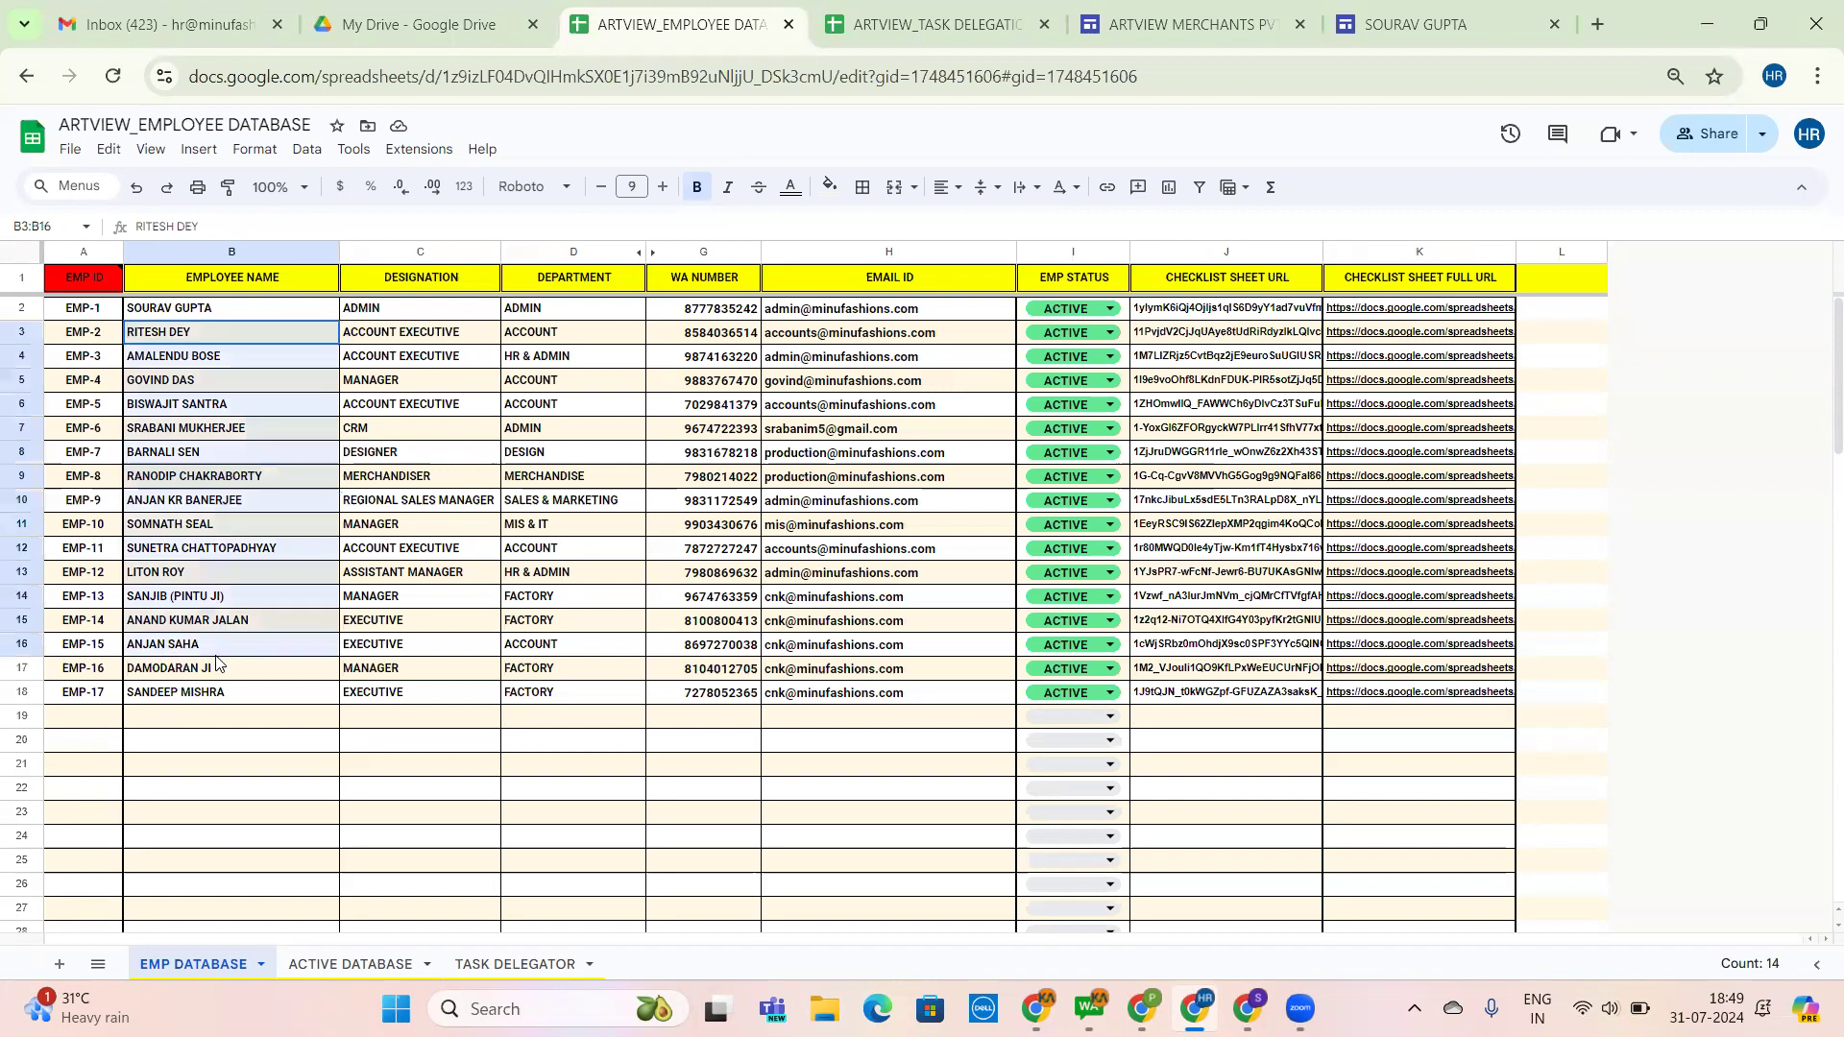
Review employee names in column B of EMP DATABASE, then go to the ARTVIEW MERCHANTS dashboard site.
left_click(206, 555)
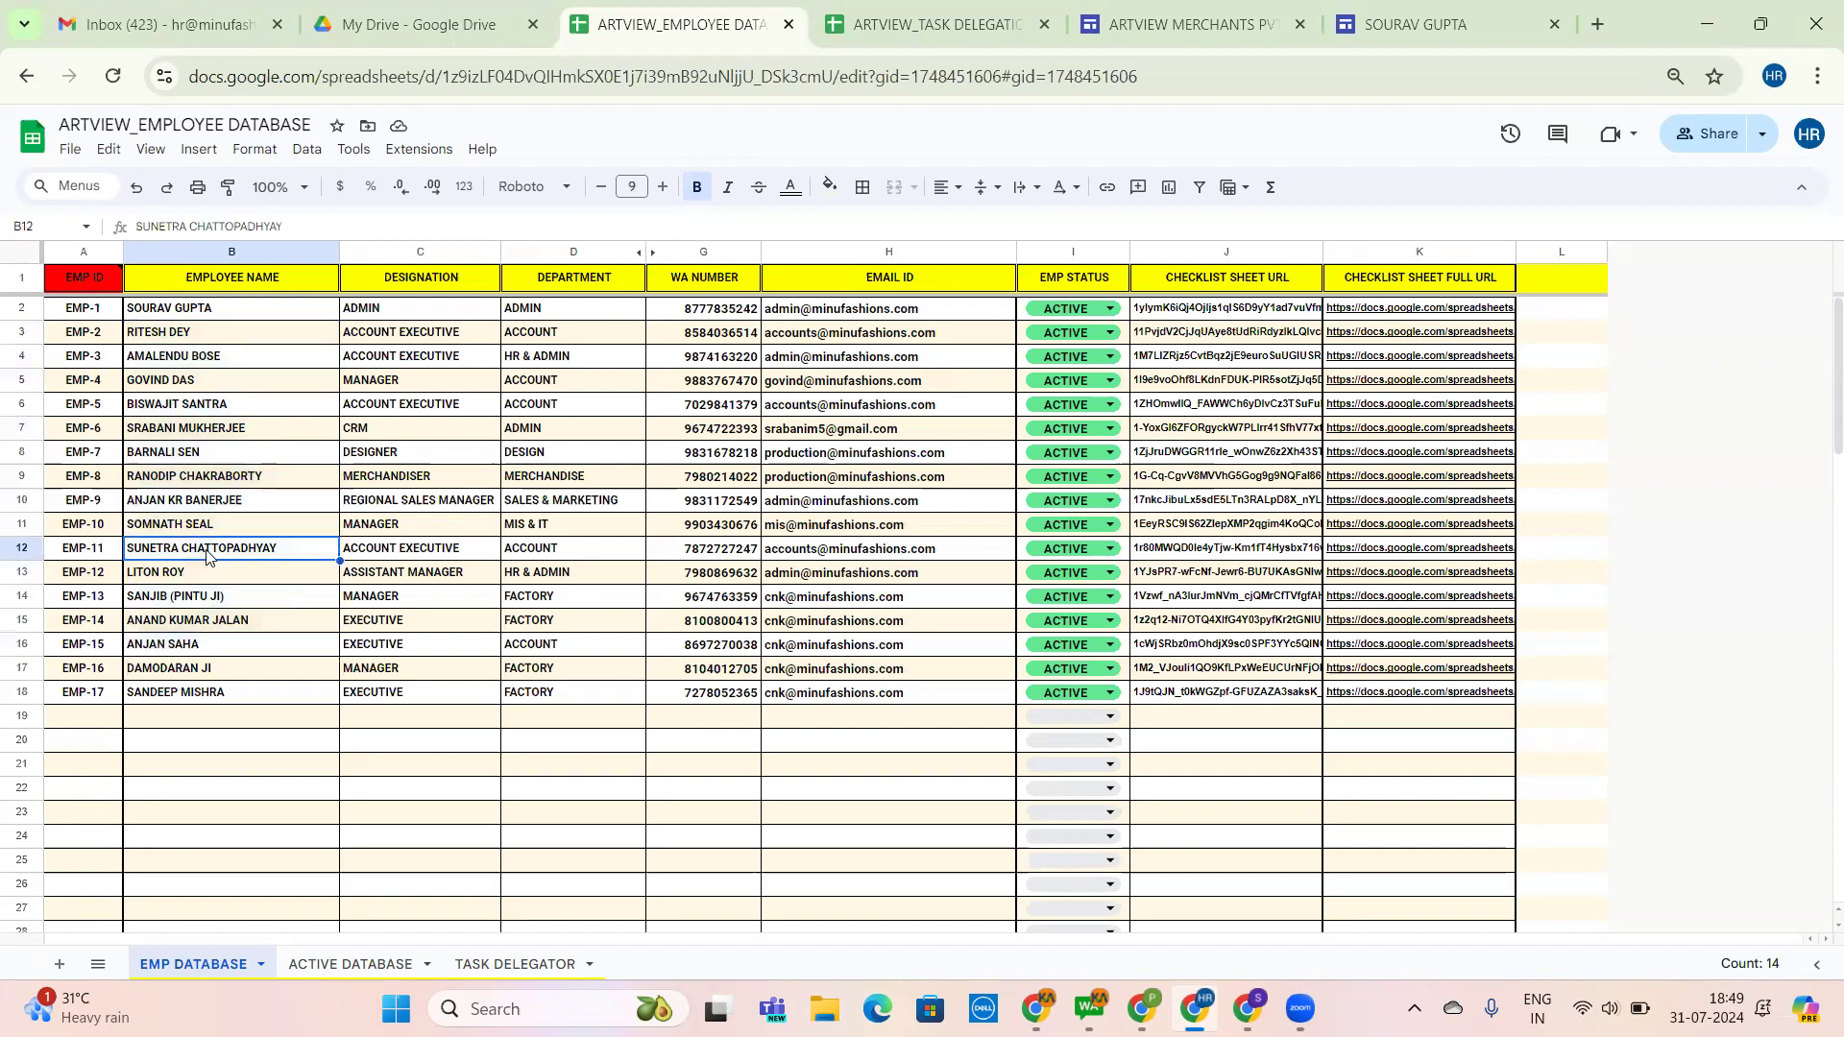
left_click_drag(197, 327, 189, 651)
left_click(199, 382)
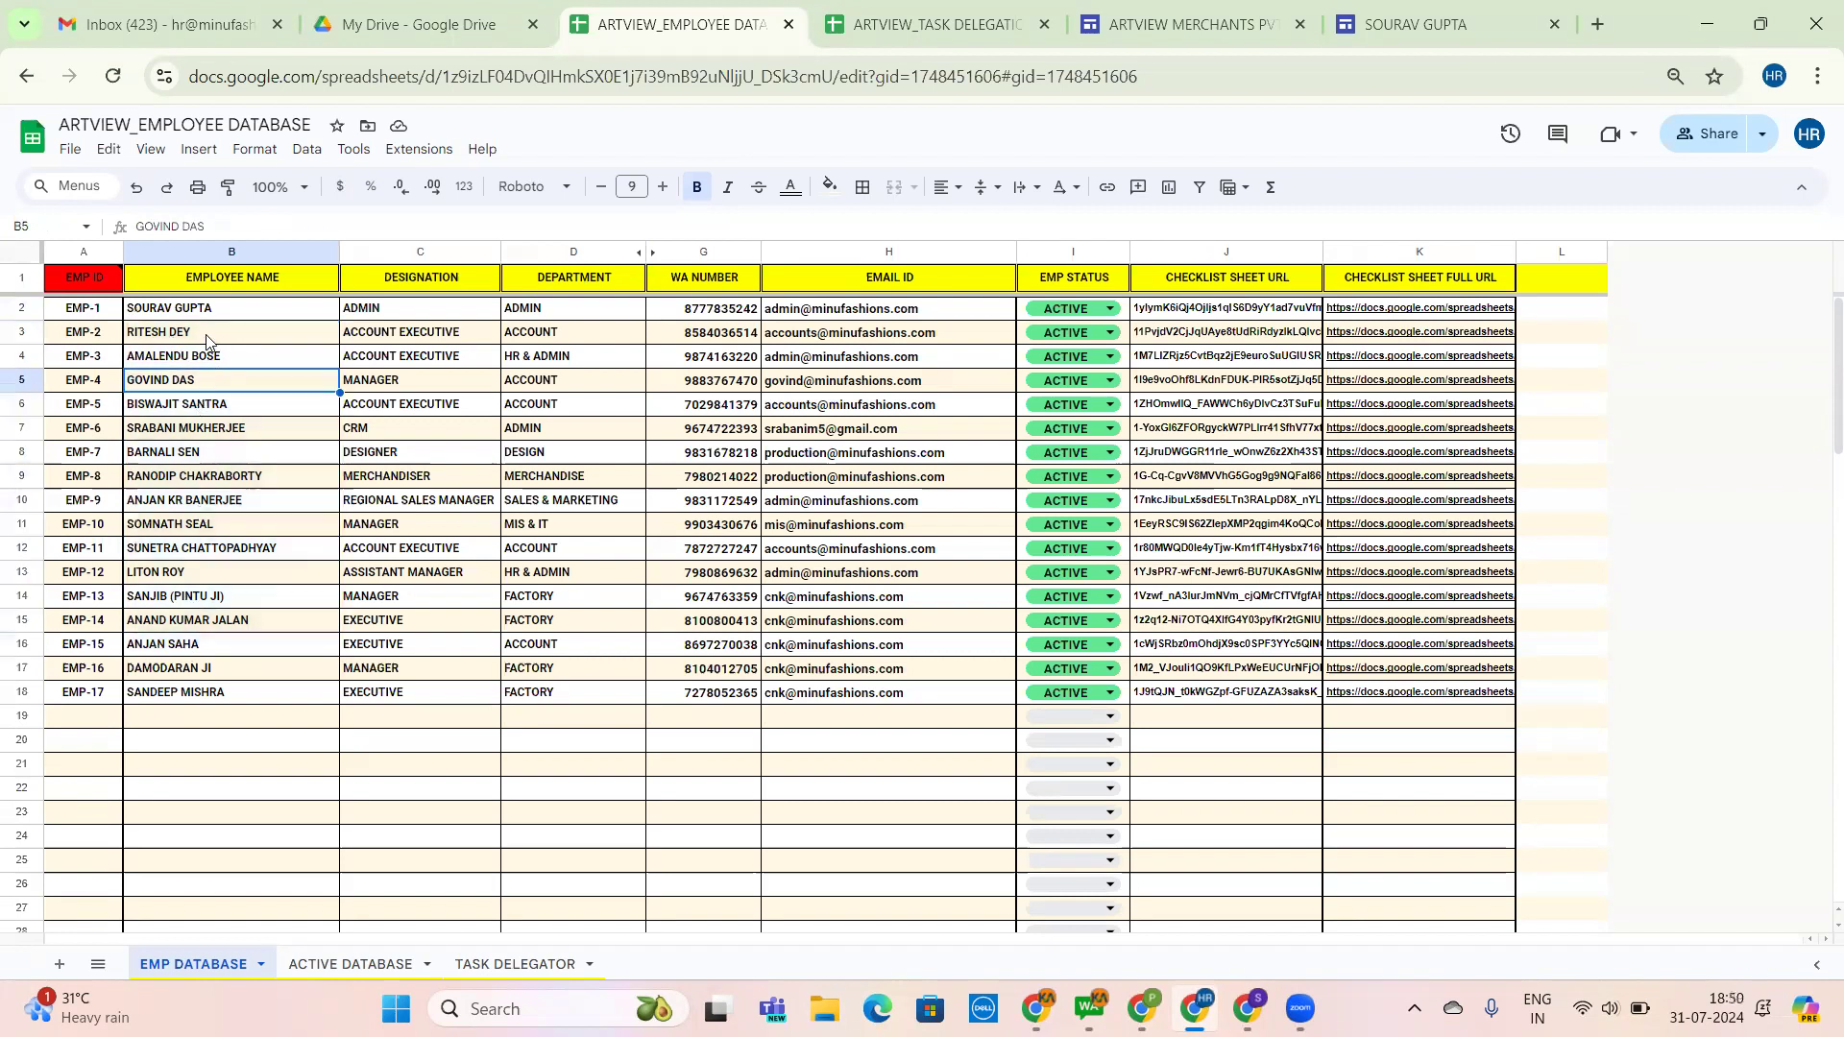
left_click(1168, 19)
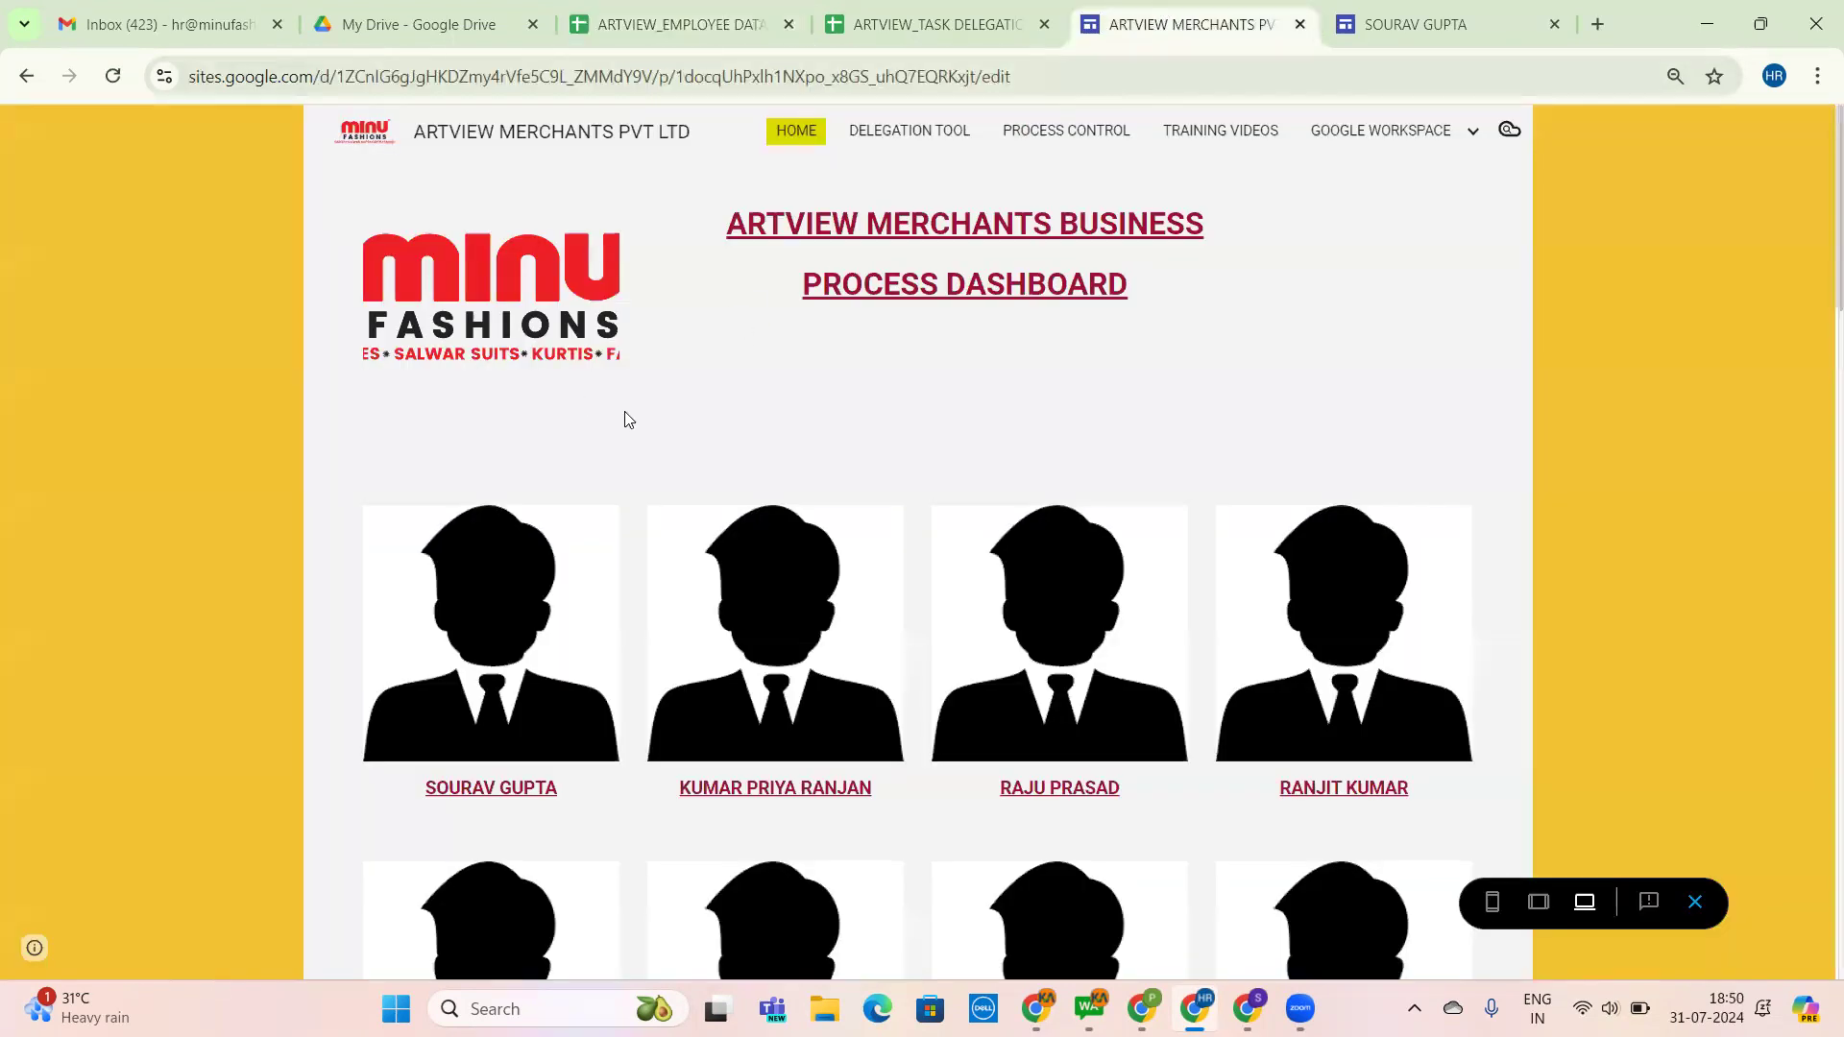
Scroll the Business Process Dashboard and open the first employee's Task Delegation Tool site.
scroll(1816, 317, "down", 3)
scroll(1815, 374, "up", 2)
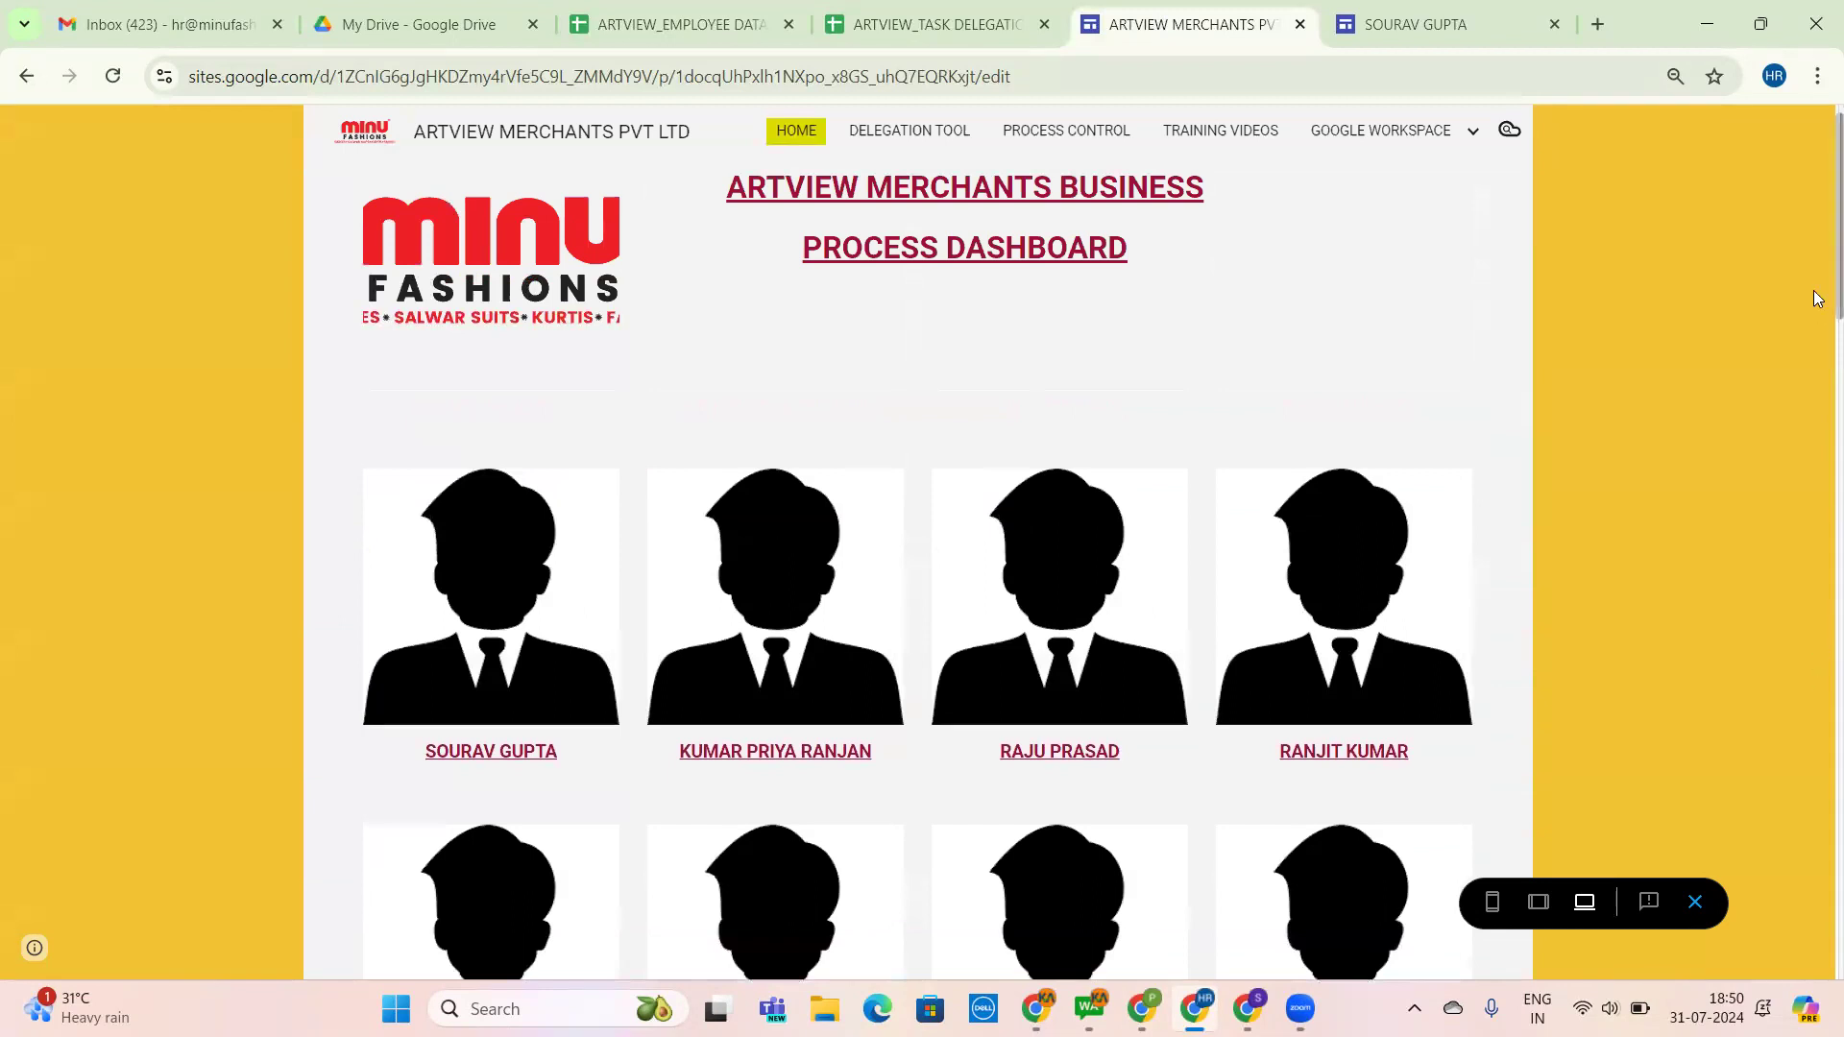
scroll(1815, 327, "down", 1)
scroll(1816, 349, "down", 10)
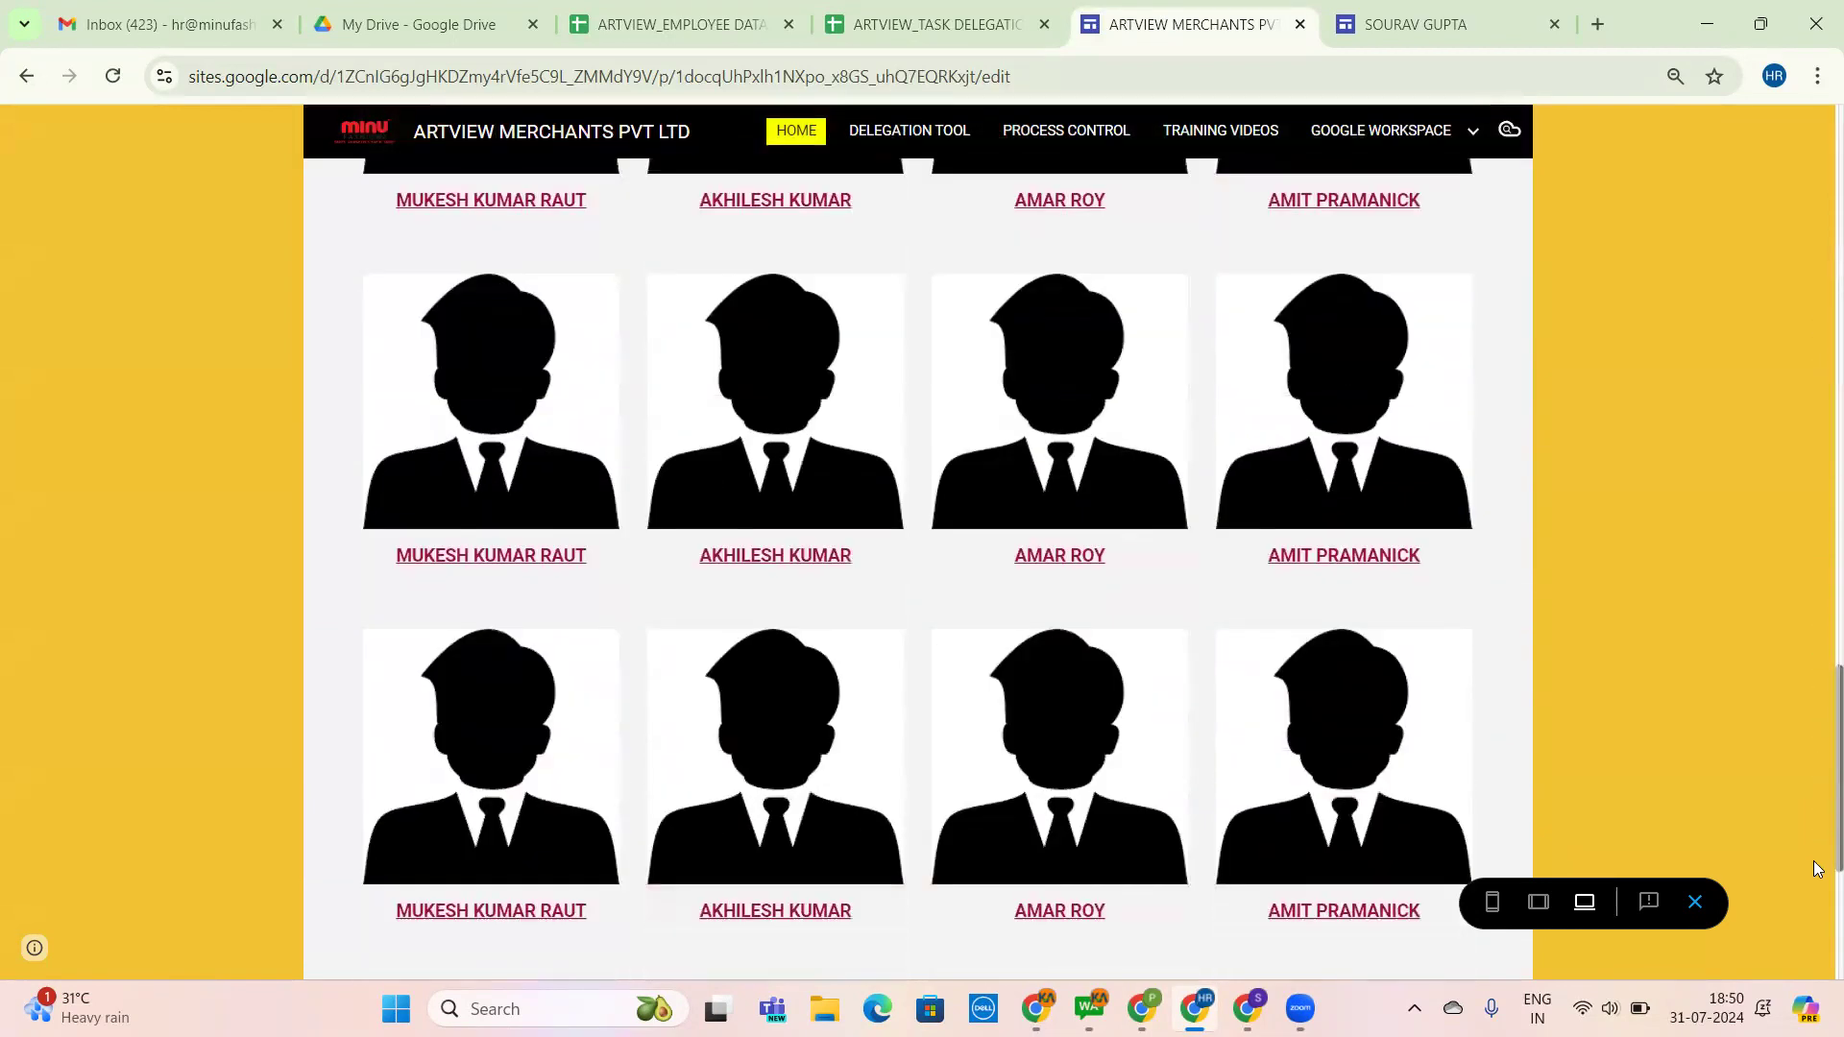
scroll(1816, 425, "up", 2)
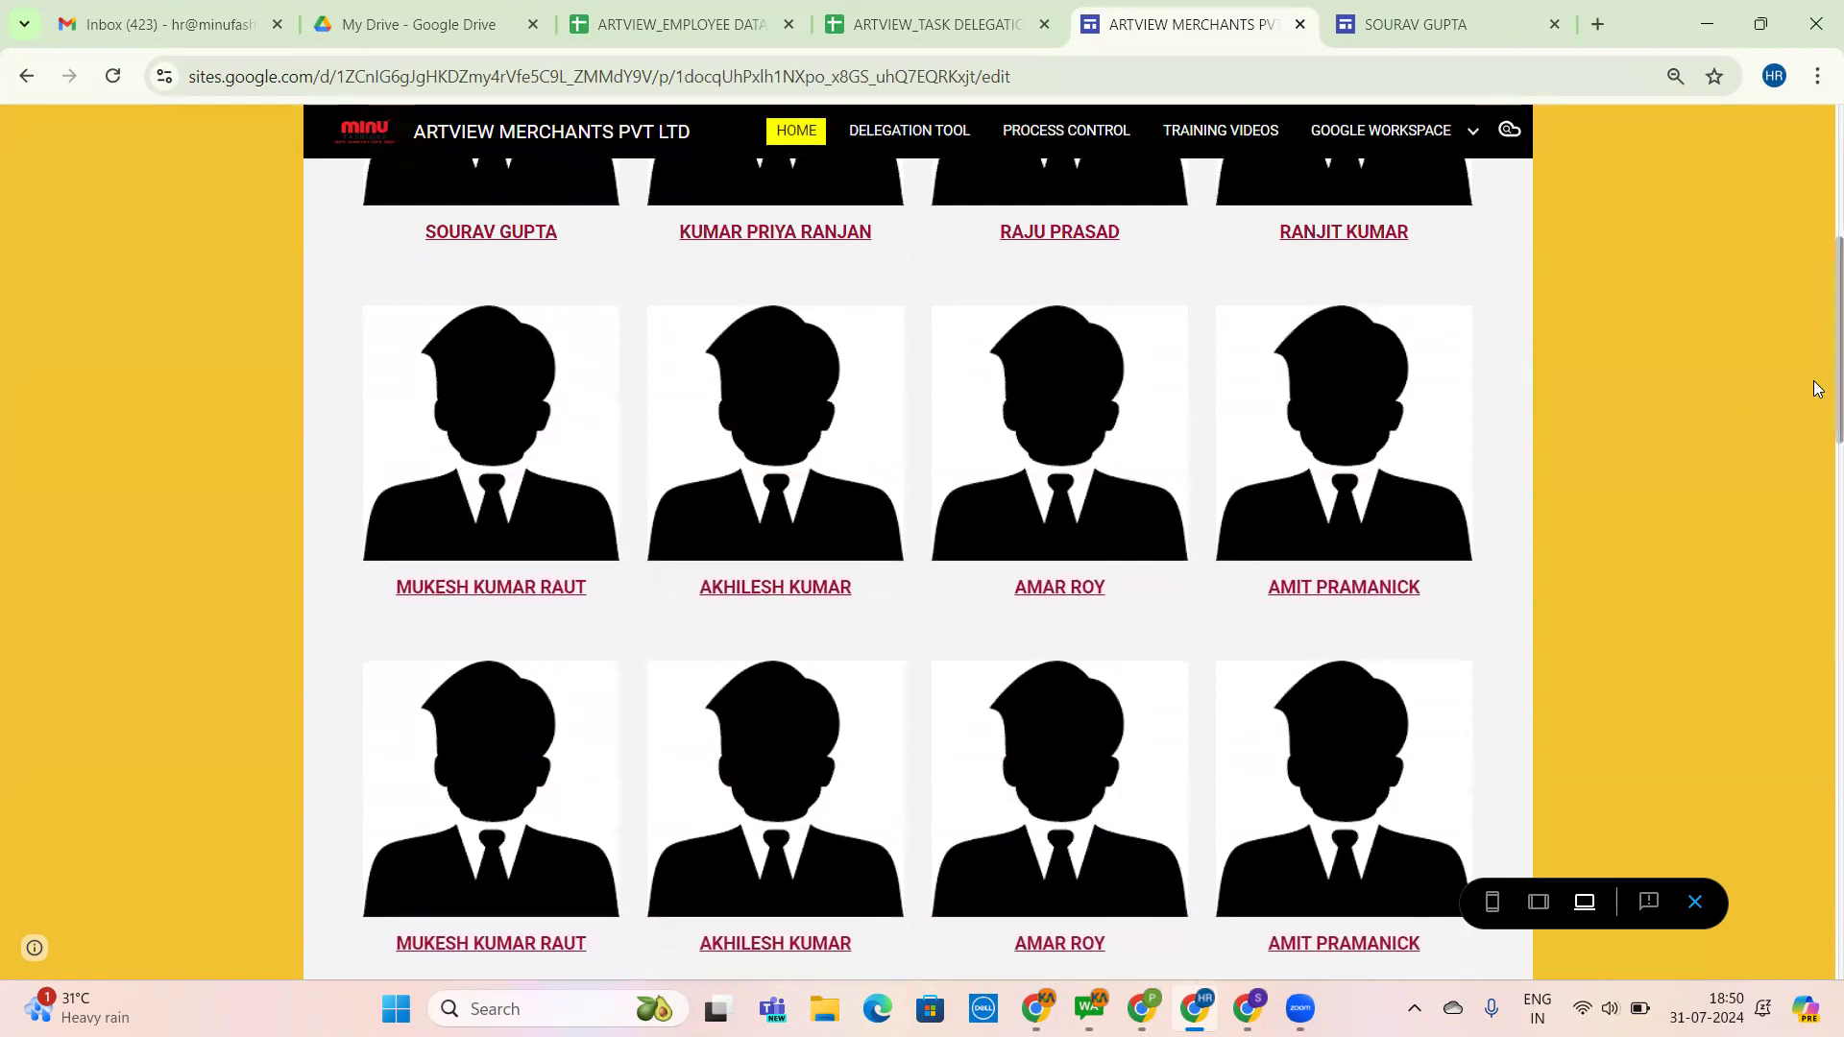
scroll(1816, 437, "up", 4)
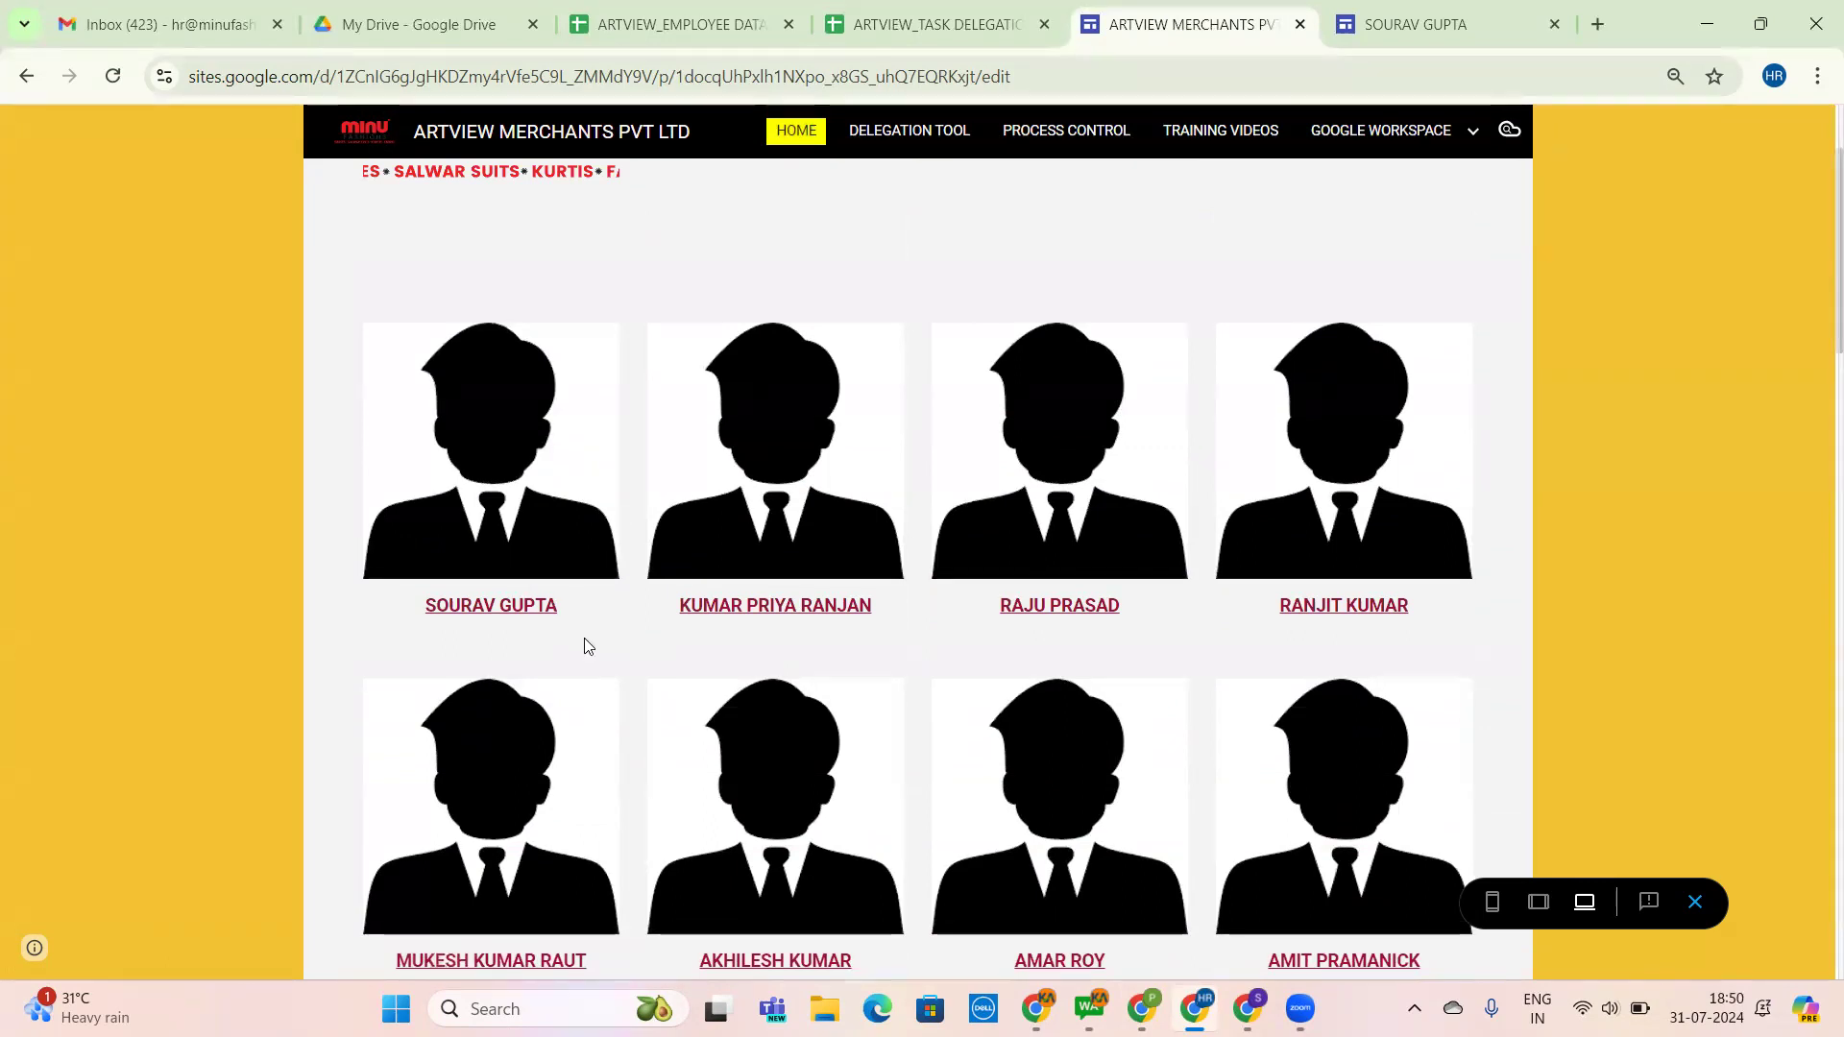
left_click(519, 611)
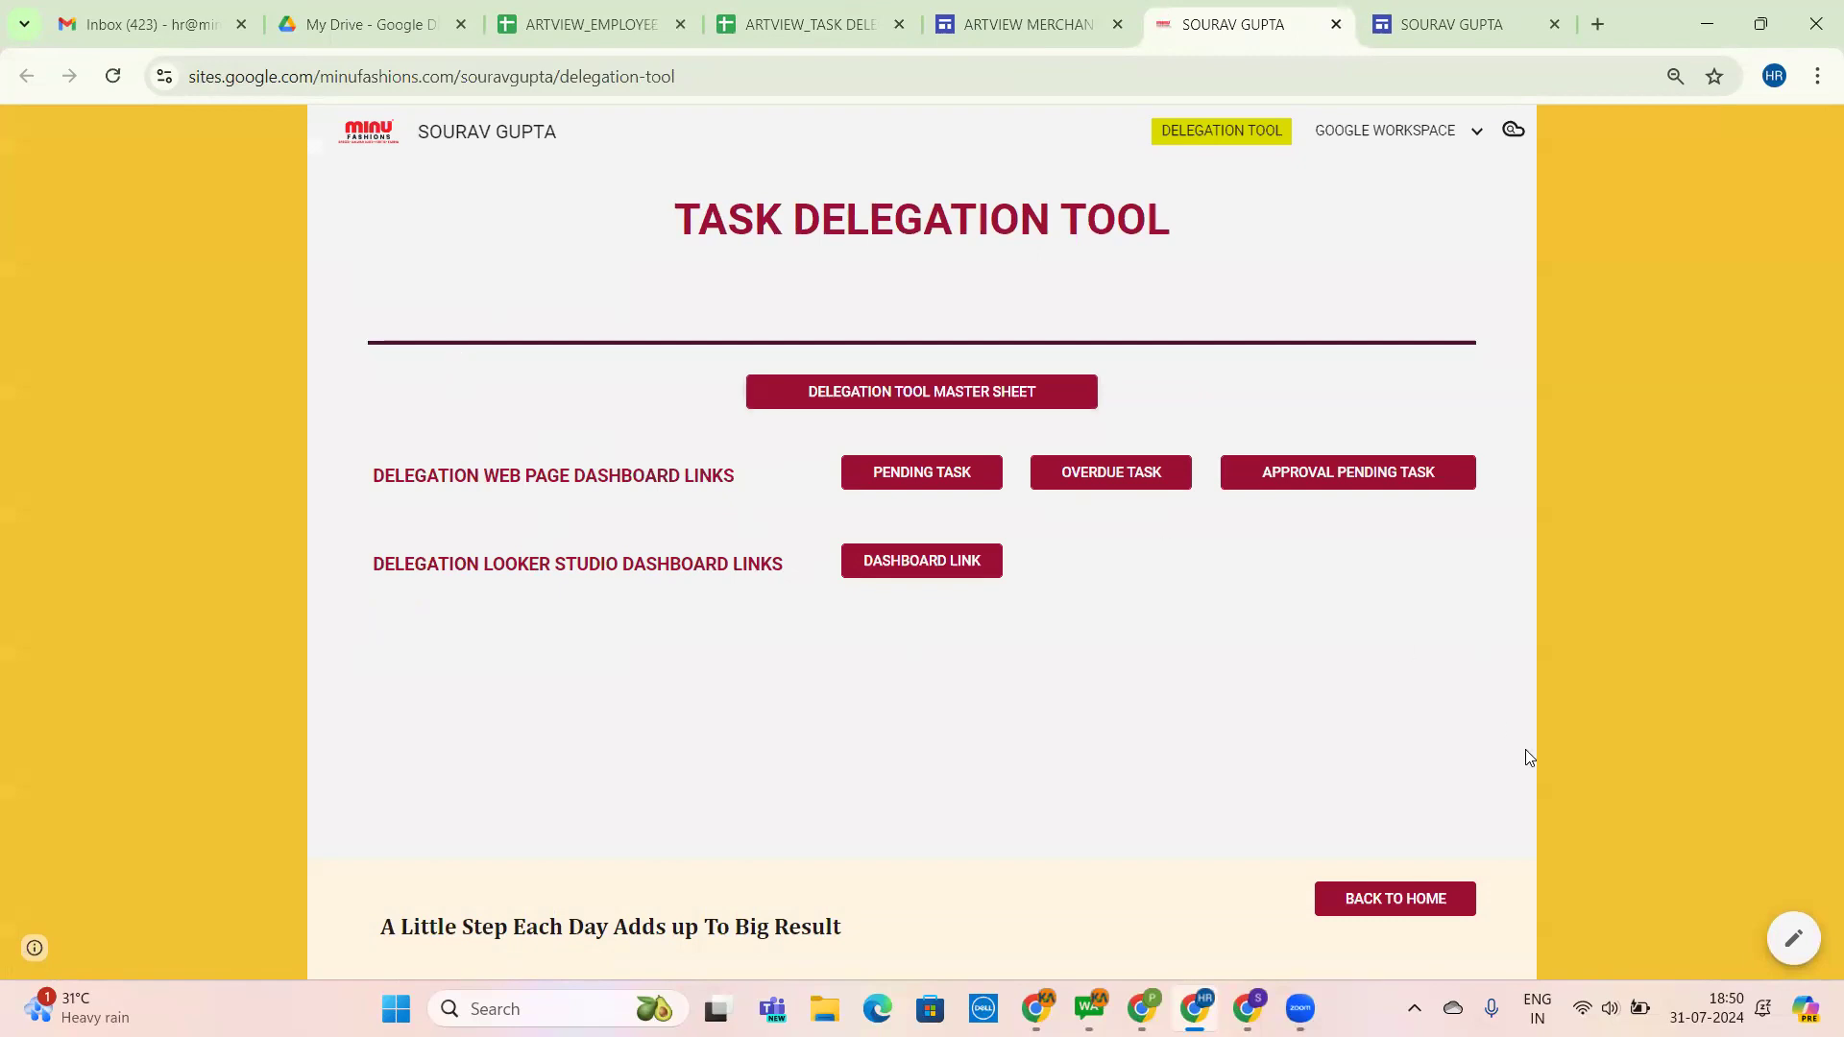
Move the task delegation spreadsheet tab left, then look up the row-3 employee in cell B3.
left_click(797, 24)
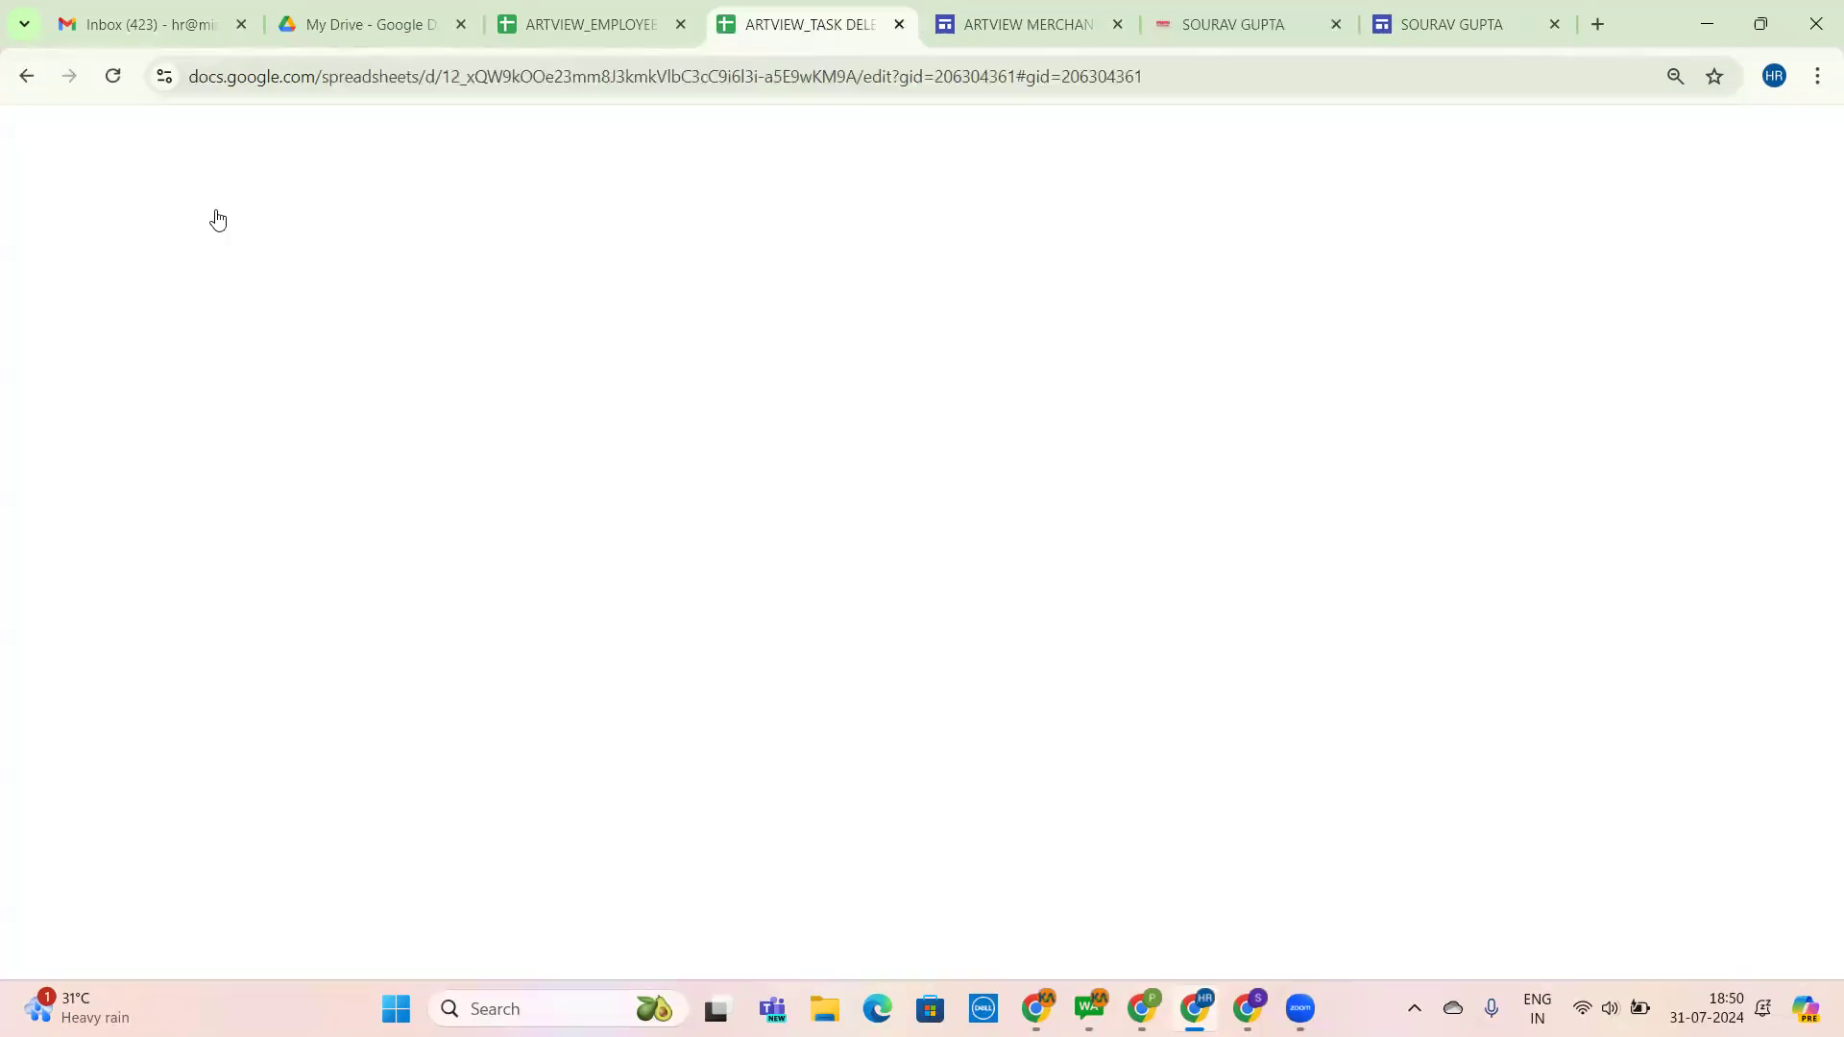
left_click_drag(831, 29, 634, 13)
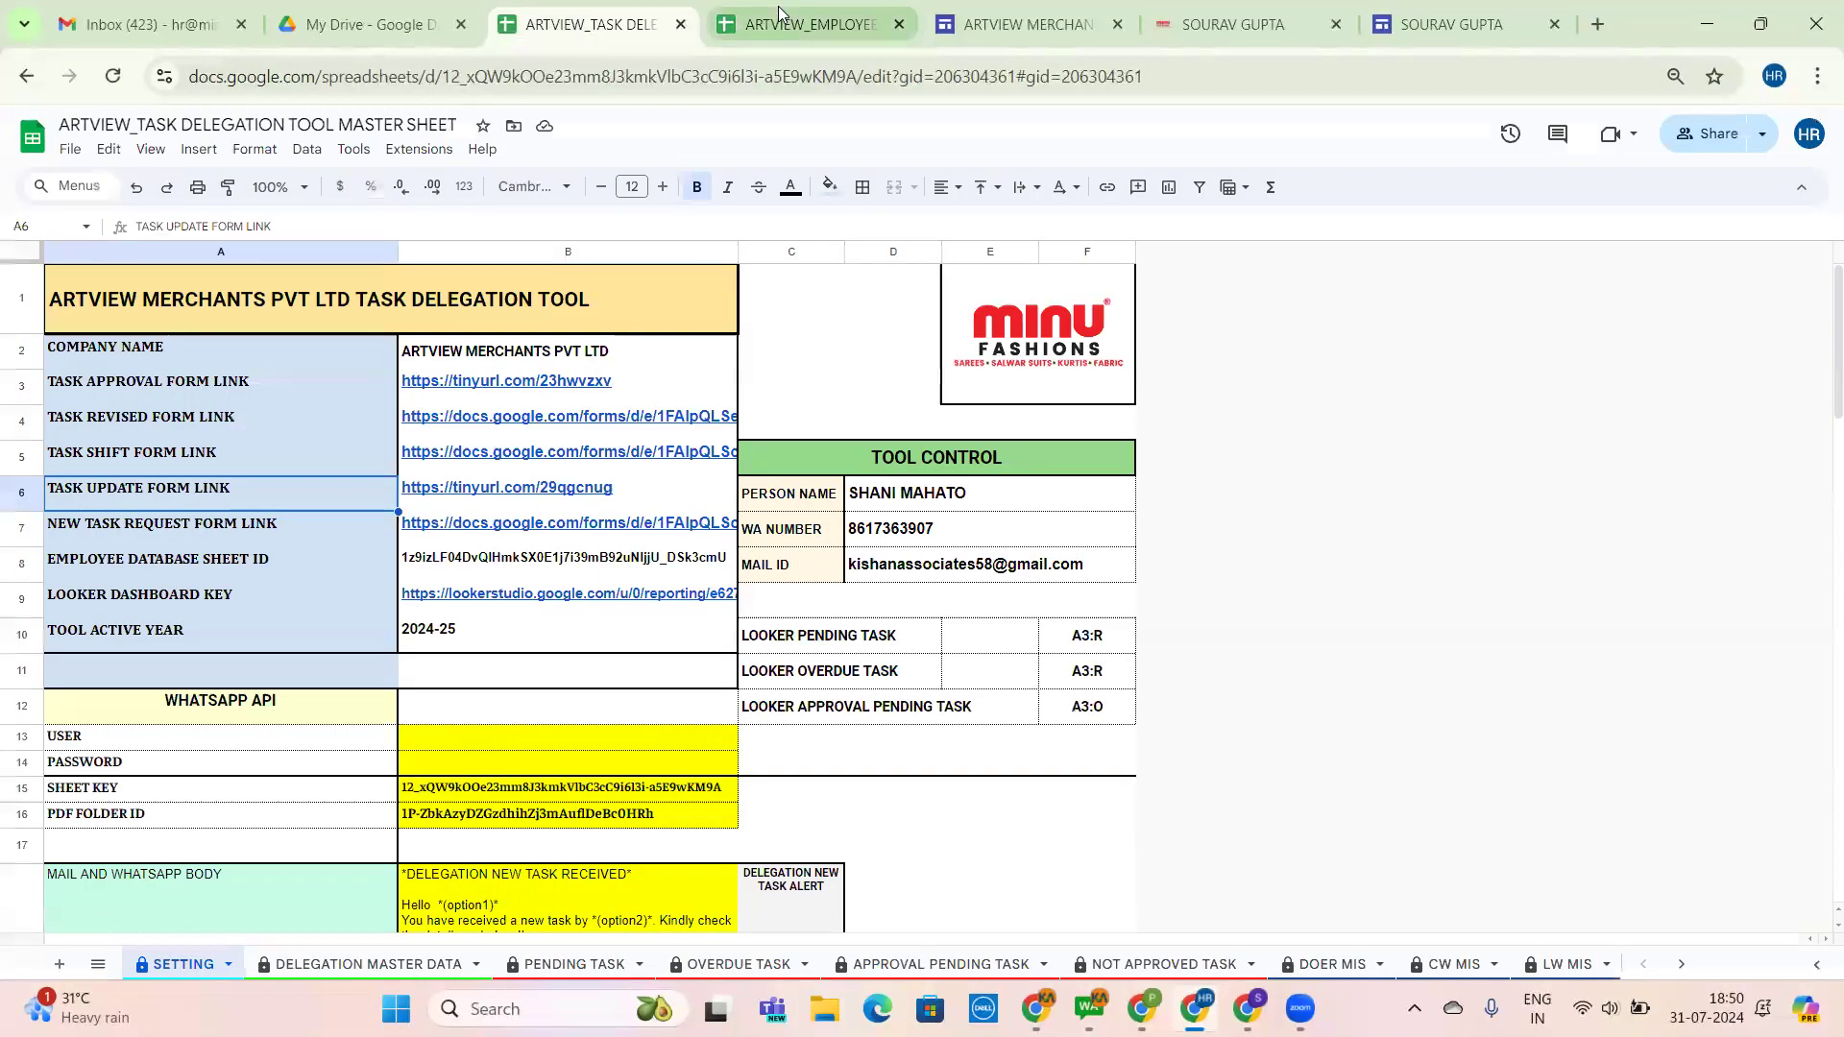
left_click(781, 13)
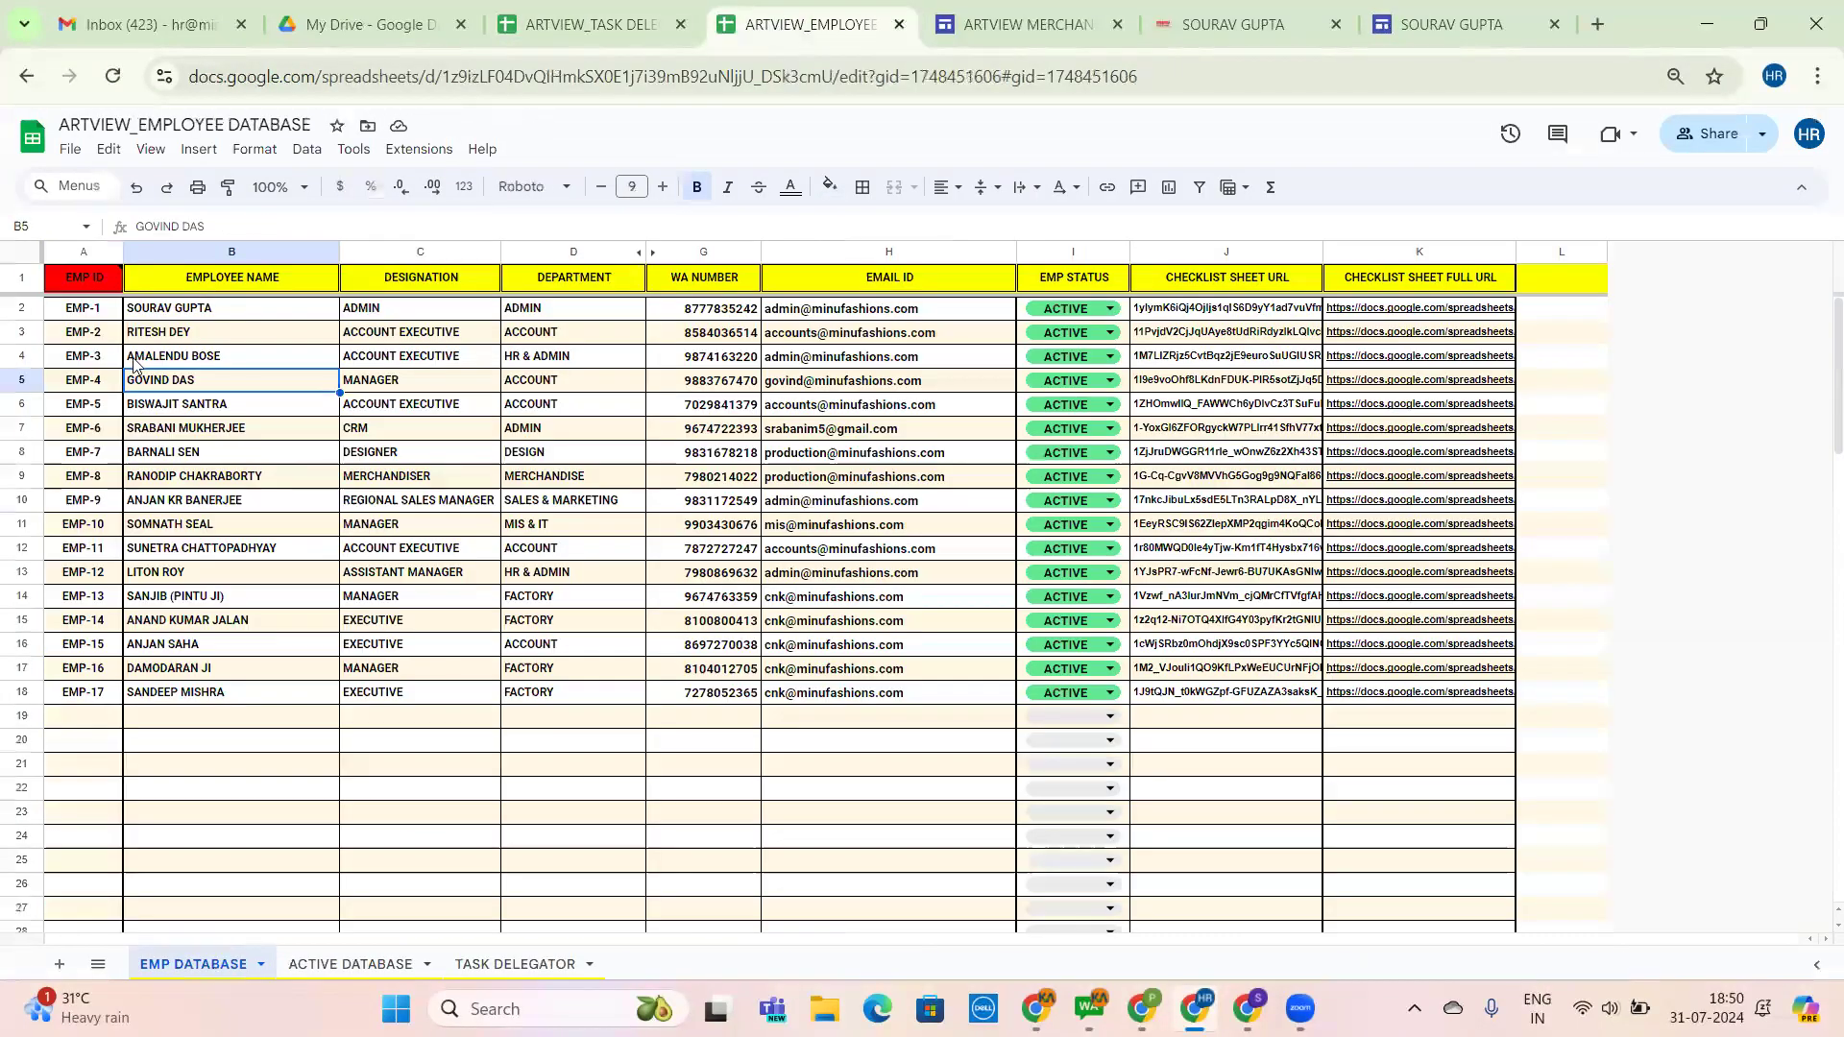
left_click(179, 336)
key("ctrl+plus")
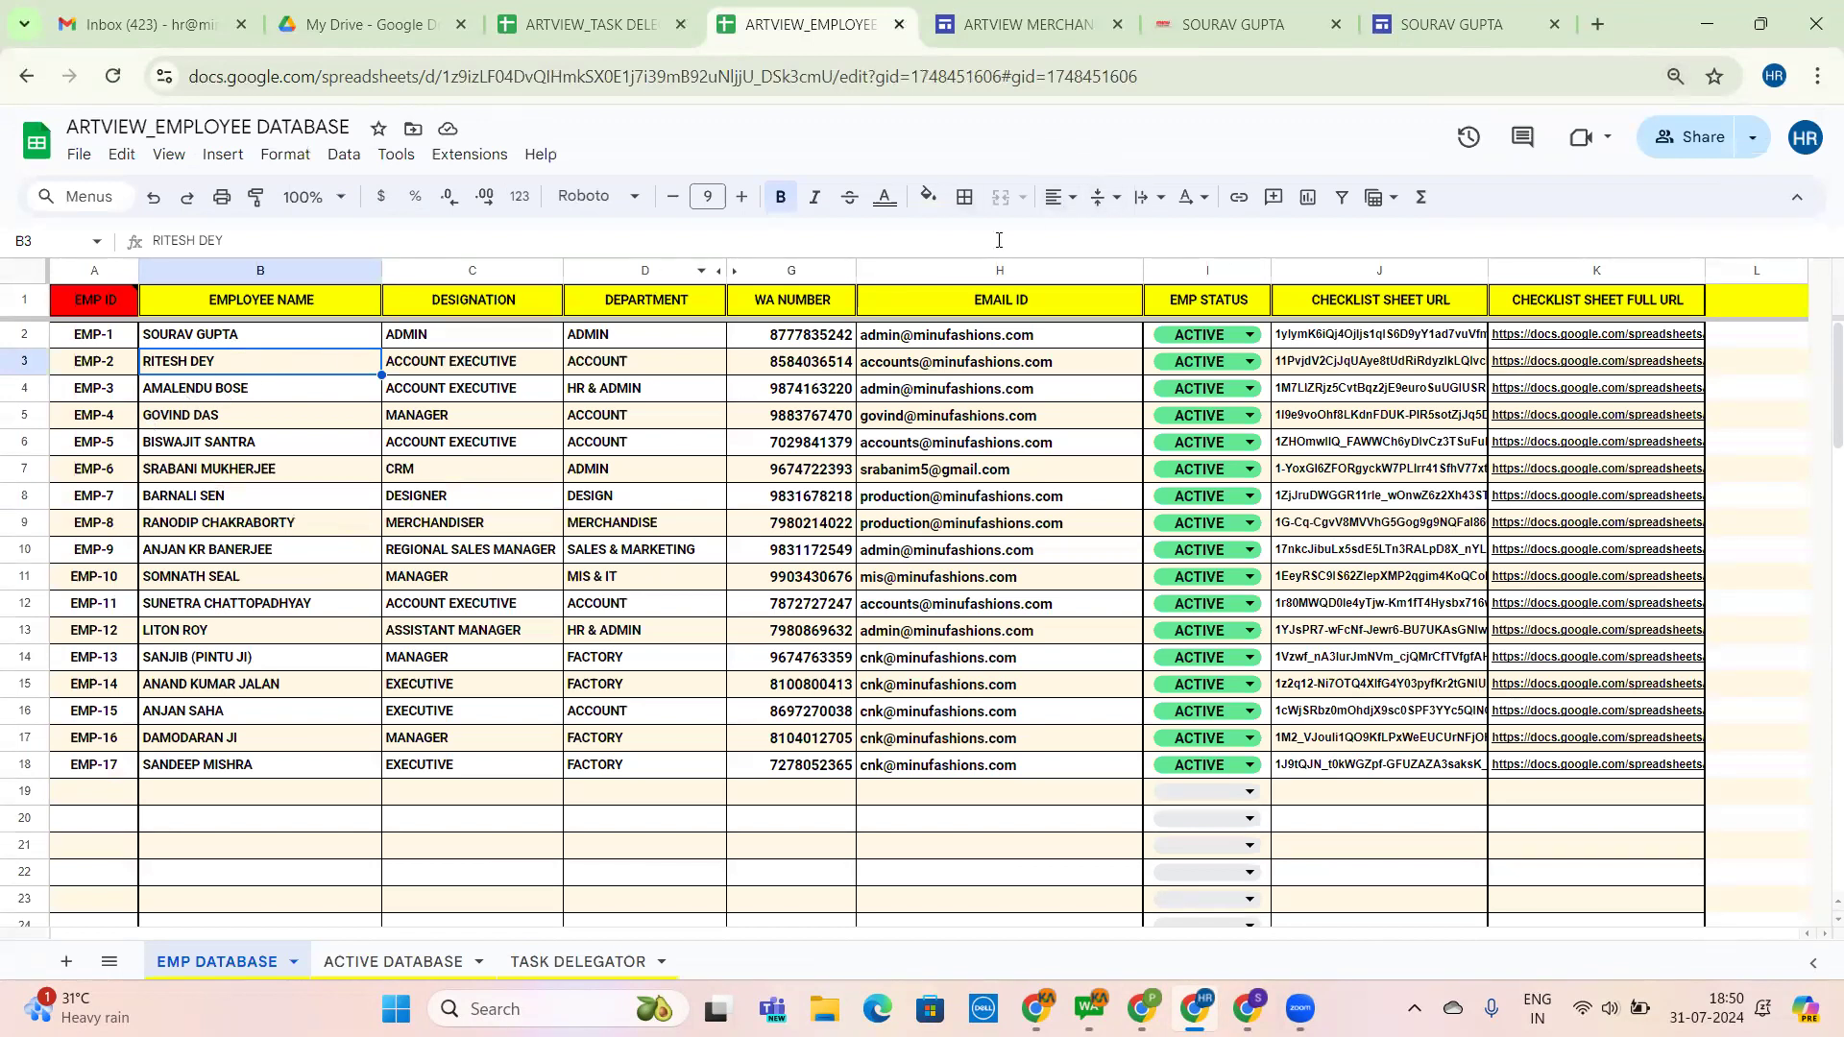
left_click(1231, 24)
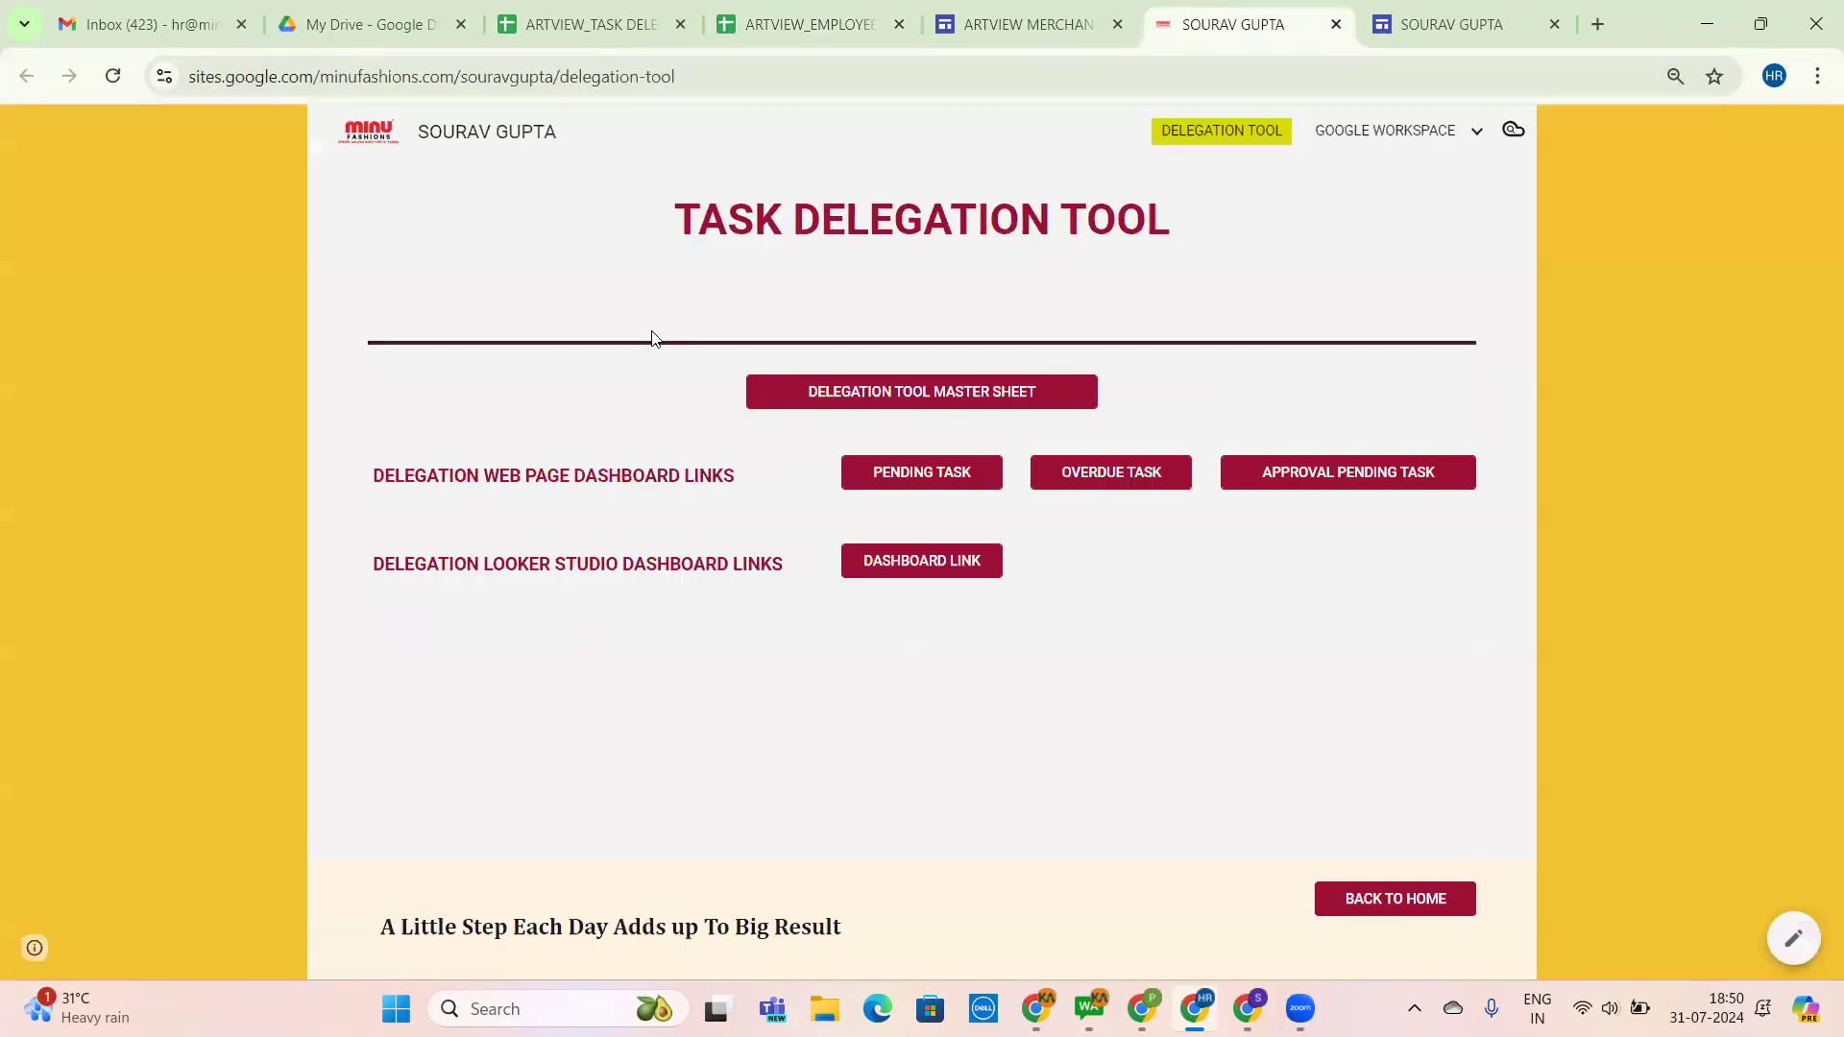
Edit the Task Delegation Tool site and choose Make a copy from the More menu.
left_click(1794, 945)
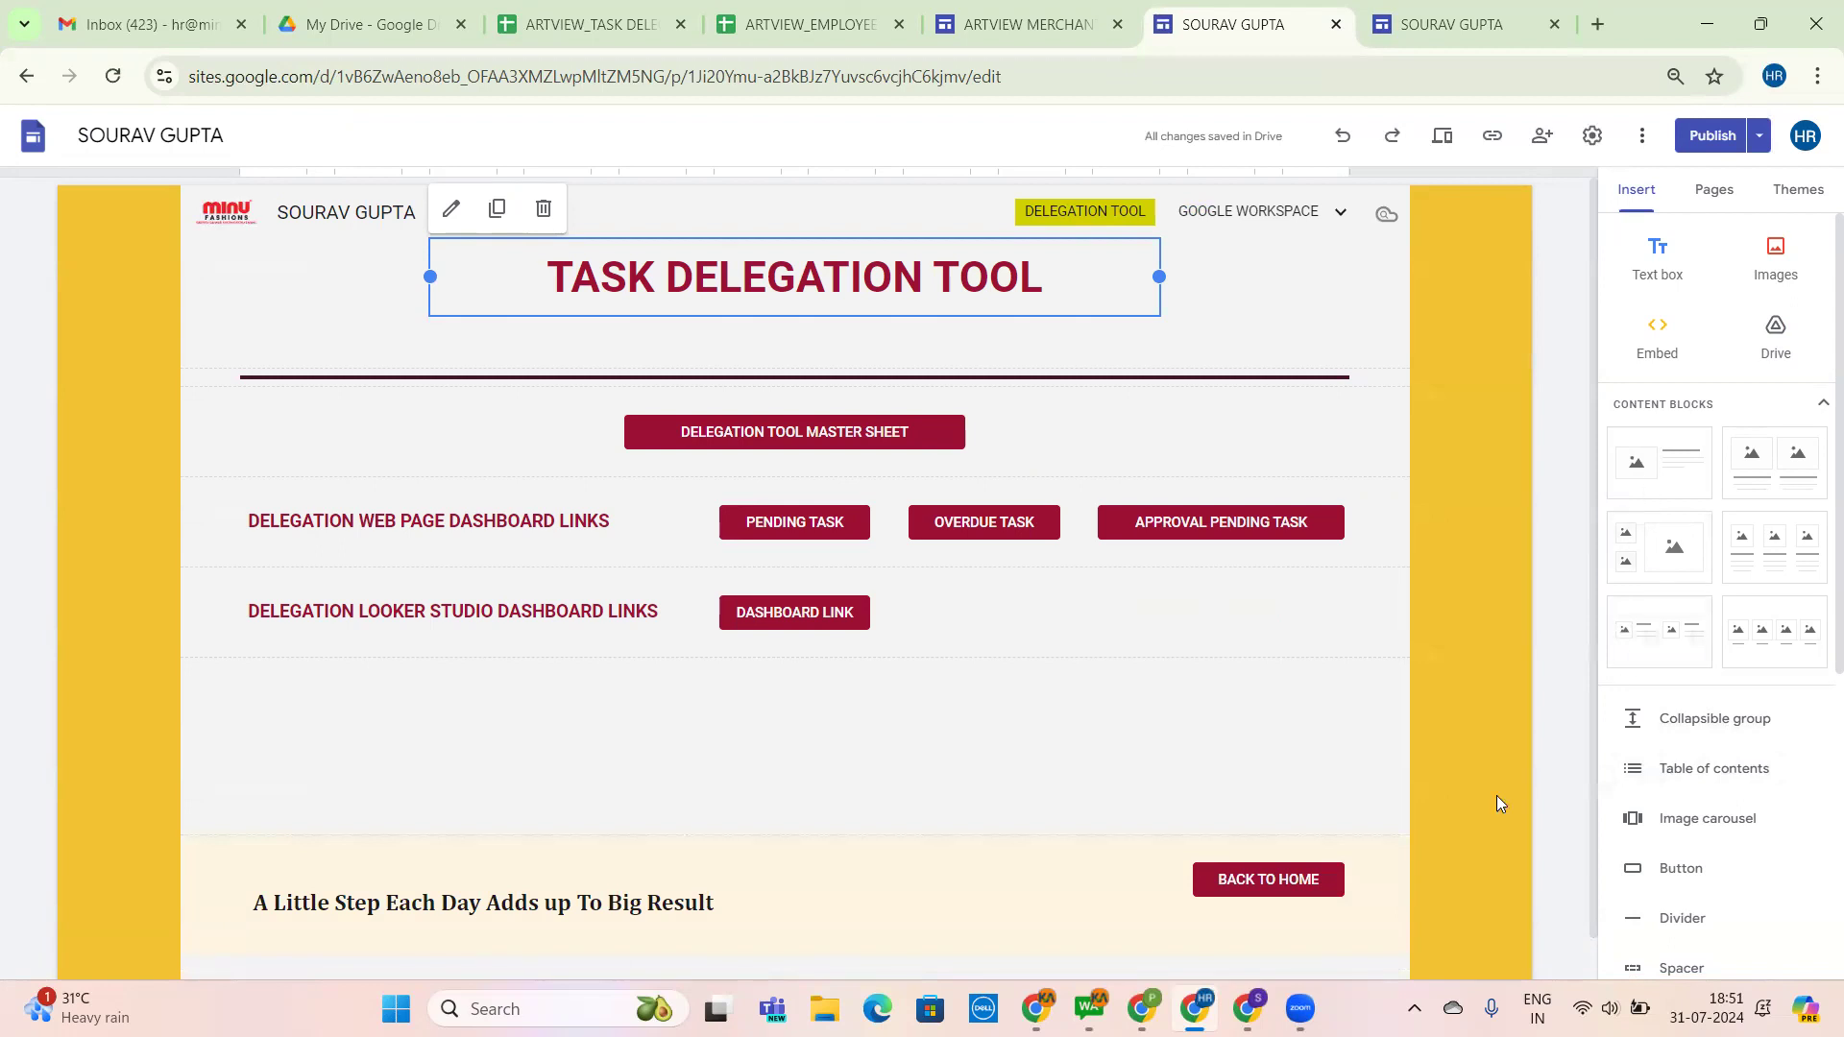
left_click(1641, 144)
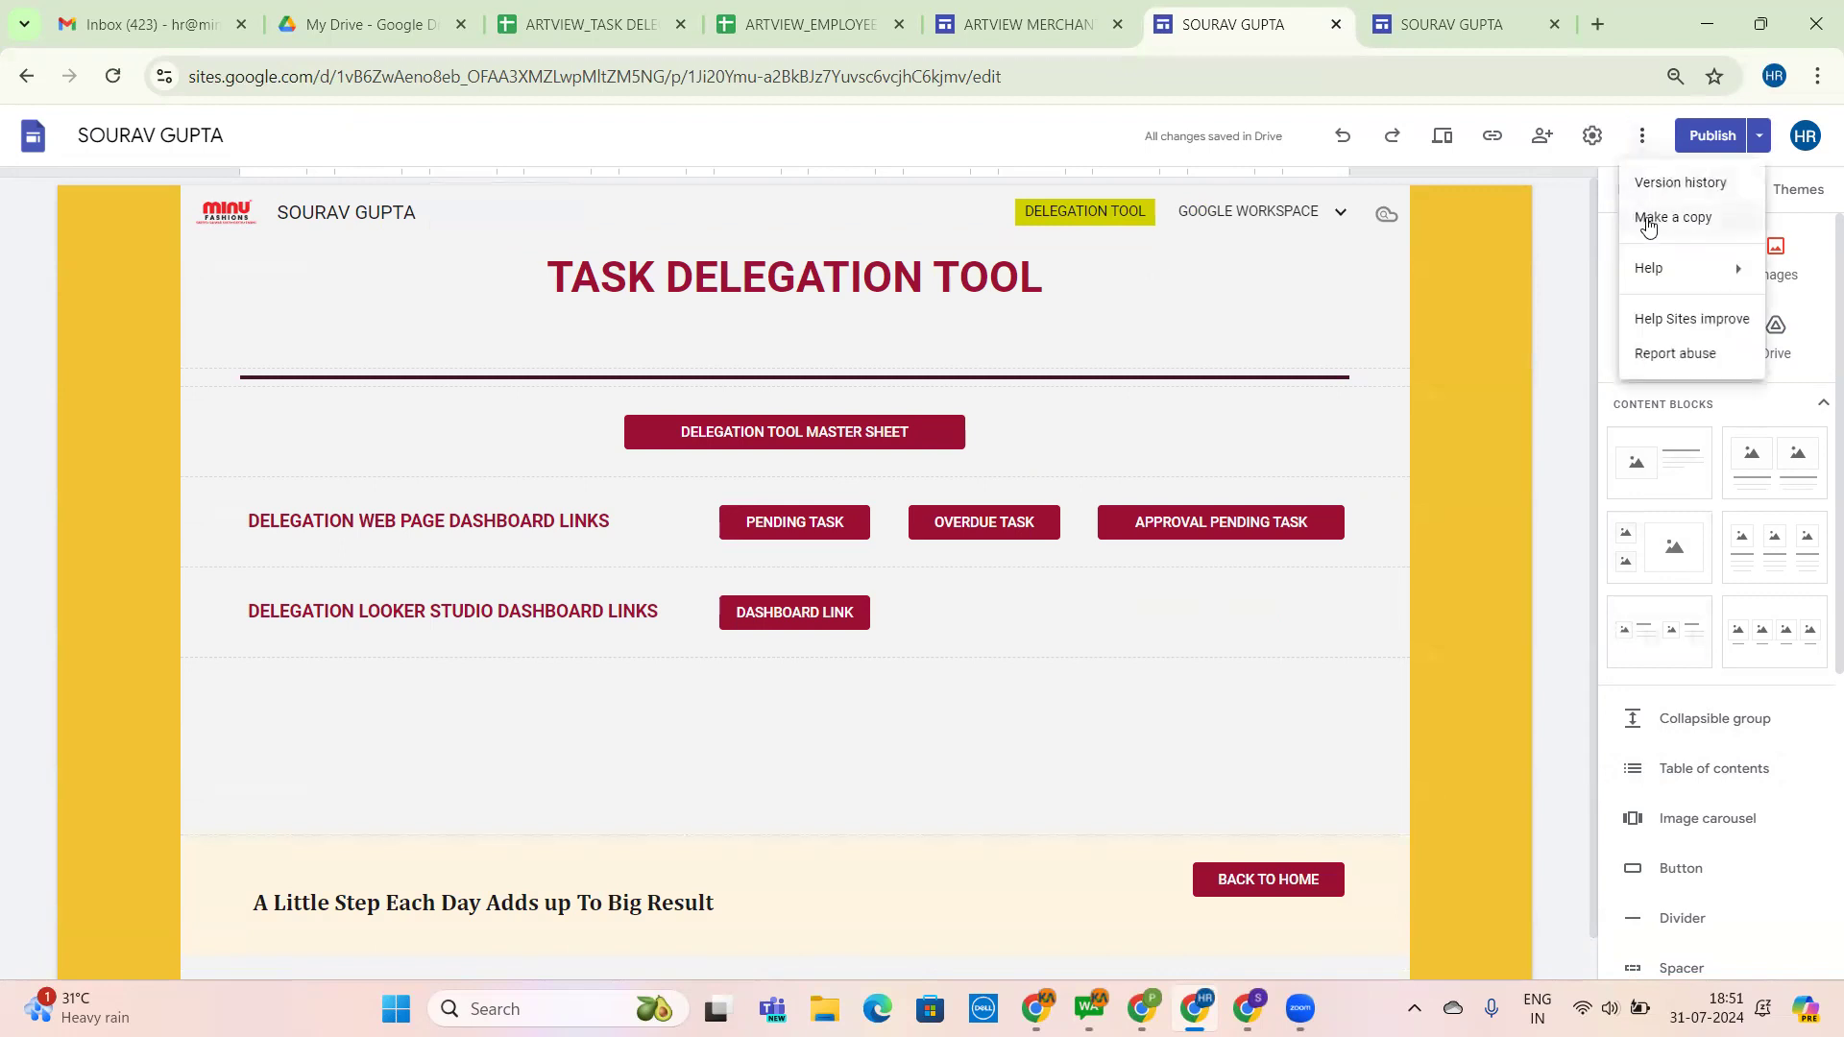
left_click(1648, 220)
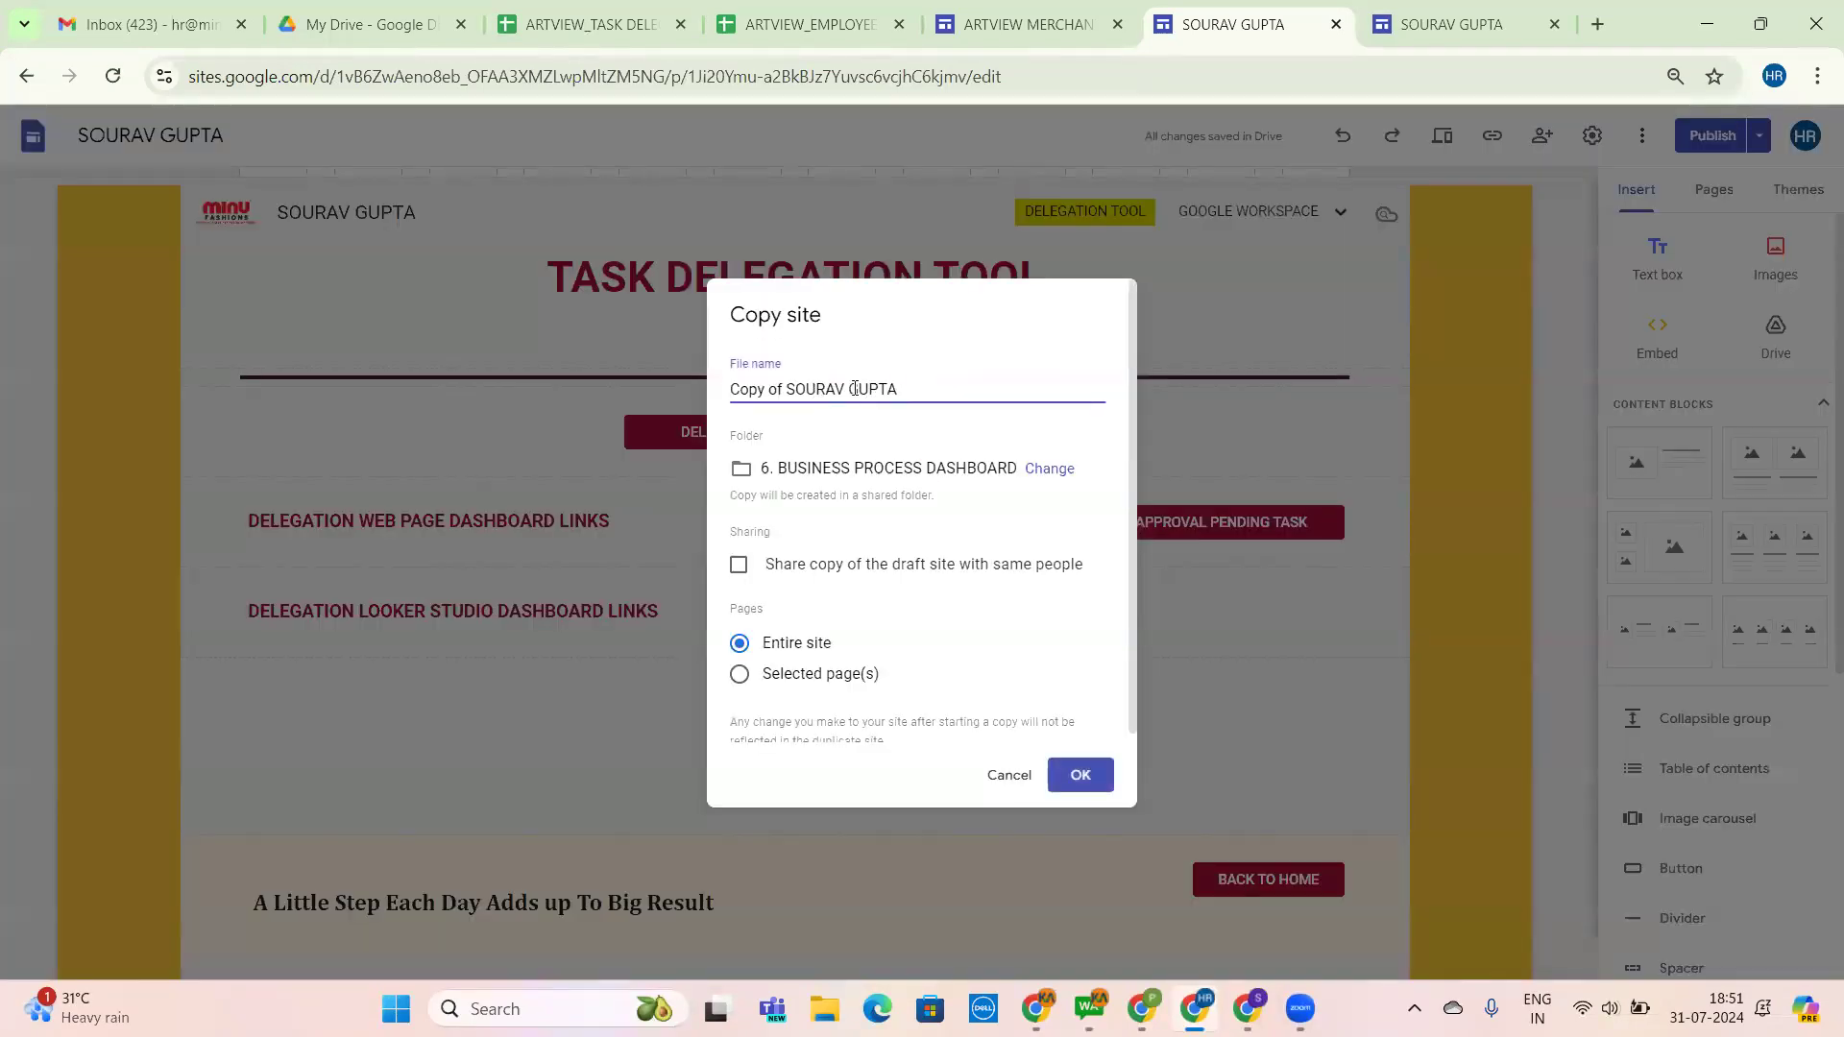
Copy the row-3 employee's name from cell B3, leaving the cell unchanged.
left_click(801, 24)
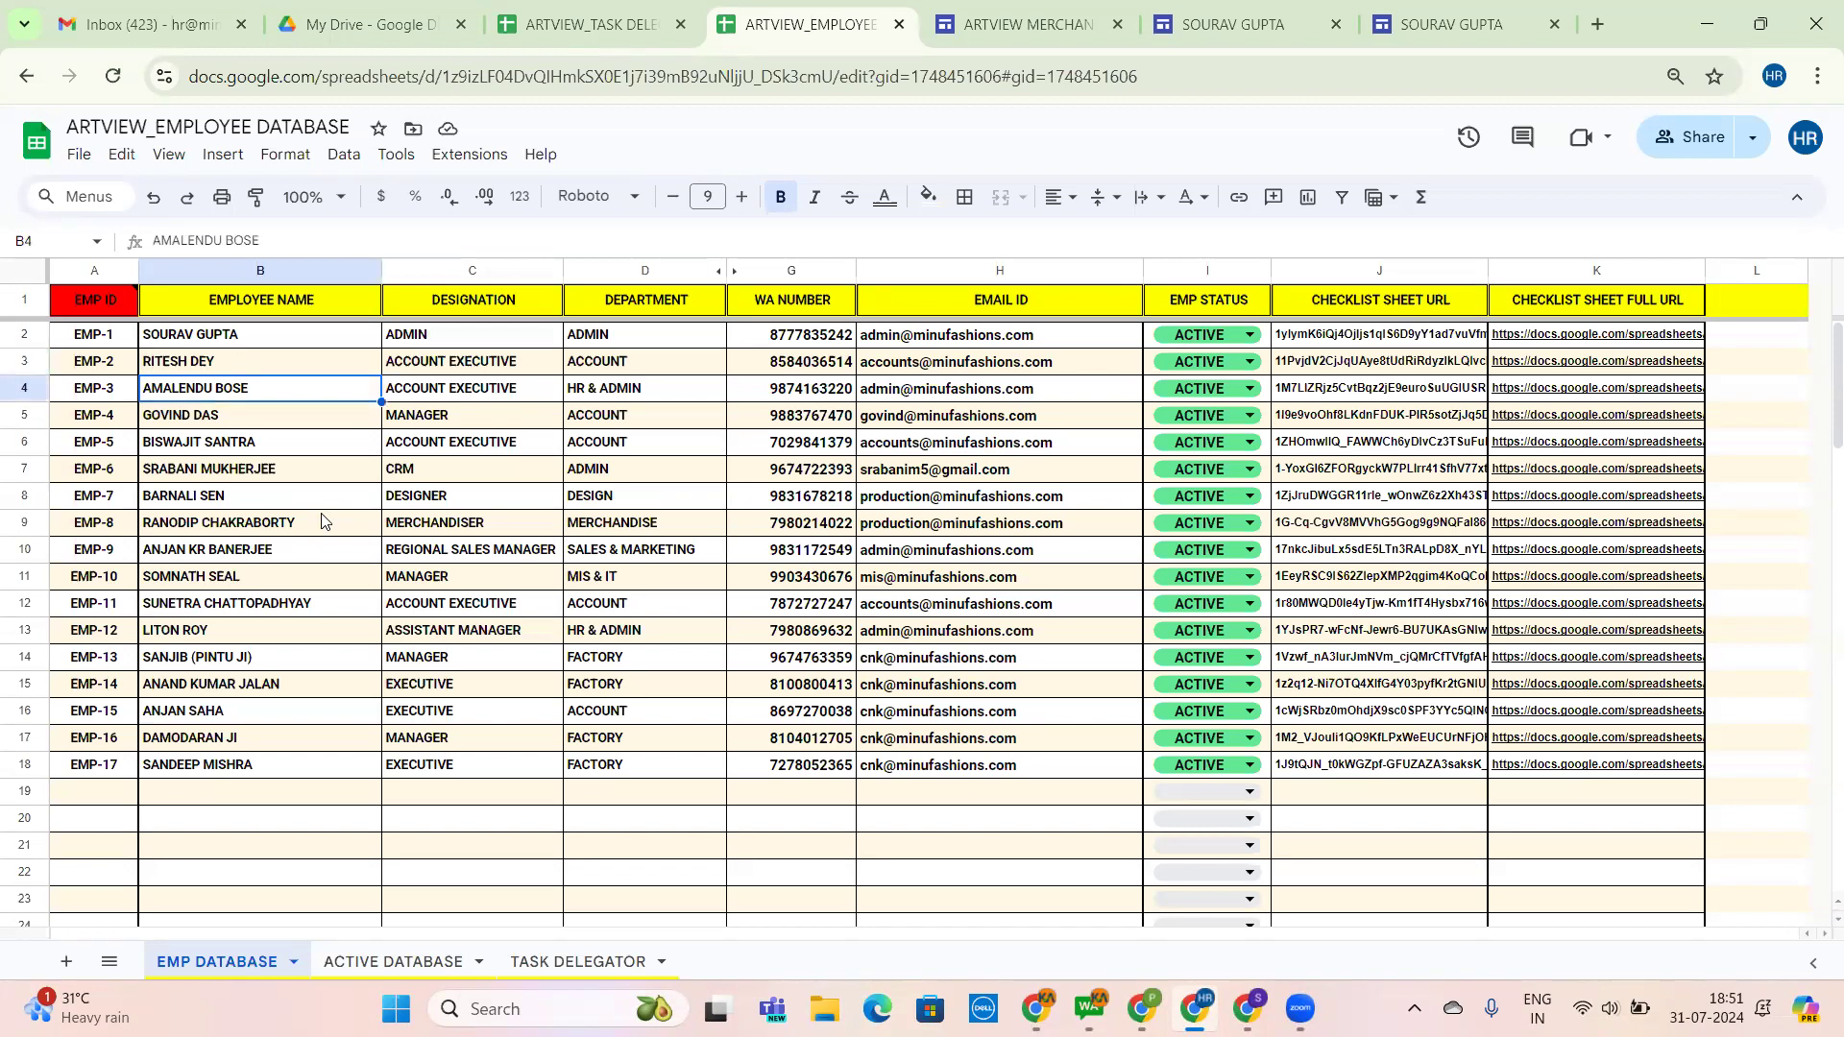
key("Return")
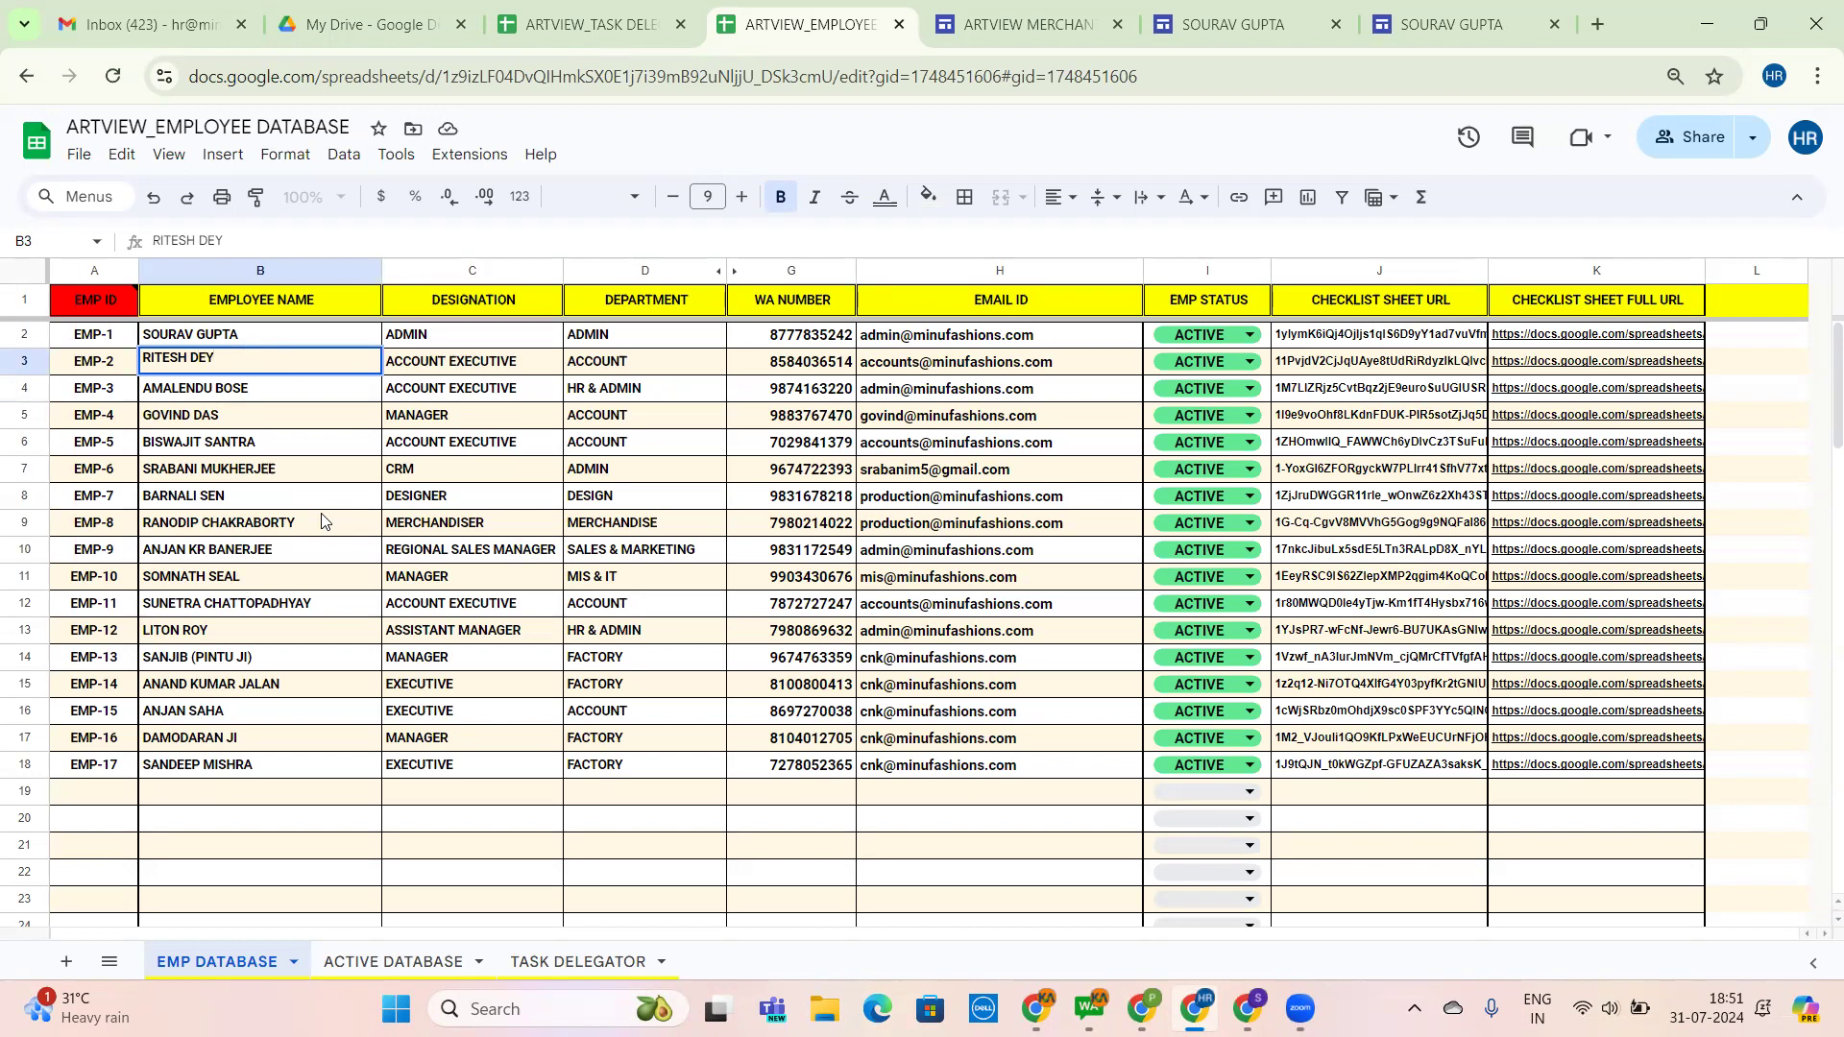
key("ctrl+a")
key("Home")
key("ctrl+a")
key("ctrl+c")
key("Return")
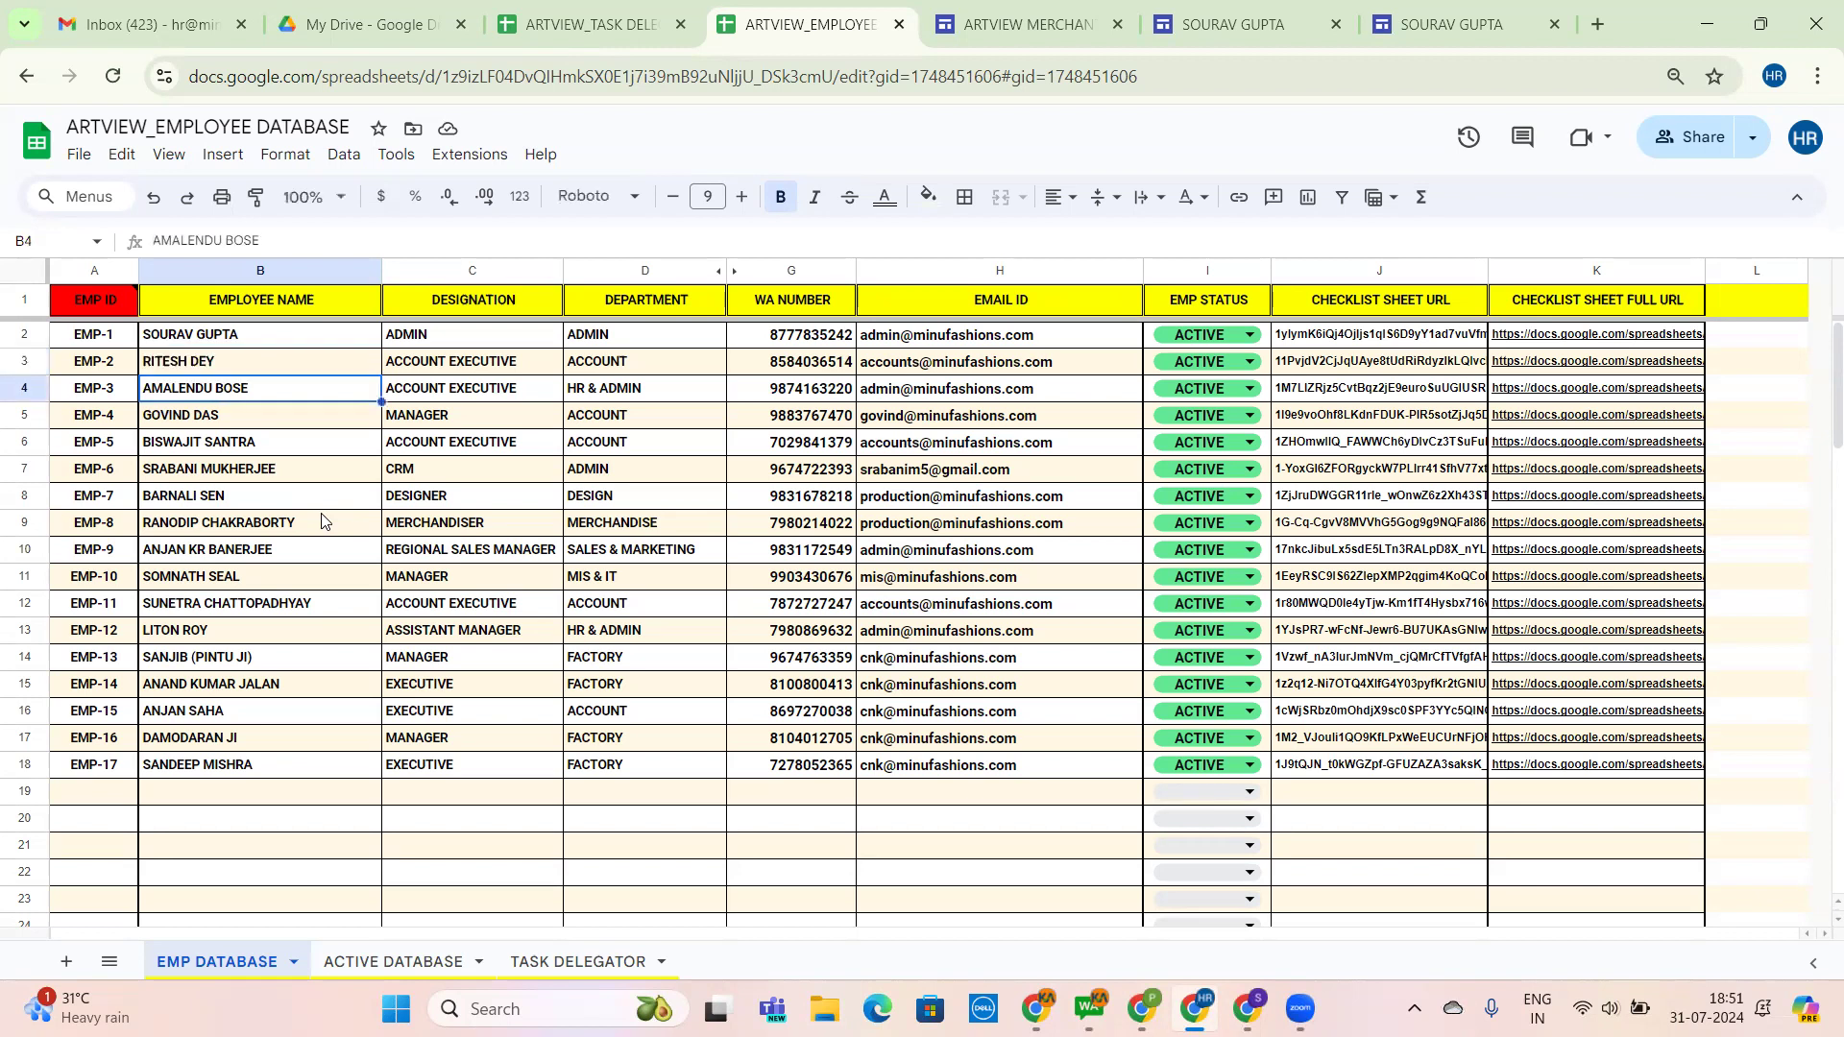
Replace the copy's default file name with the pasted employee name and create the copy.
left_click(1423, 24)
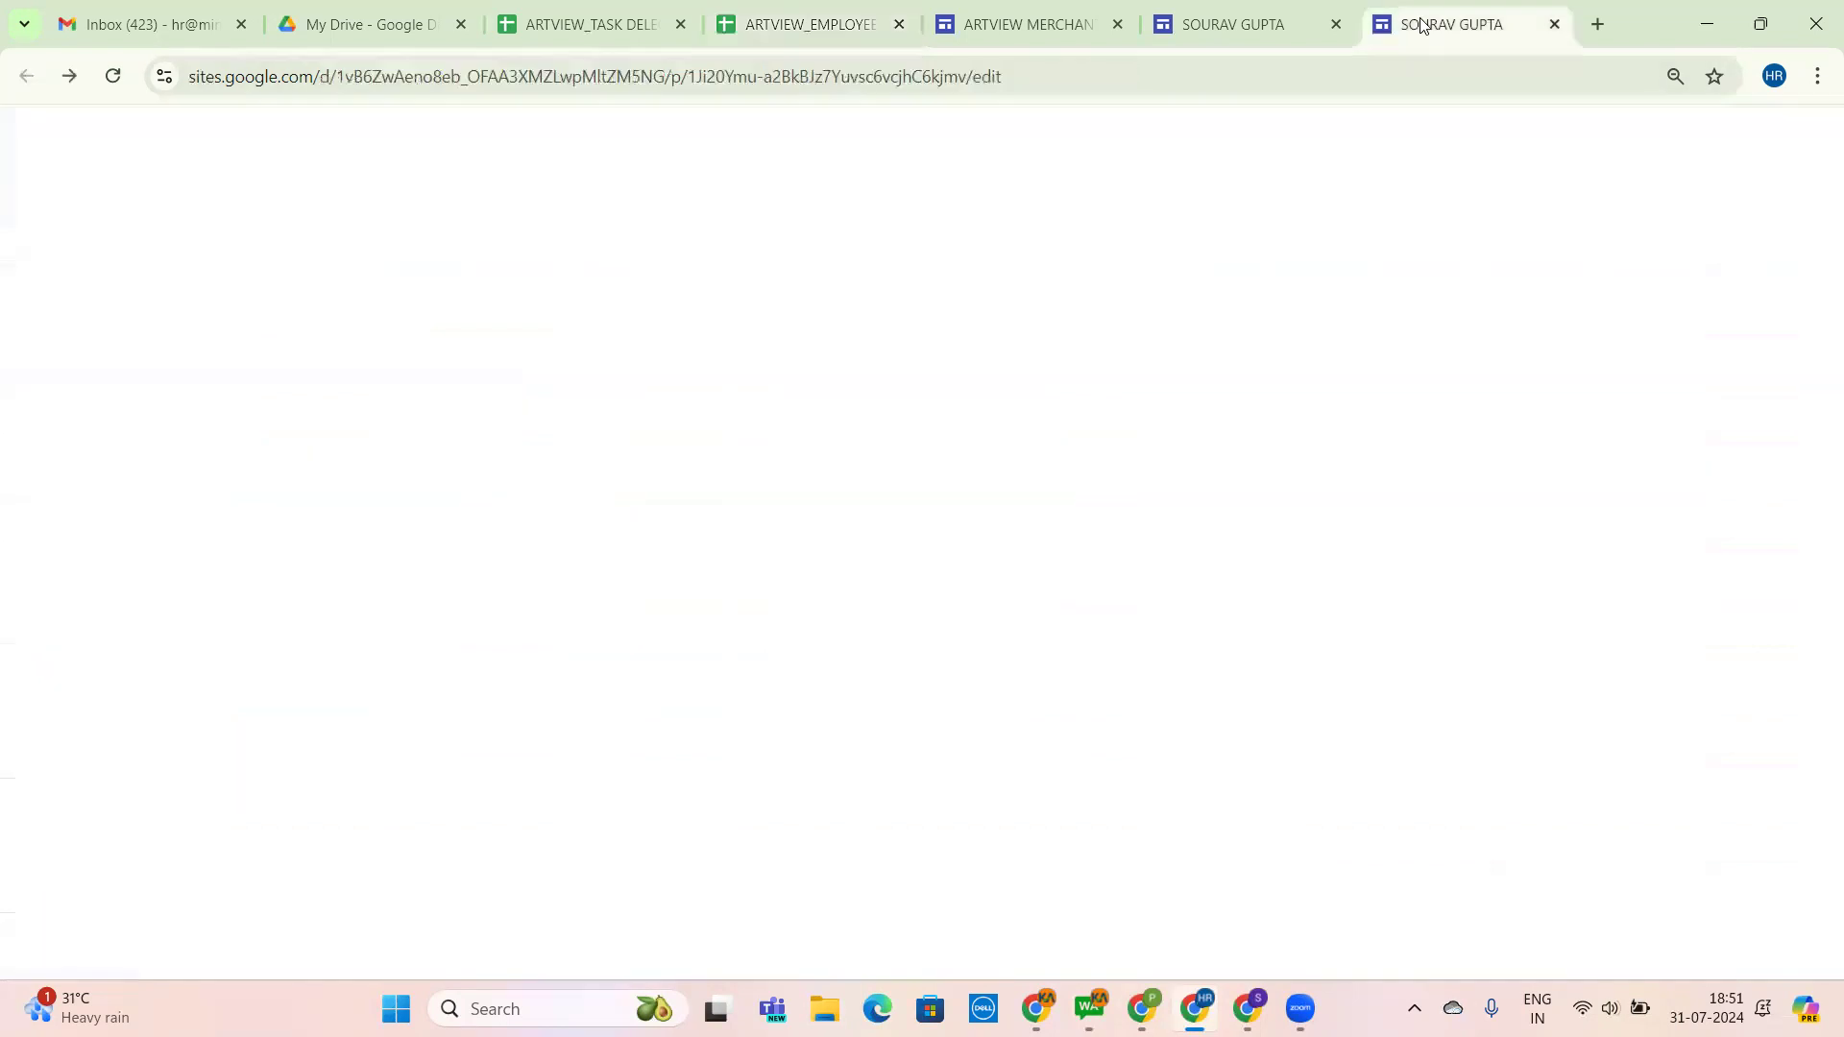
left_click(1267, 21)
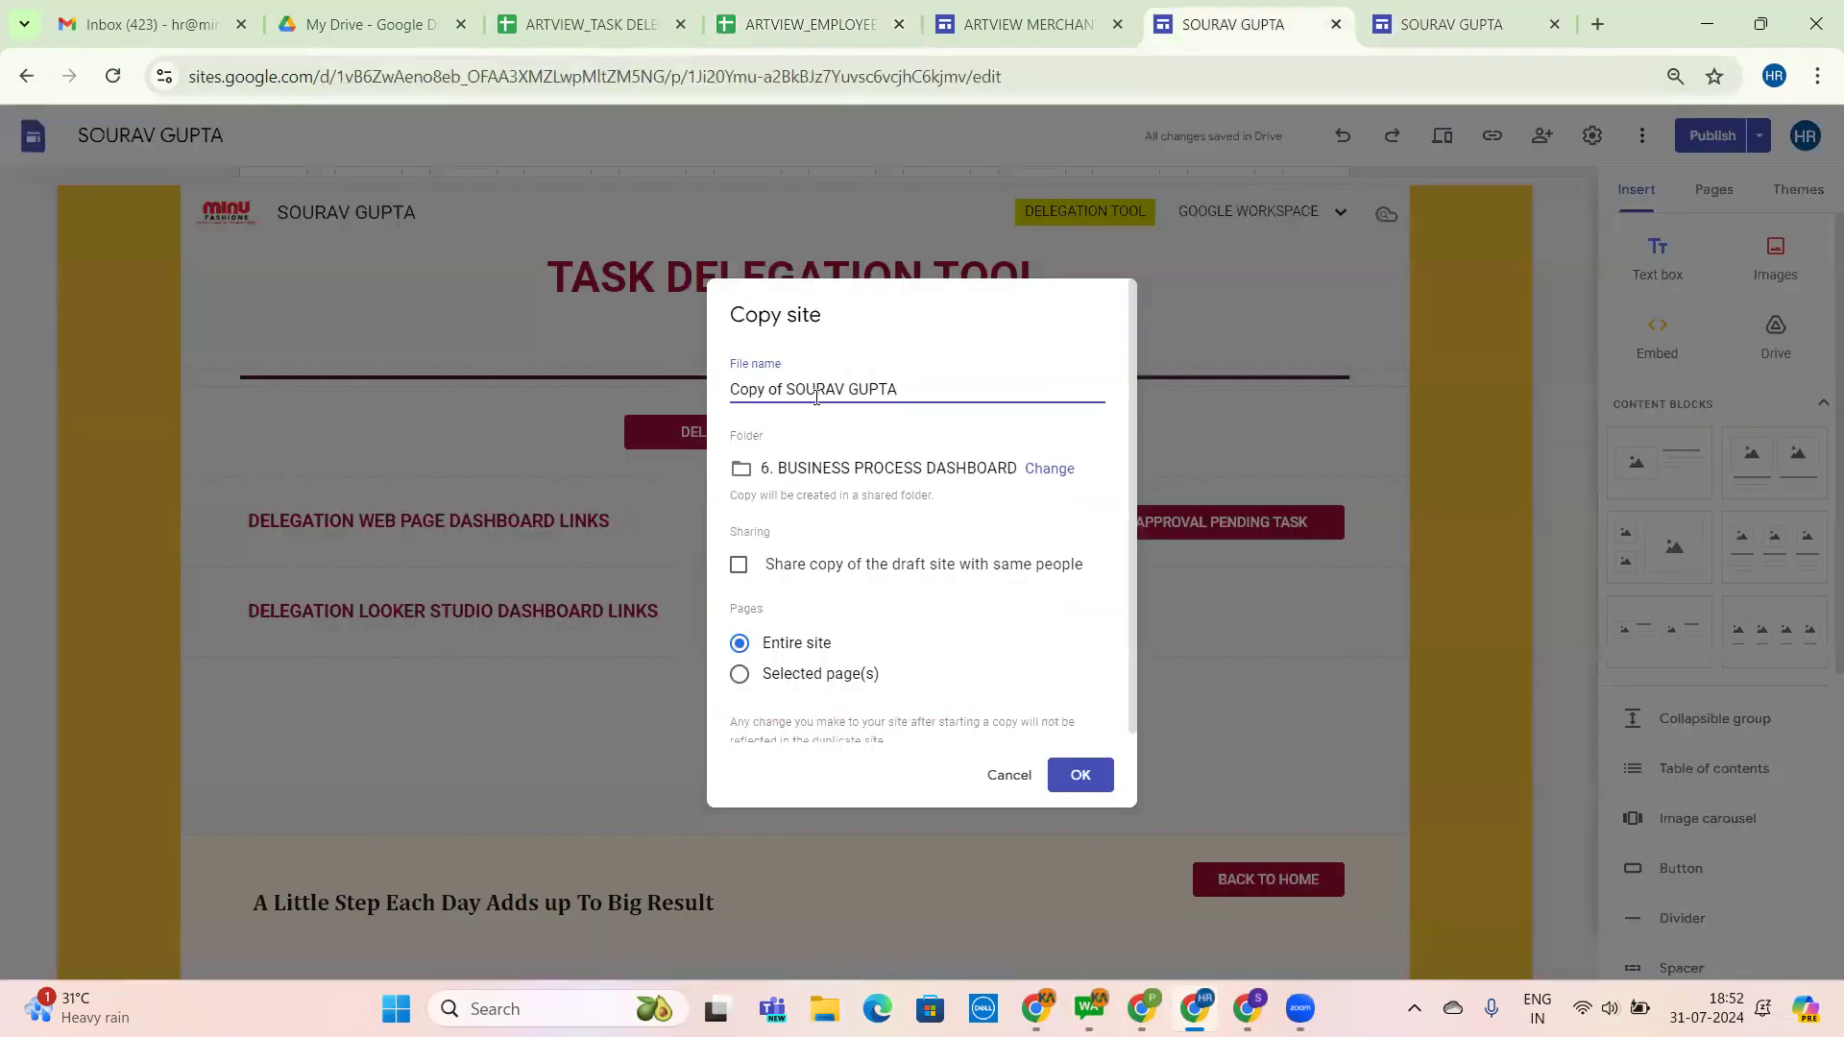
left_click_drag(919, 386, 726, 394)
key("BackSpace")
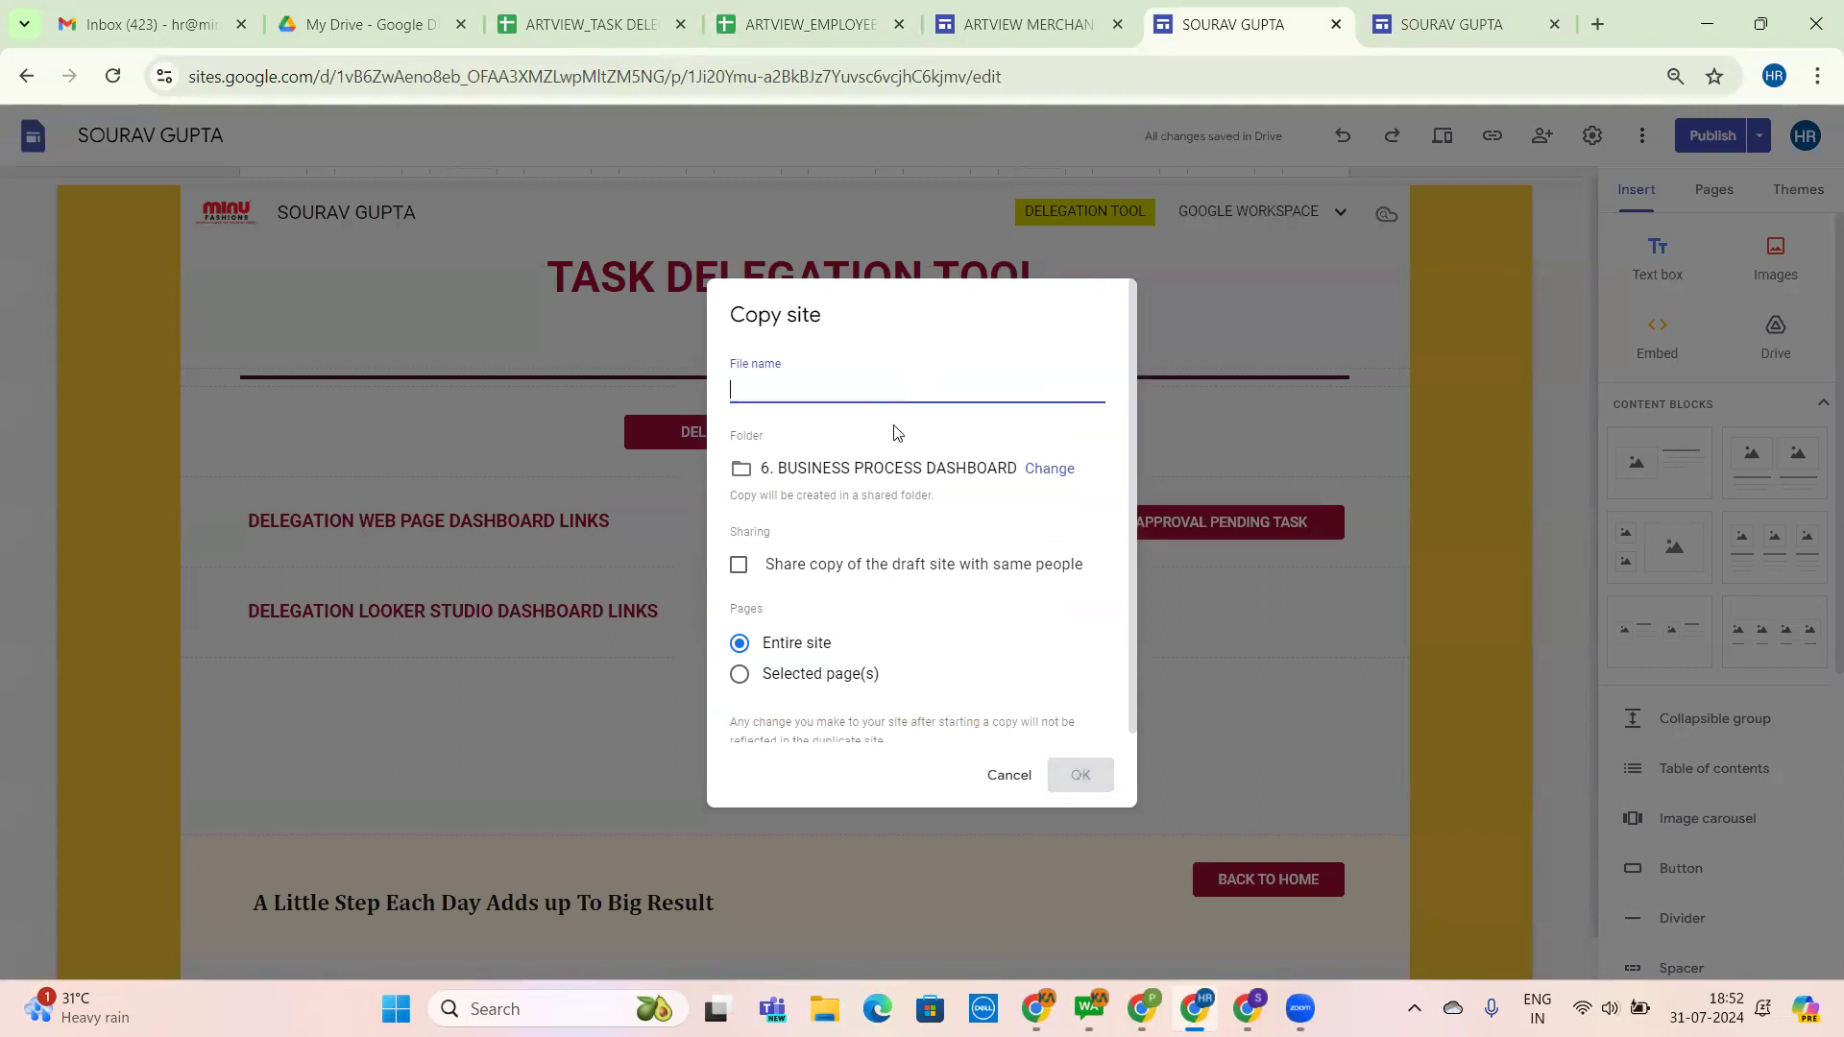
key("ctrl+v")
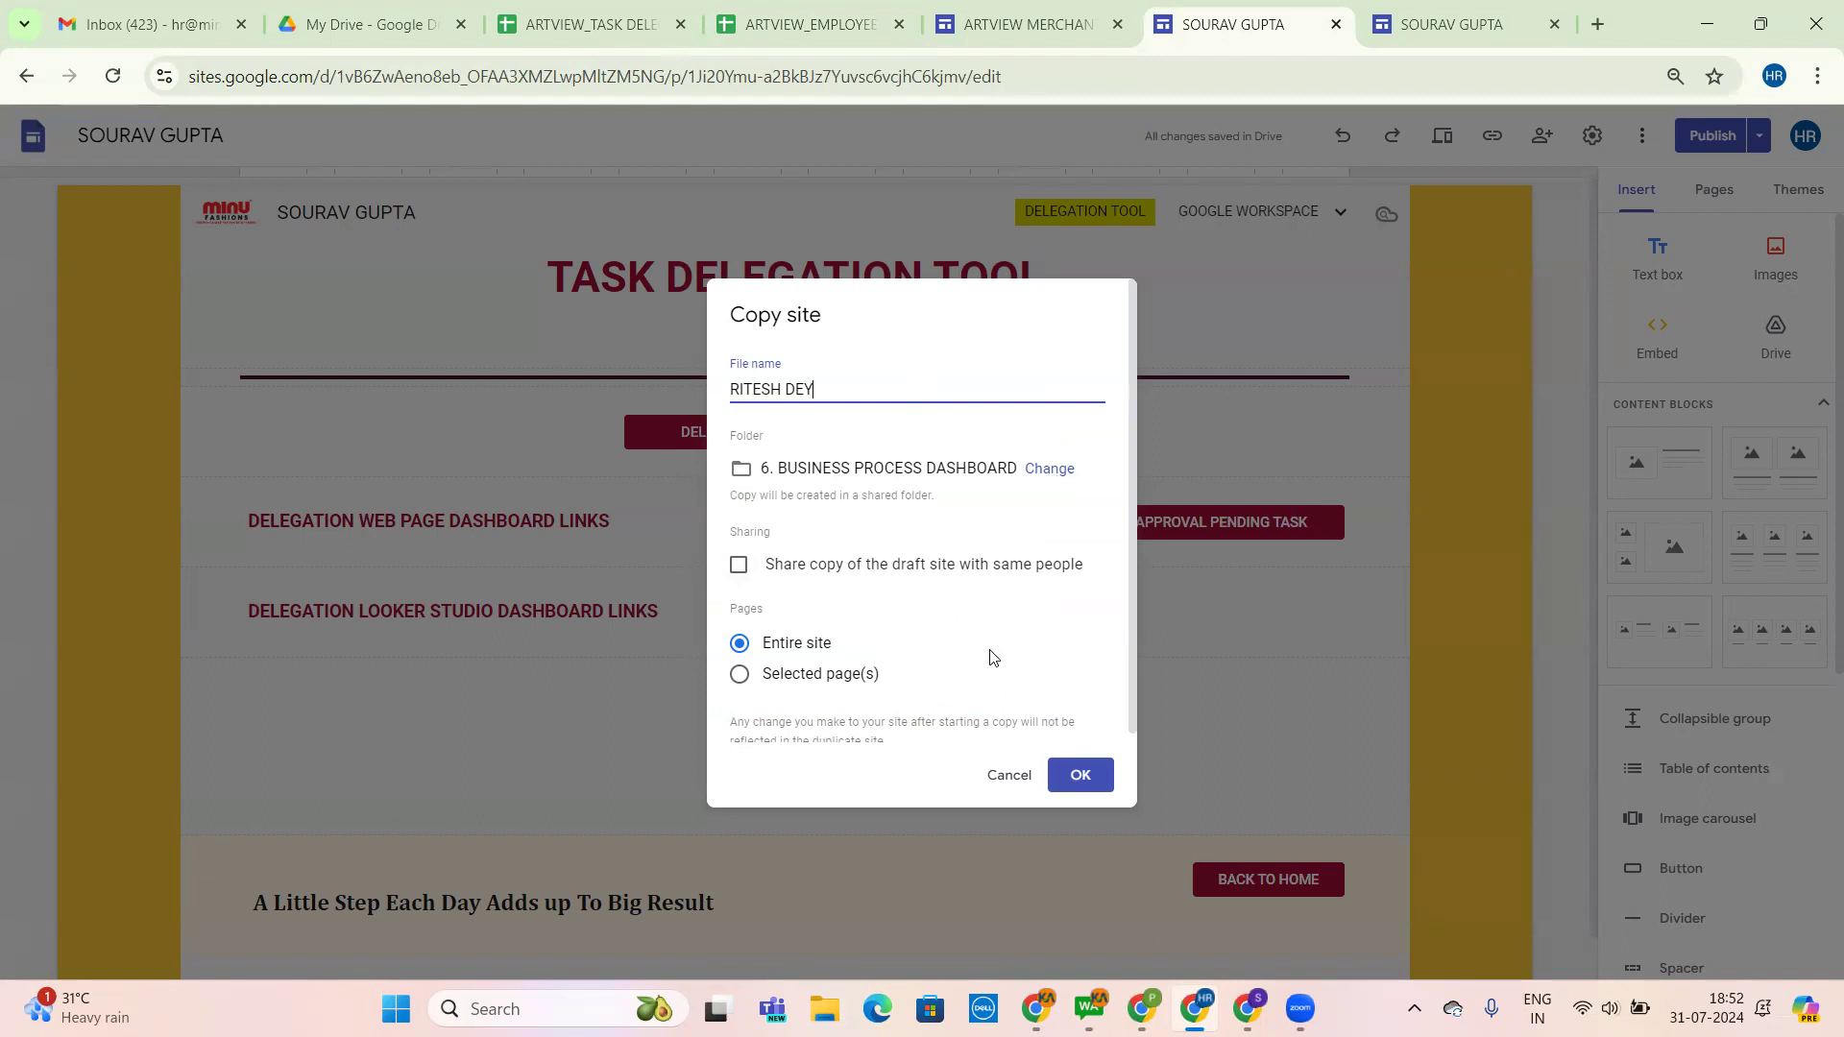
left_click(1079, 774)
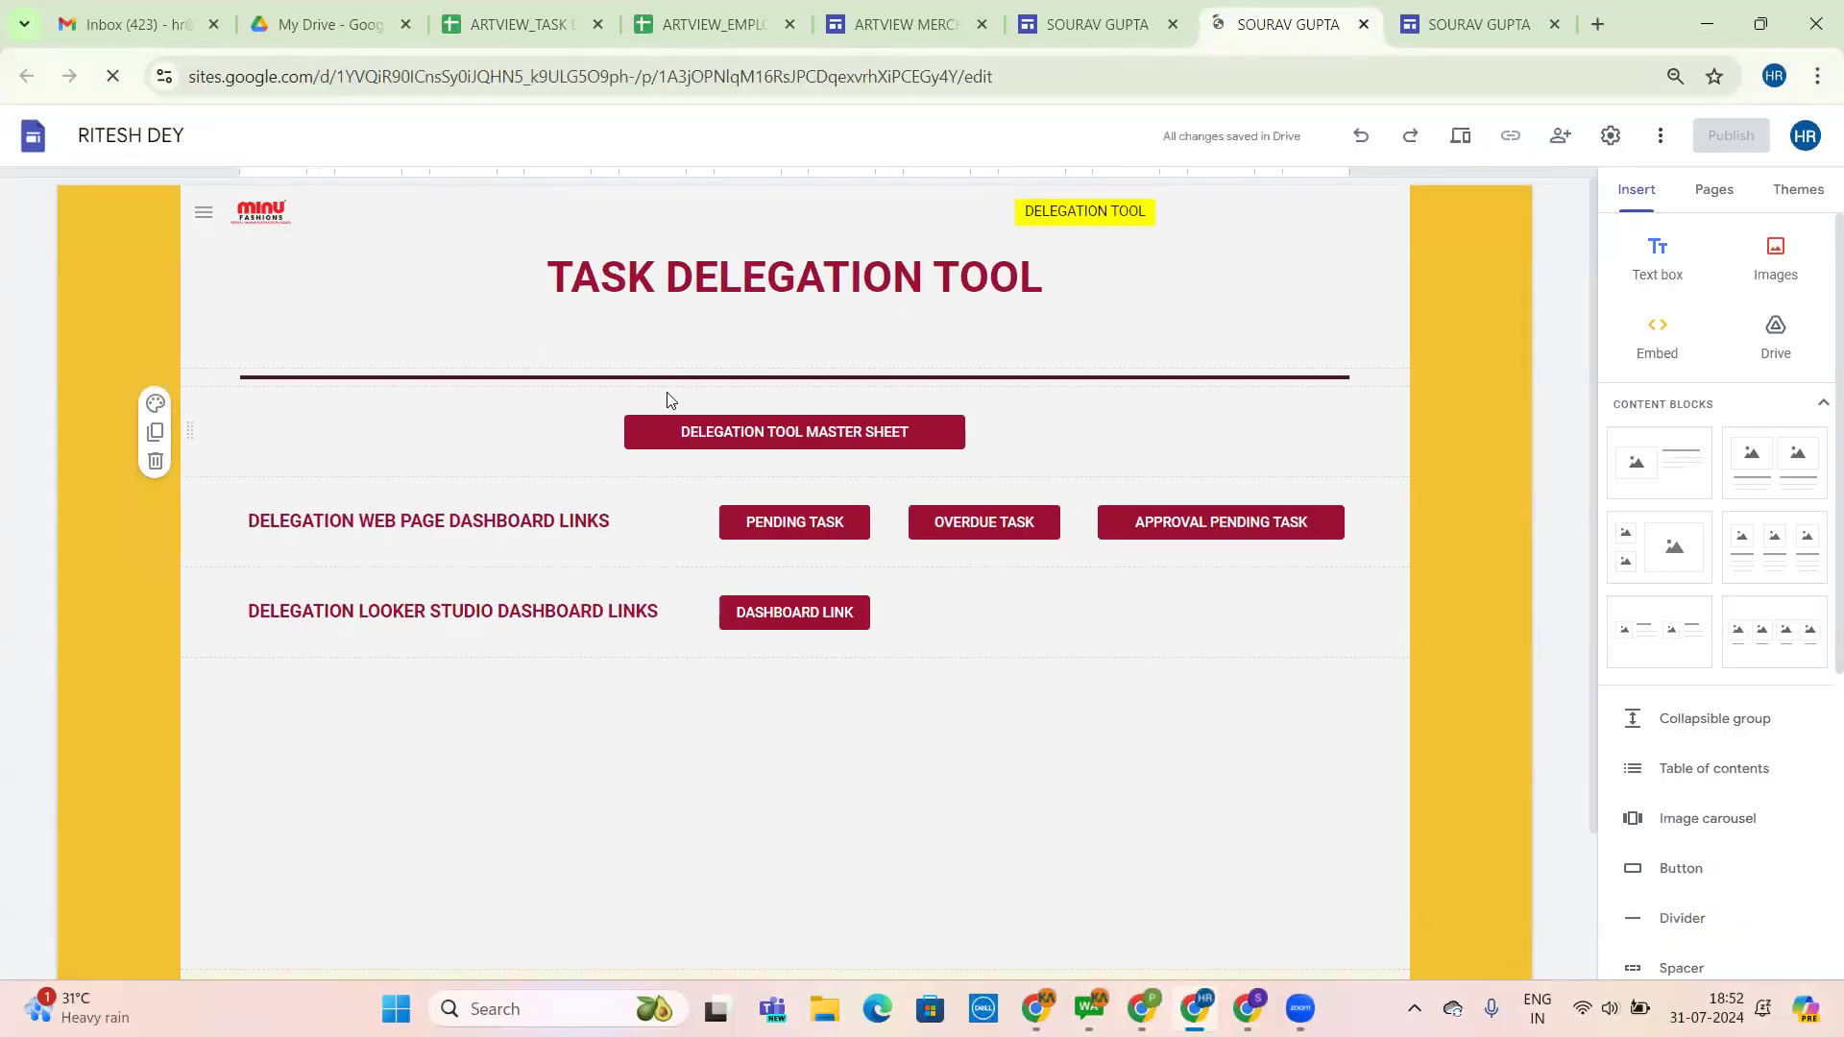
Paste the row-3 employee's name over the copied site's header title.
left_click(122, 136)
key("ctrl+c")
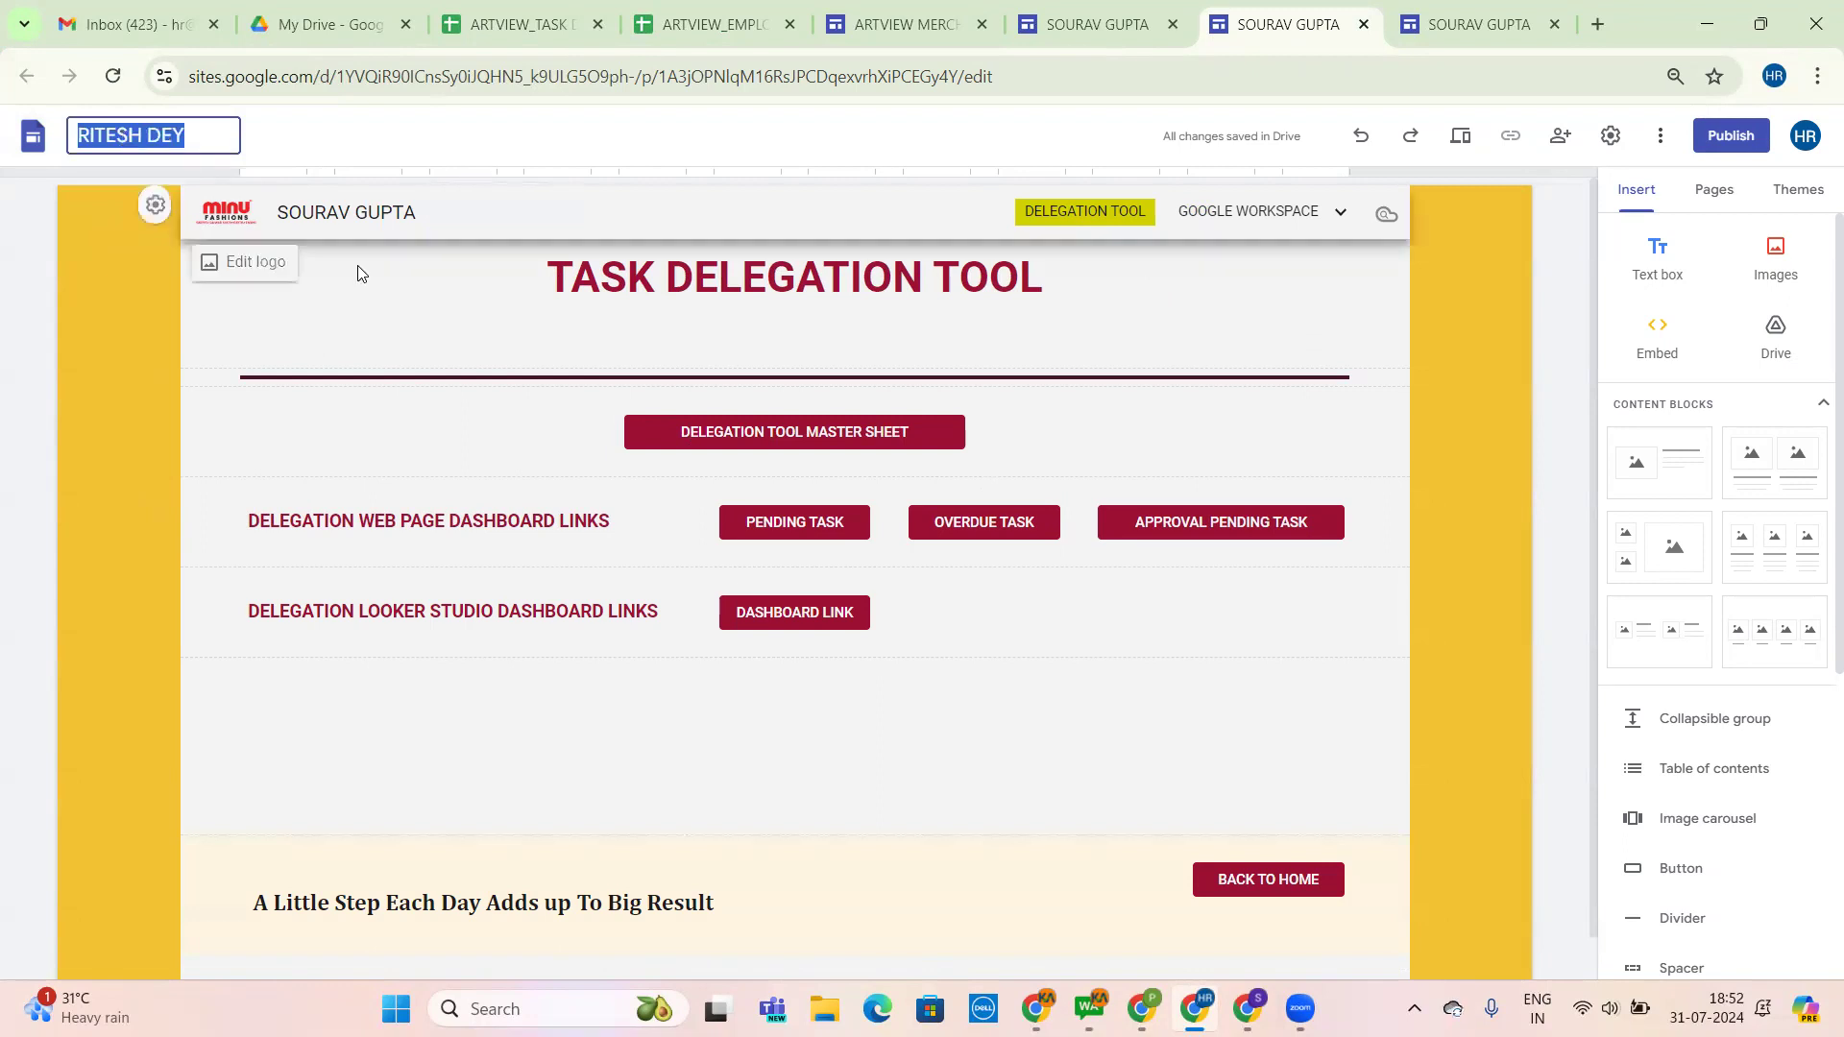
triple_click(325, 215)
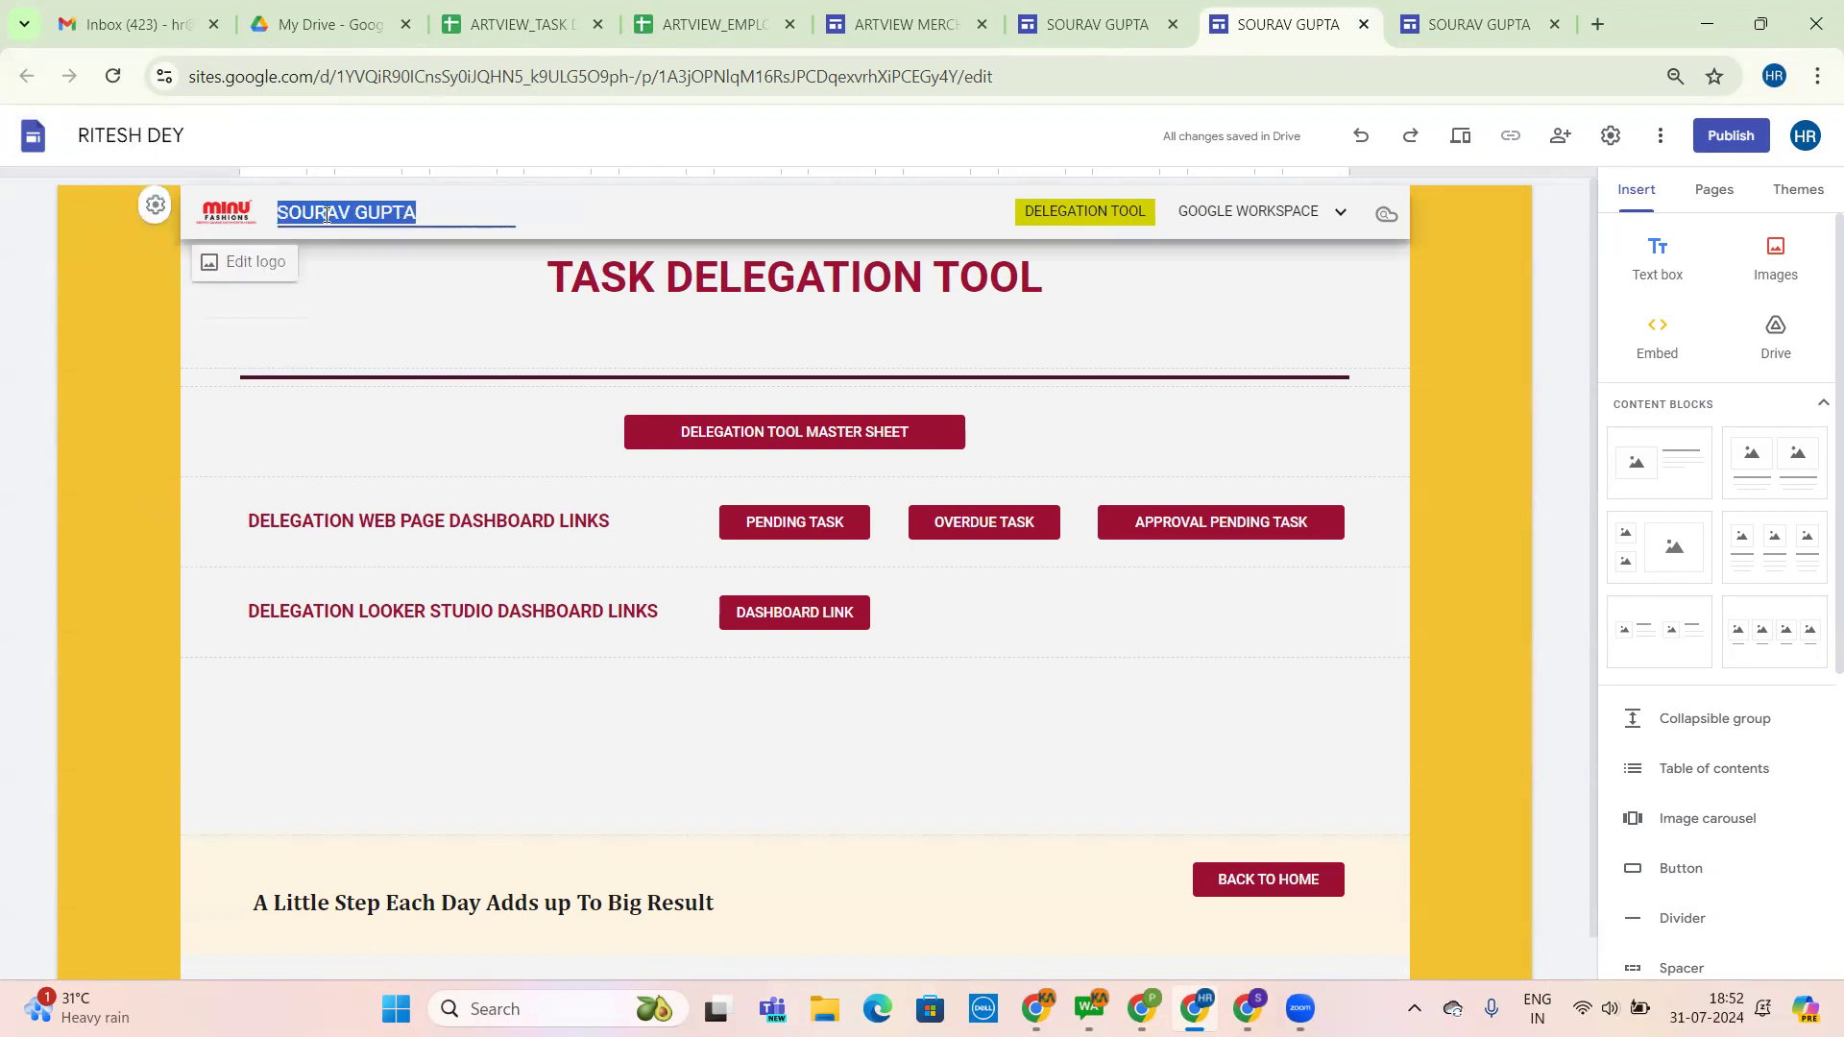
key("ctrl+v")
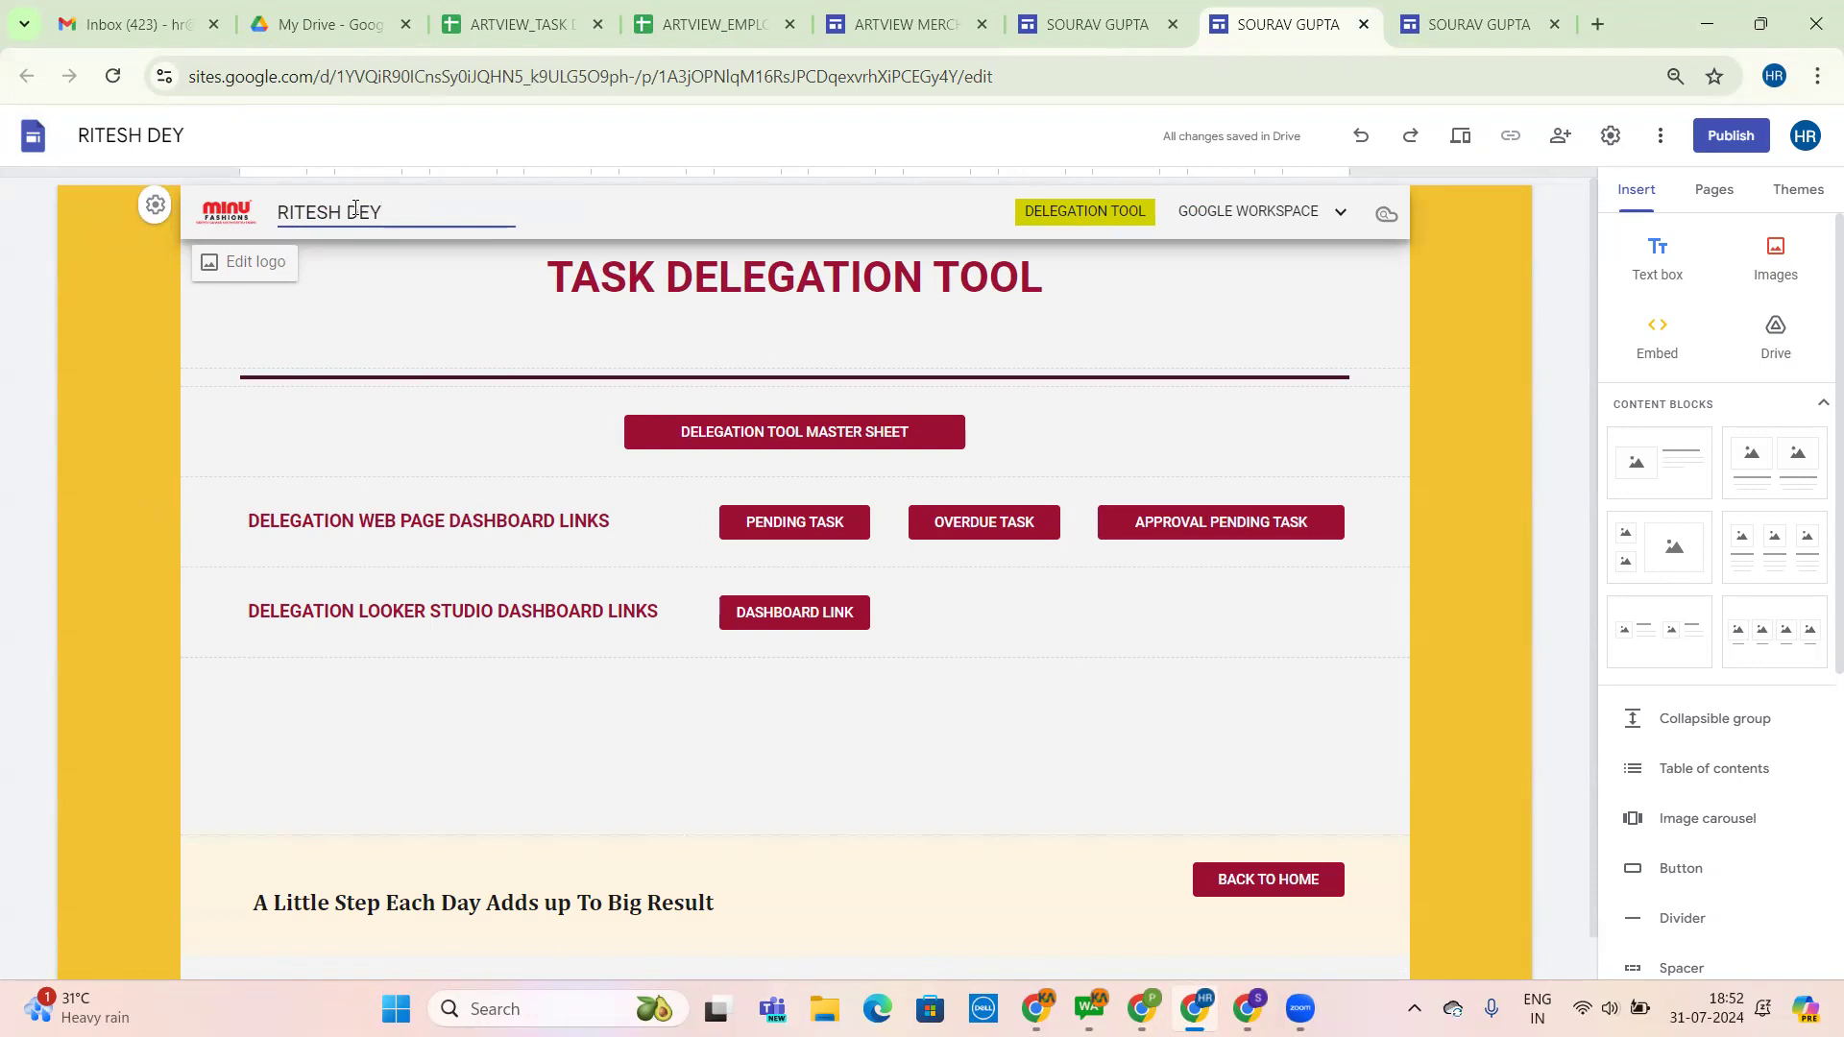
left_click(291, 394)
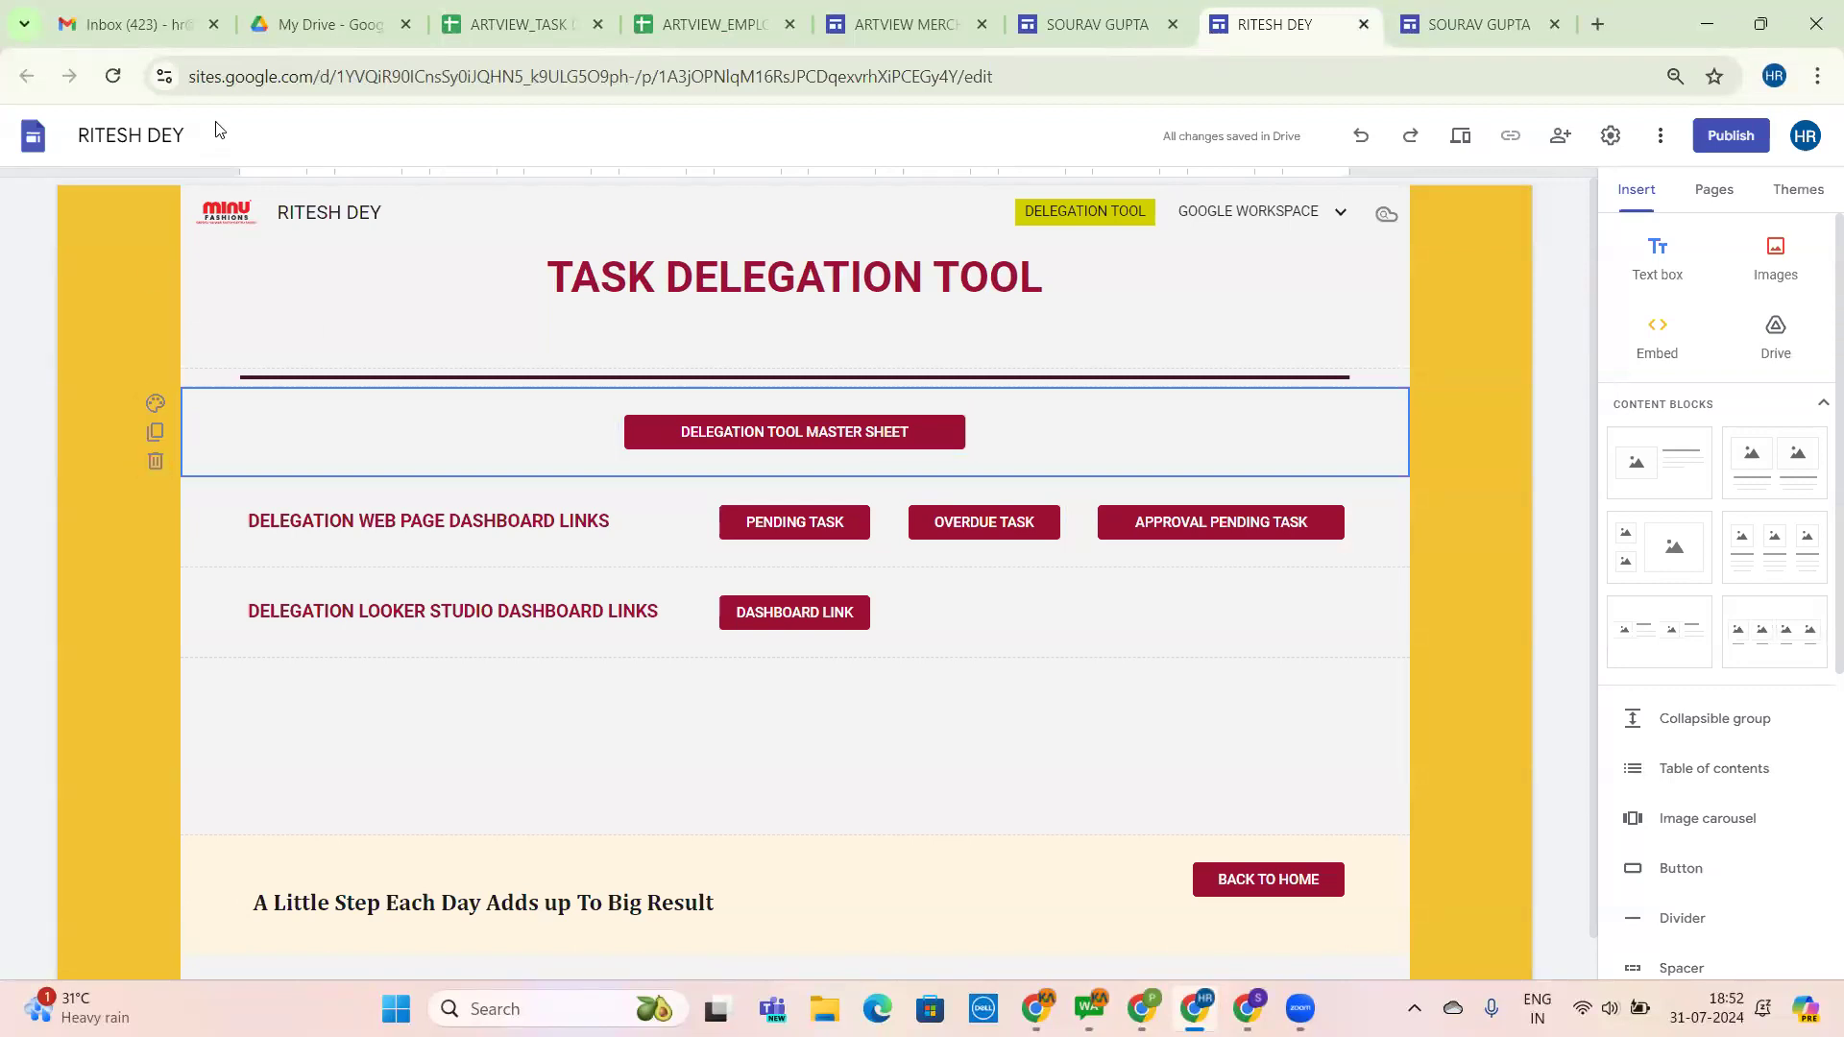
left_click(309, 24)
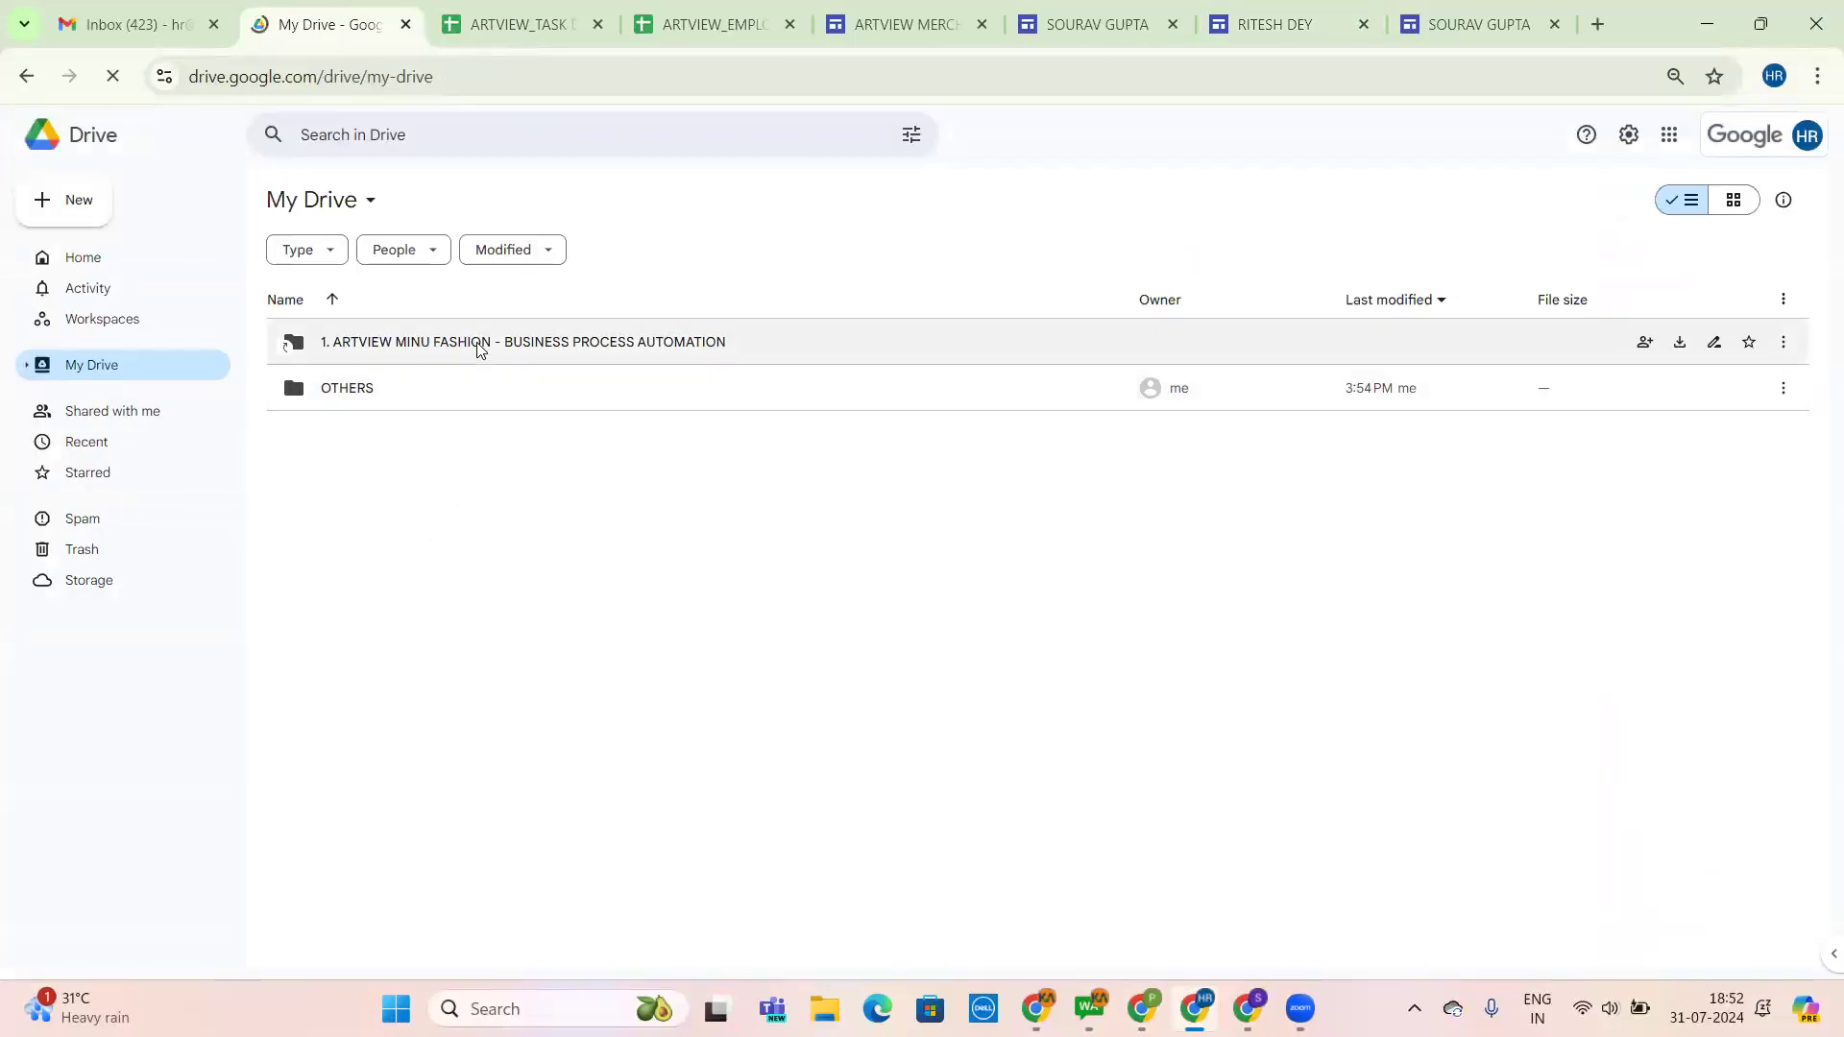
Open the employee's DELEGATION TOOL TASK sheet via 5. MANAGEMENT DELEGATION TOOL > DOER DELEGATION SHEET.
double_click(480, 349)
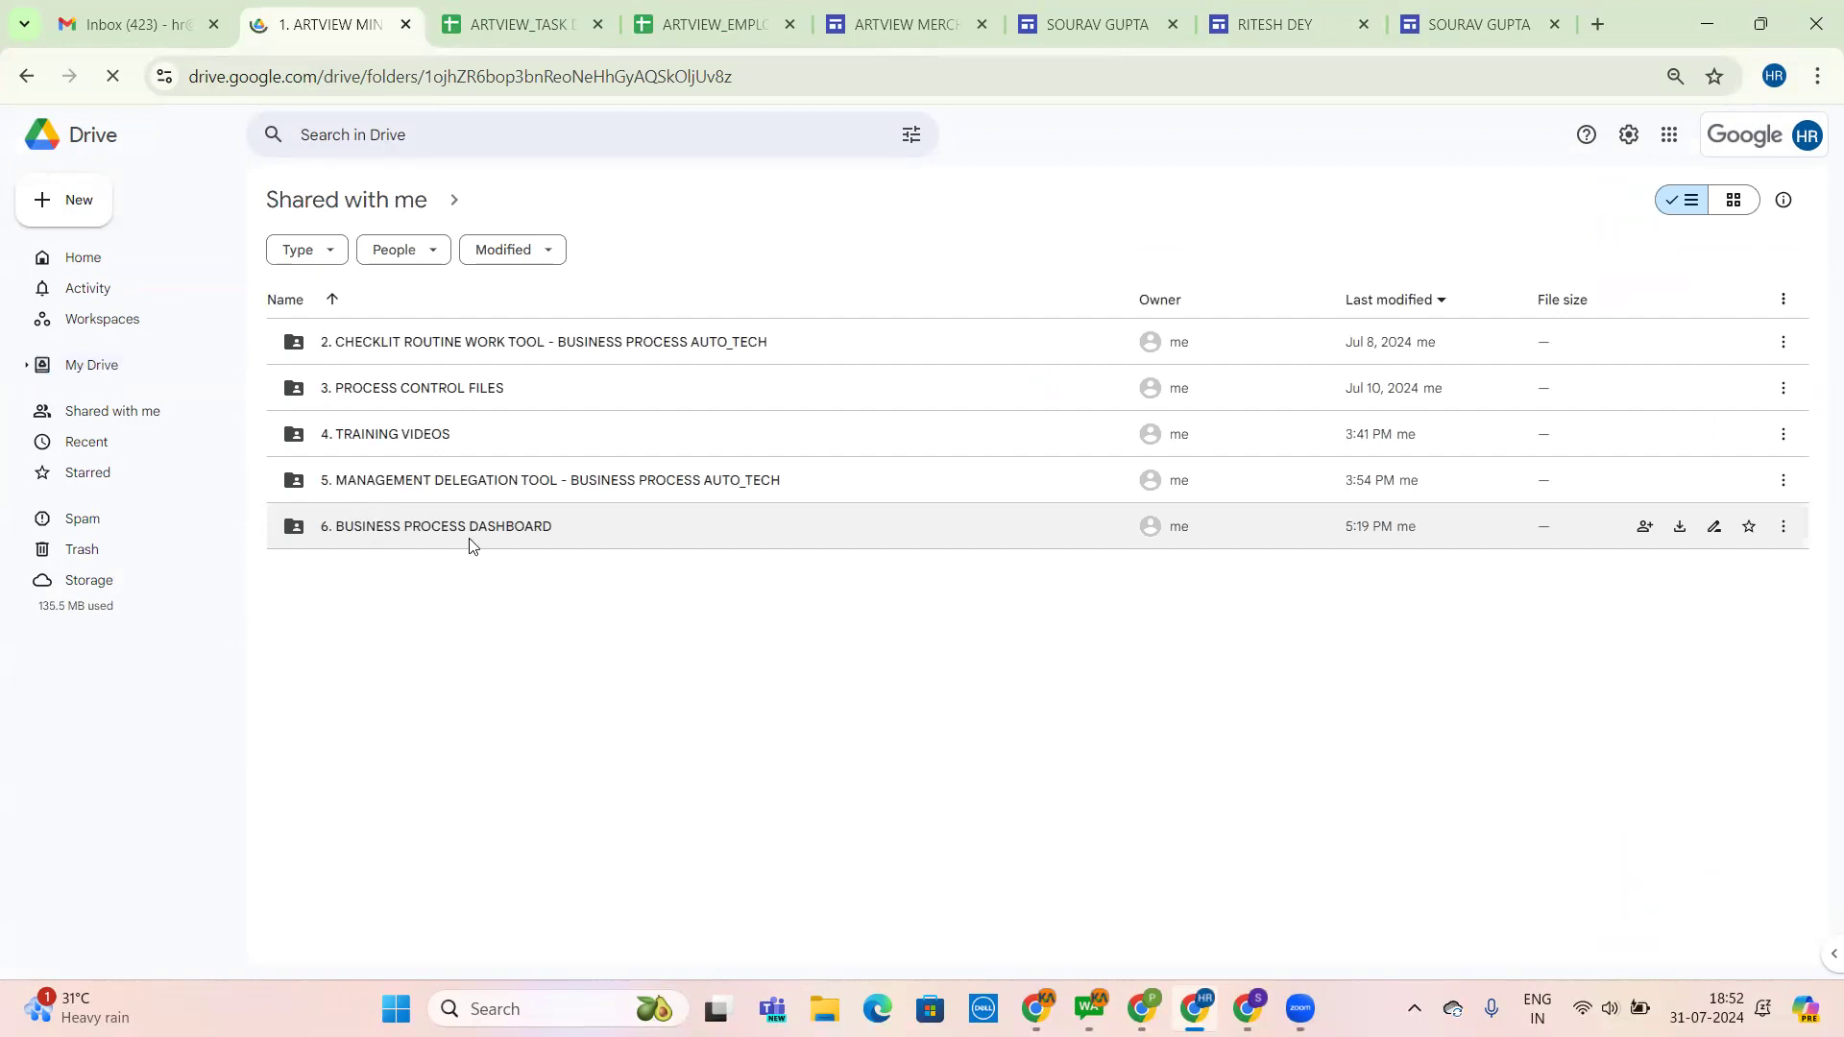
left_click(402, 488)
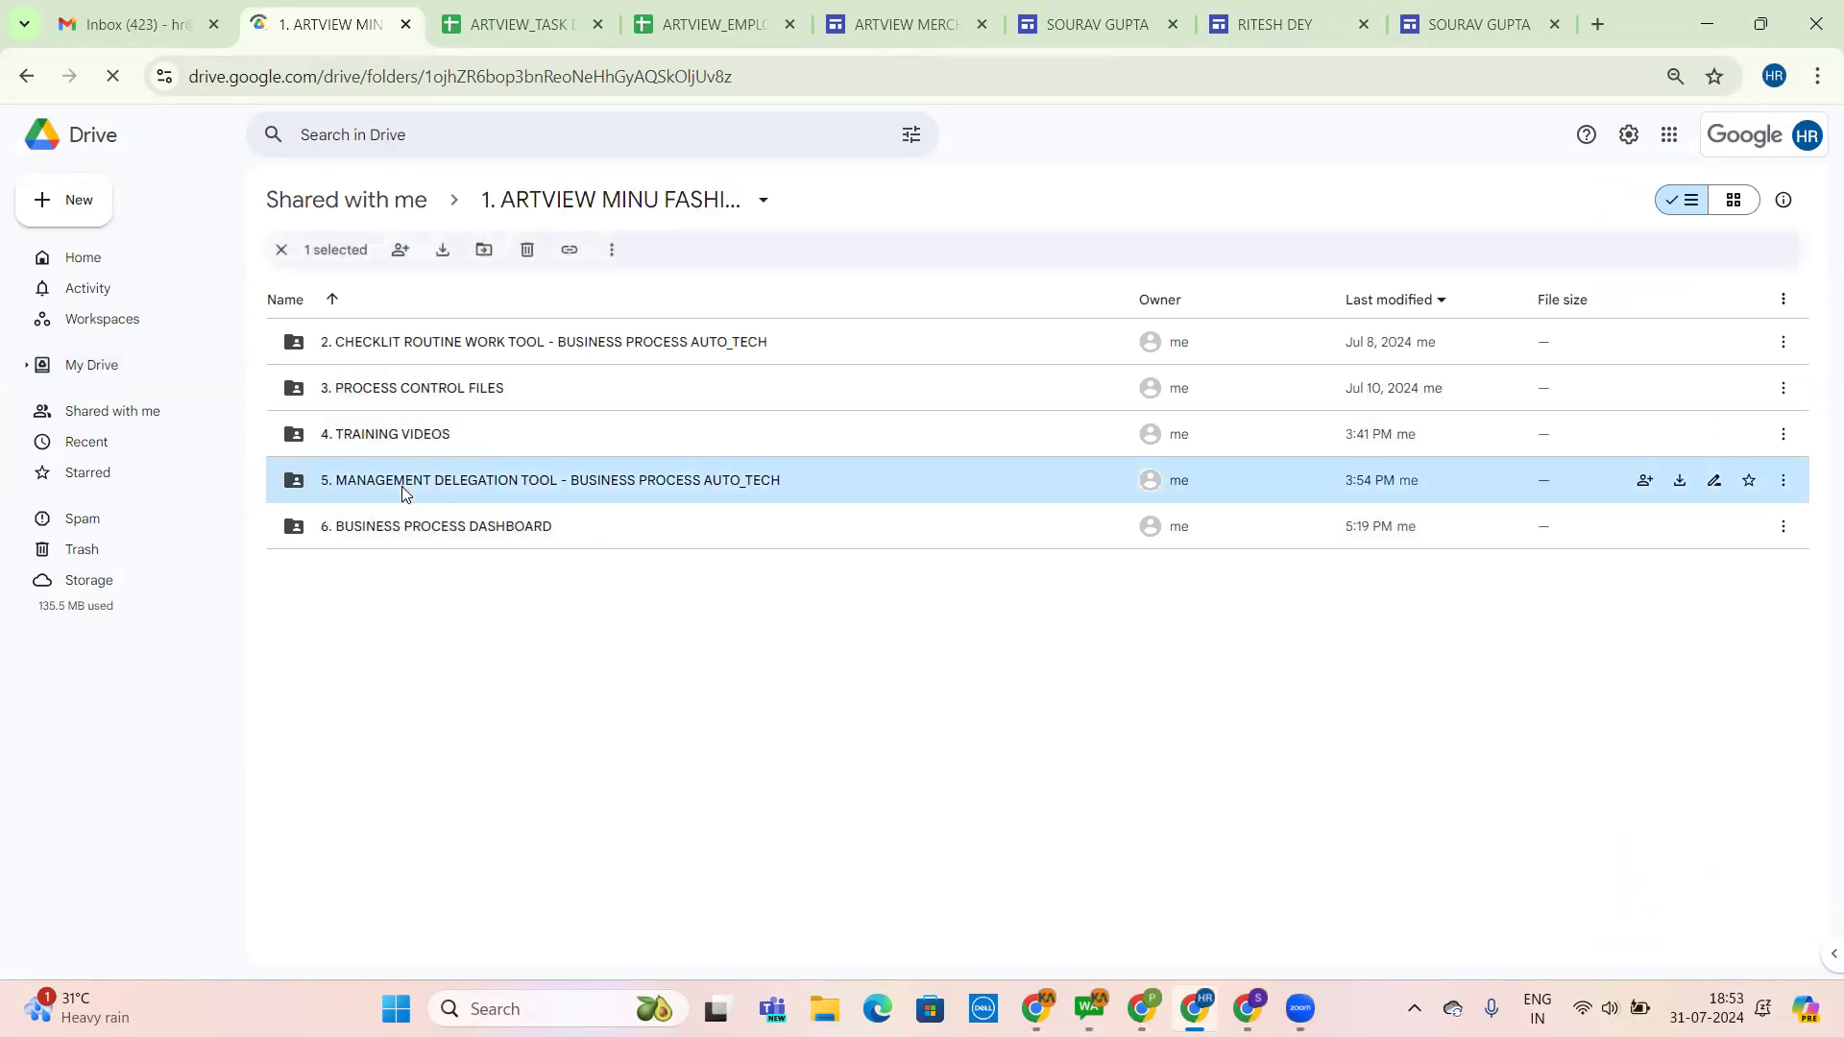
double_click(401, 486)
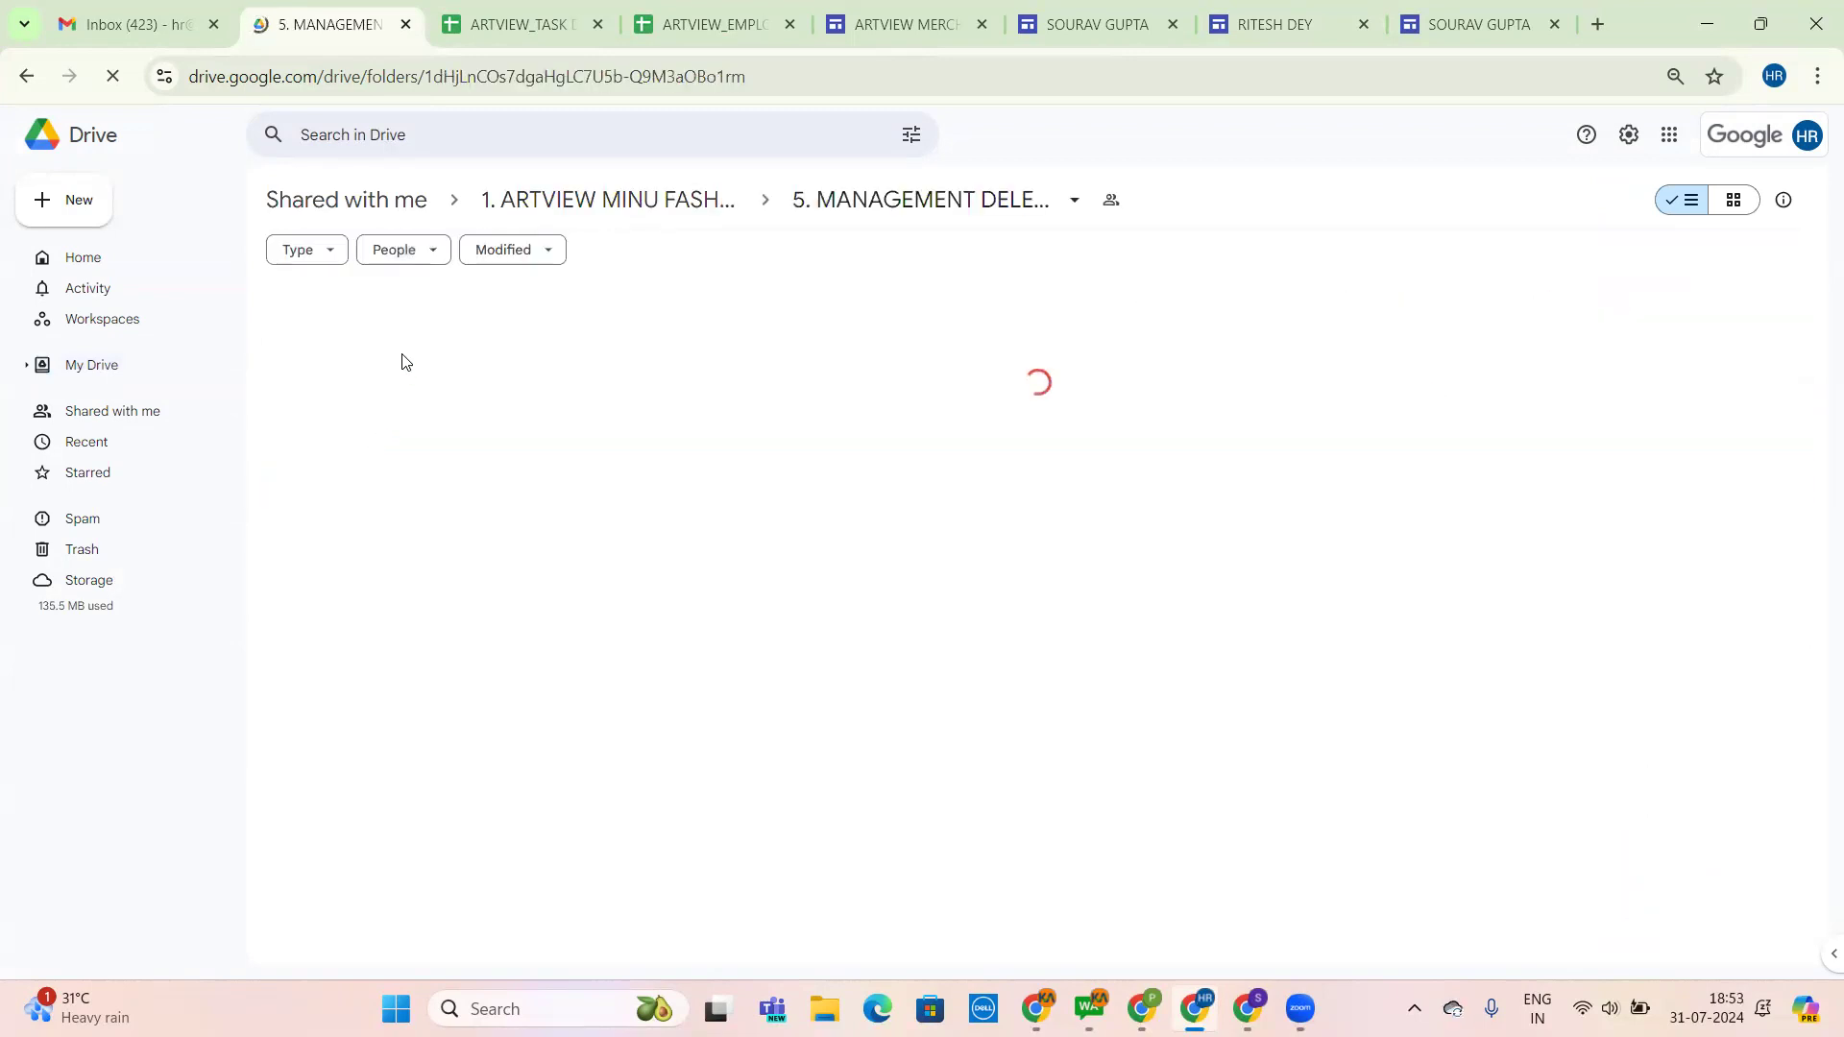
left_click(405, 392)
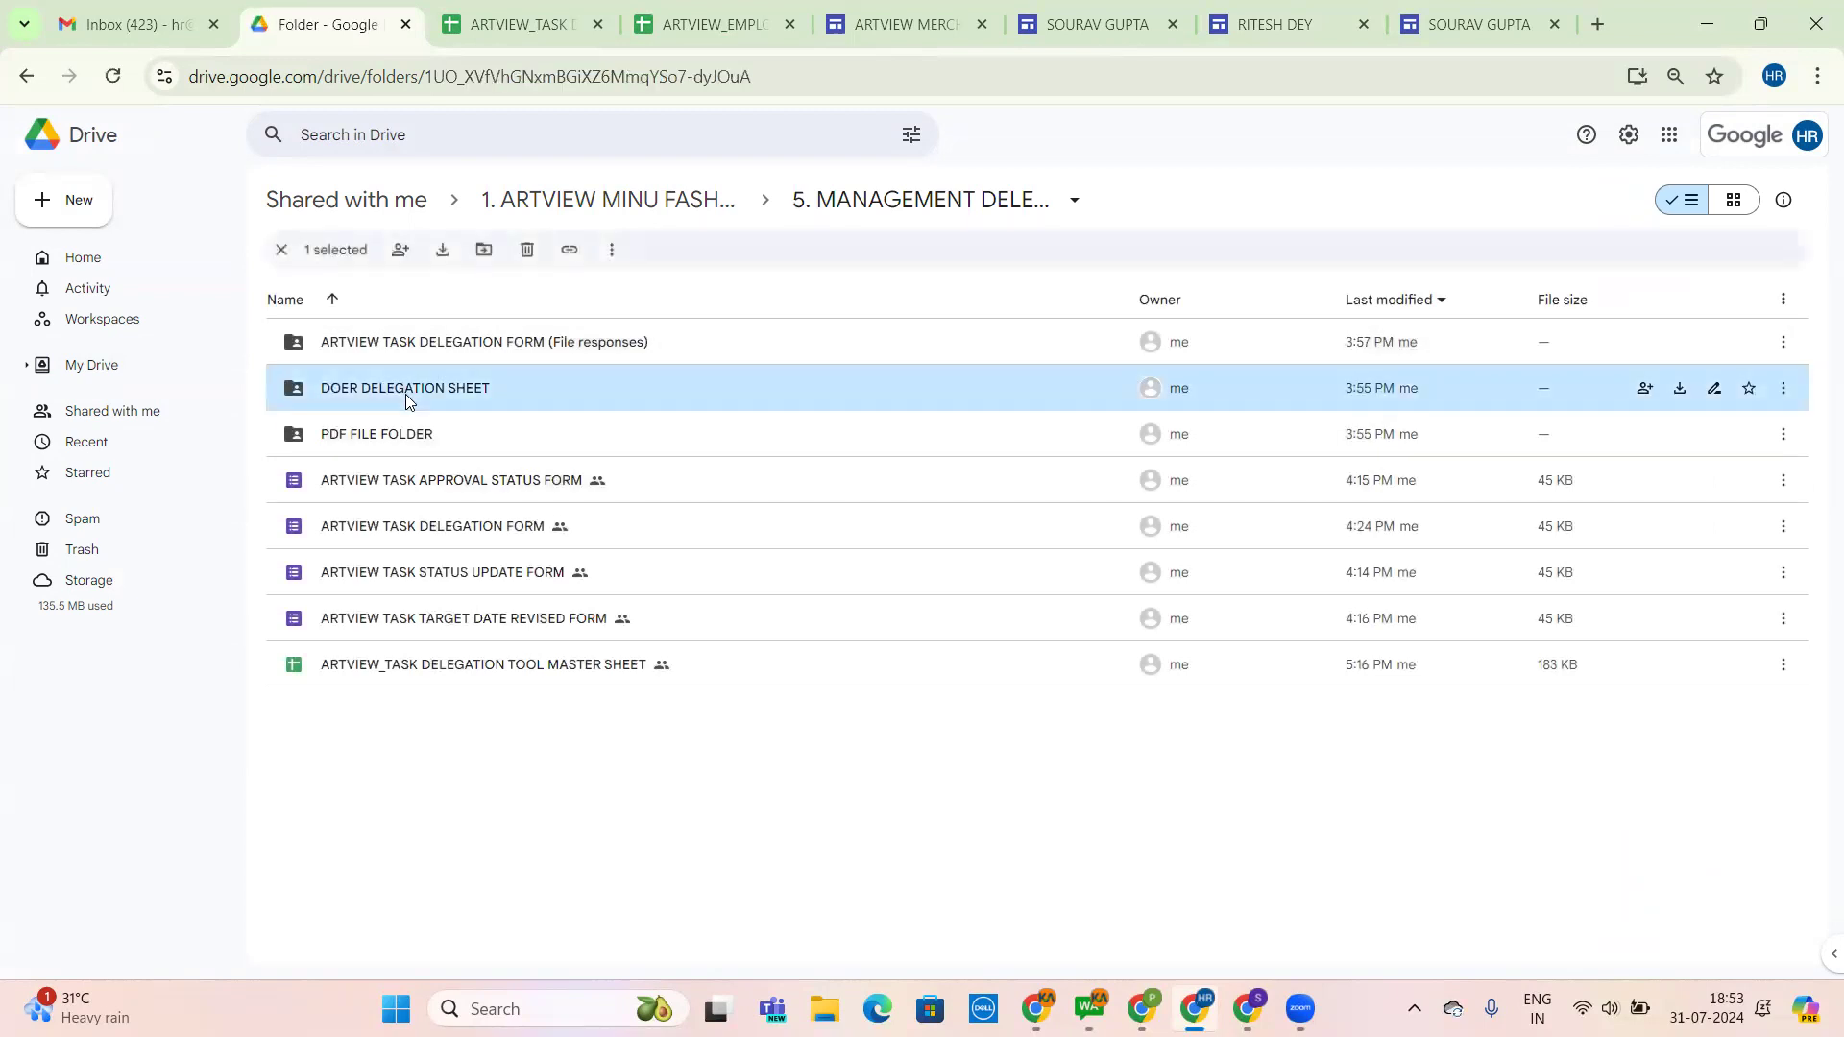
double_click(405, 392)
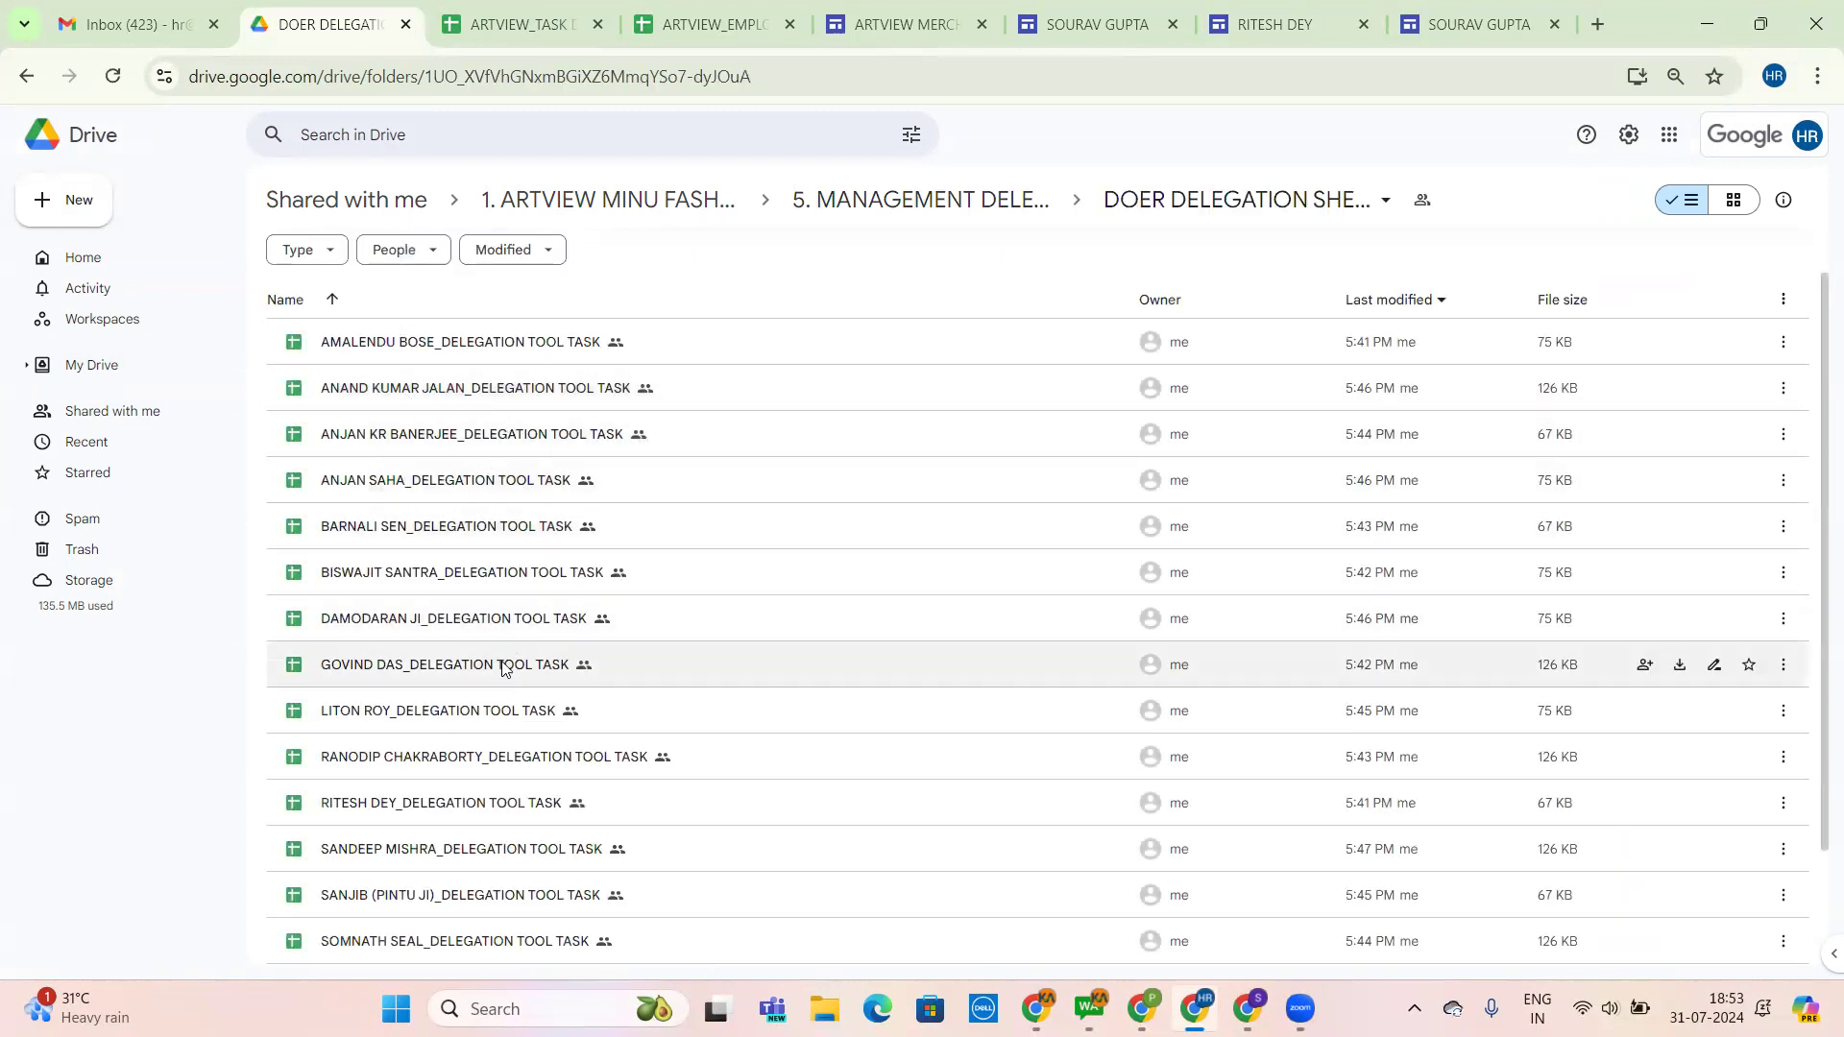
left_click(381, 806)
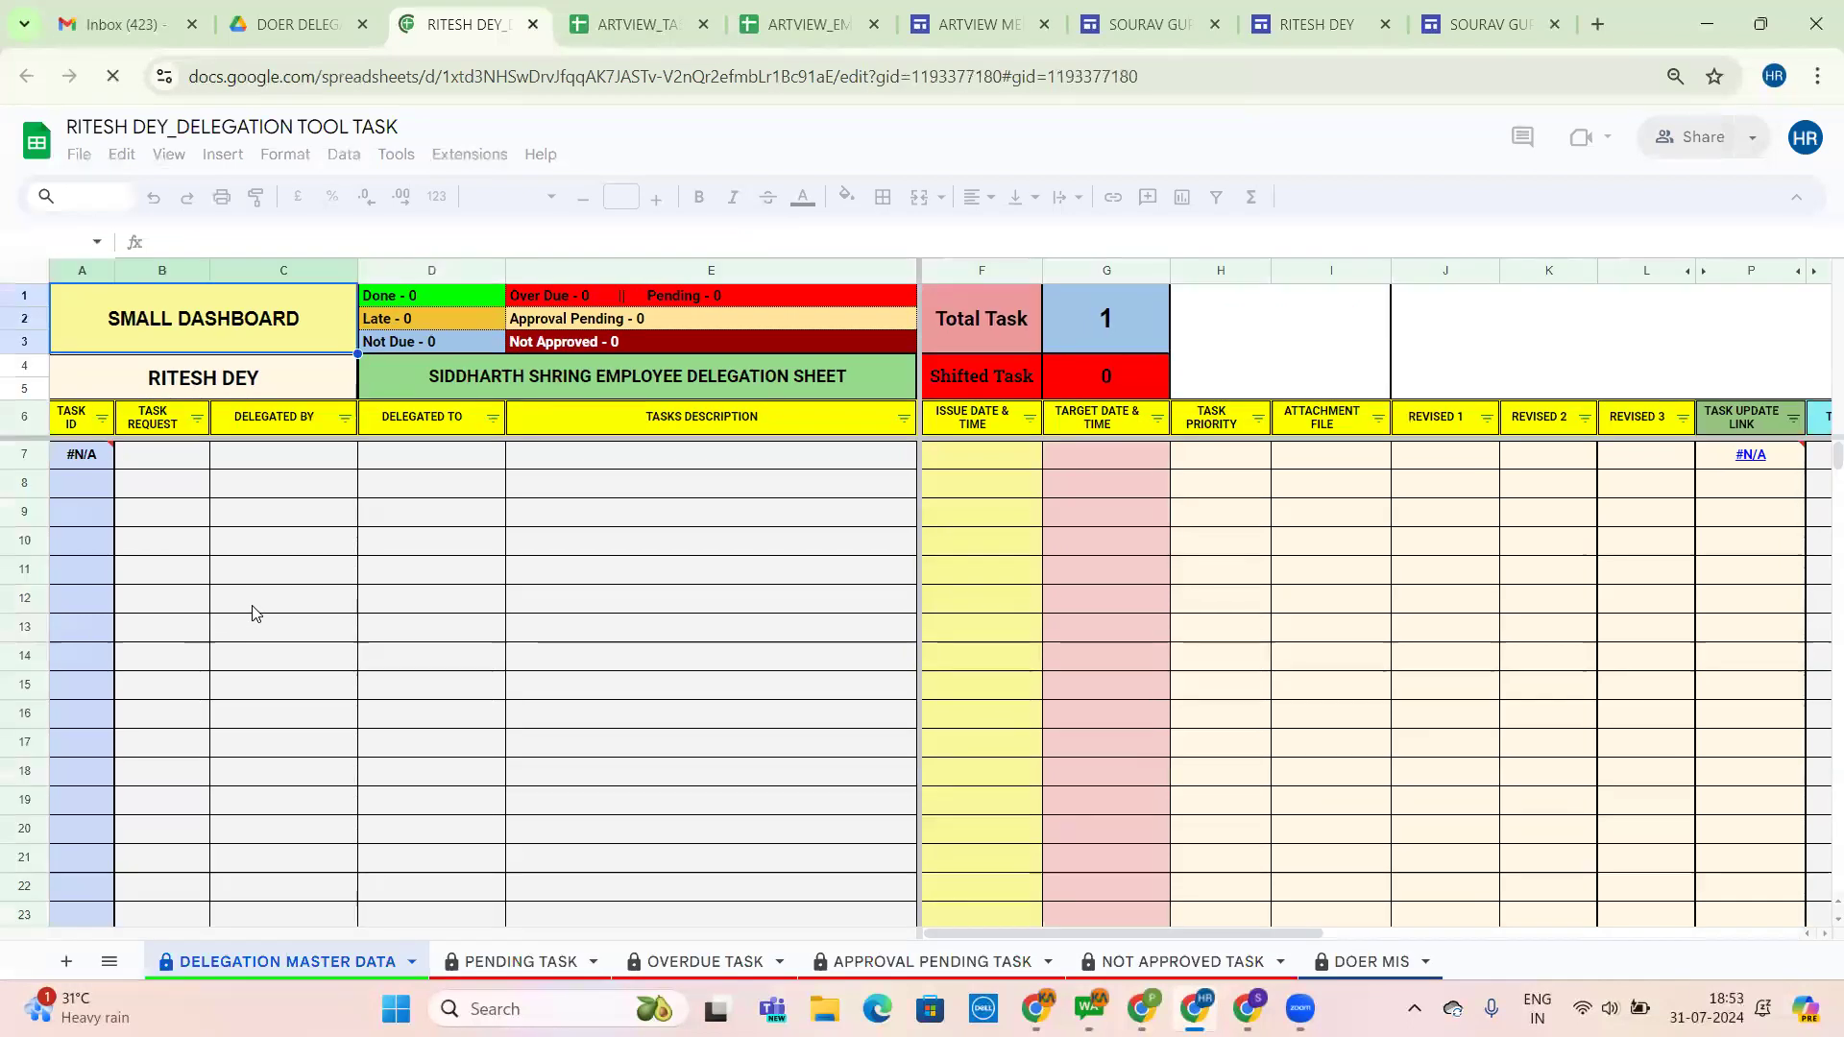
Select and copy the task spreadsheet's full URL from the address bar.
left_click_drag(1123, 90, 176, 83)
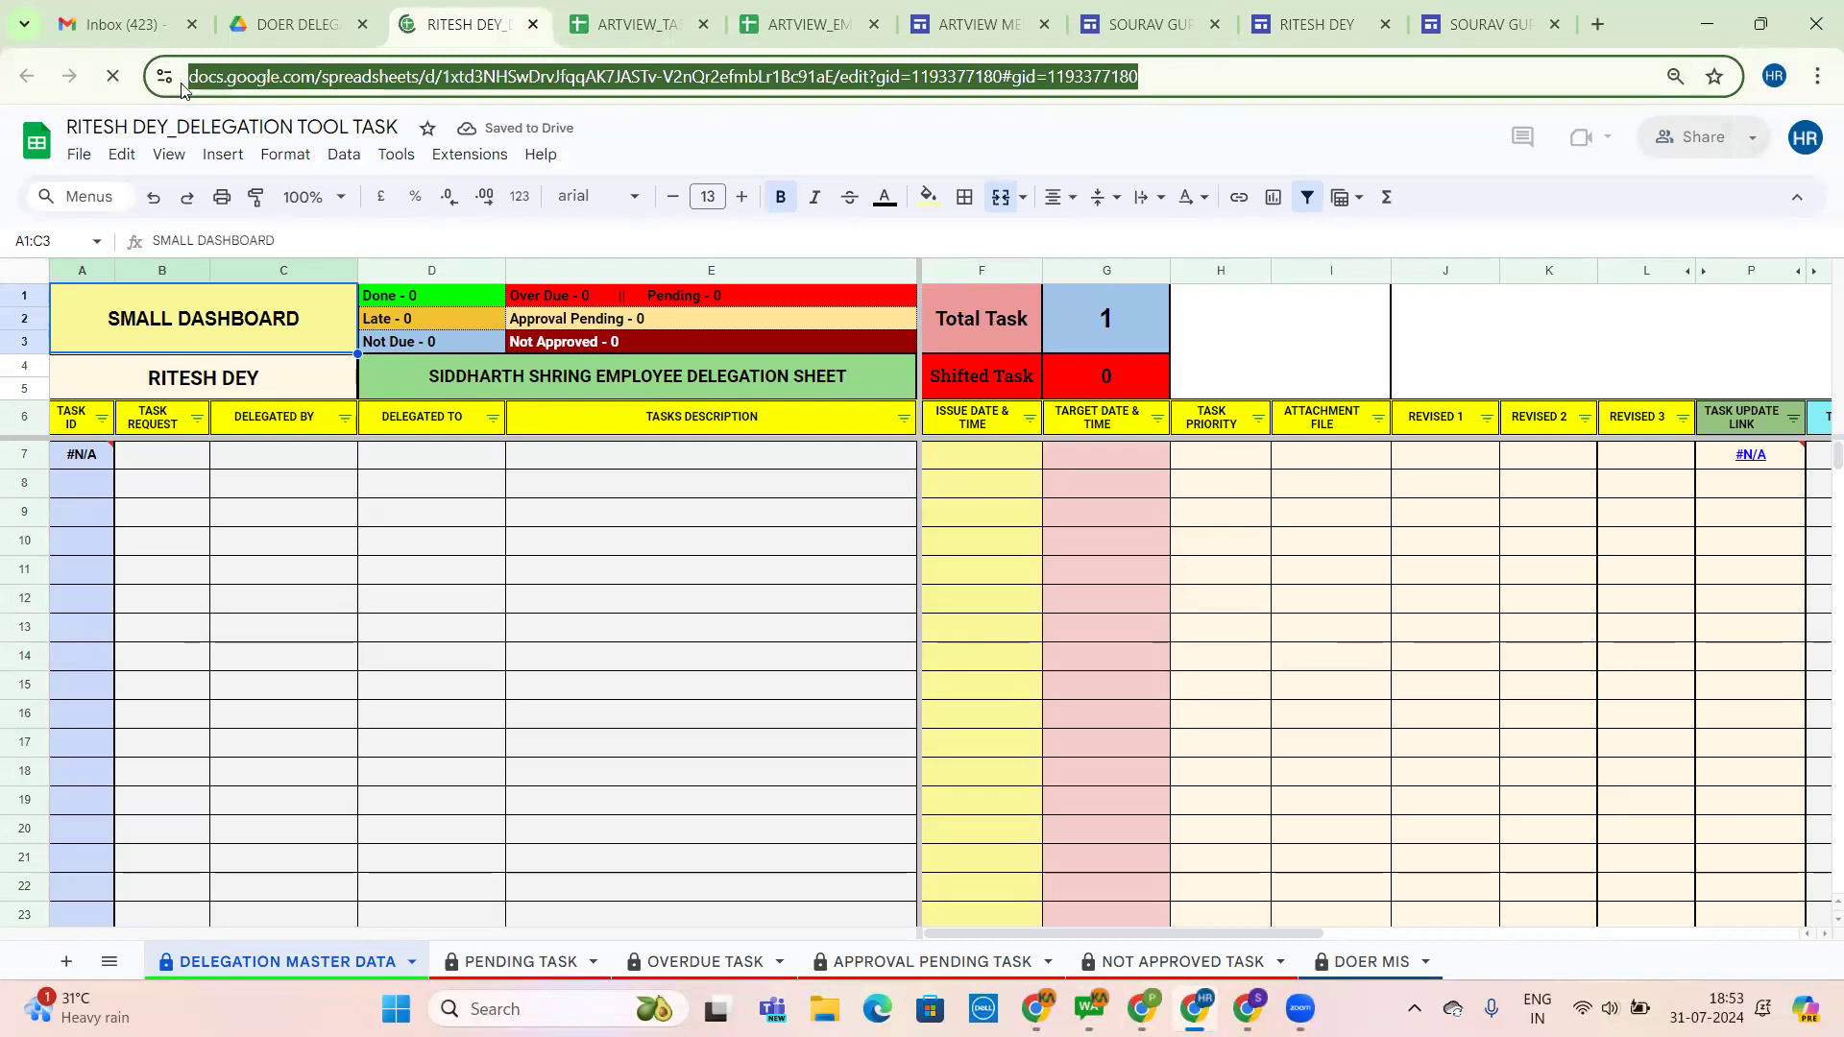
left_click(675, 429)
left_click_drag(1158, 77, 178, 69)
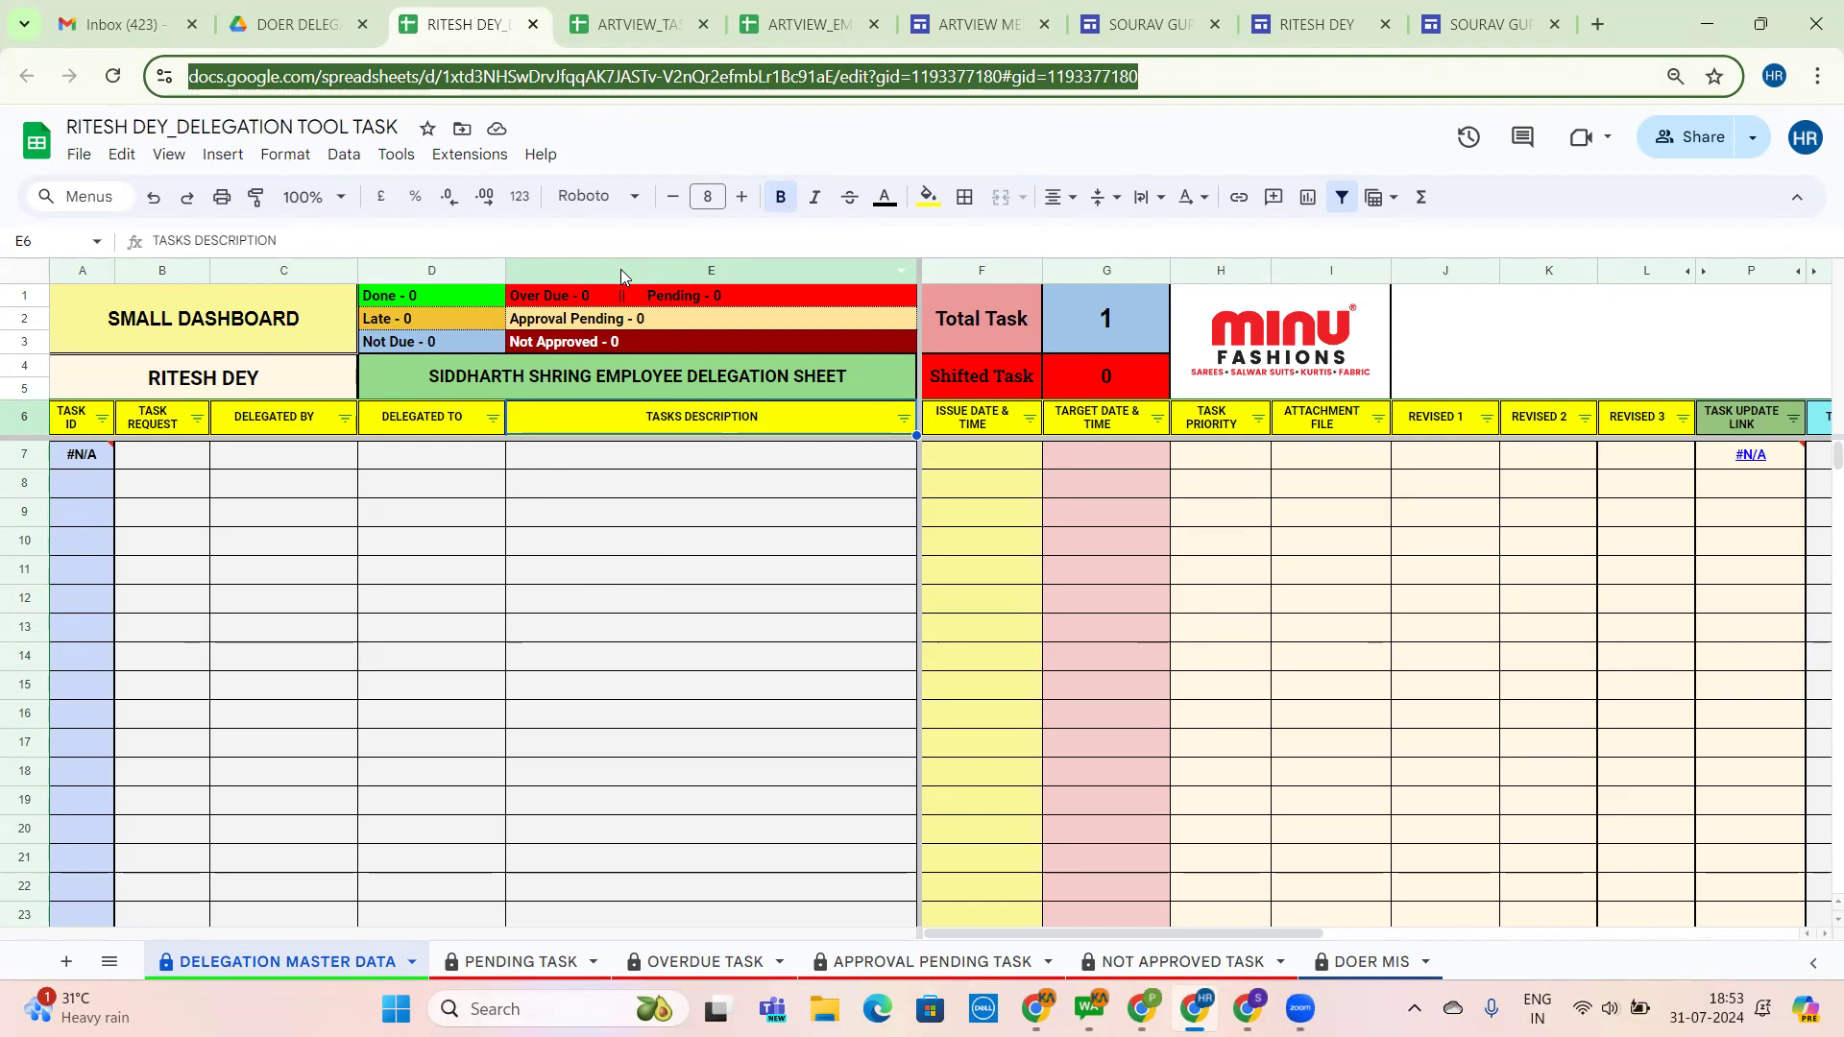
left_click(1314, 24)
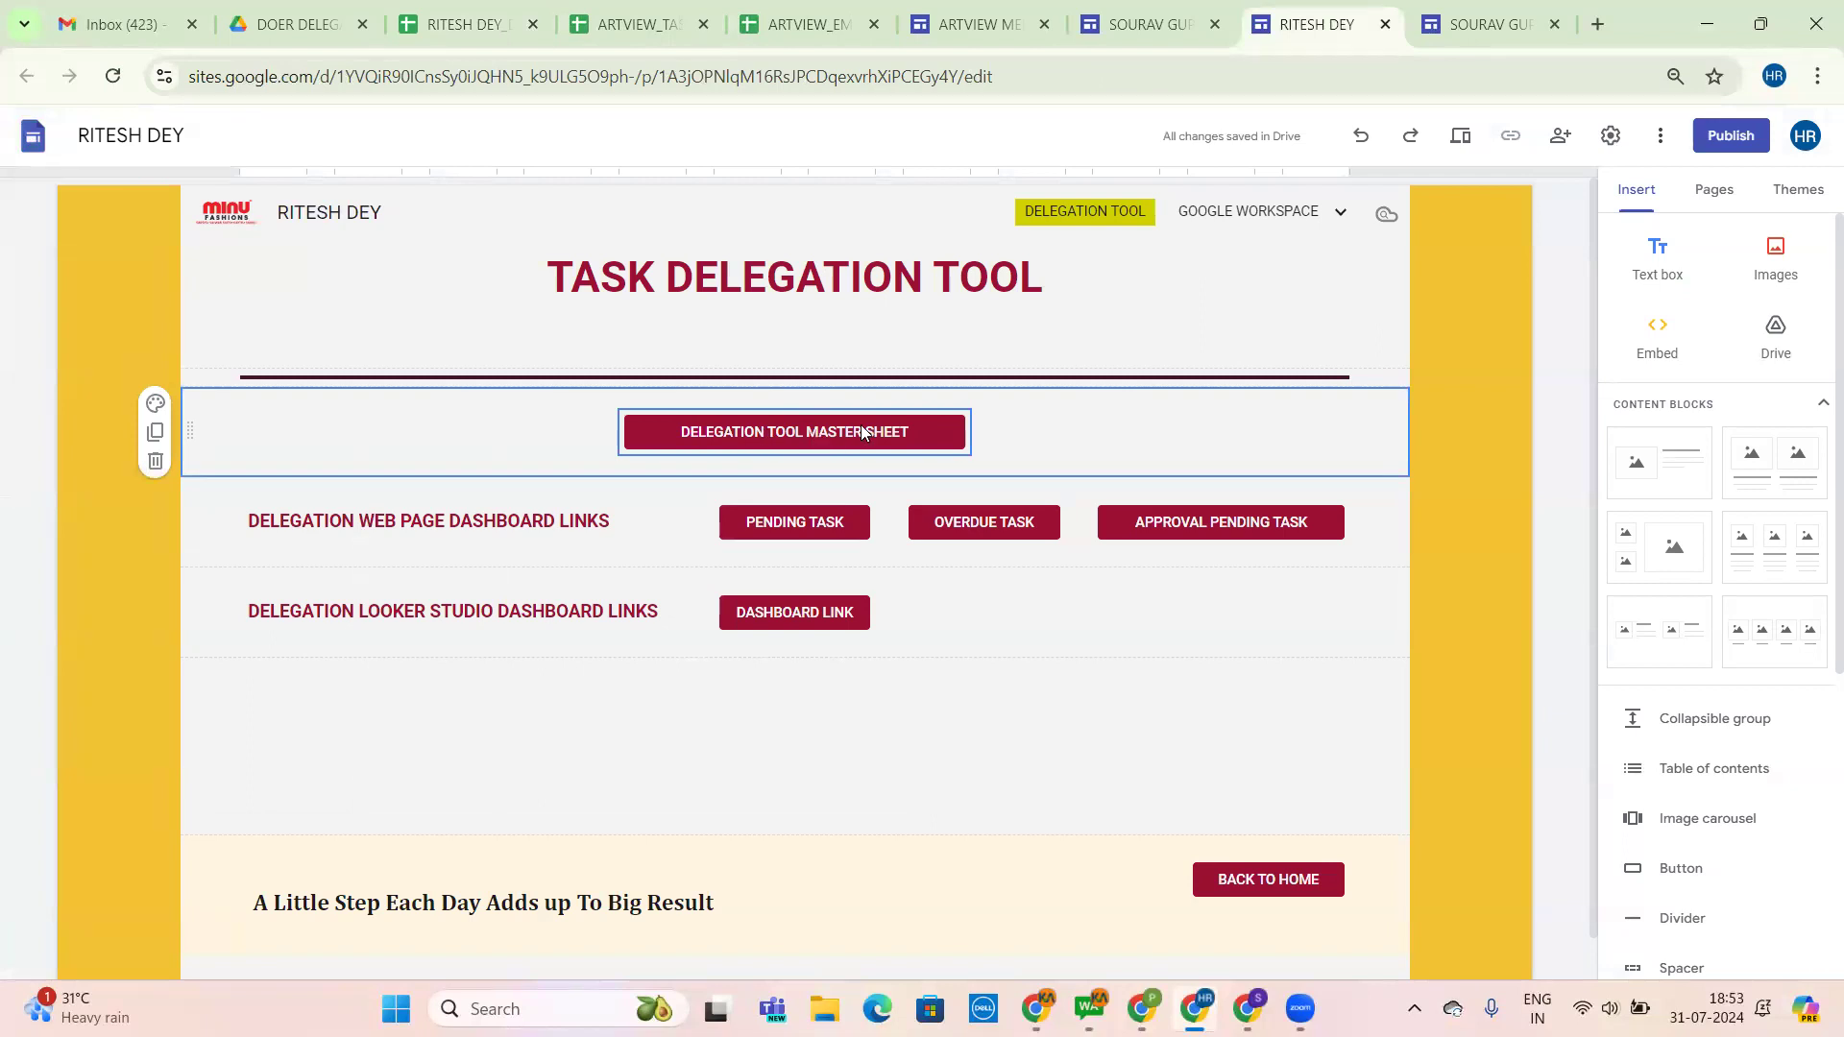
Replace the DELEGATION TOOL MASTER SHEET button's link with the copied spreadsheet URL.
double_click(802, 430)
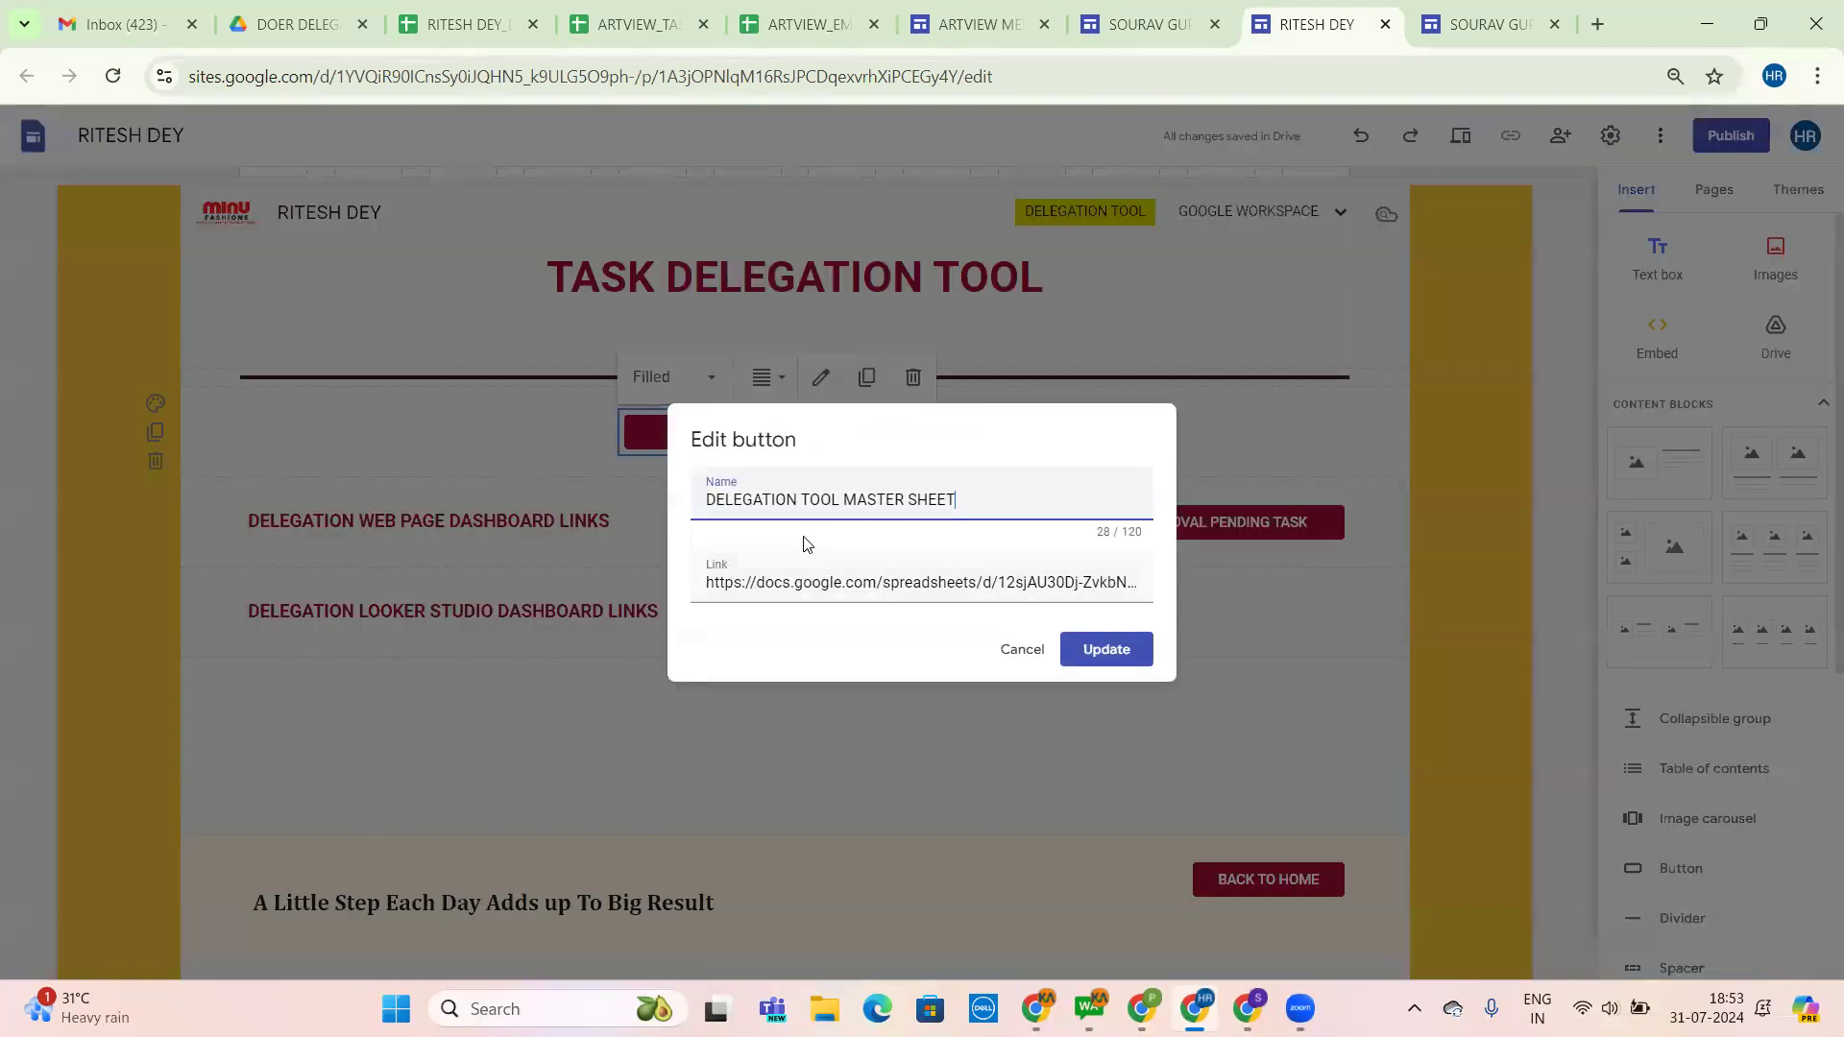
triple_click(838, 590)
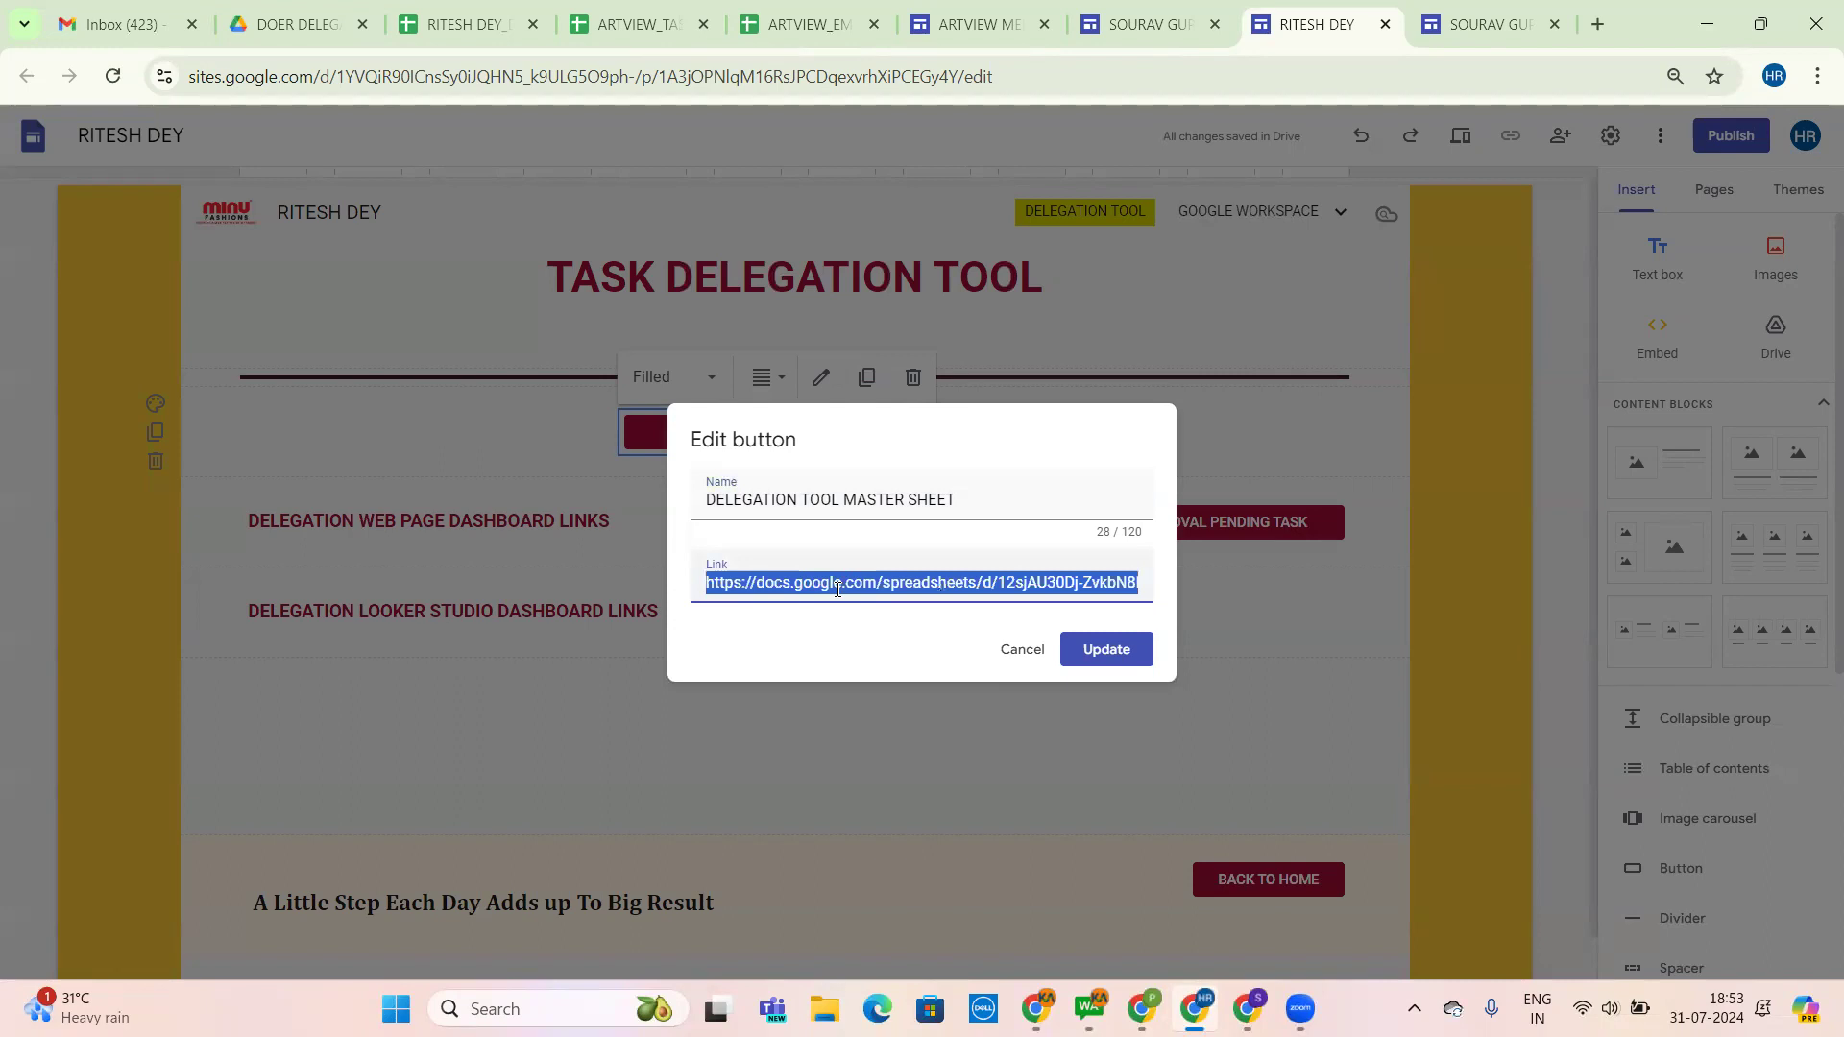
key("BackSpace")
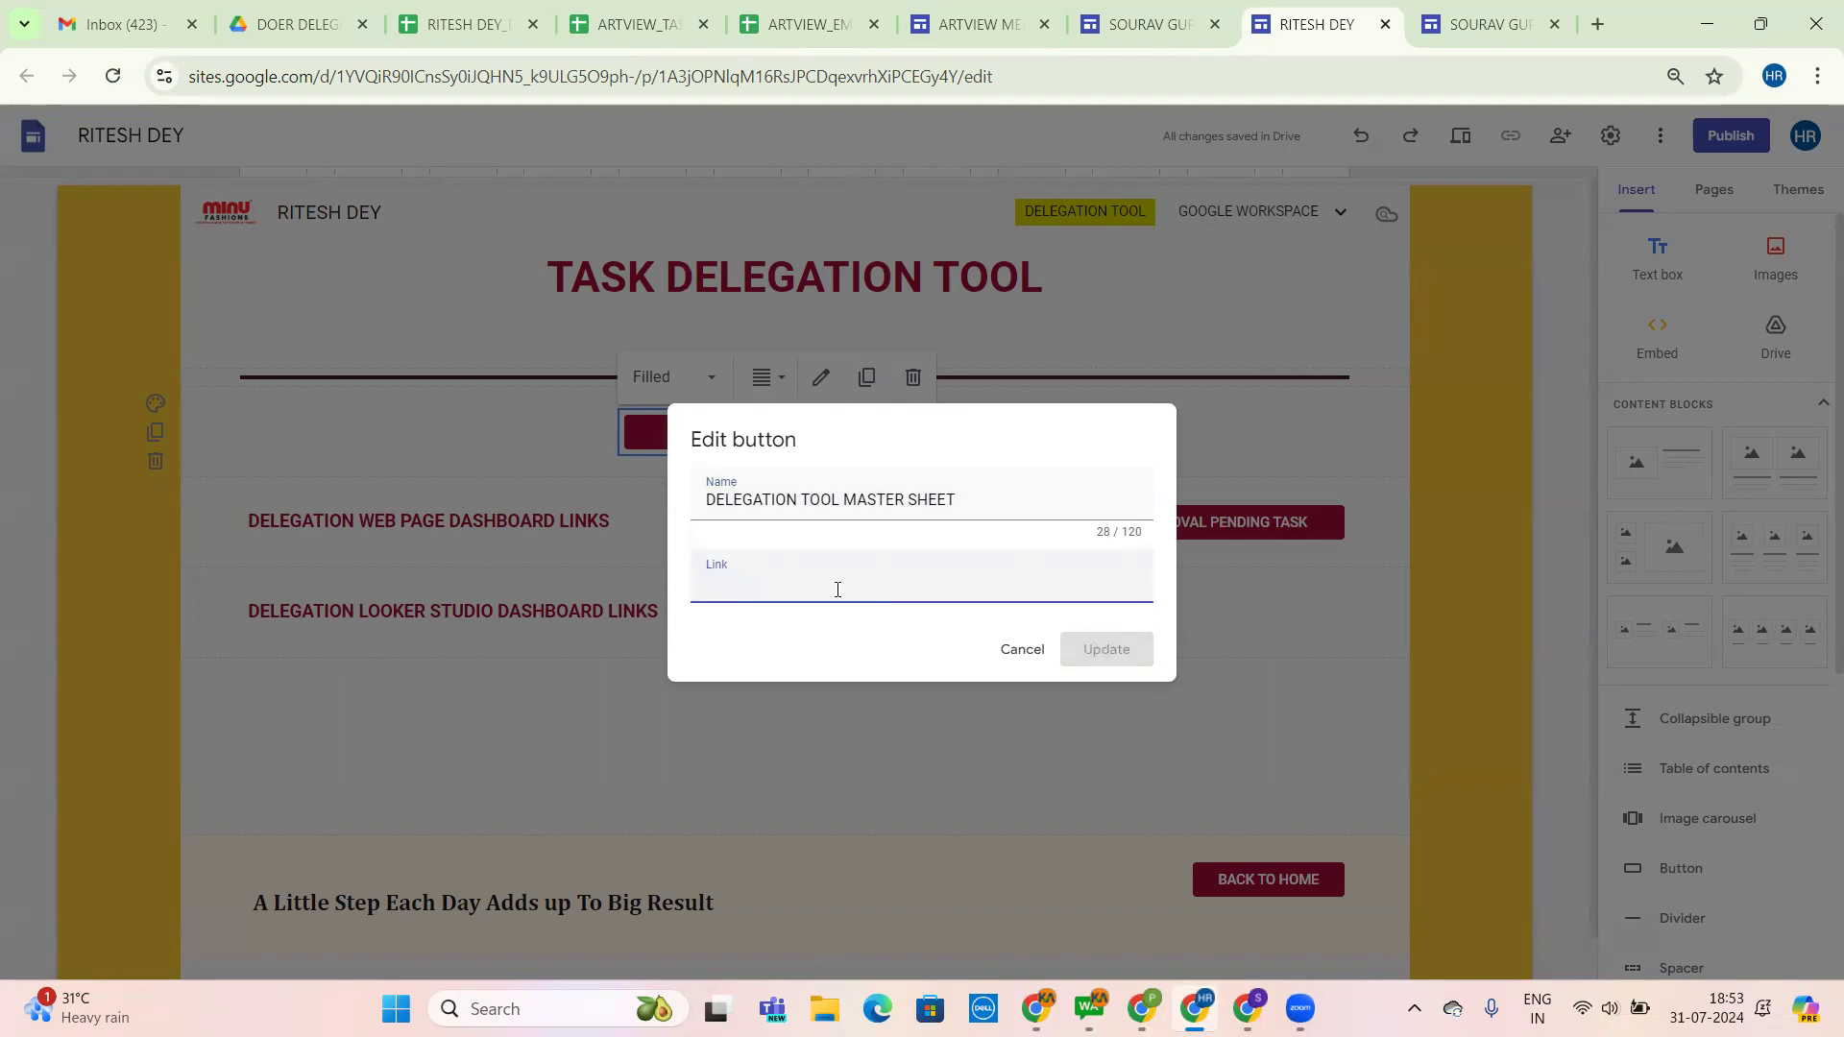
key("ctrl+v")
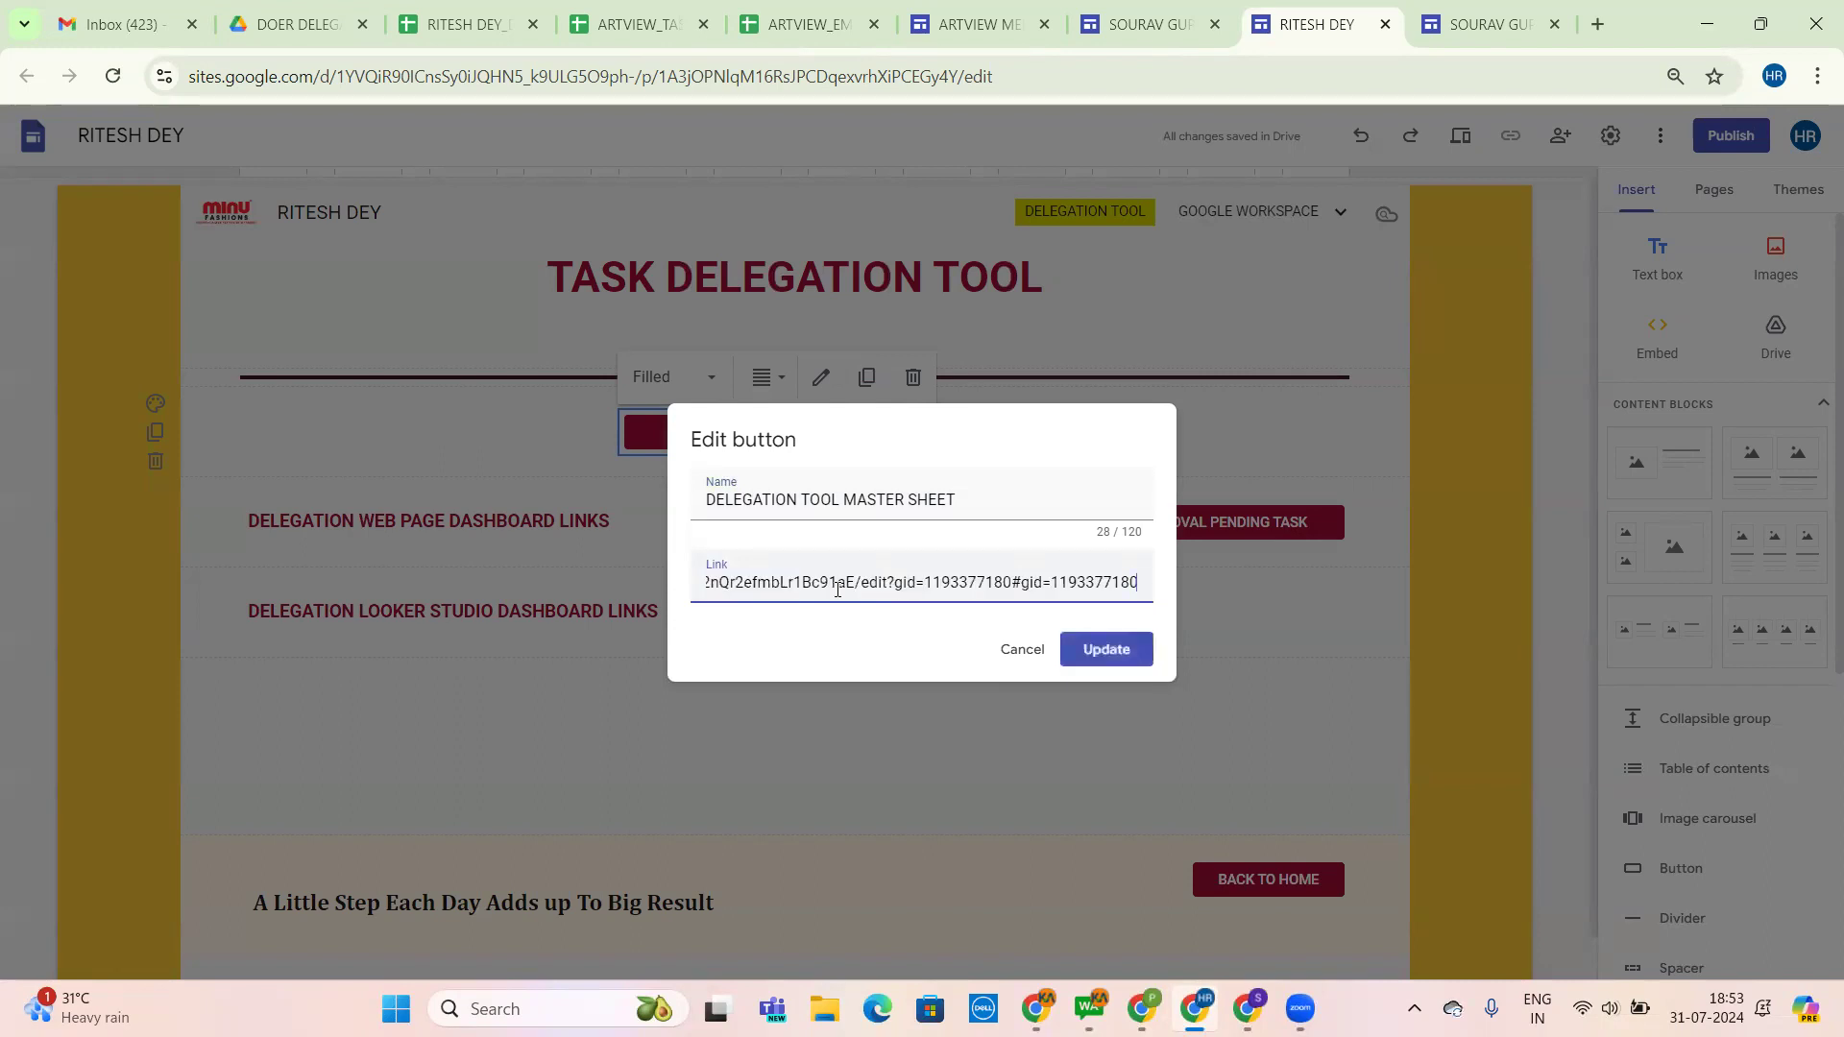
left_click(1128, 650)
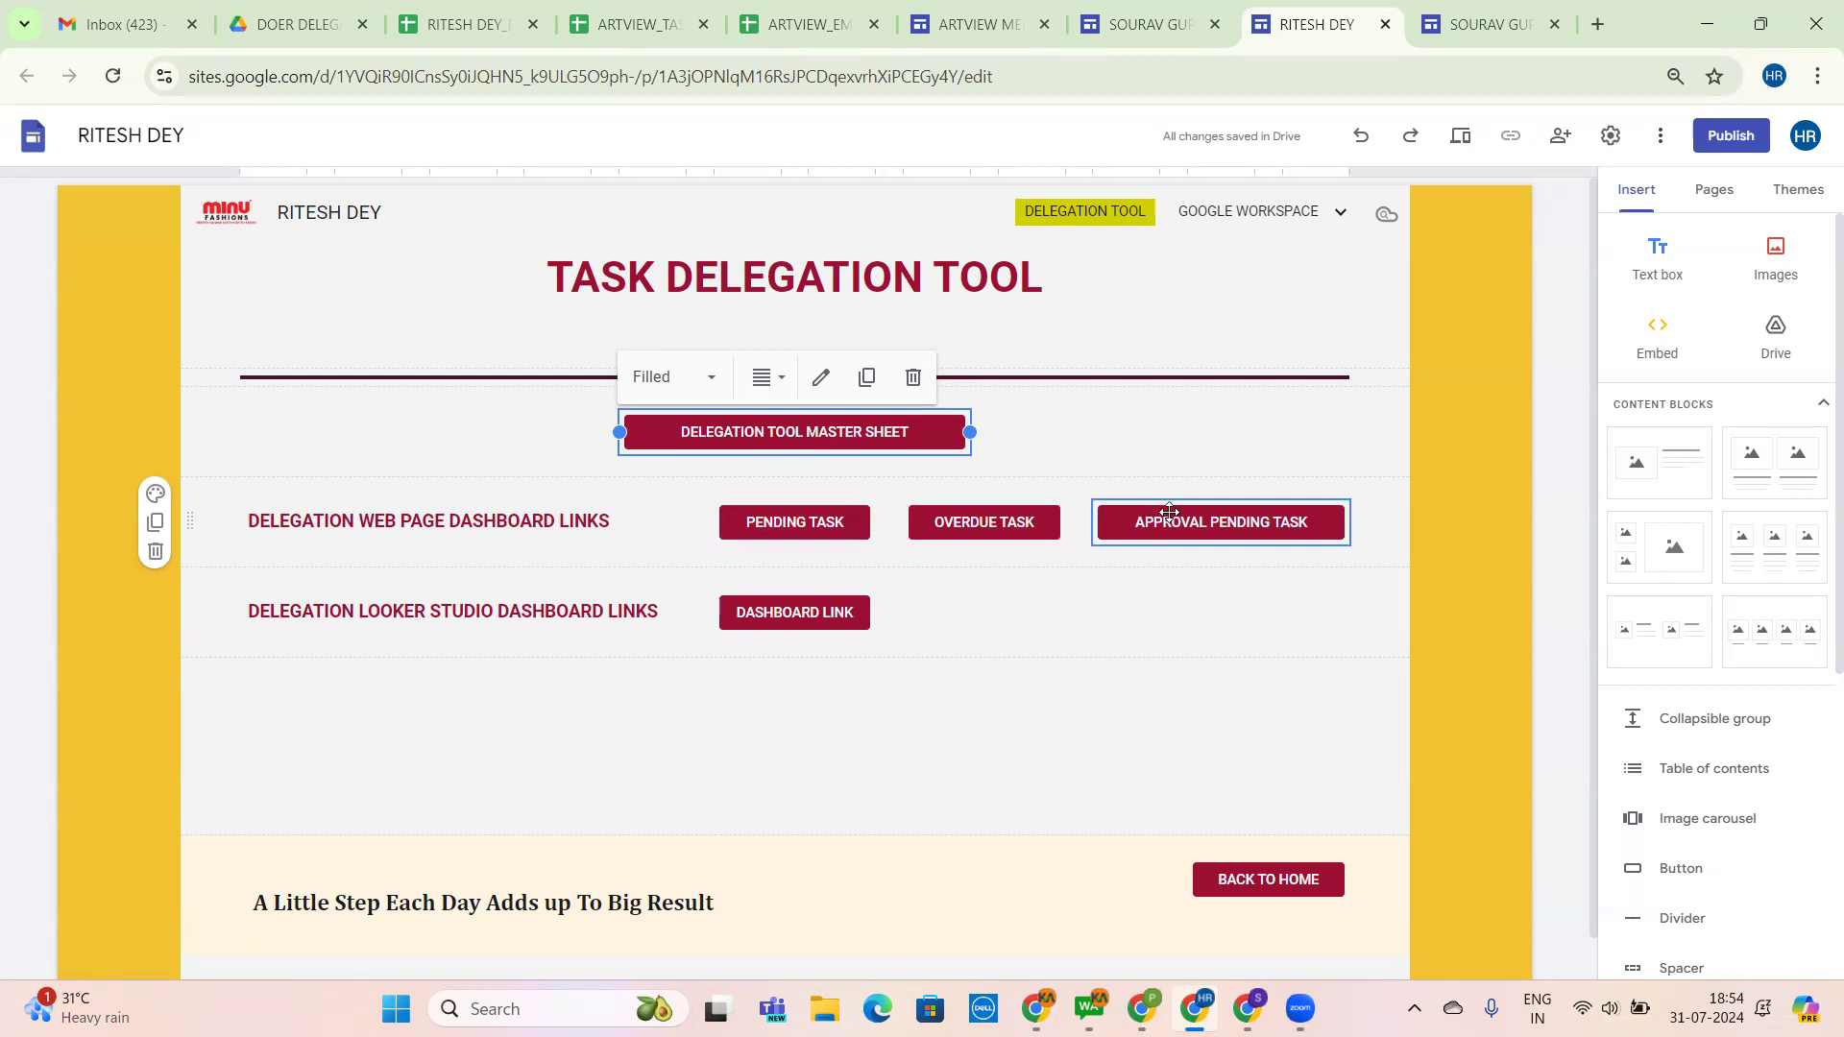
On the task spreadsheet, select the PENDING TASK sheet and bring up File > Share > Publish to web.
left_click(479, 29)
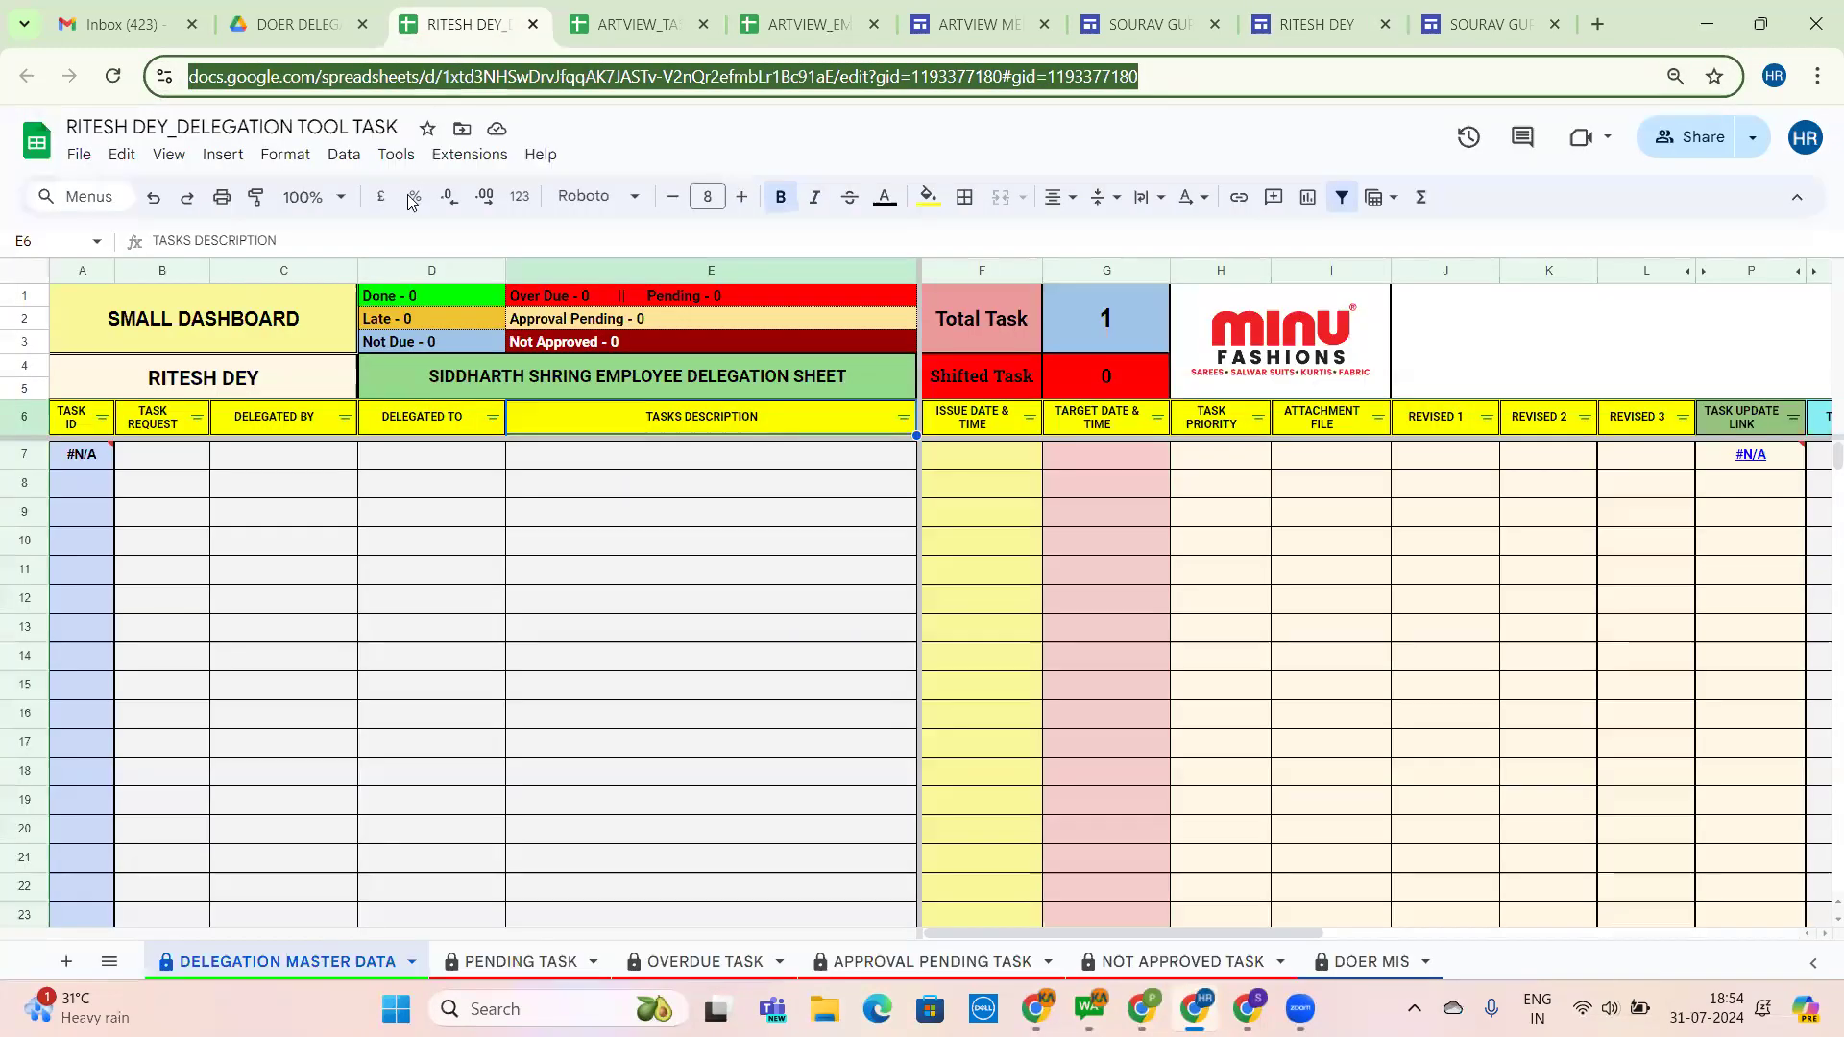
left_click(1296, 18)
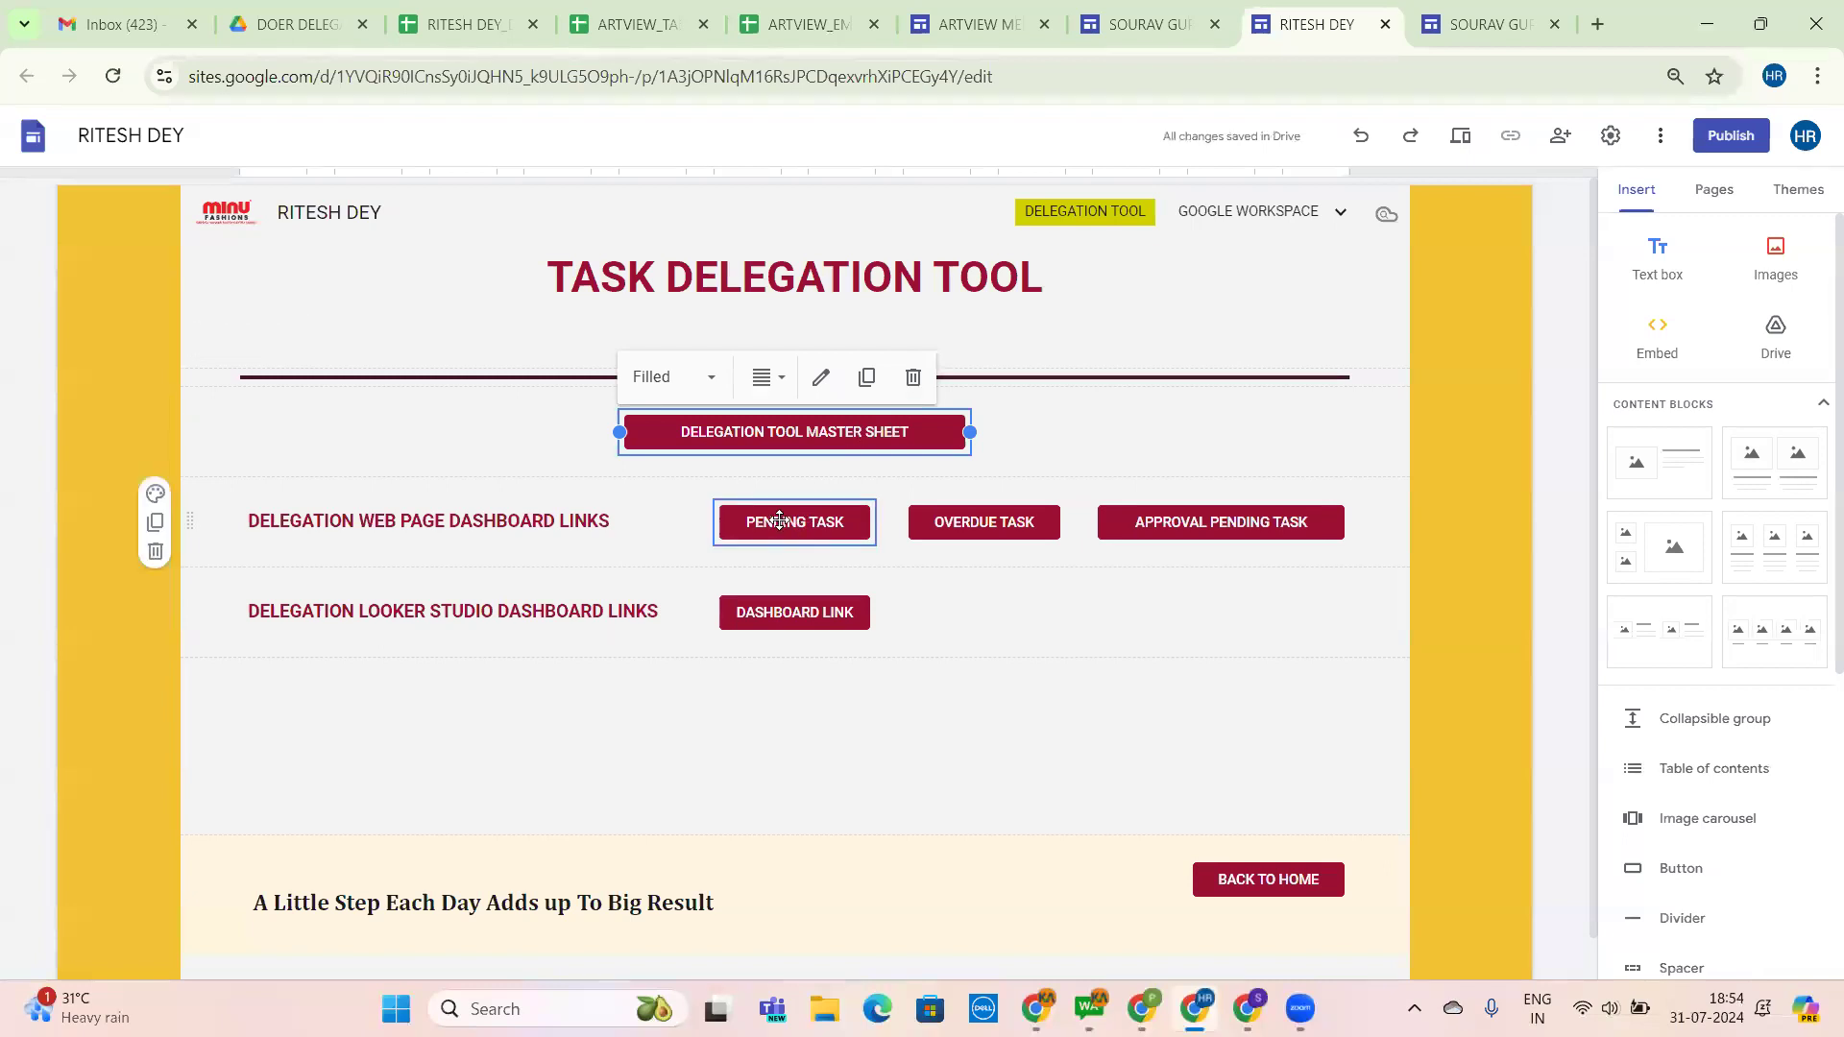
left_click(472, 24)
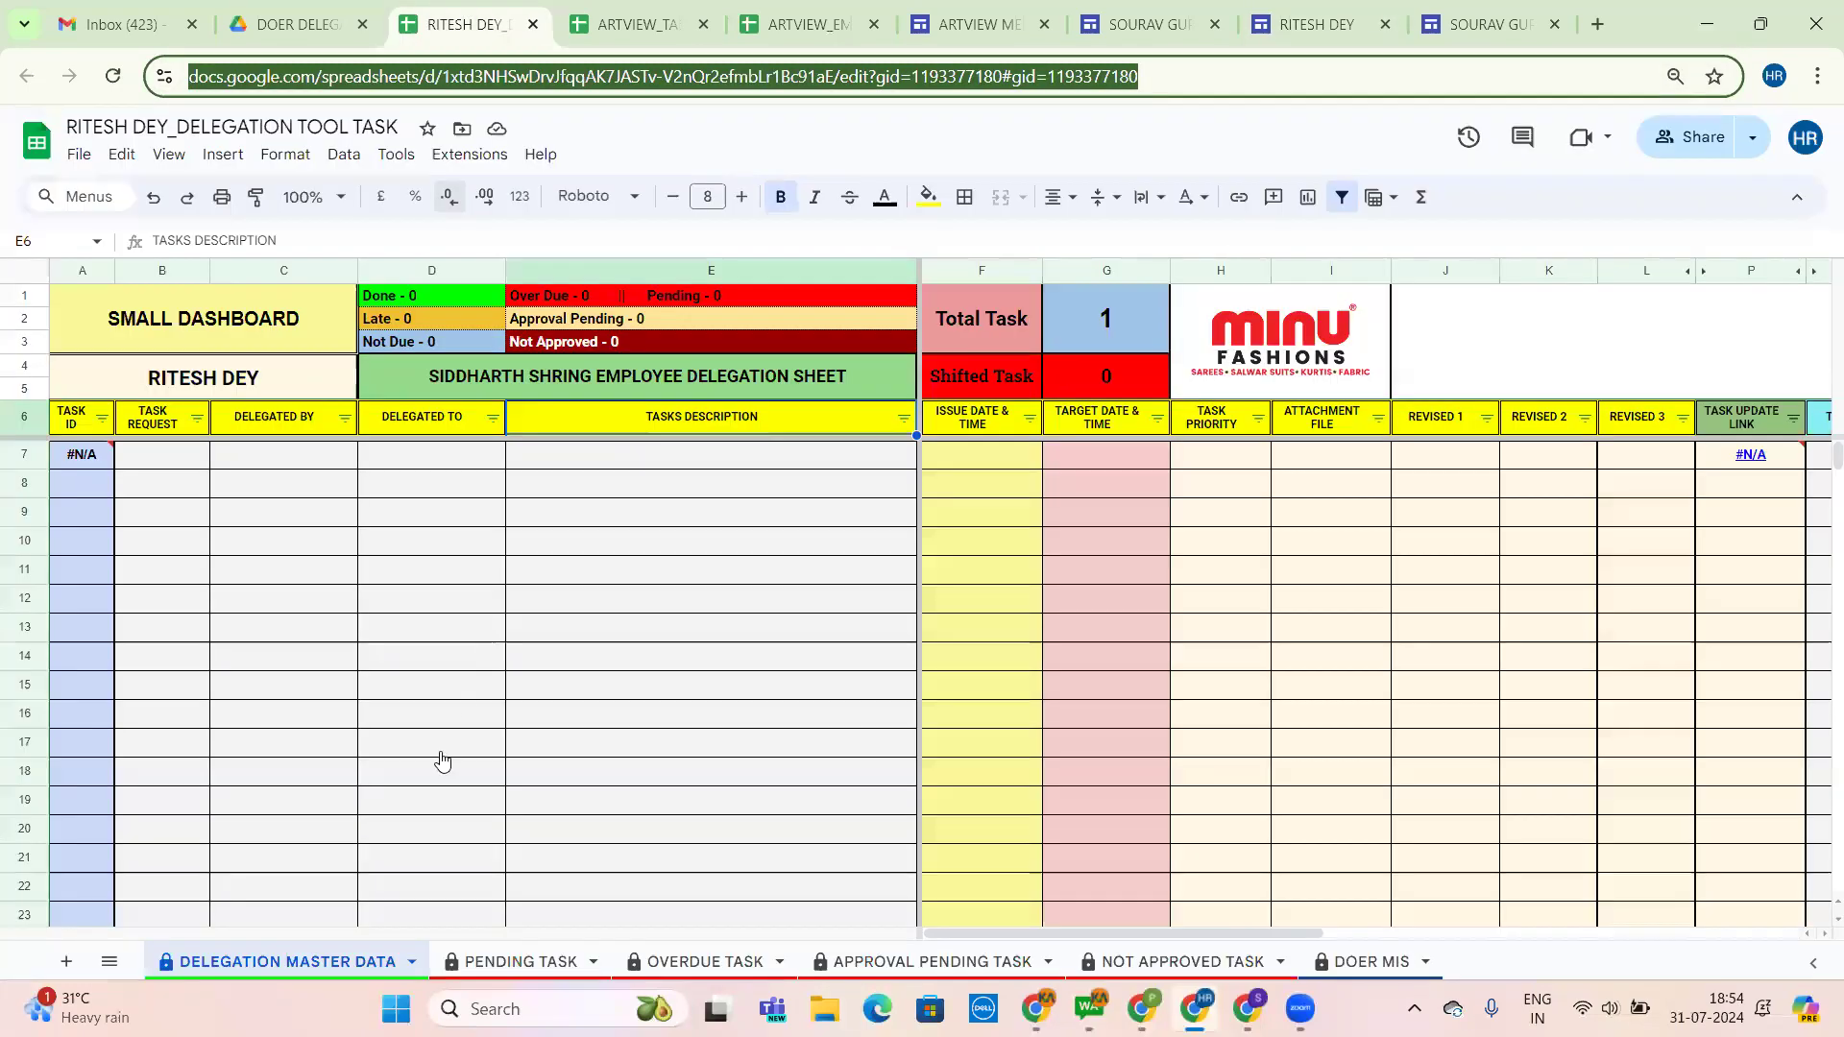
left_click(511, 963)
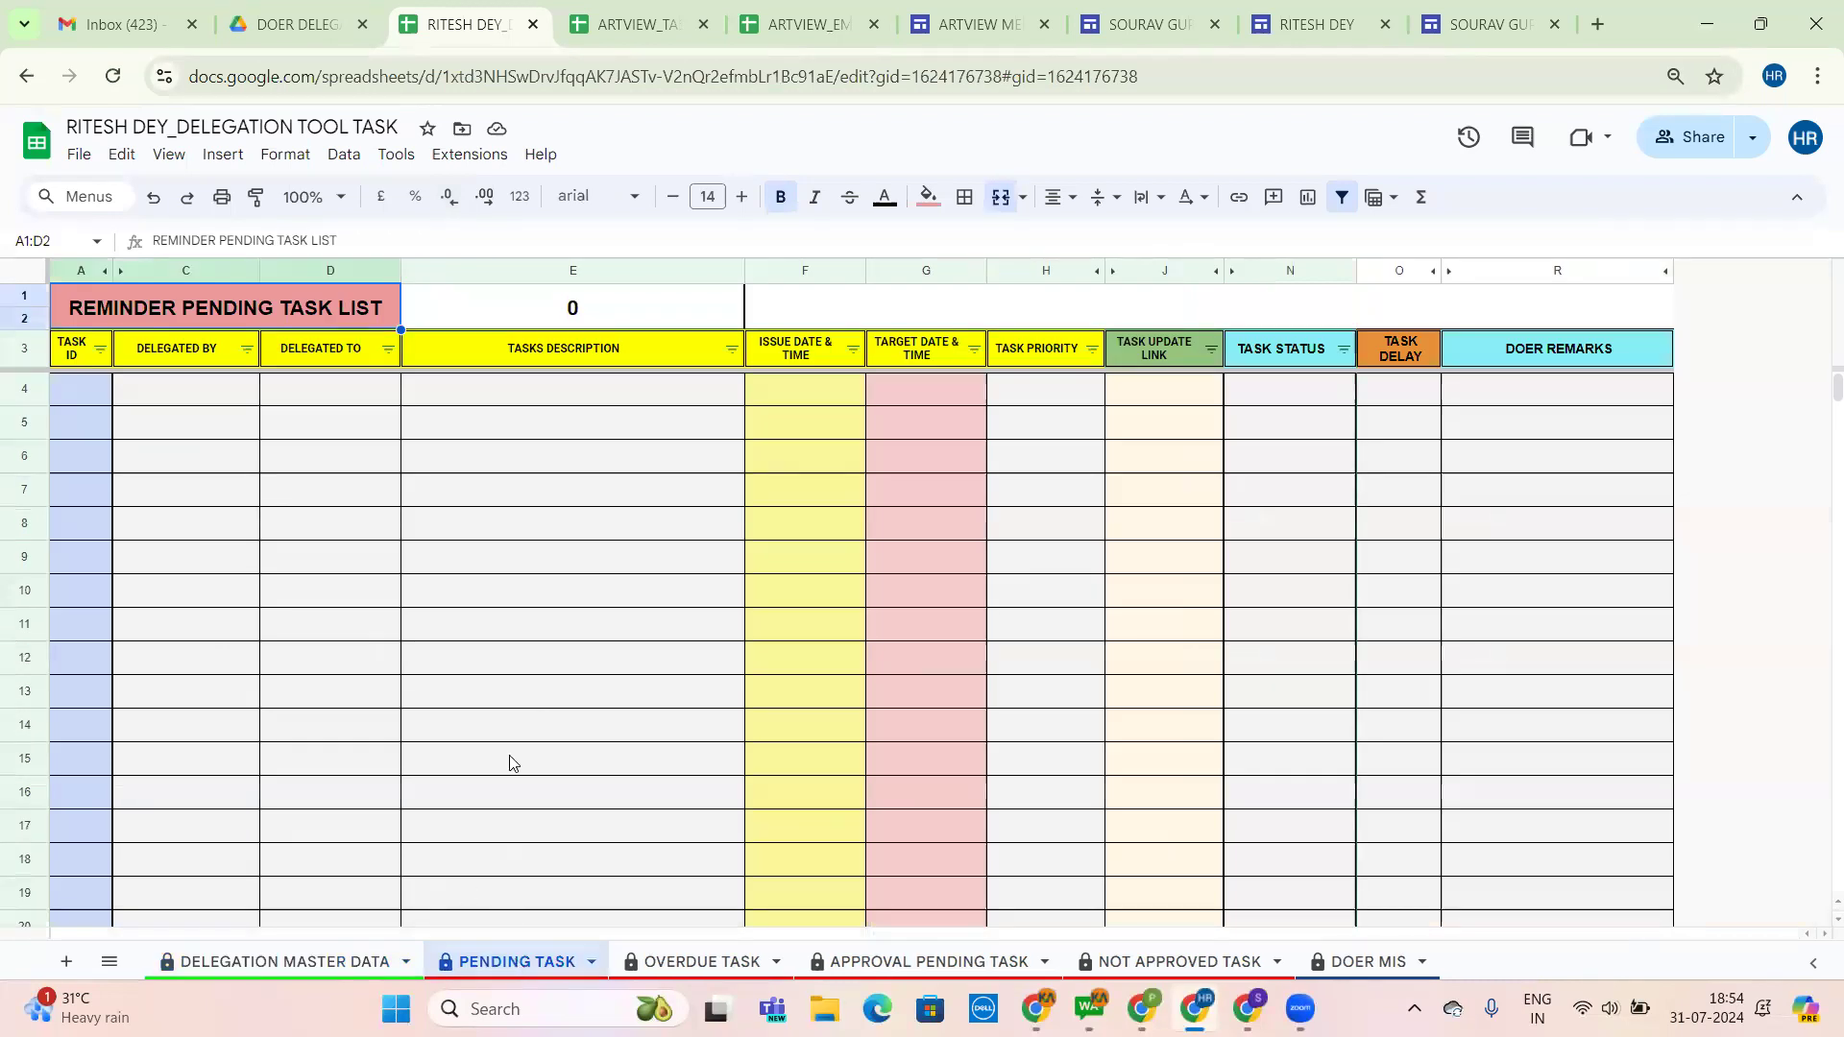
left_click(80, 159)
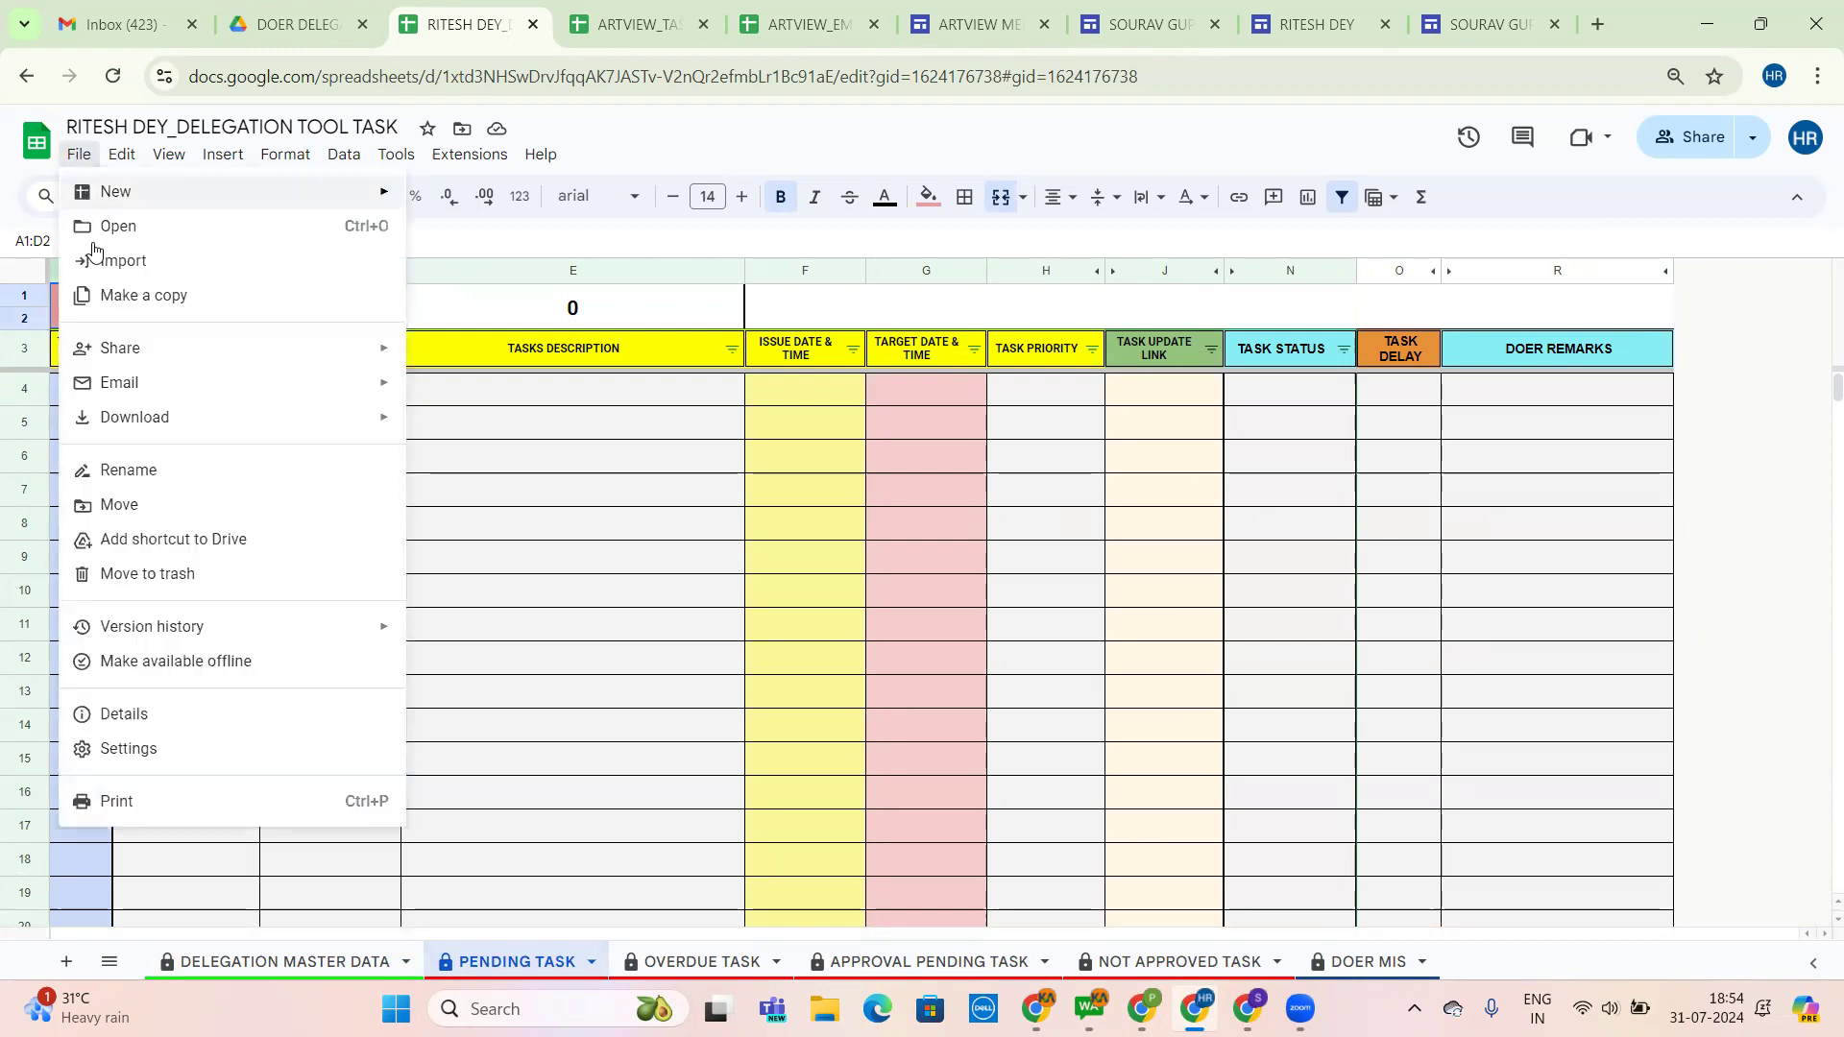
mouse_move(112, 353)
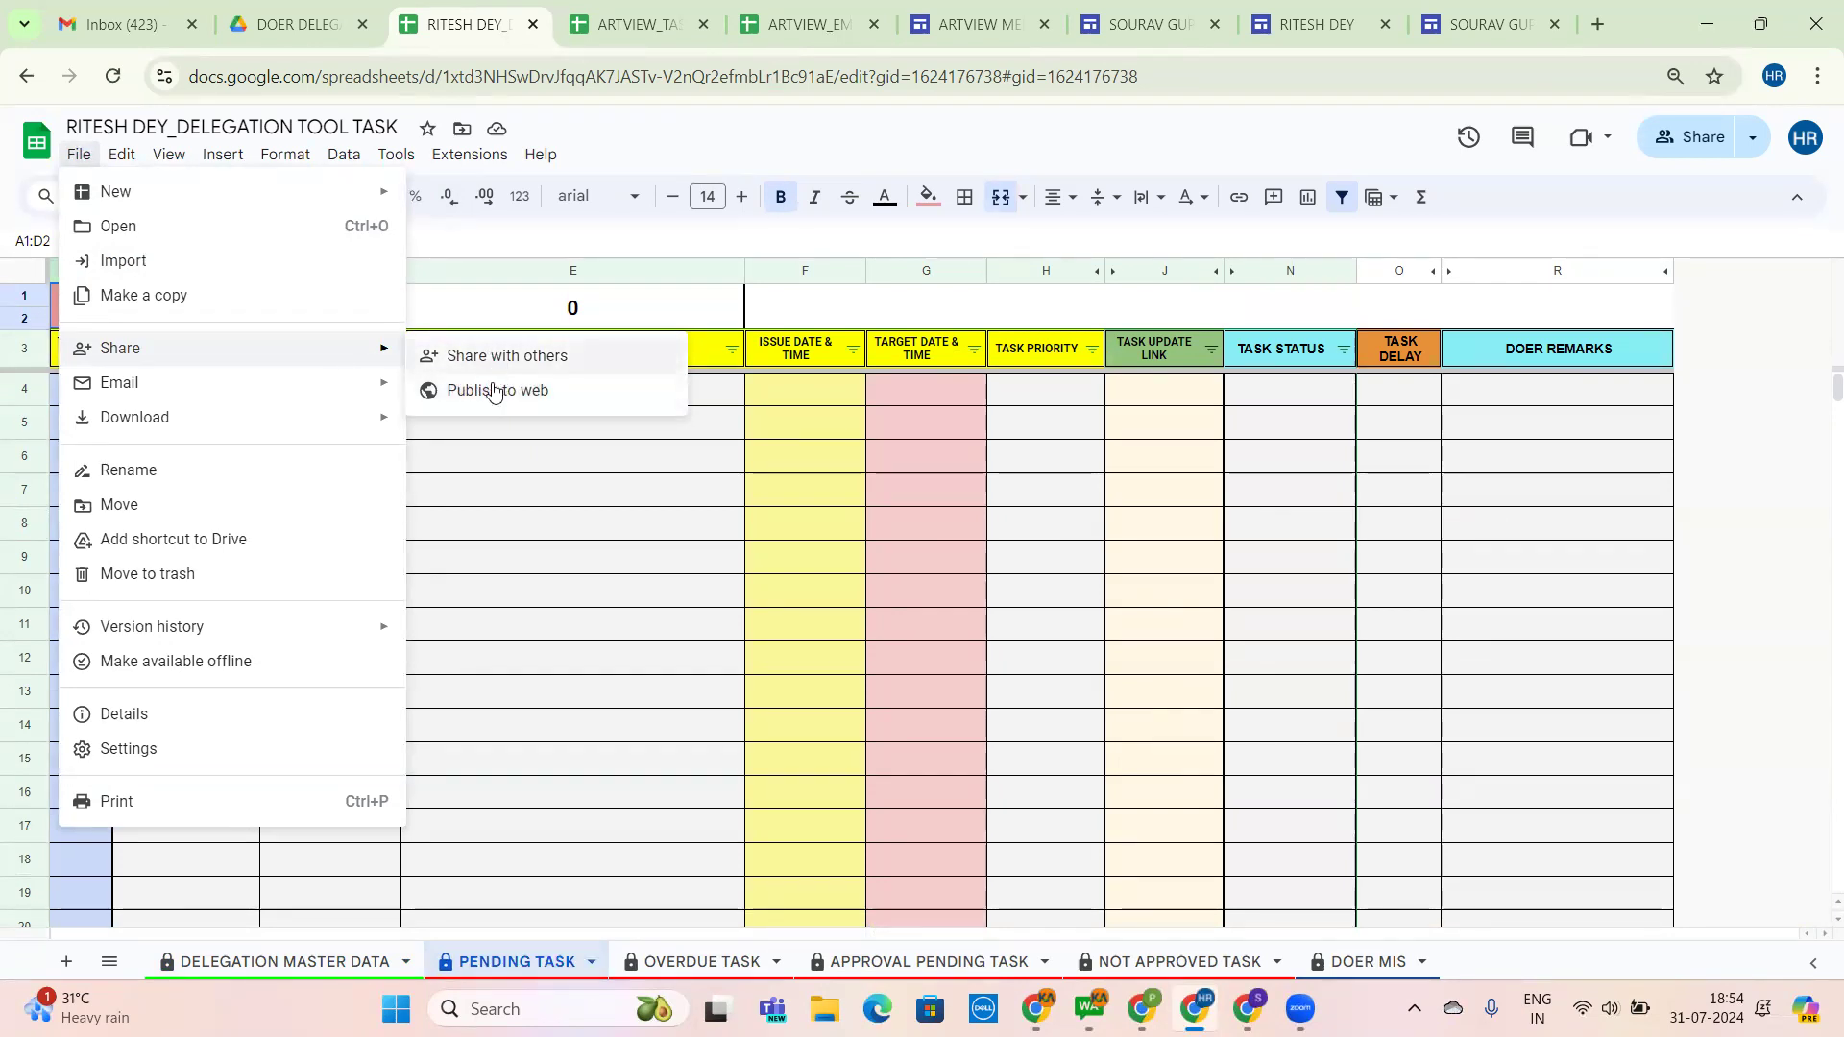
left_click(515, 407)
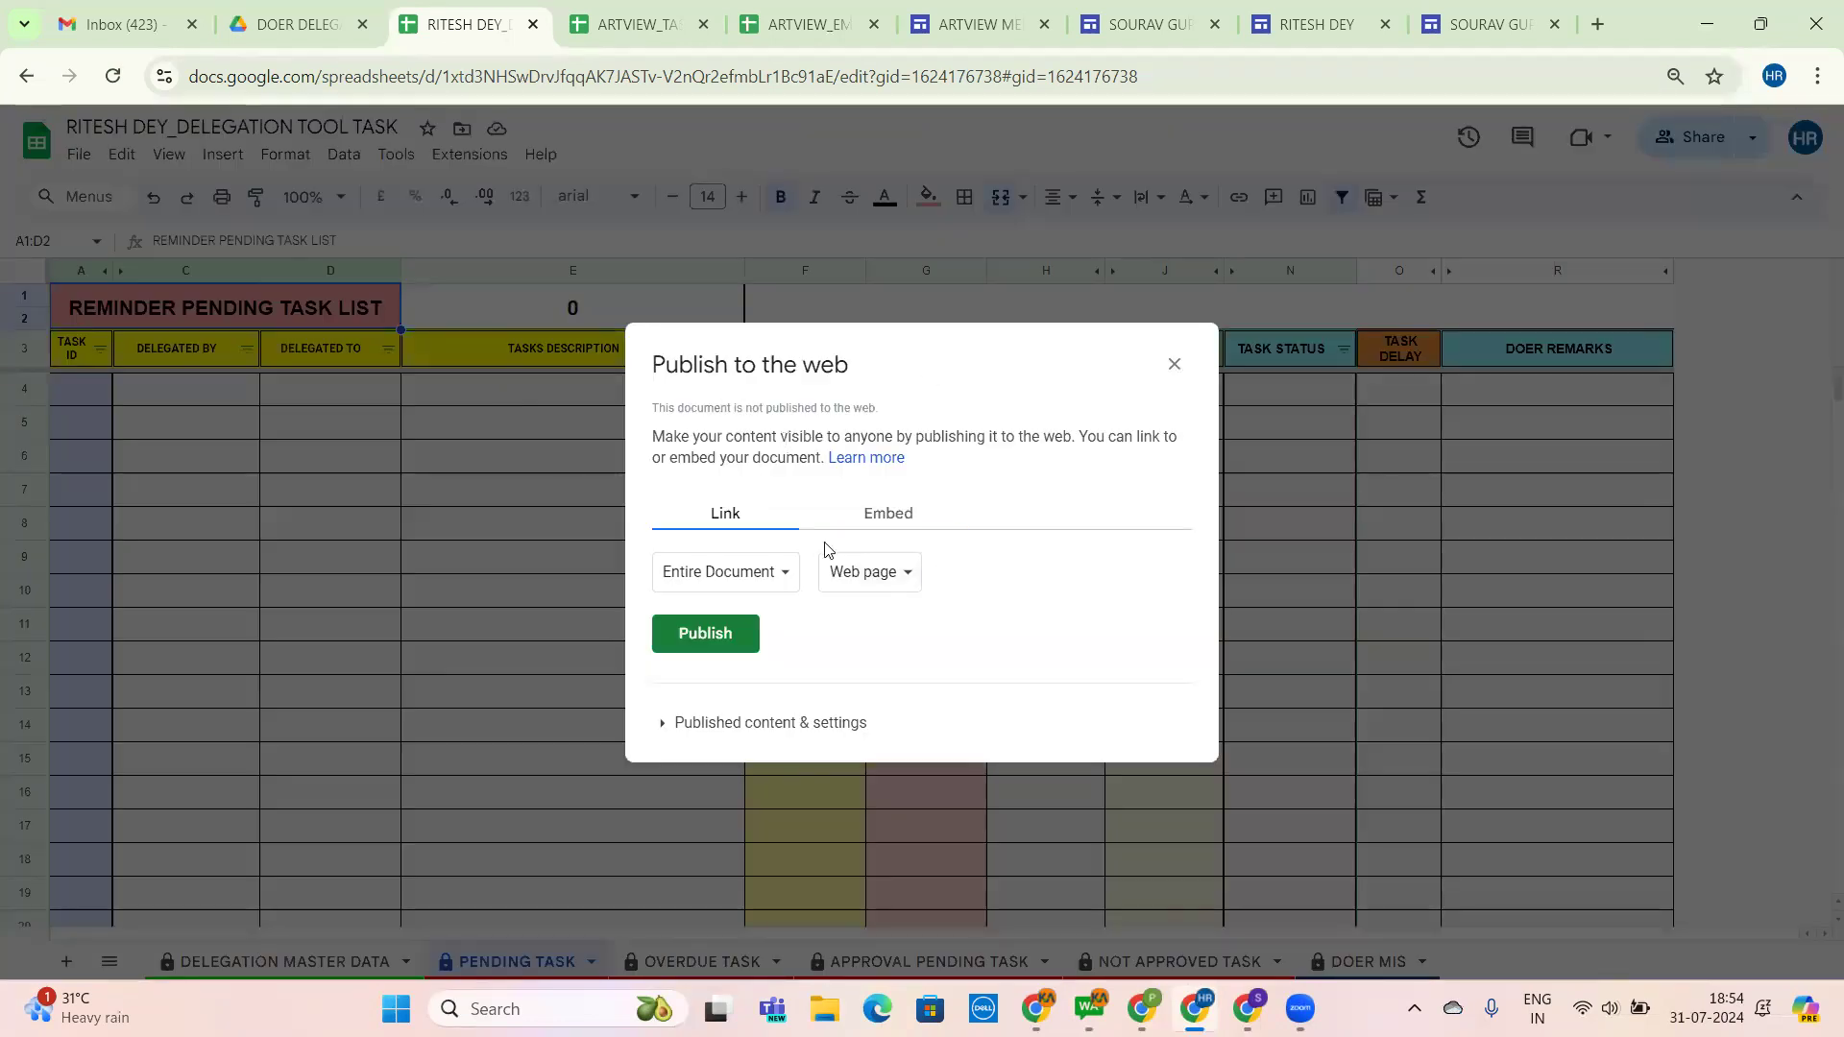
Under Published content & settings, choose PENDING TASK, publish it as a web page, and copy the link.
left_click(660, 732)
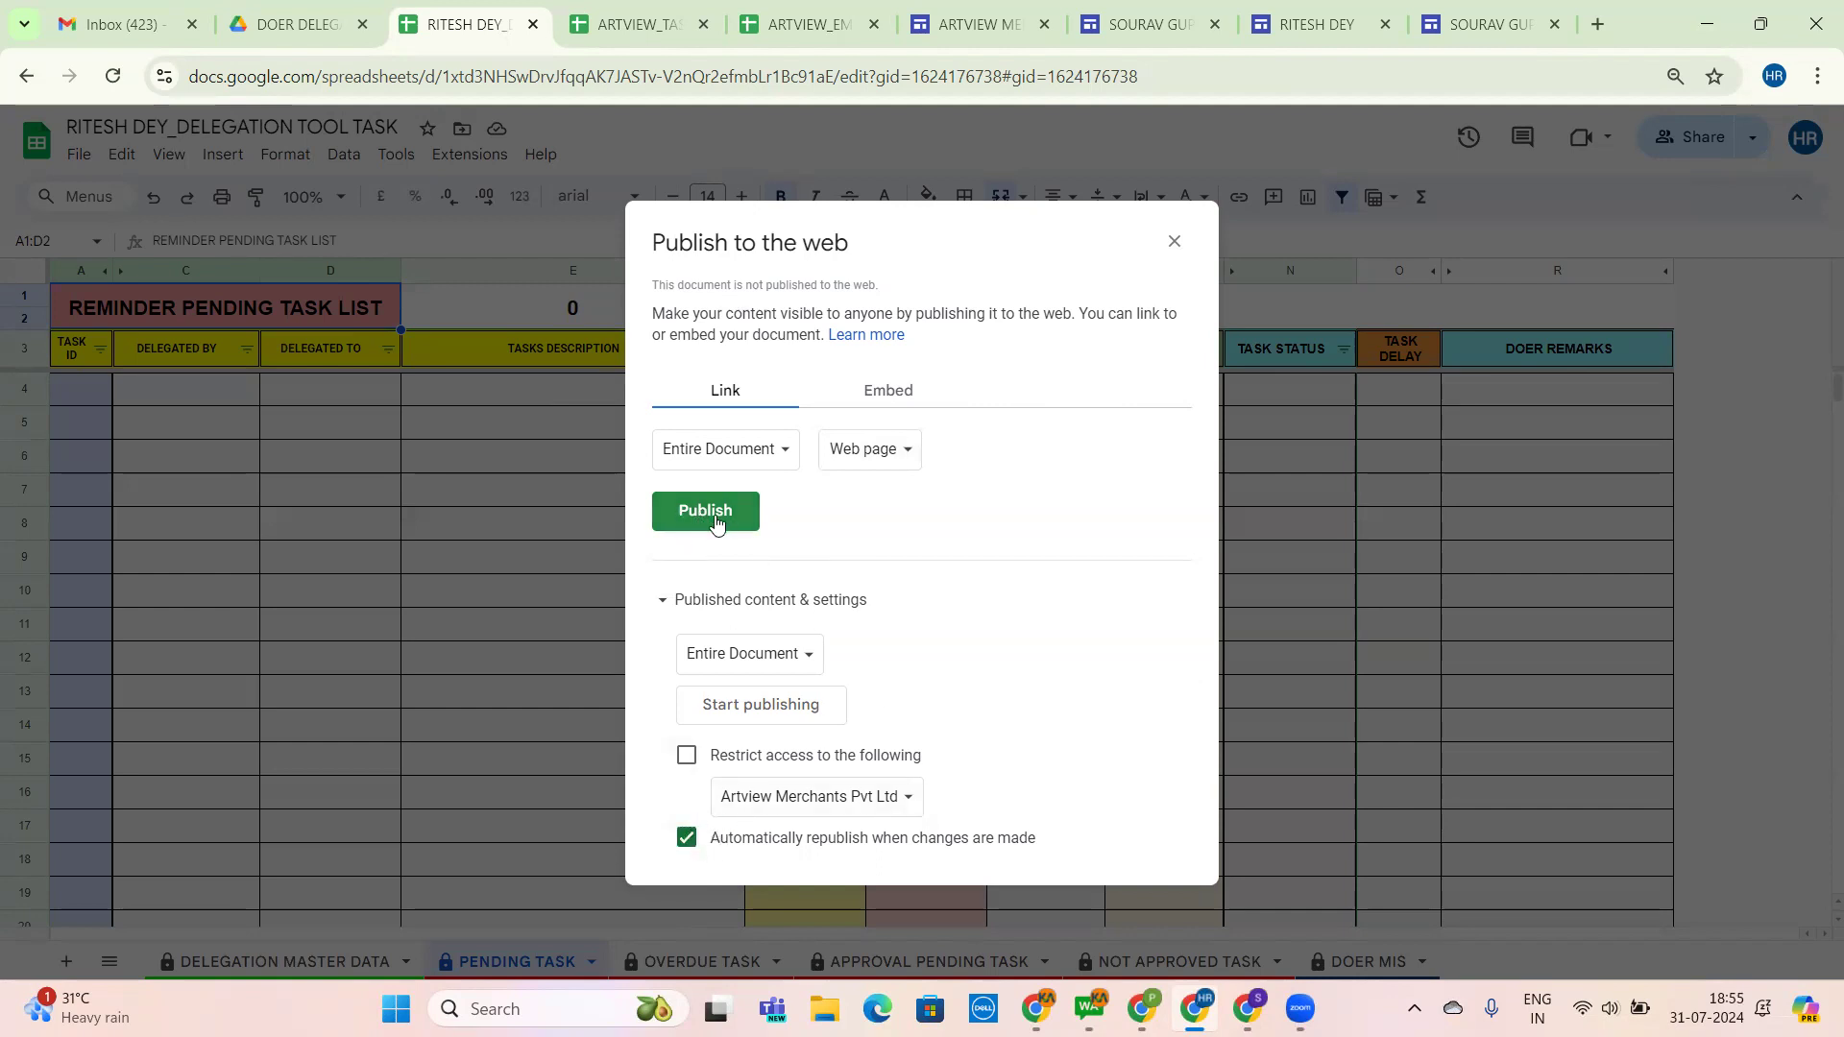
left_click(716, 461)
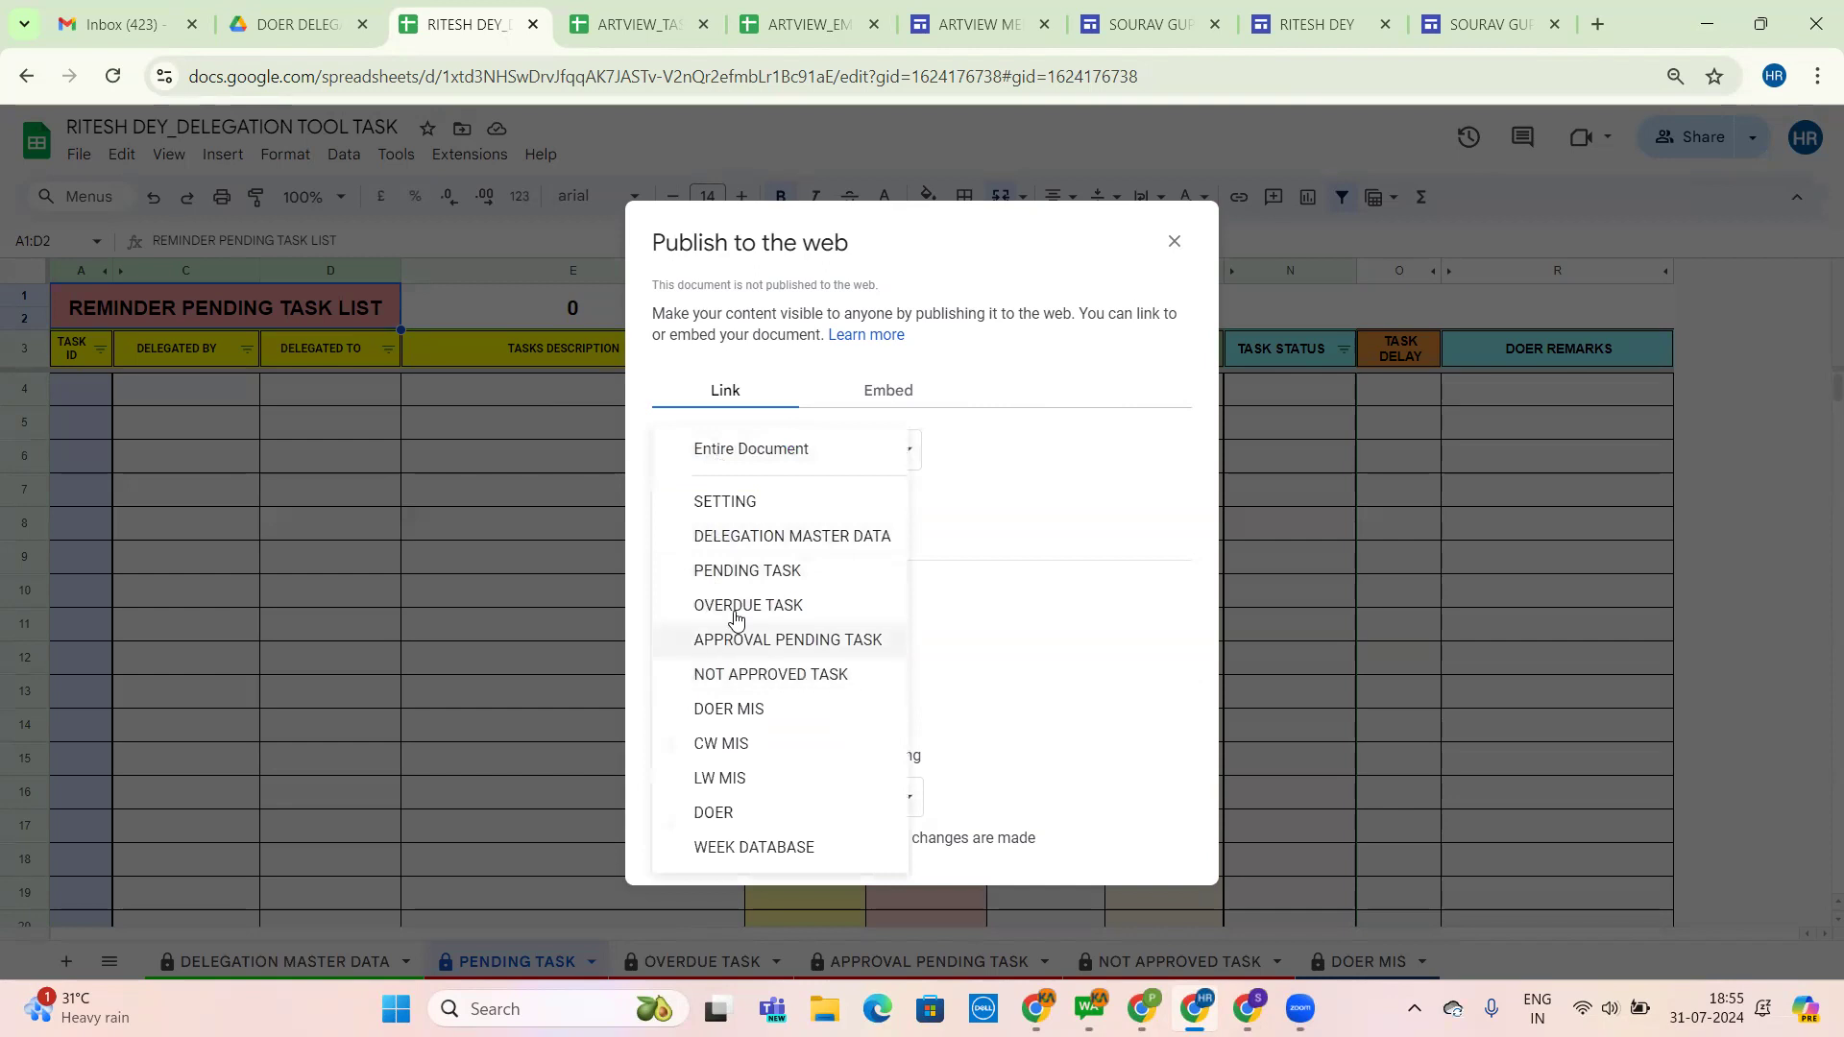
left_click(732, 573)
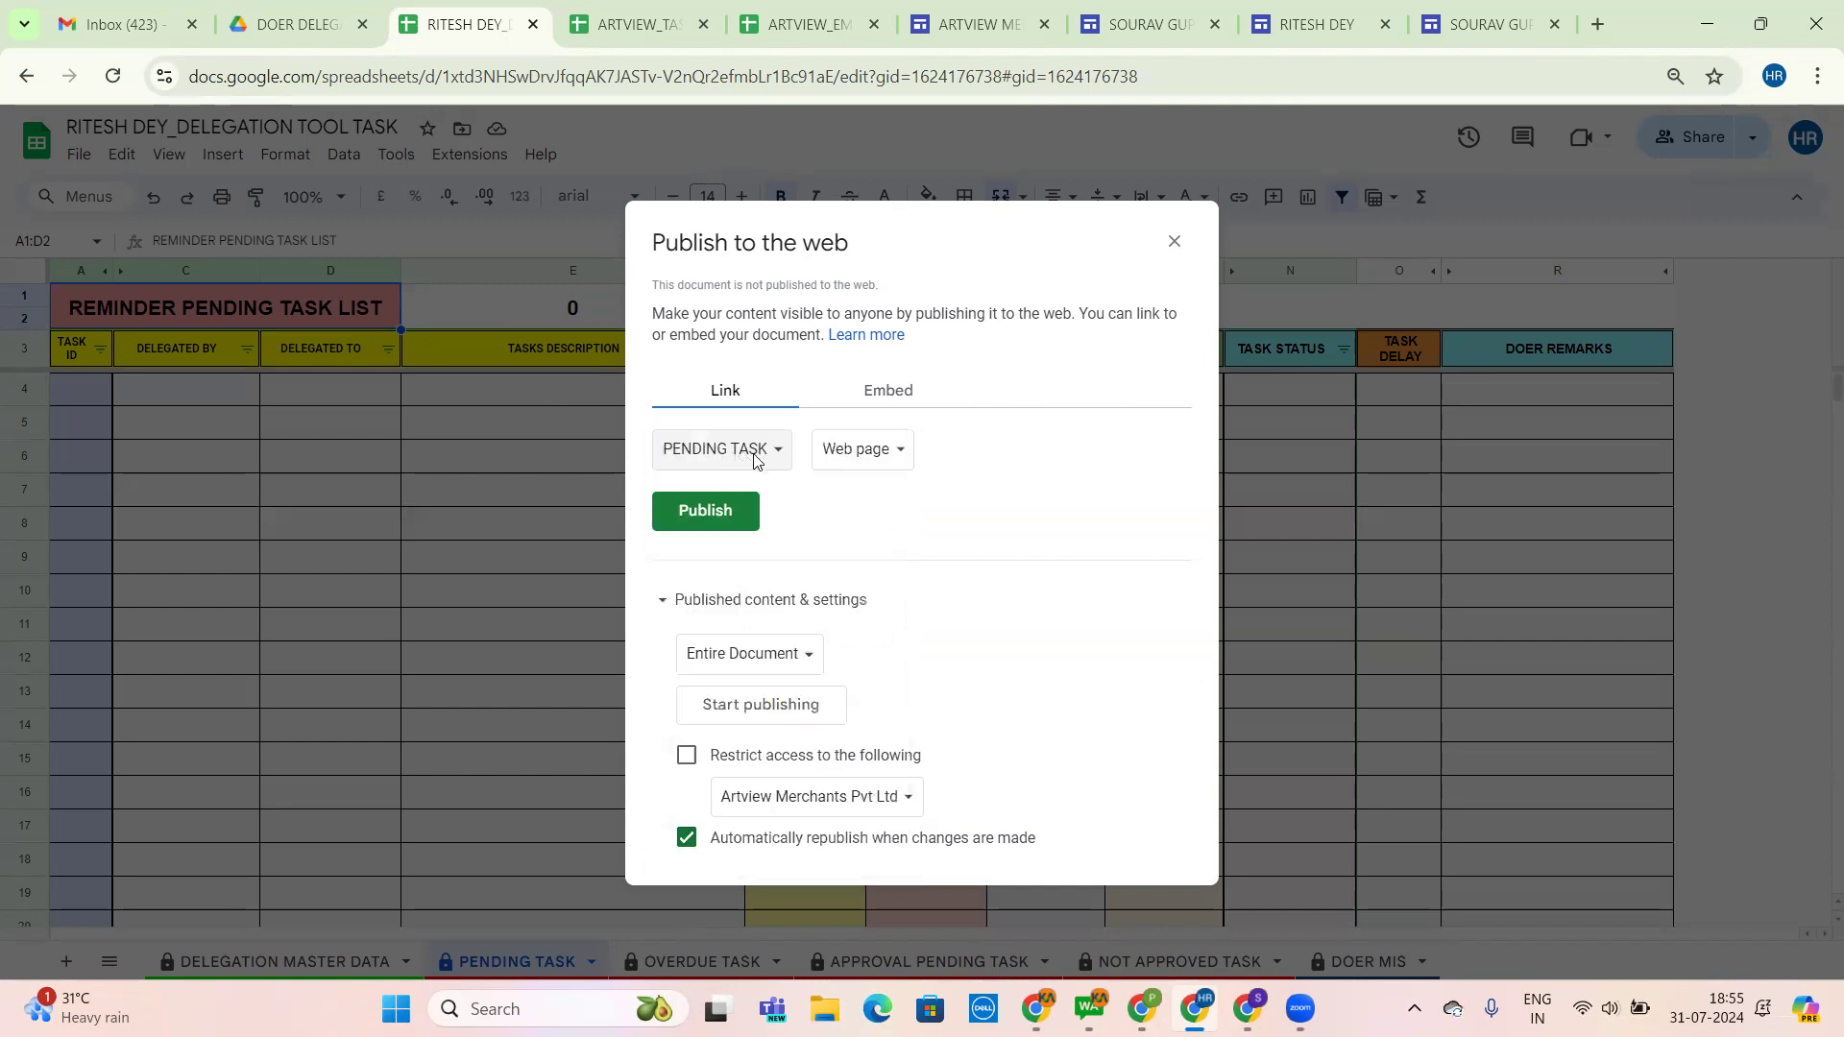
left_click(708, 522)
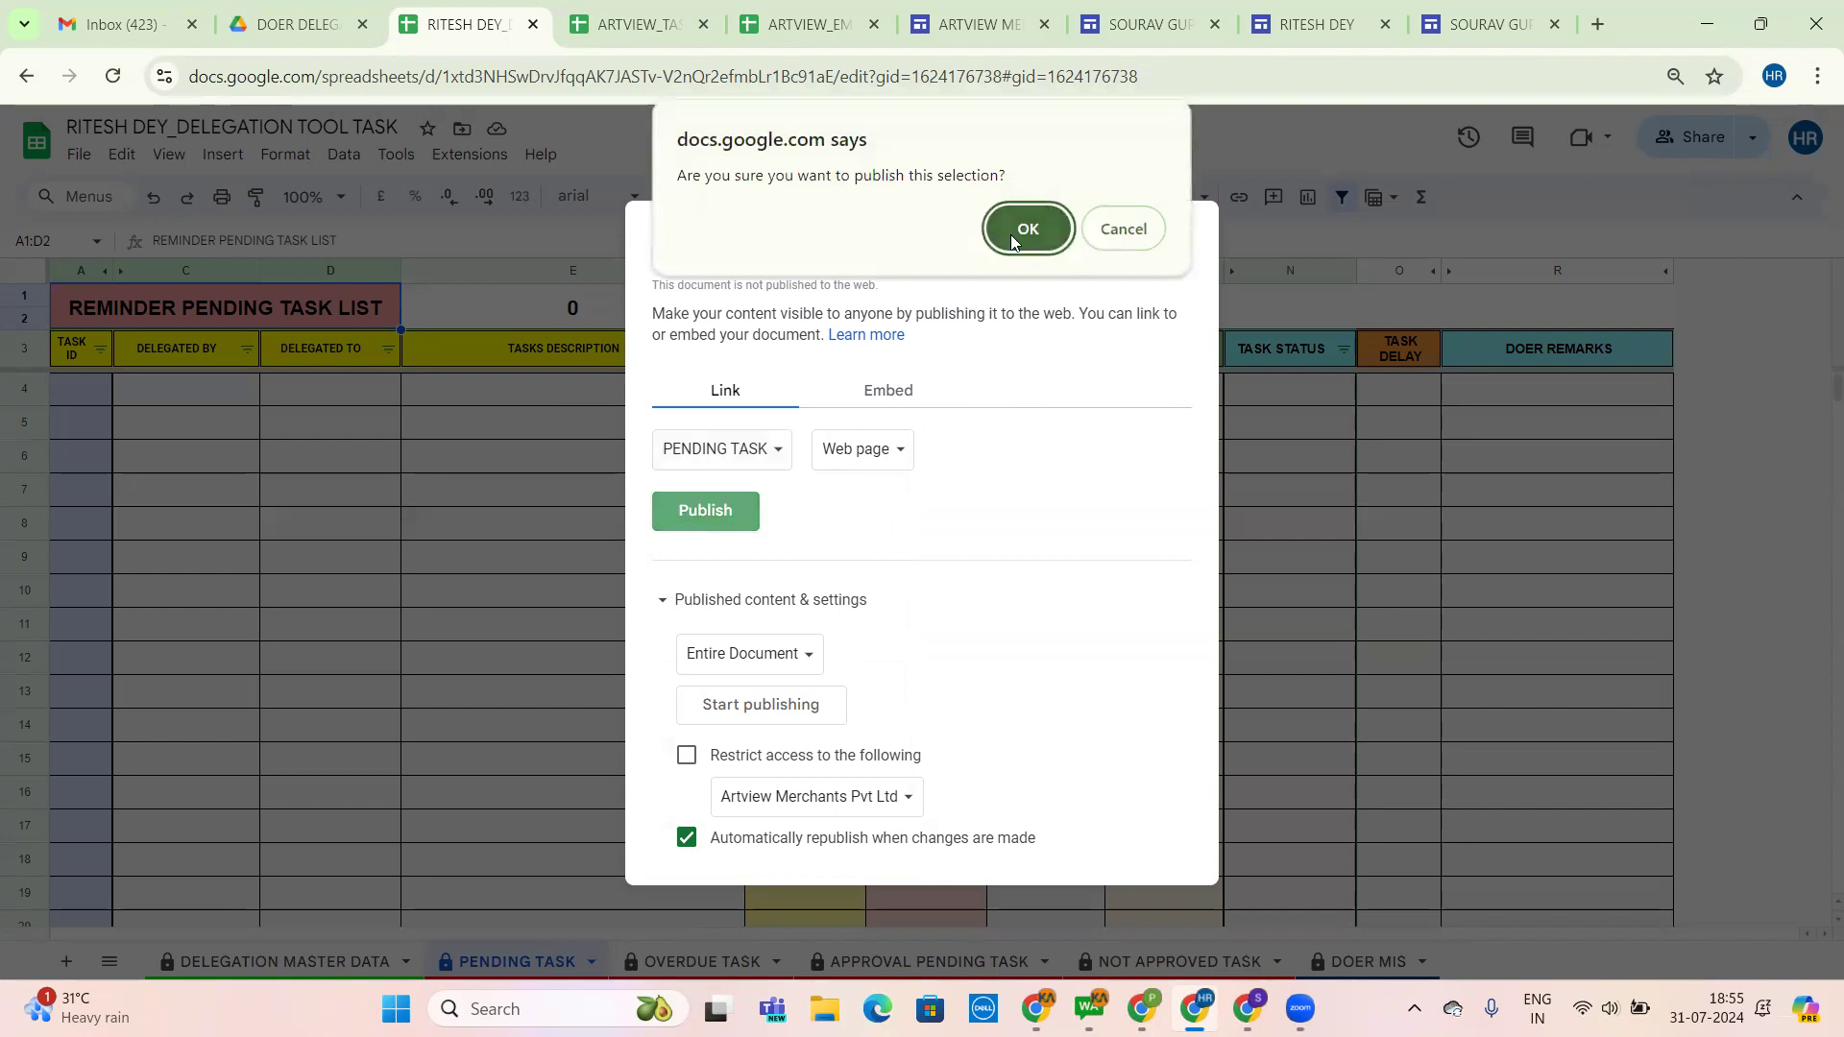
left_click(1016, 230)
key("ctrl+c")
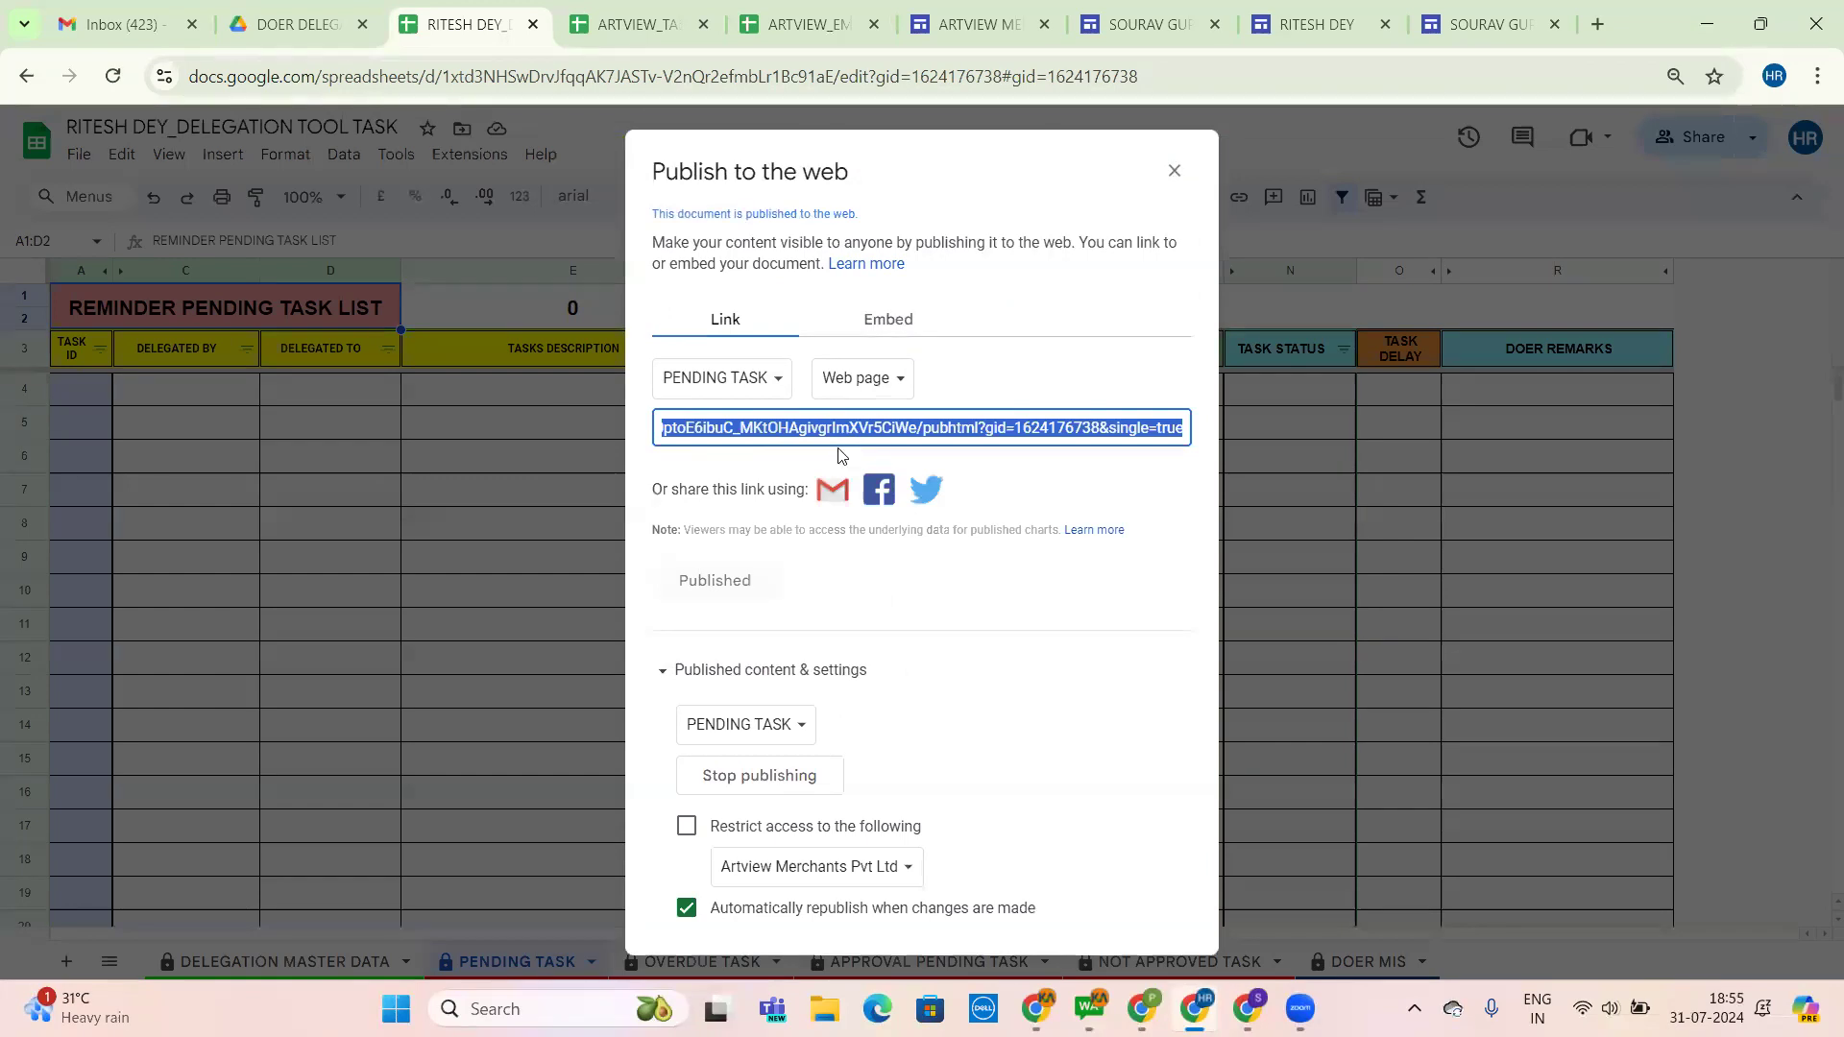
Replace the PENDING TASK button's link with the pasted published-sheet URL and update it.
left_click(1310, 26)
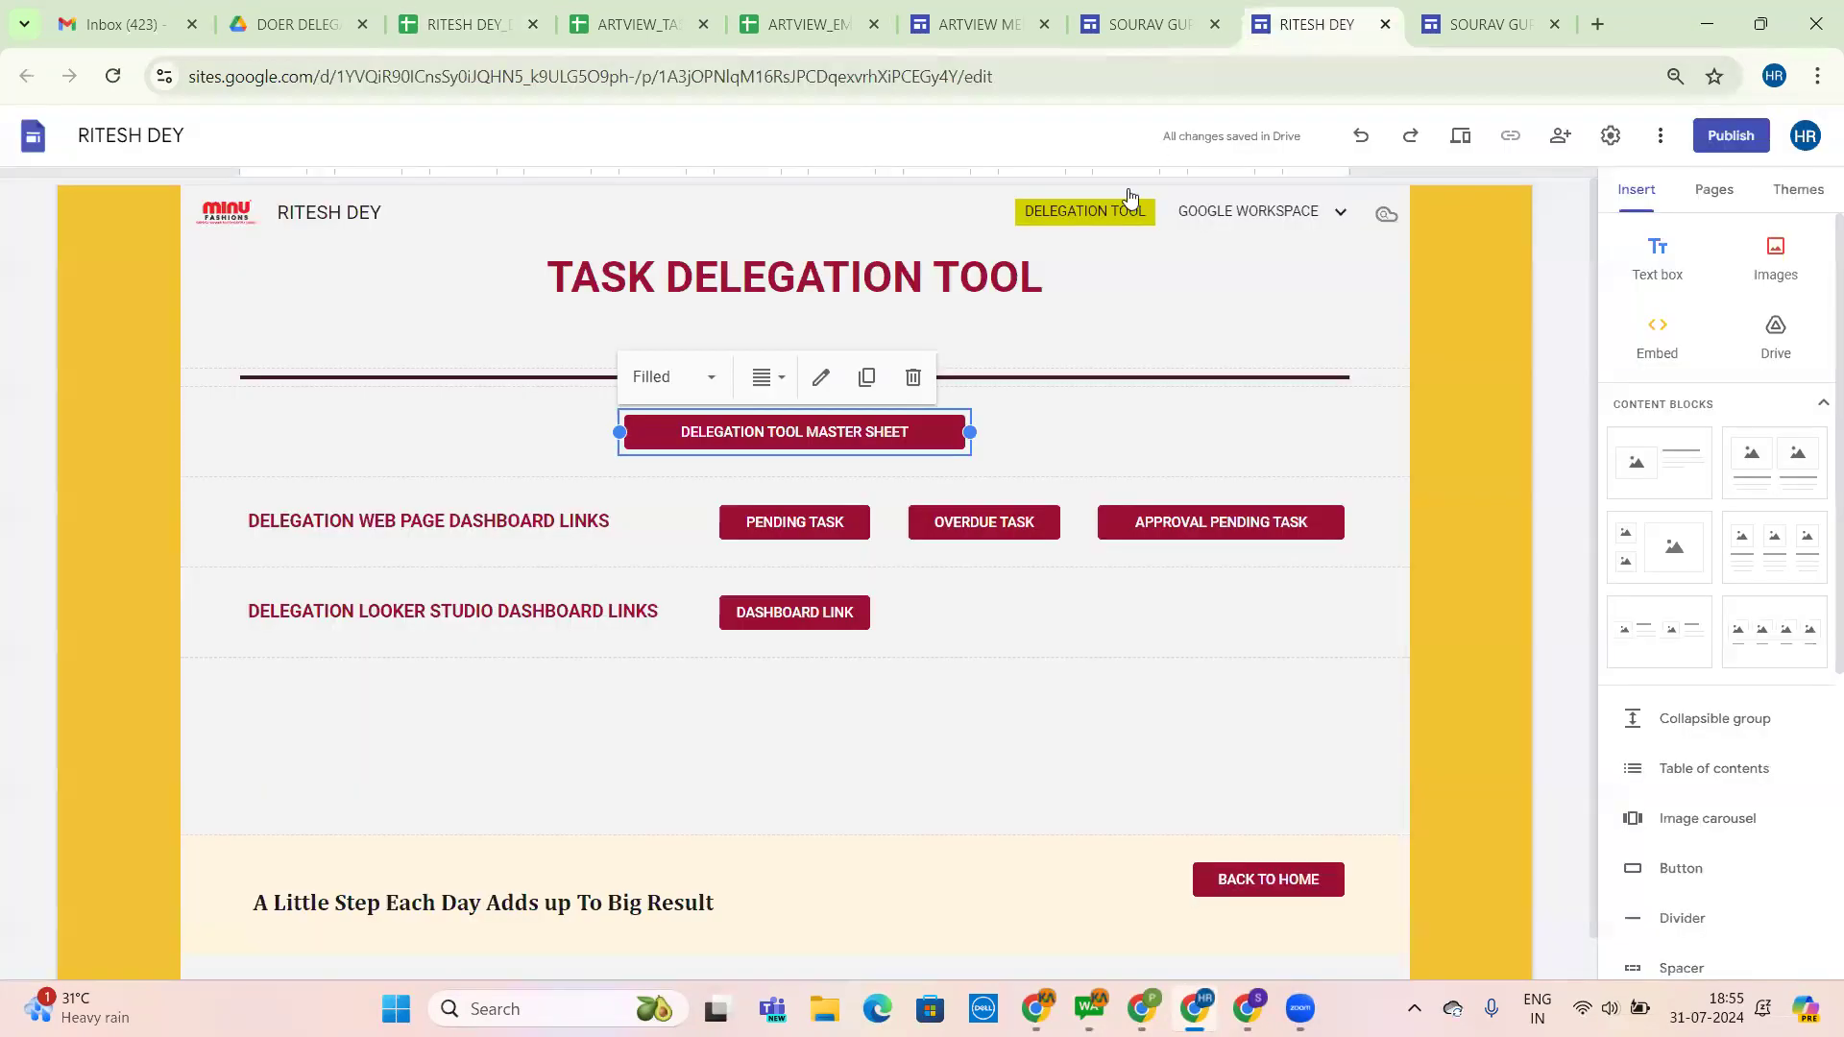
double_click(807, 526)
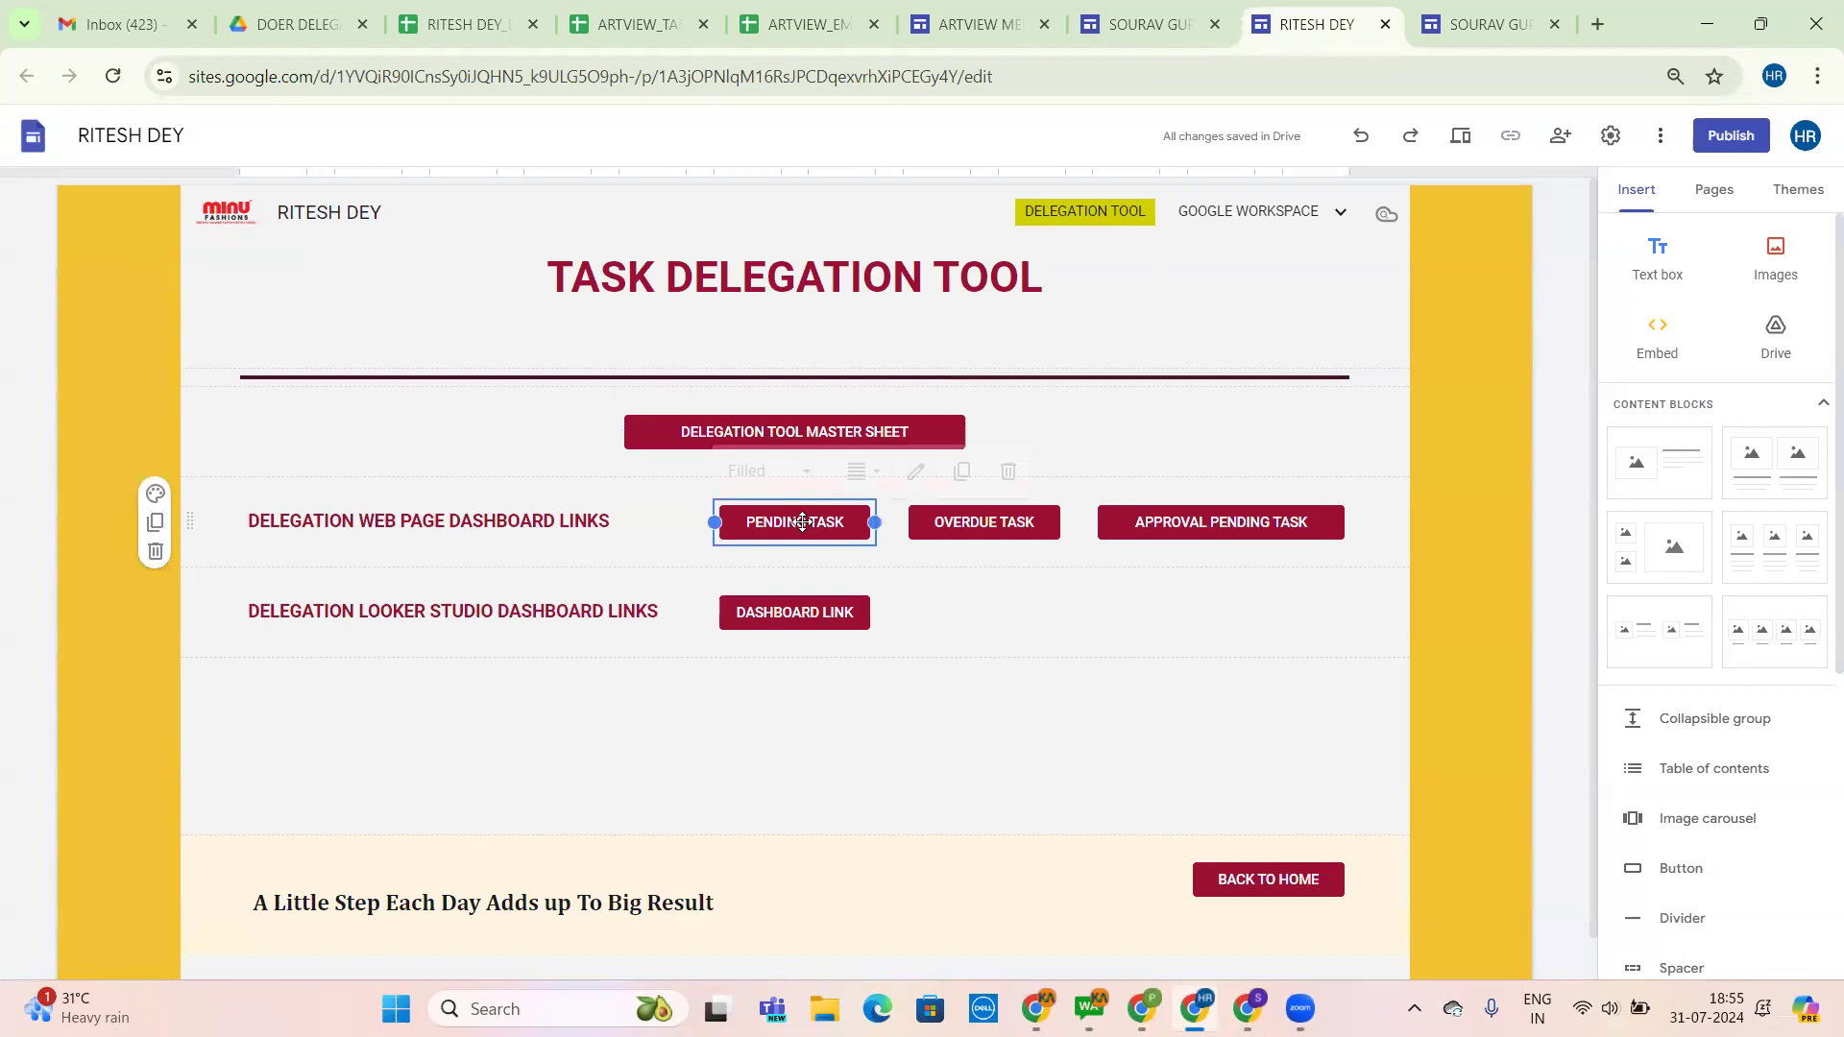
left_click(822, 586)
key("ctrl+a")
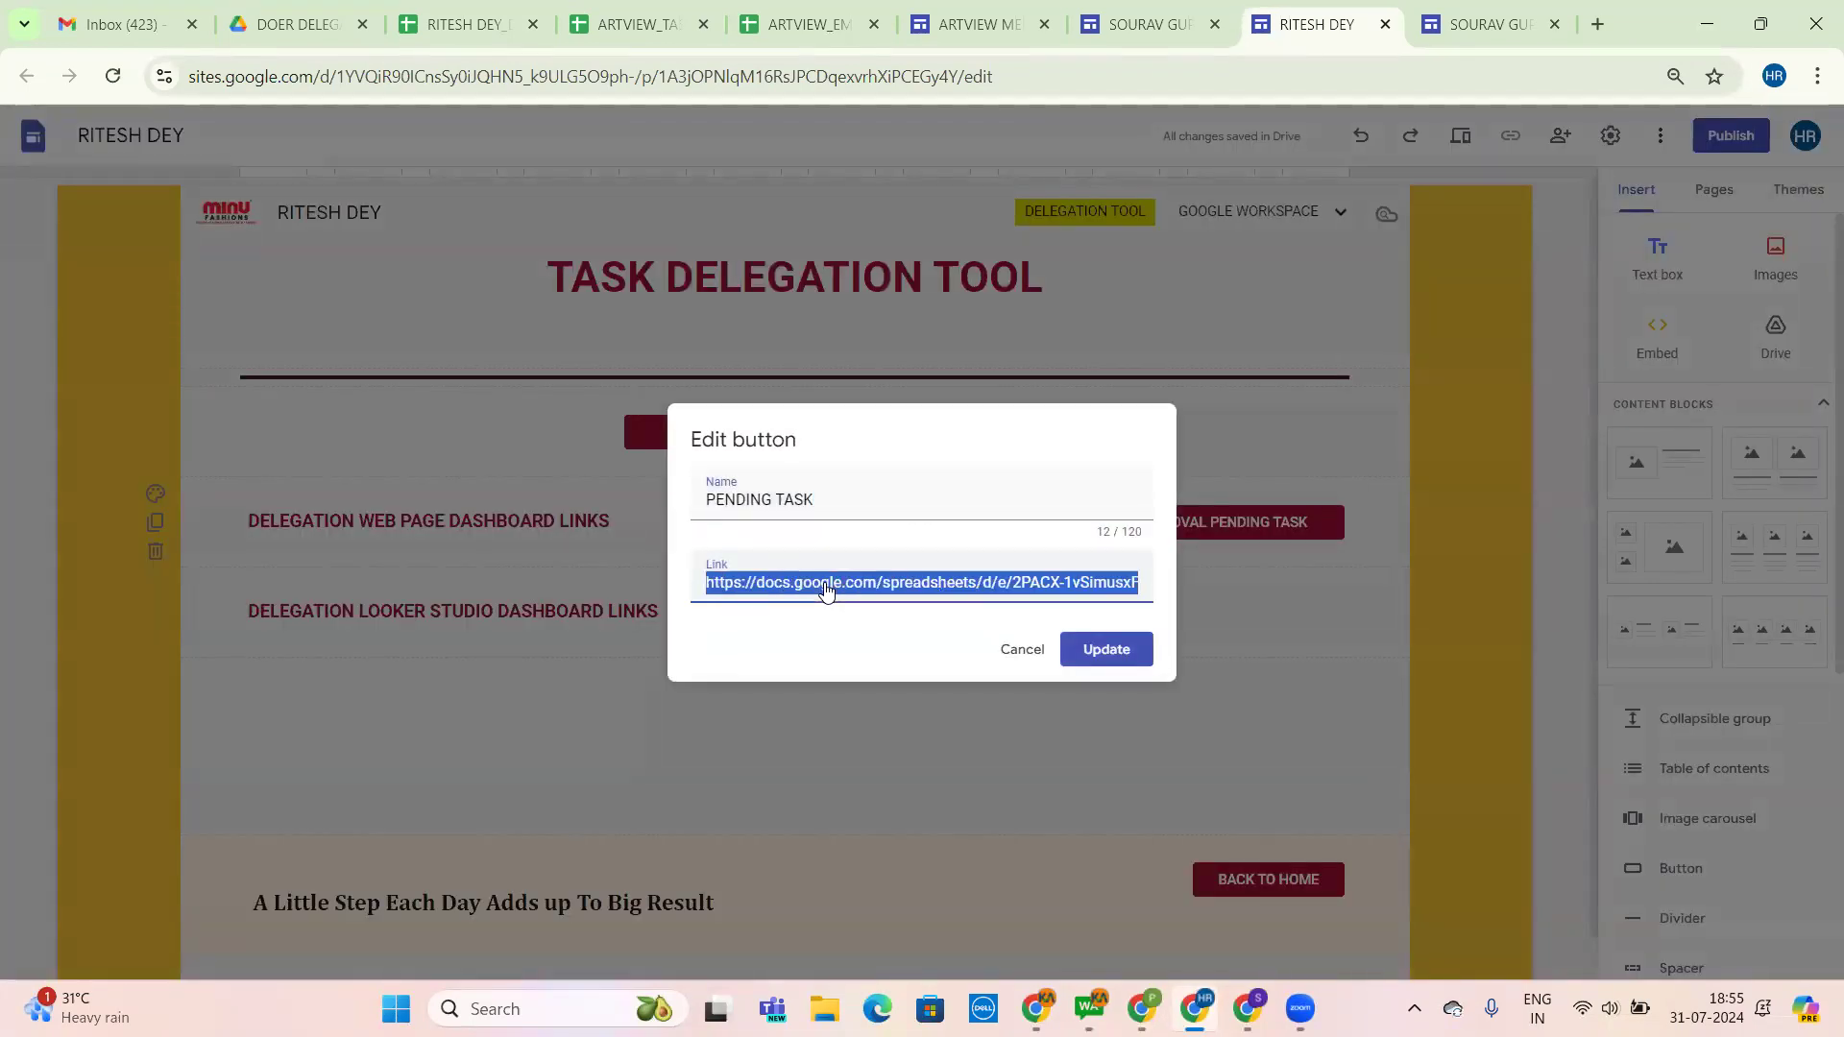
key("BackSpace")
key("ctrl+v")
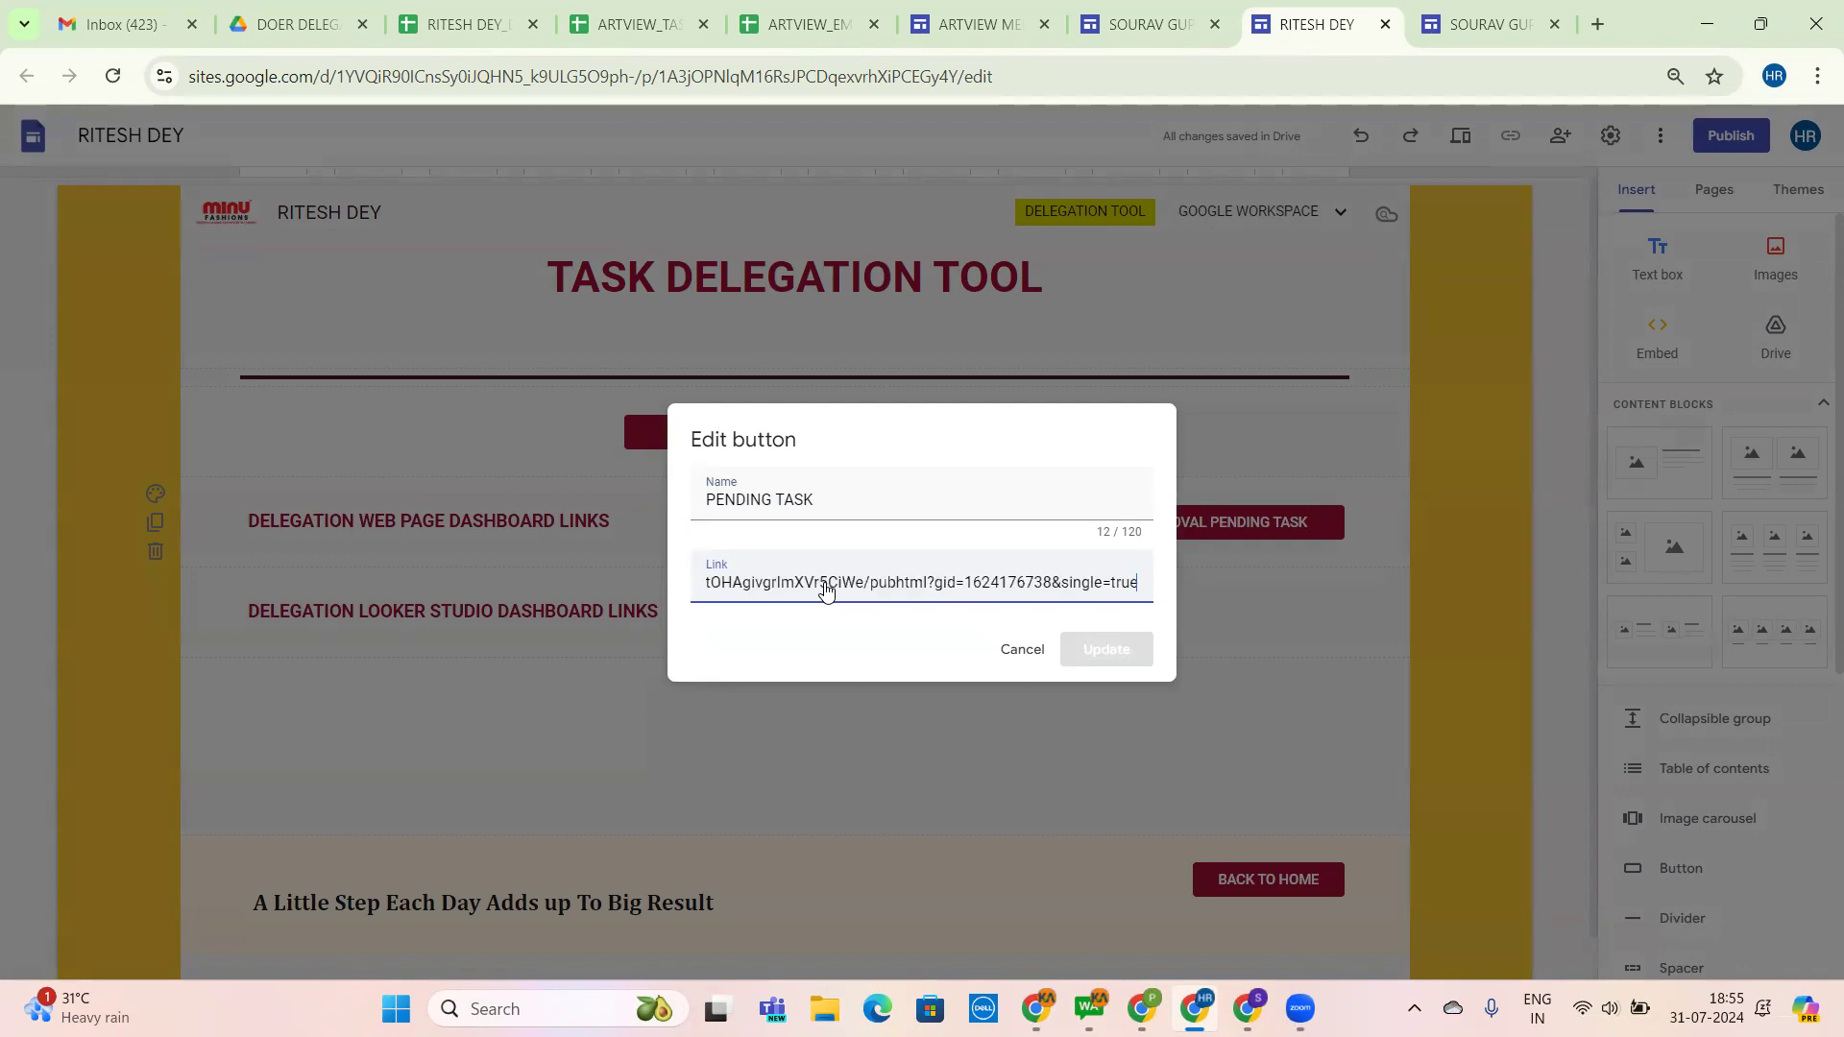
left_click(1122, 649)
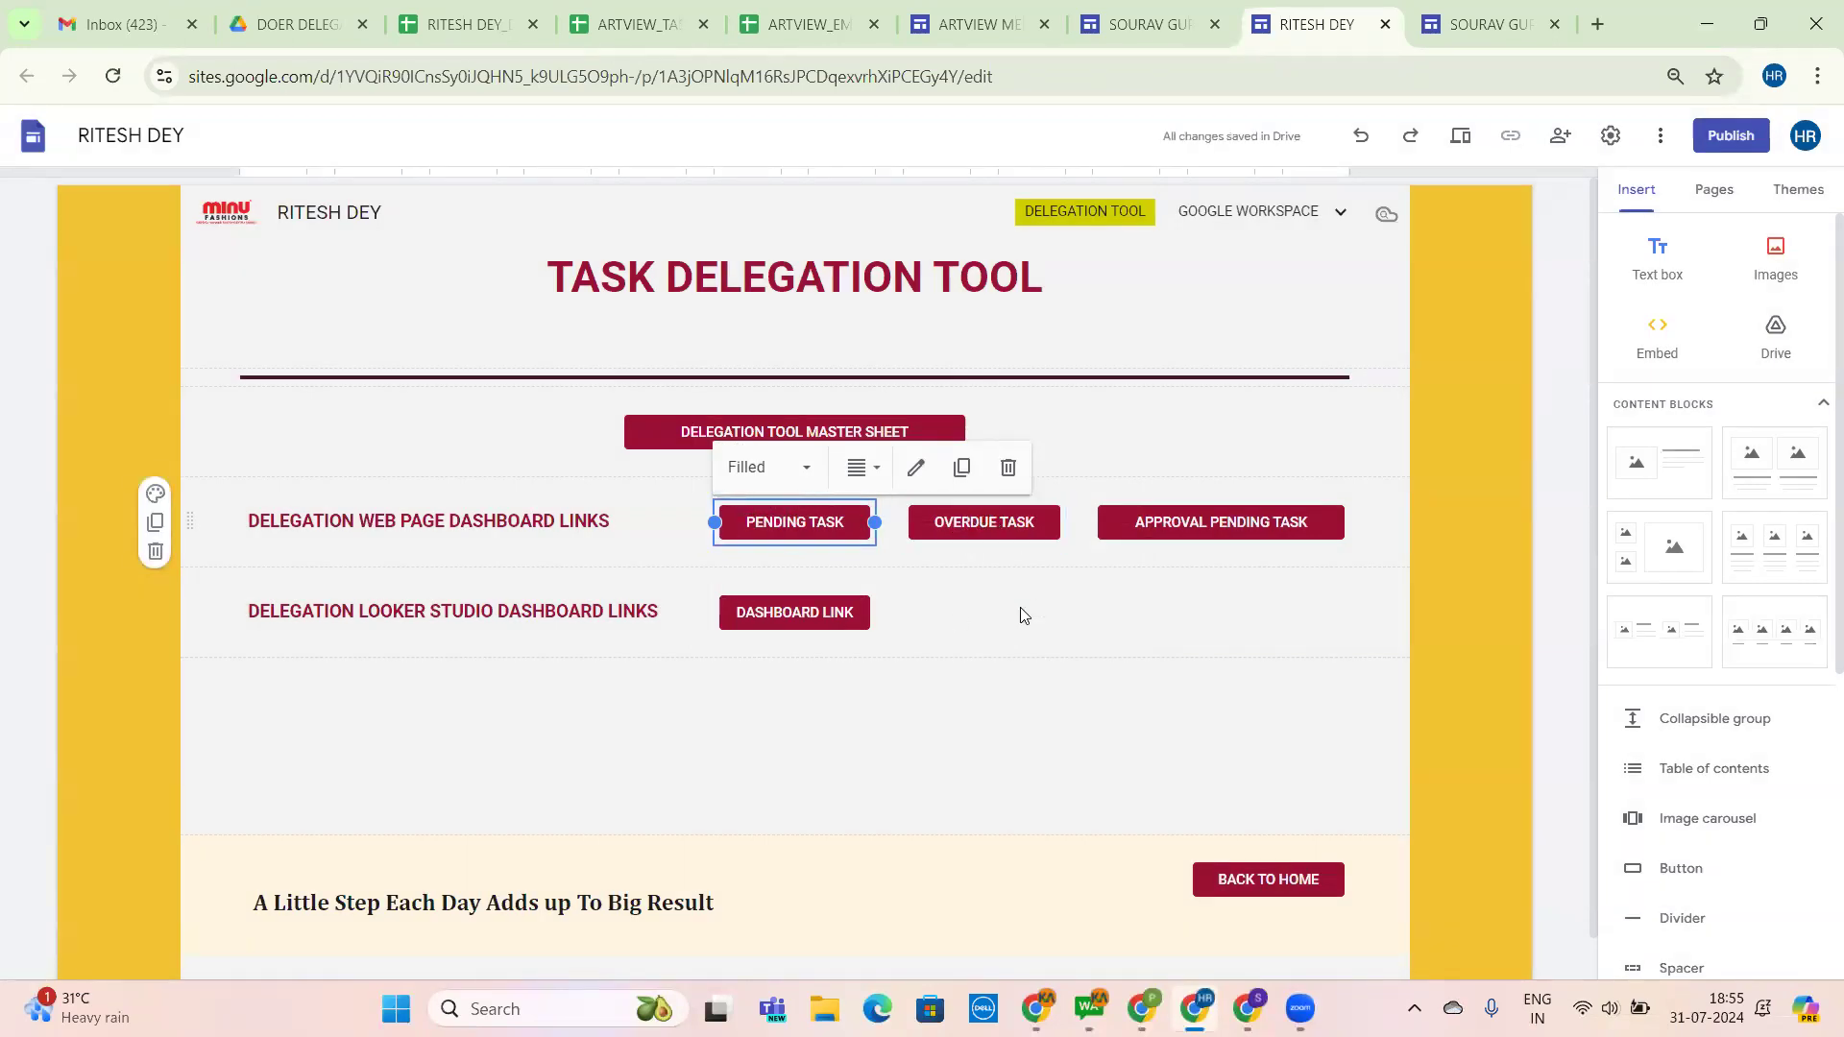
Pick OVERDUE TASK in the publish settings and publish it to the web as a web page.
left_click(478, 27)
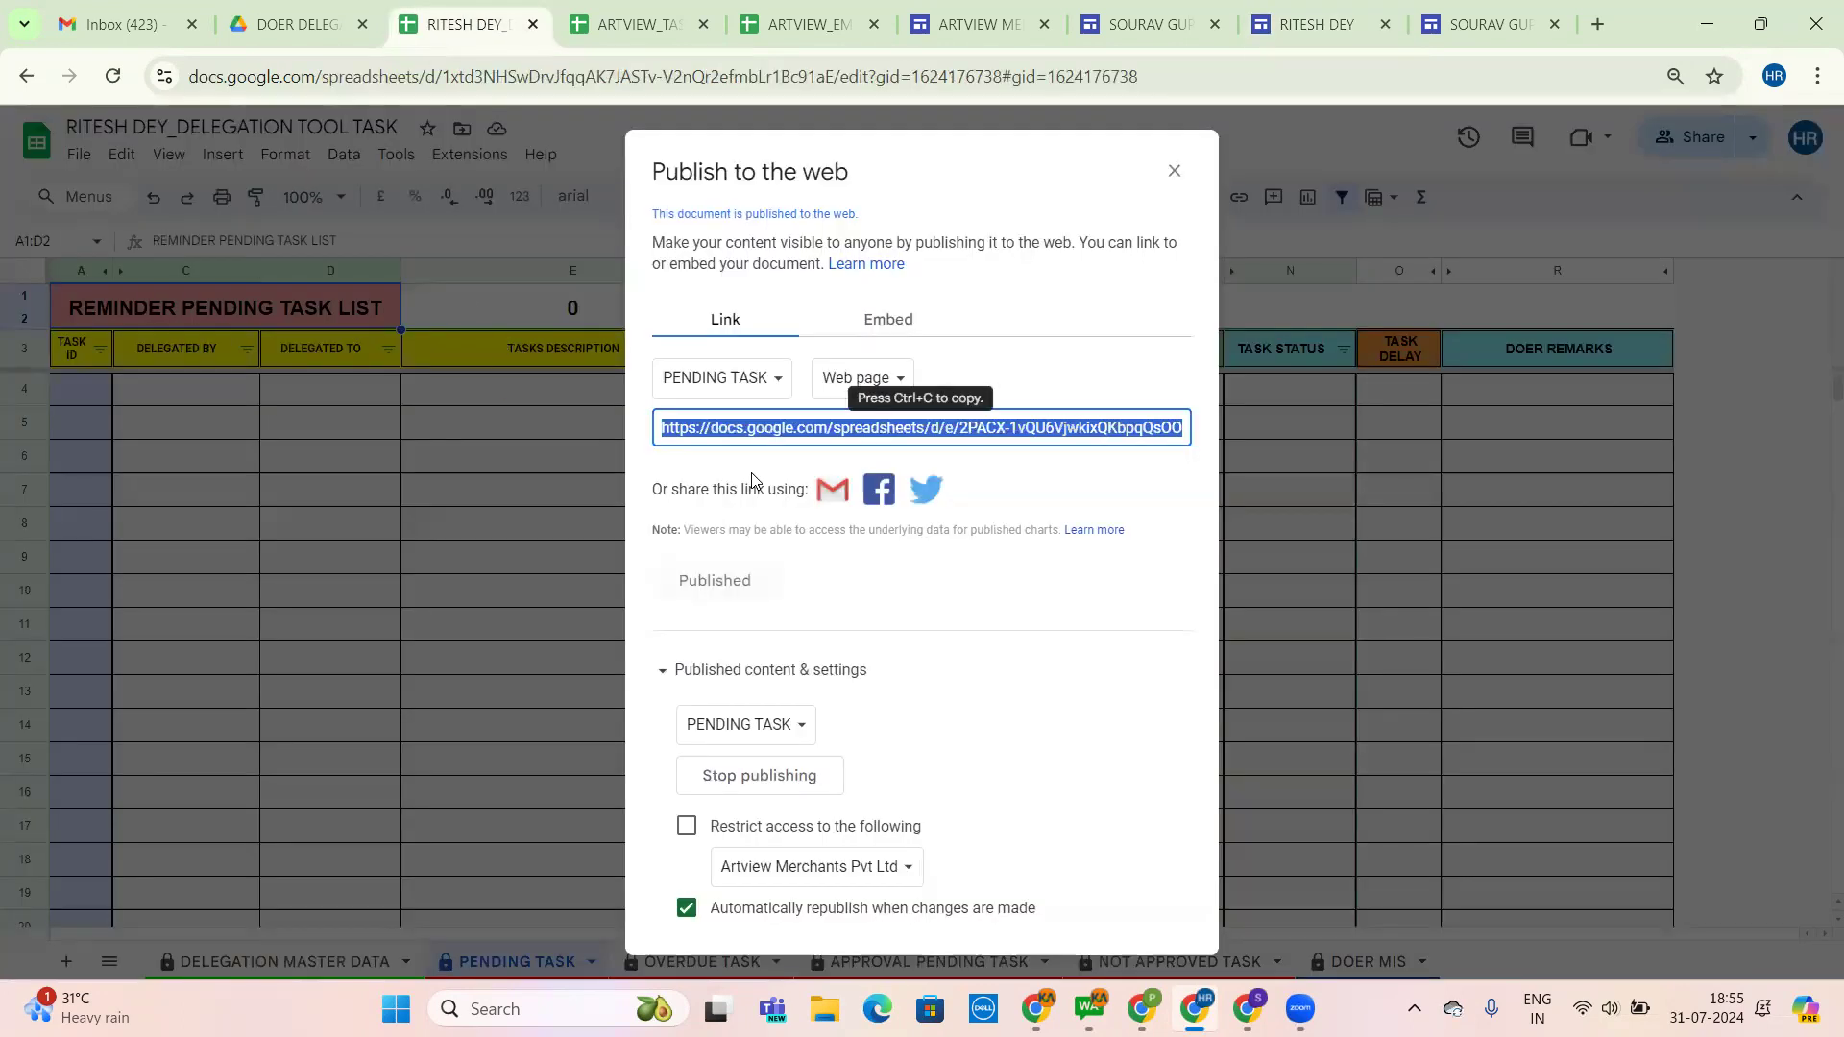
left_click(719, 386)
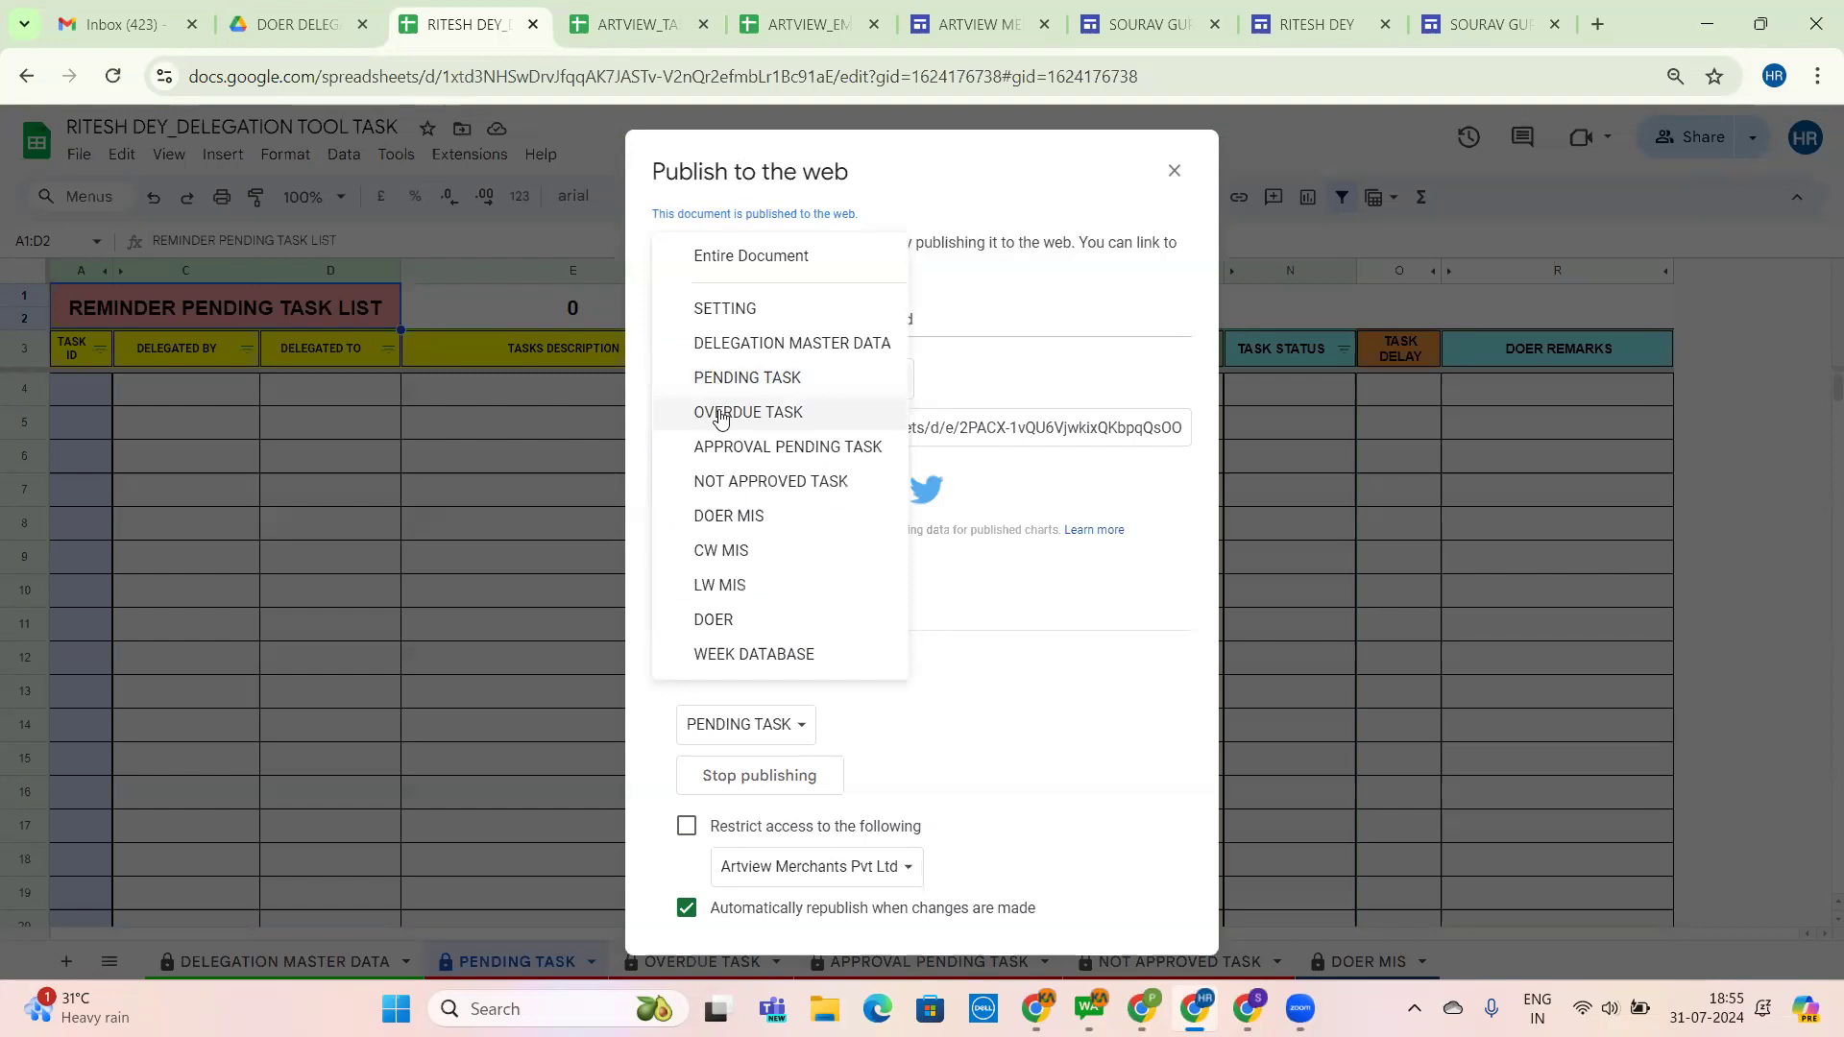
left_click(722, 414)
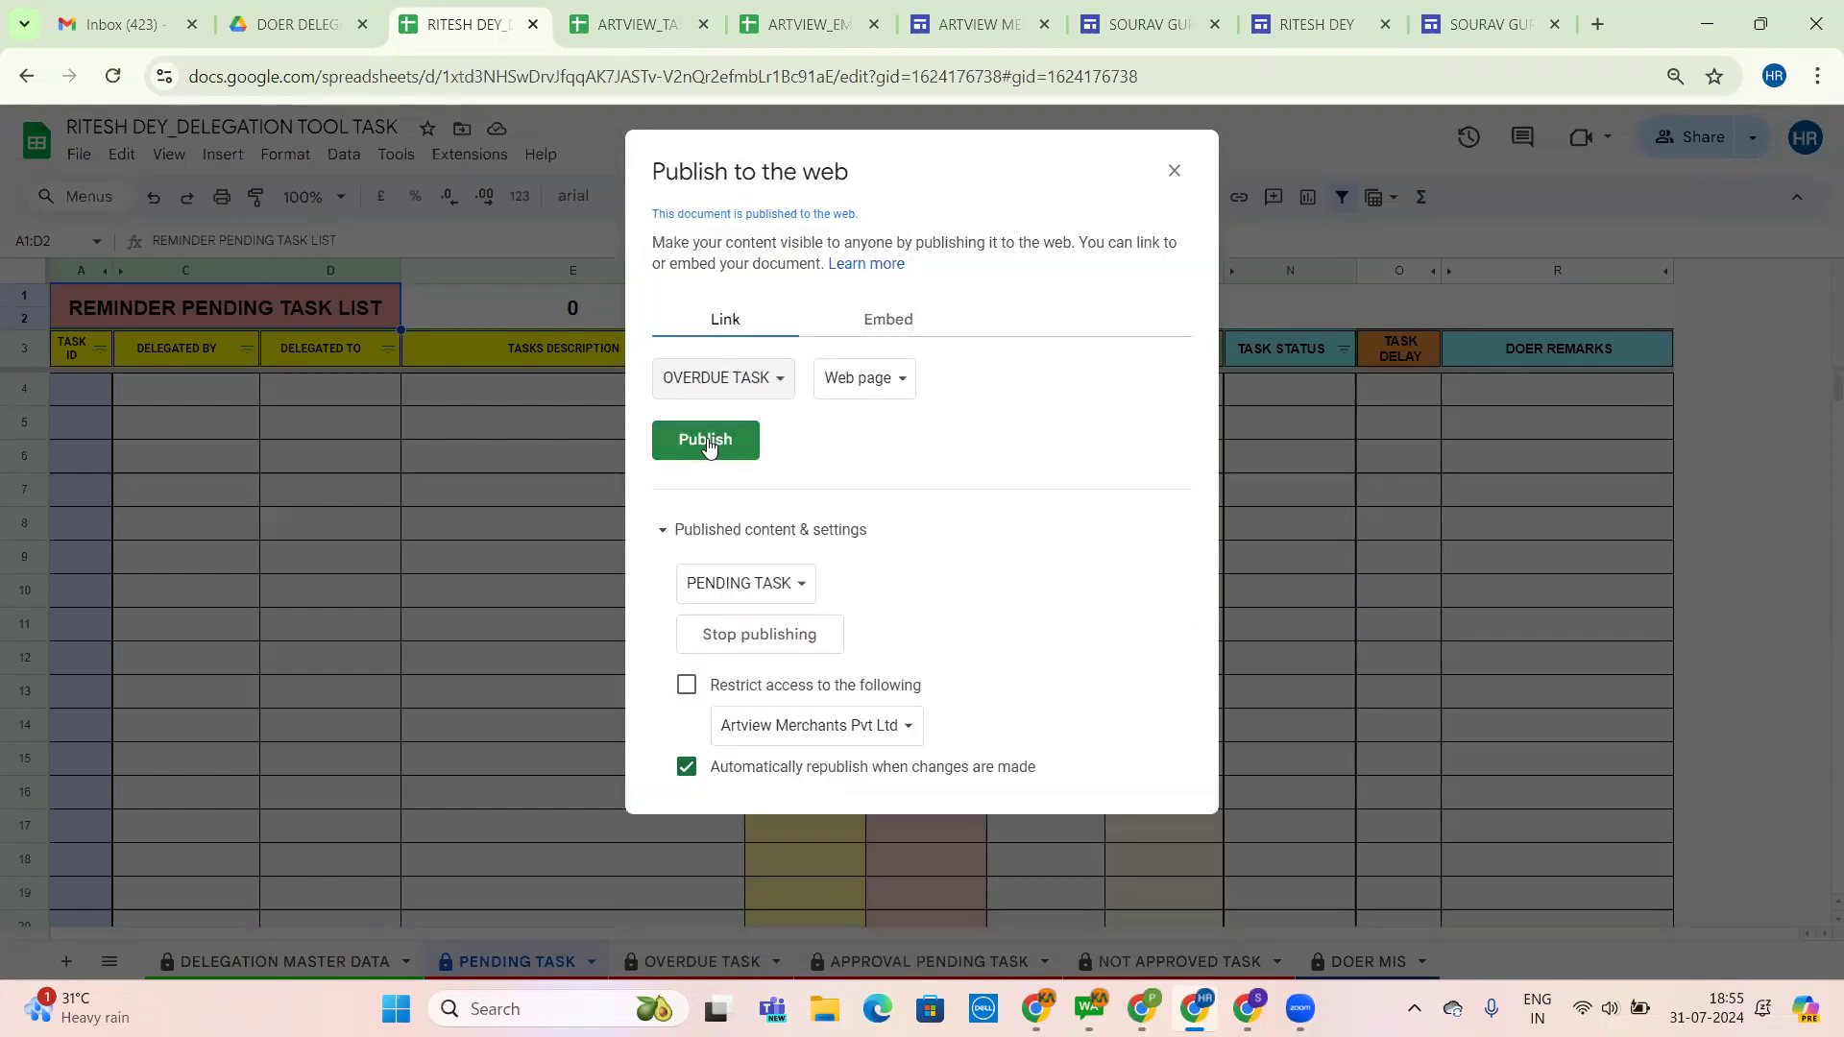
left_click(706, 444)
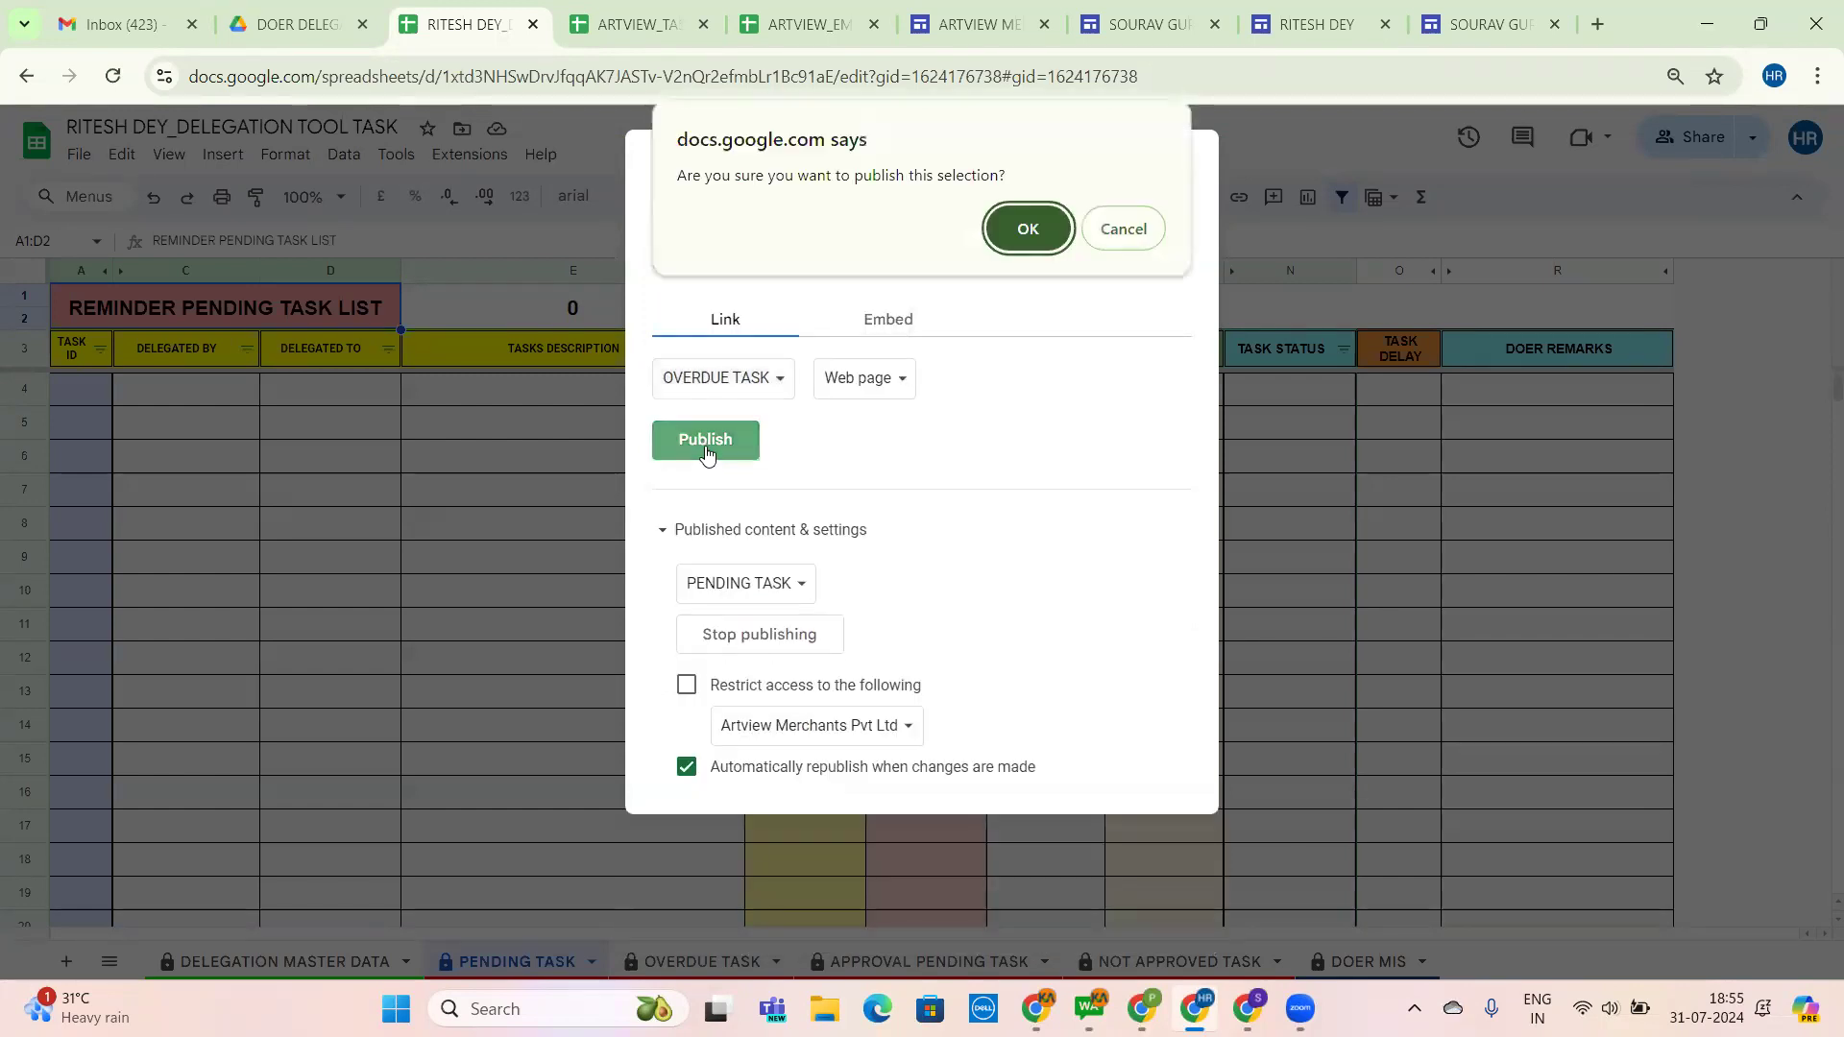
left_click(1027, 231)
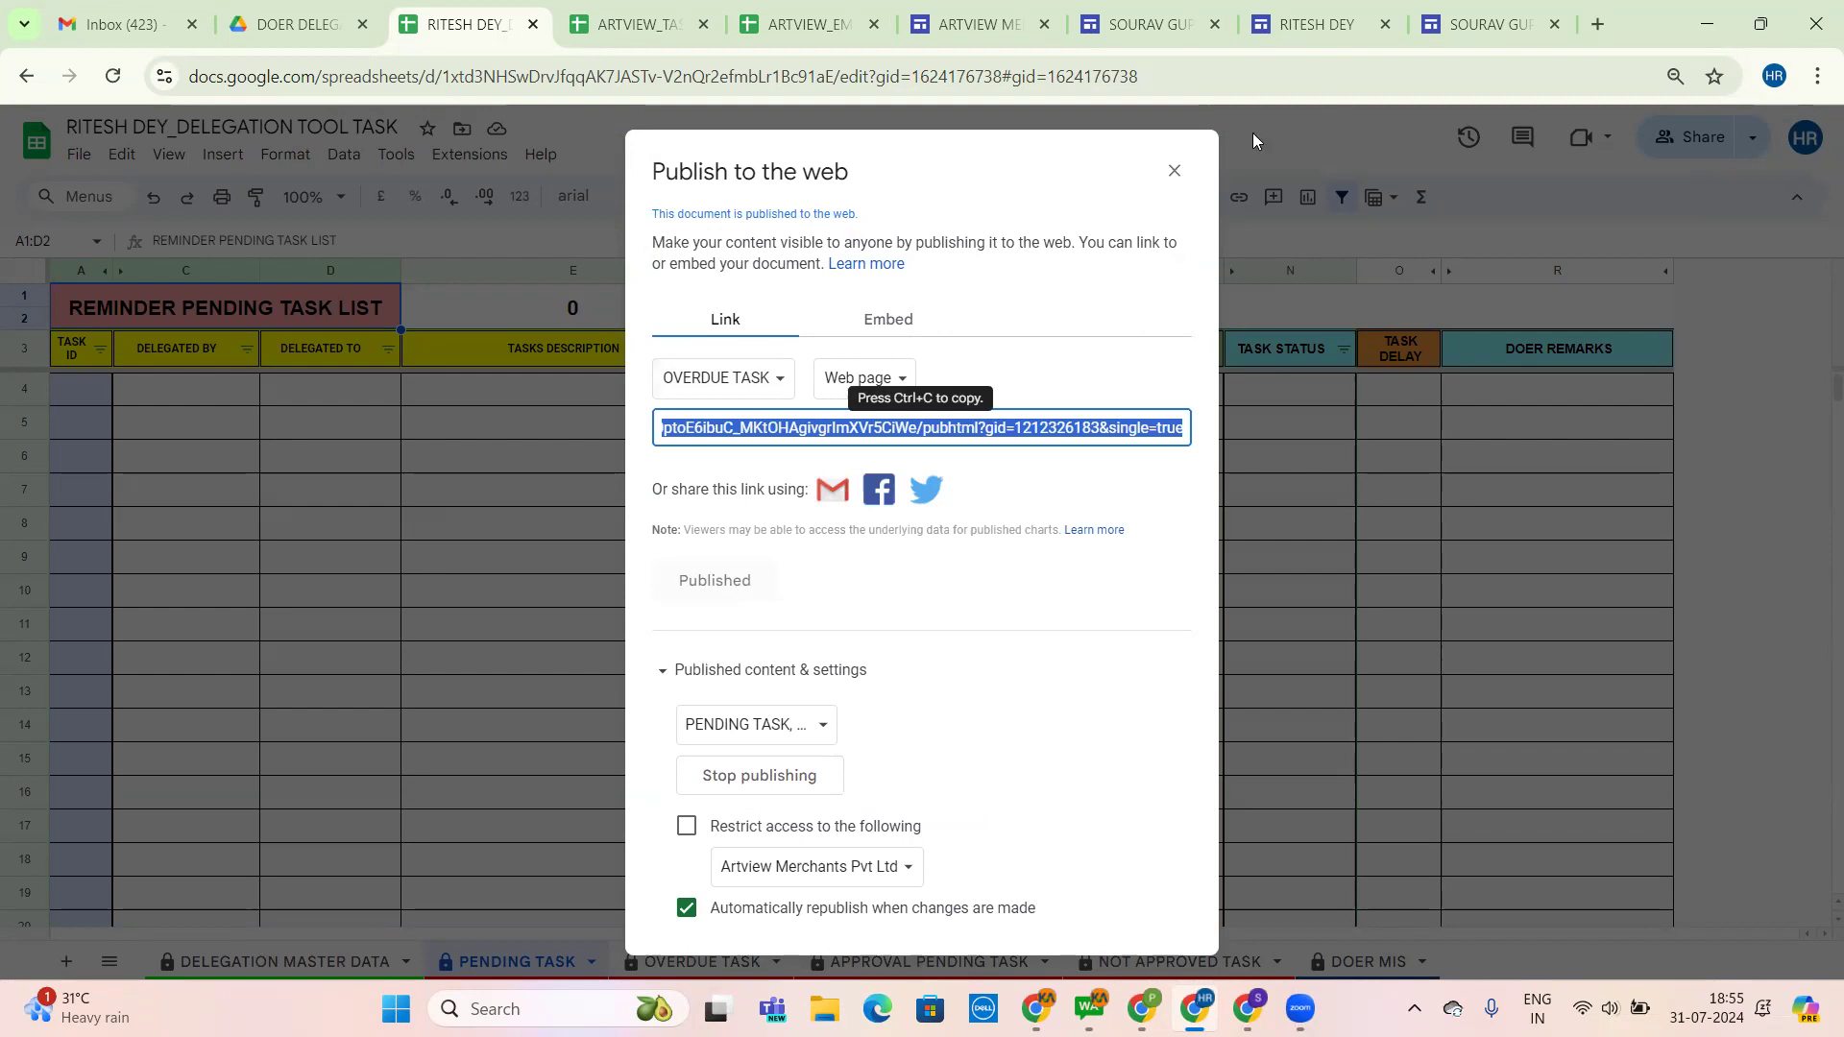
left_click(1315, 24)
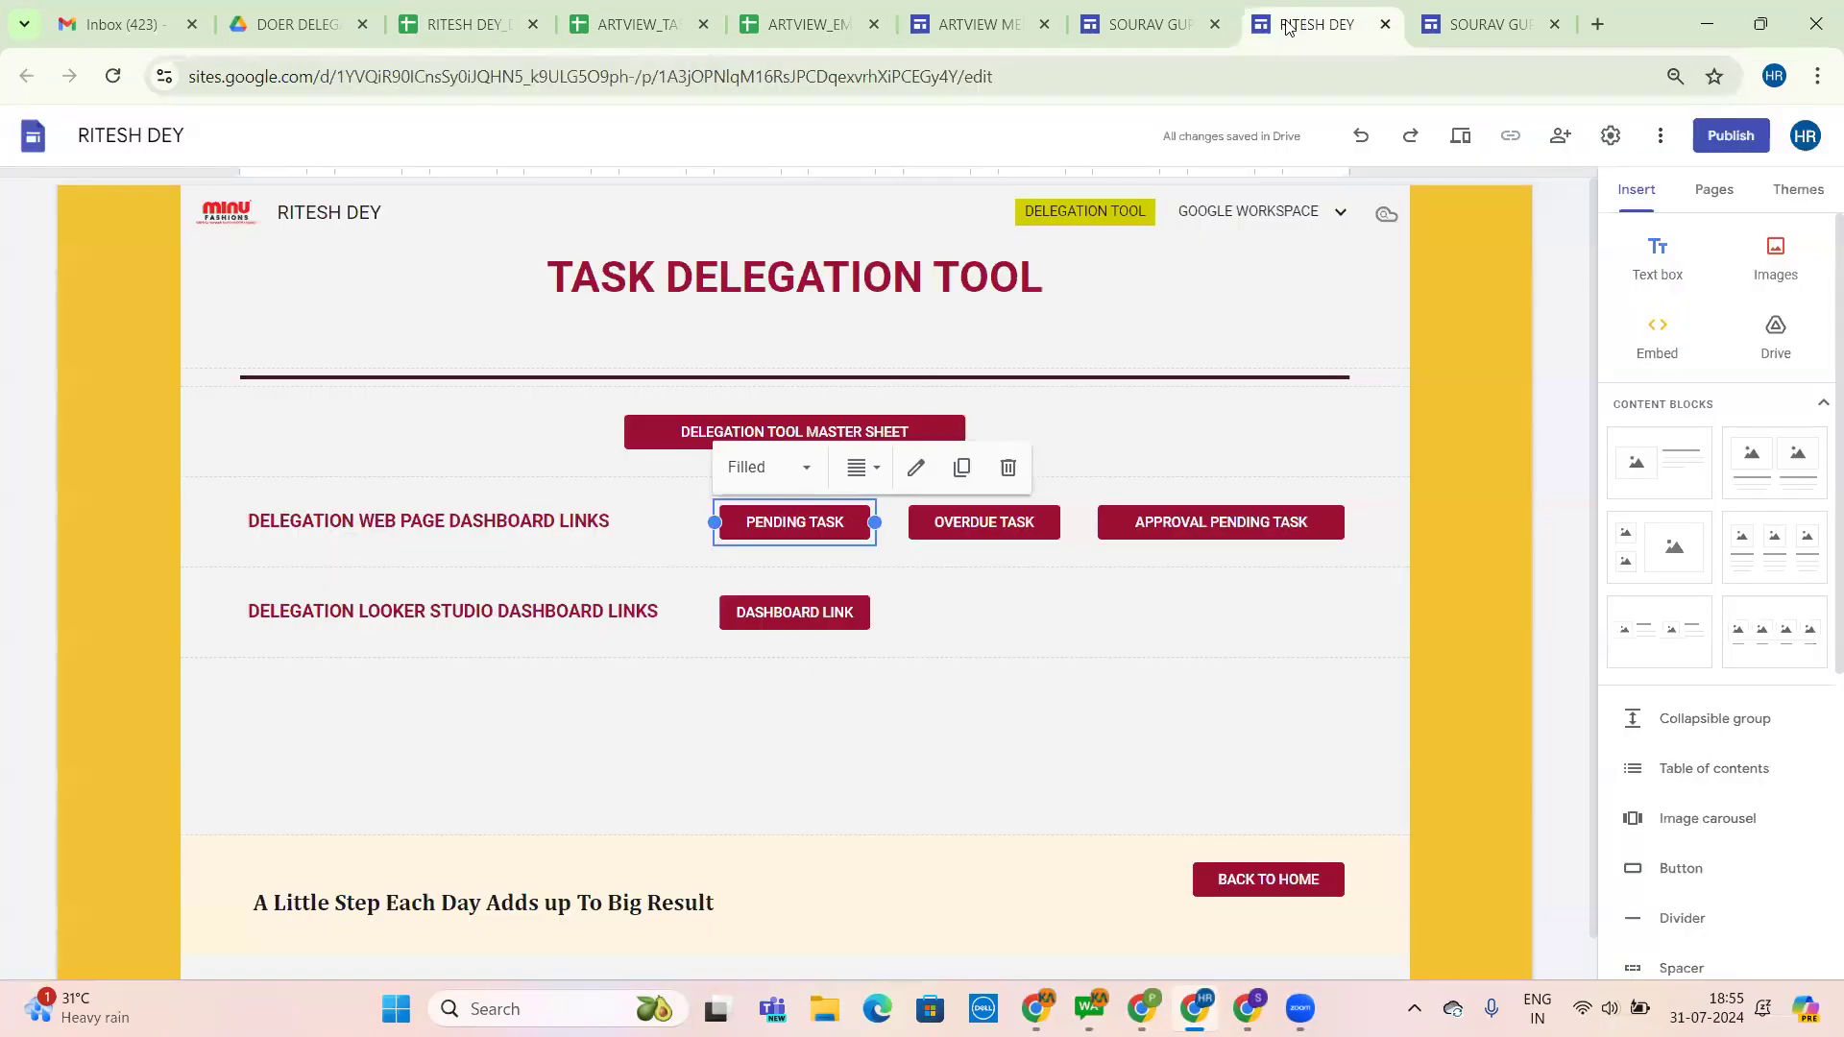
Swap the OVERDUE TASK button's old link for the pasted published-sheet URL and update it.
double_click(983, 522)
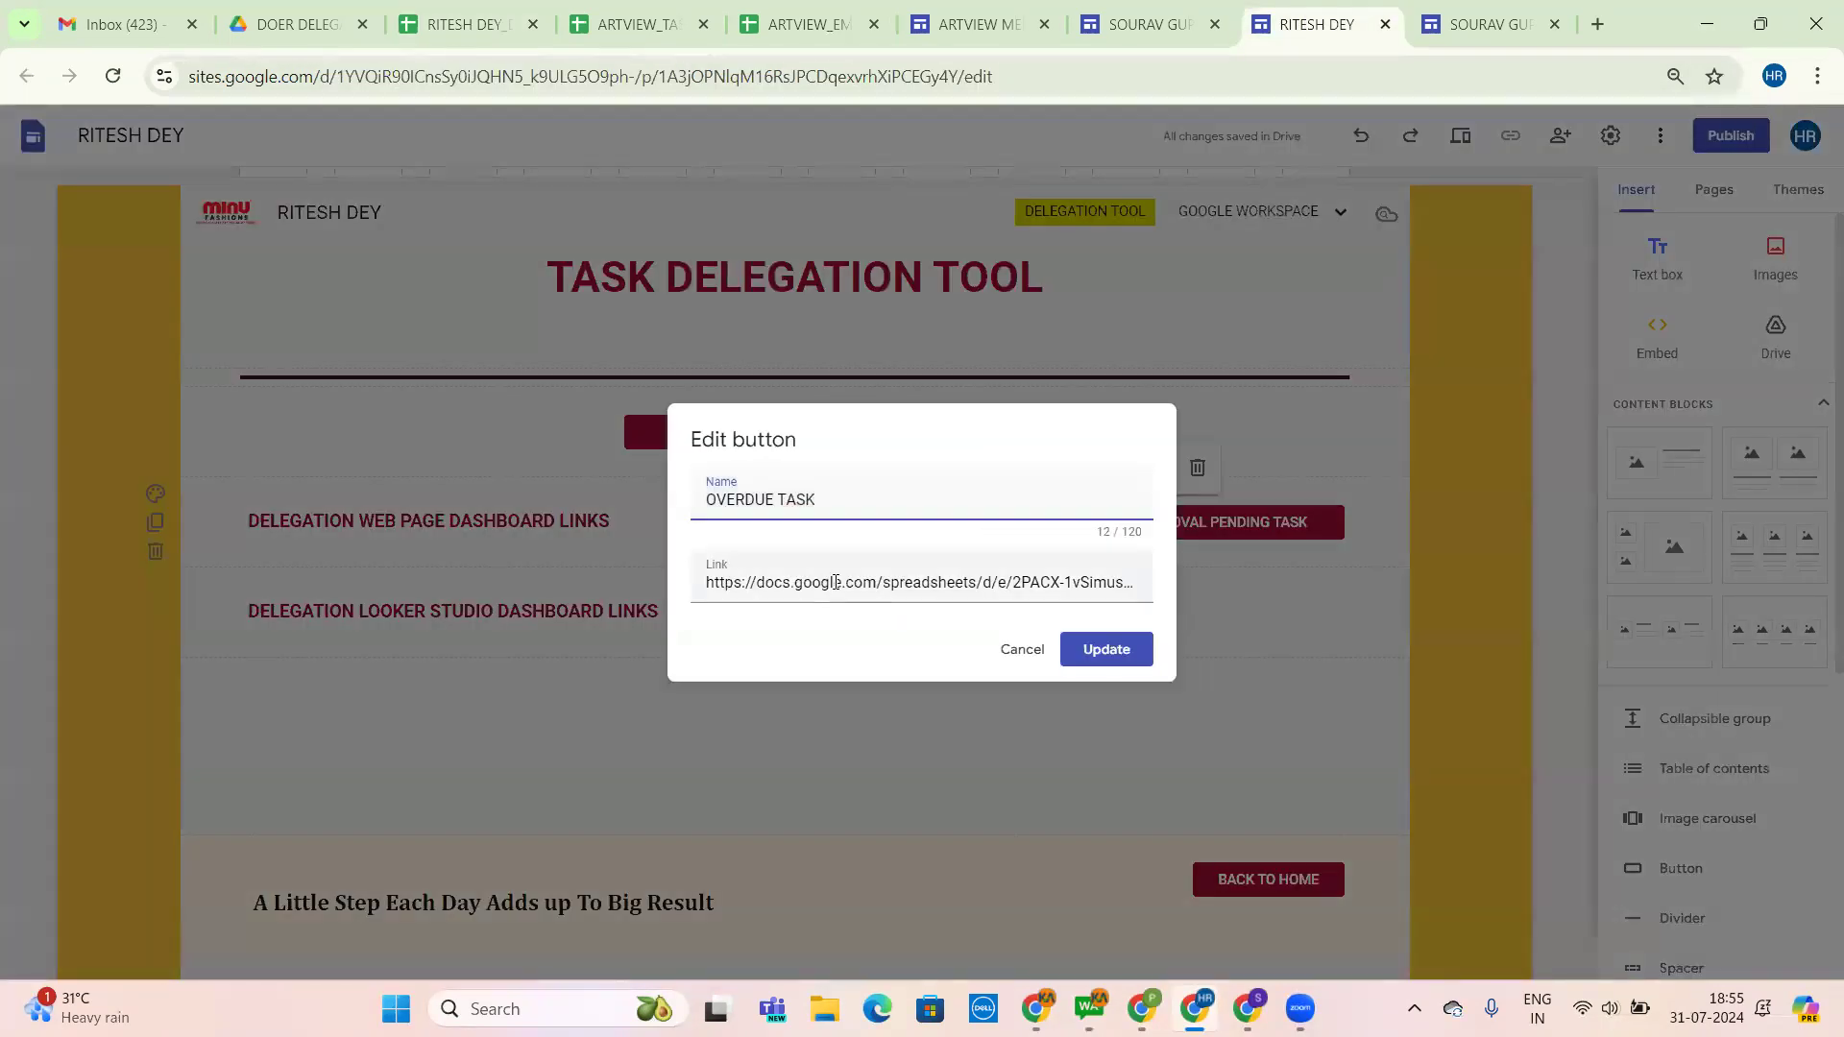
left_click(872, 582)
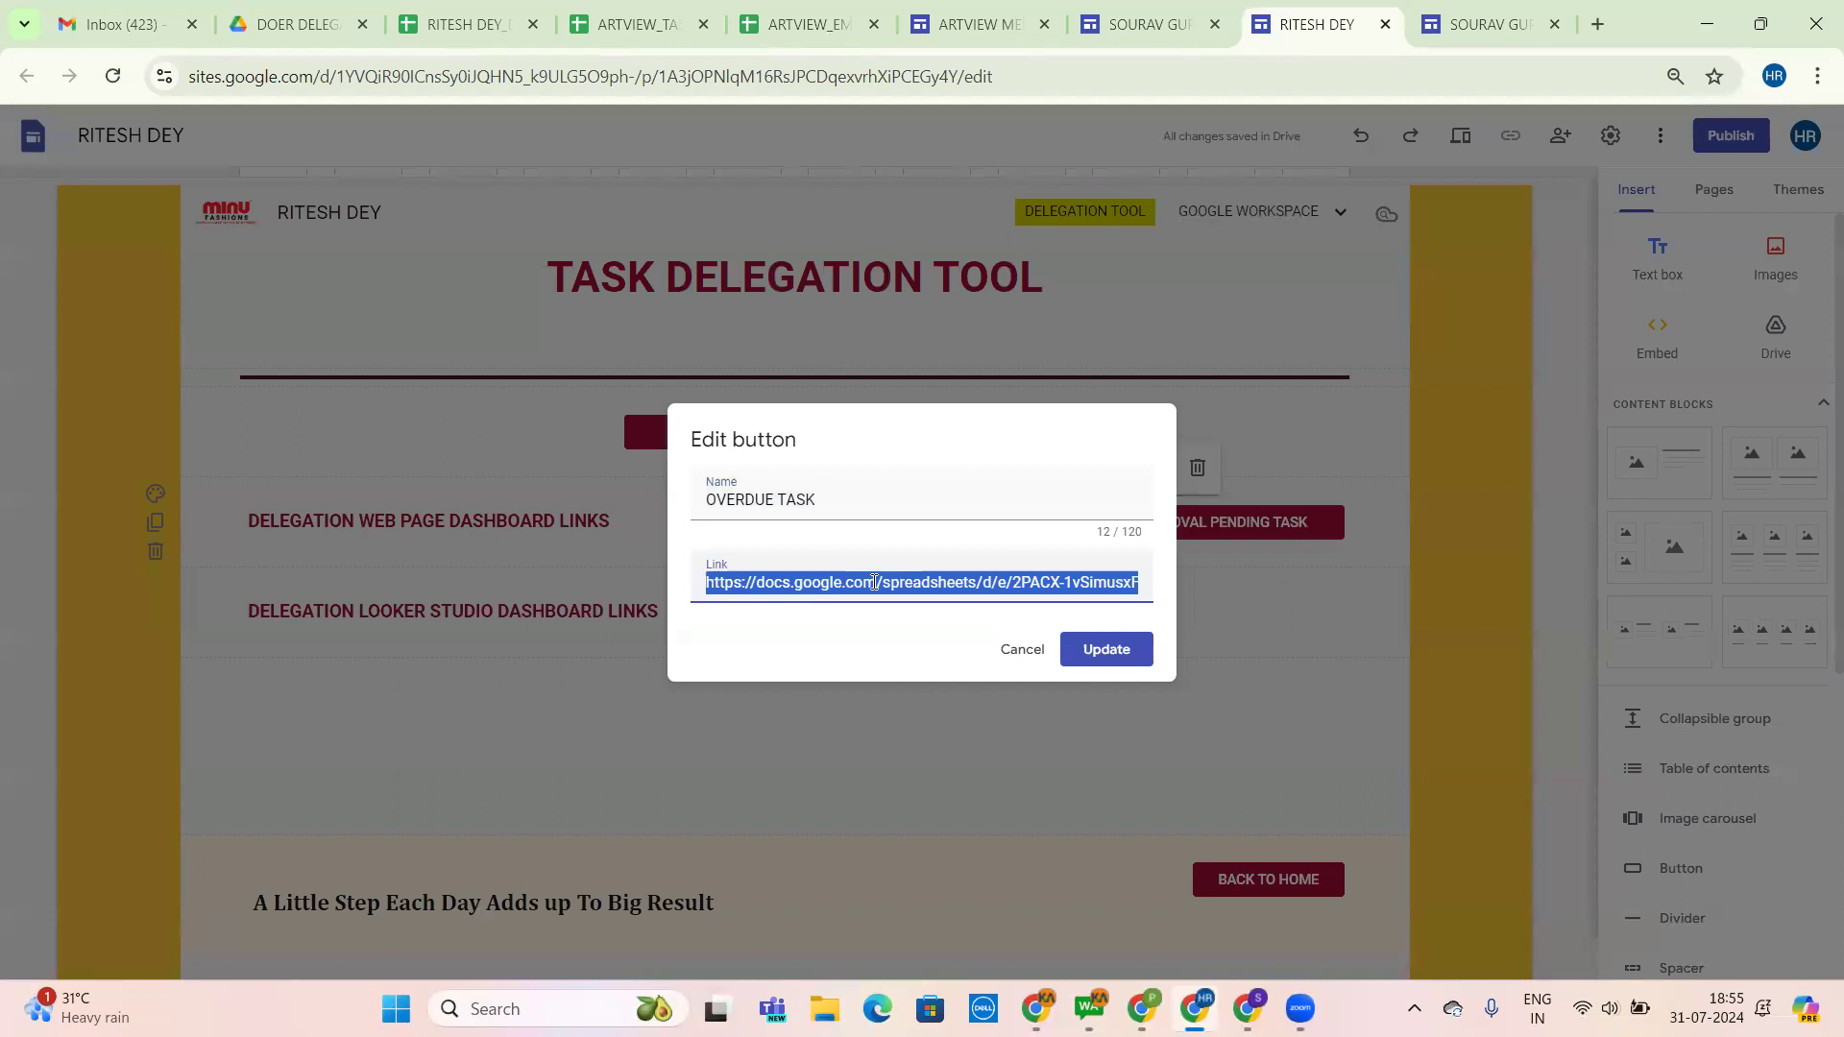
key("BackSpace")
key("ctrl+v")
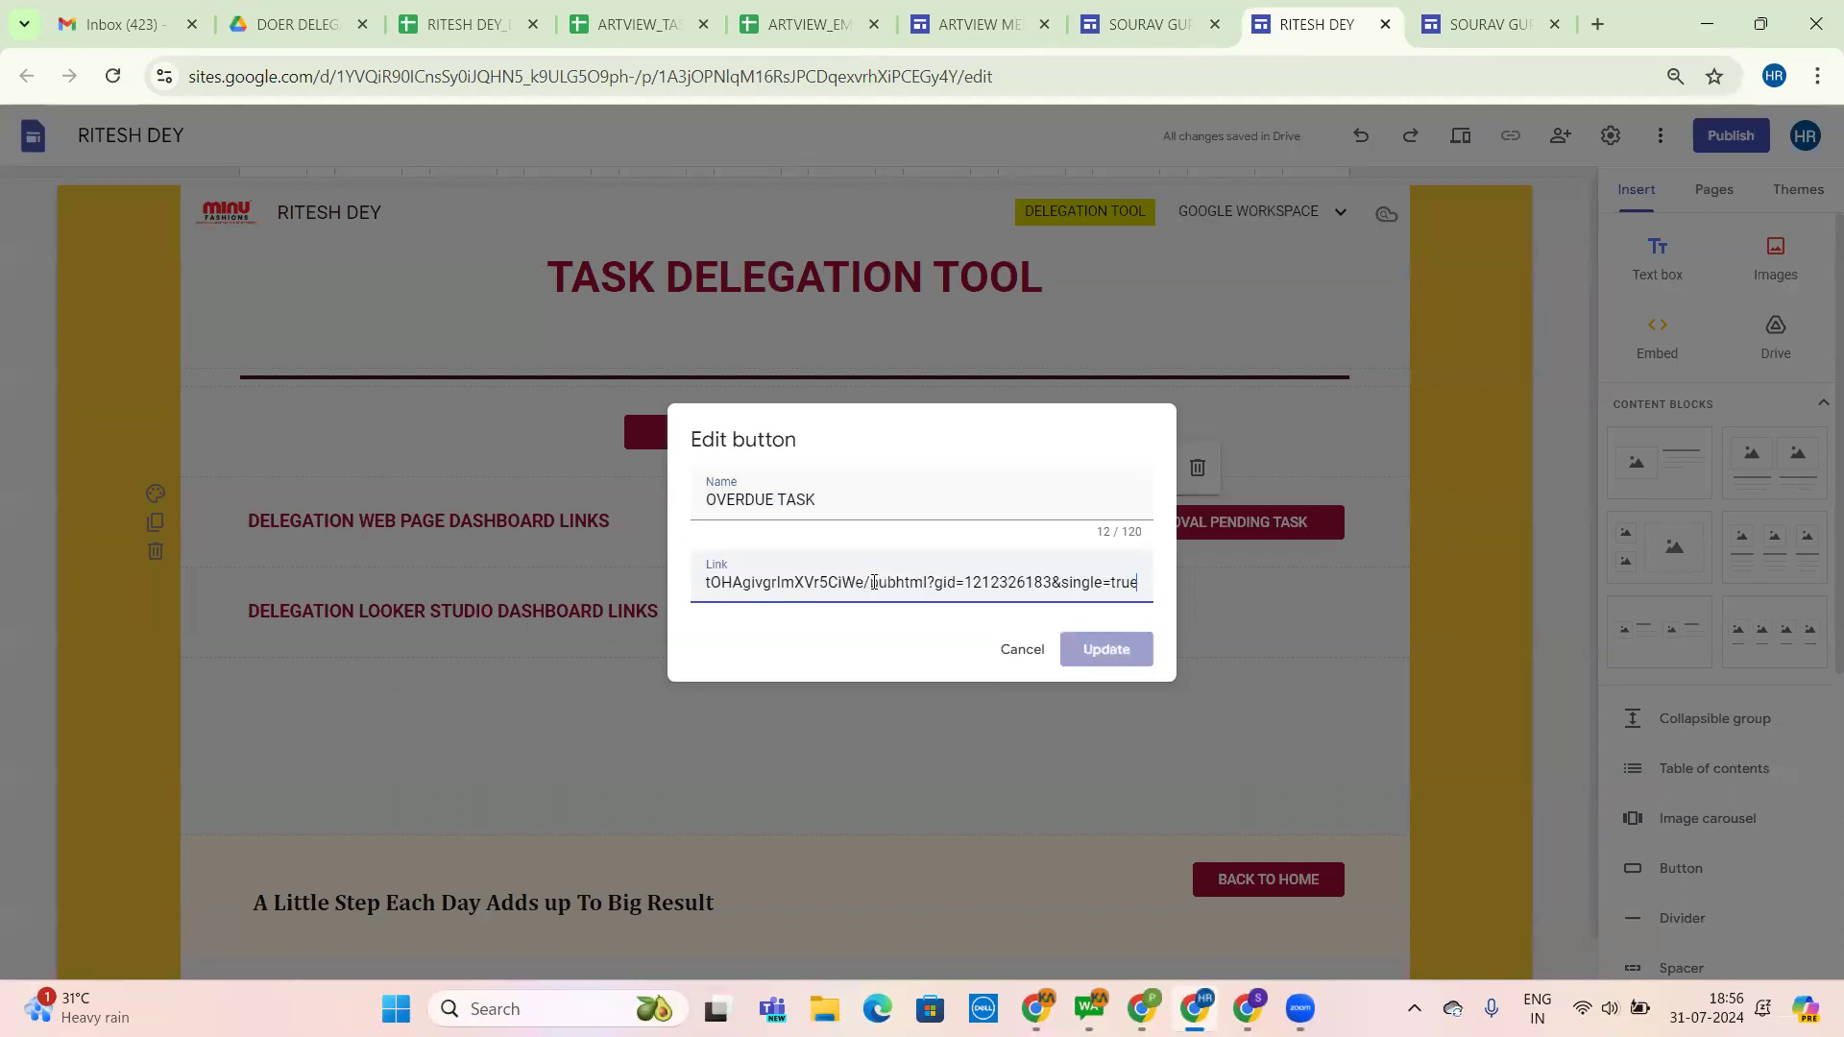
left_click(1103, 649)
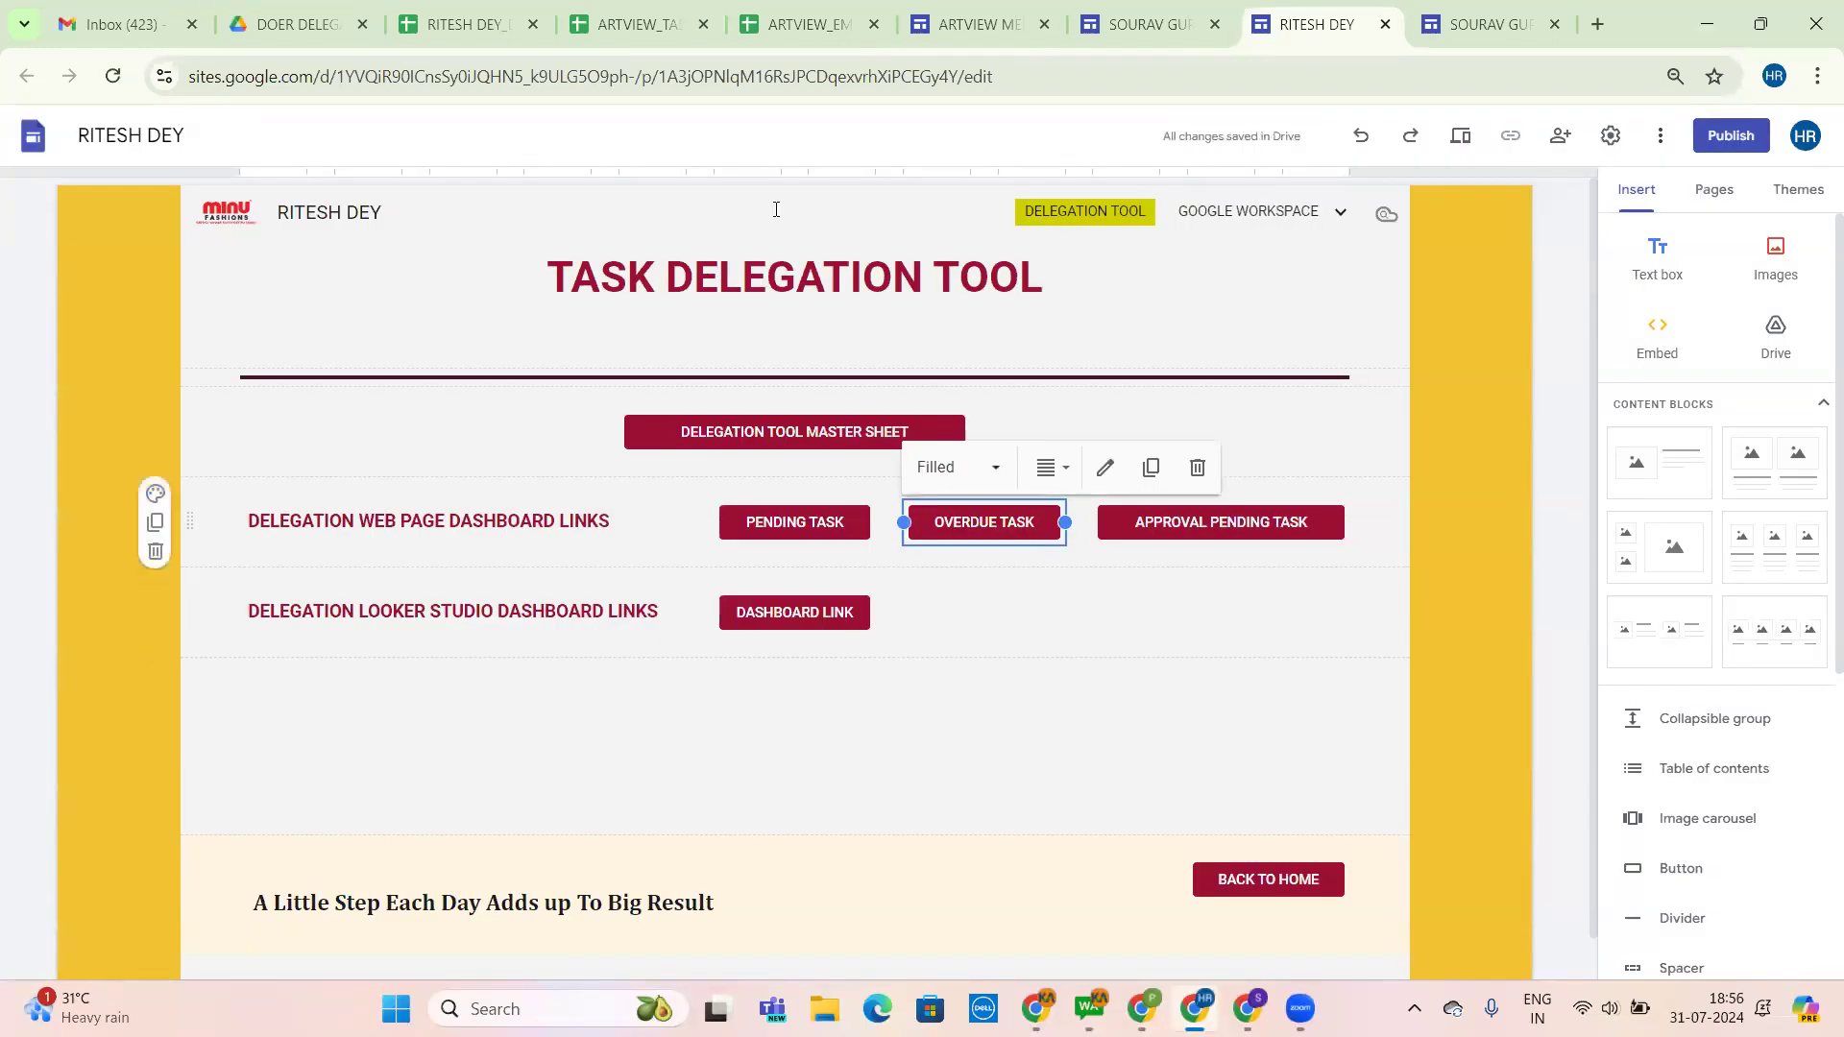
left_click(466, 24)
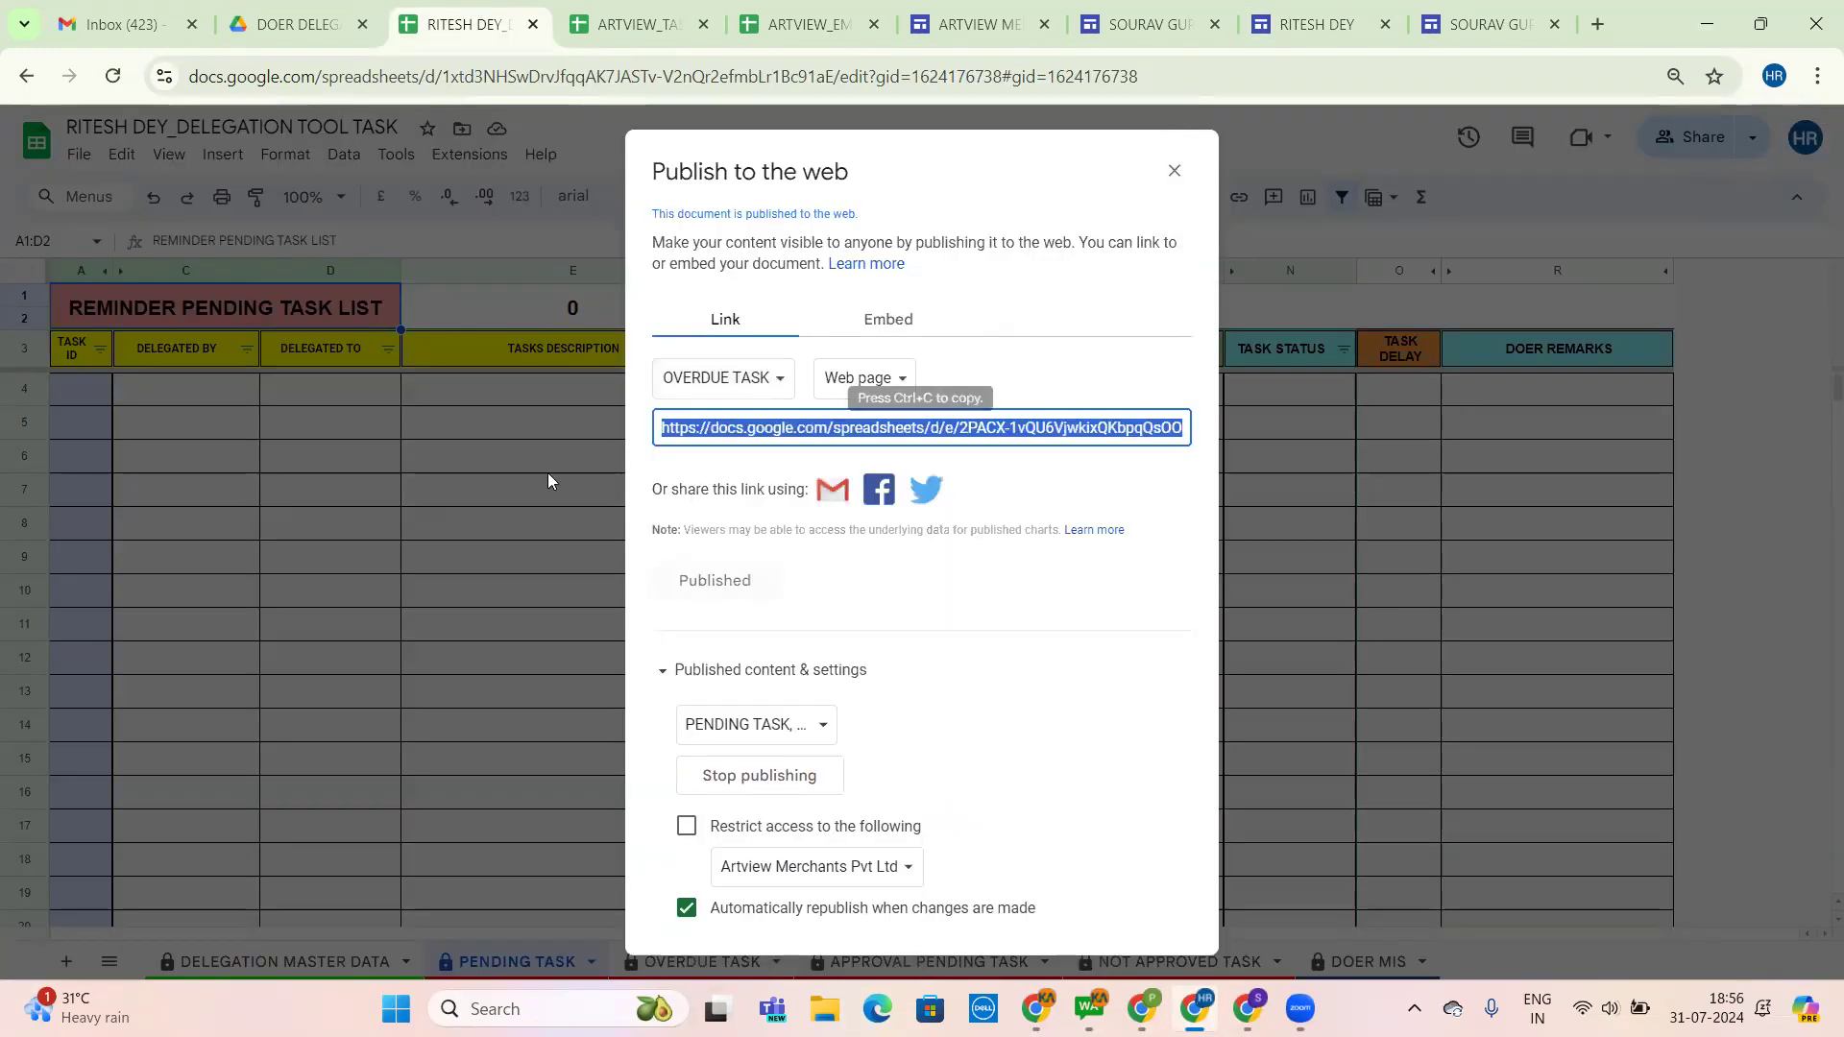
Select APPROVAL PENDING TASK, publish it as a web page, and copy its public link.
left_click(750, 398)
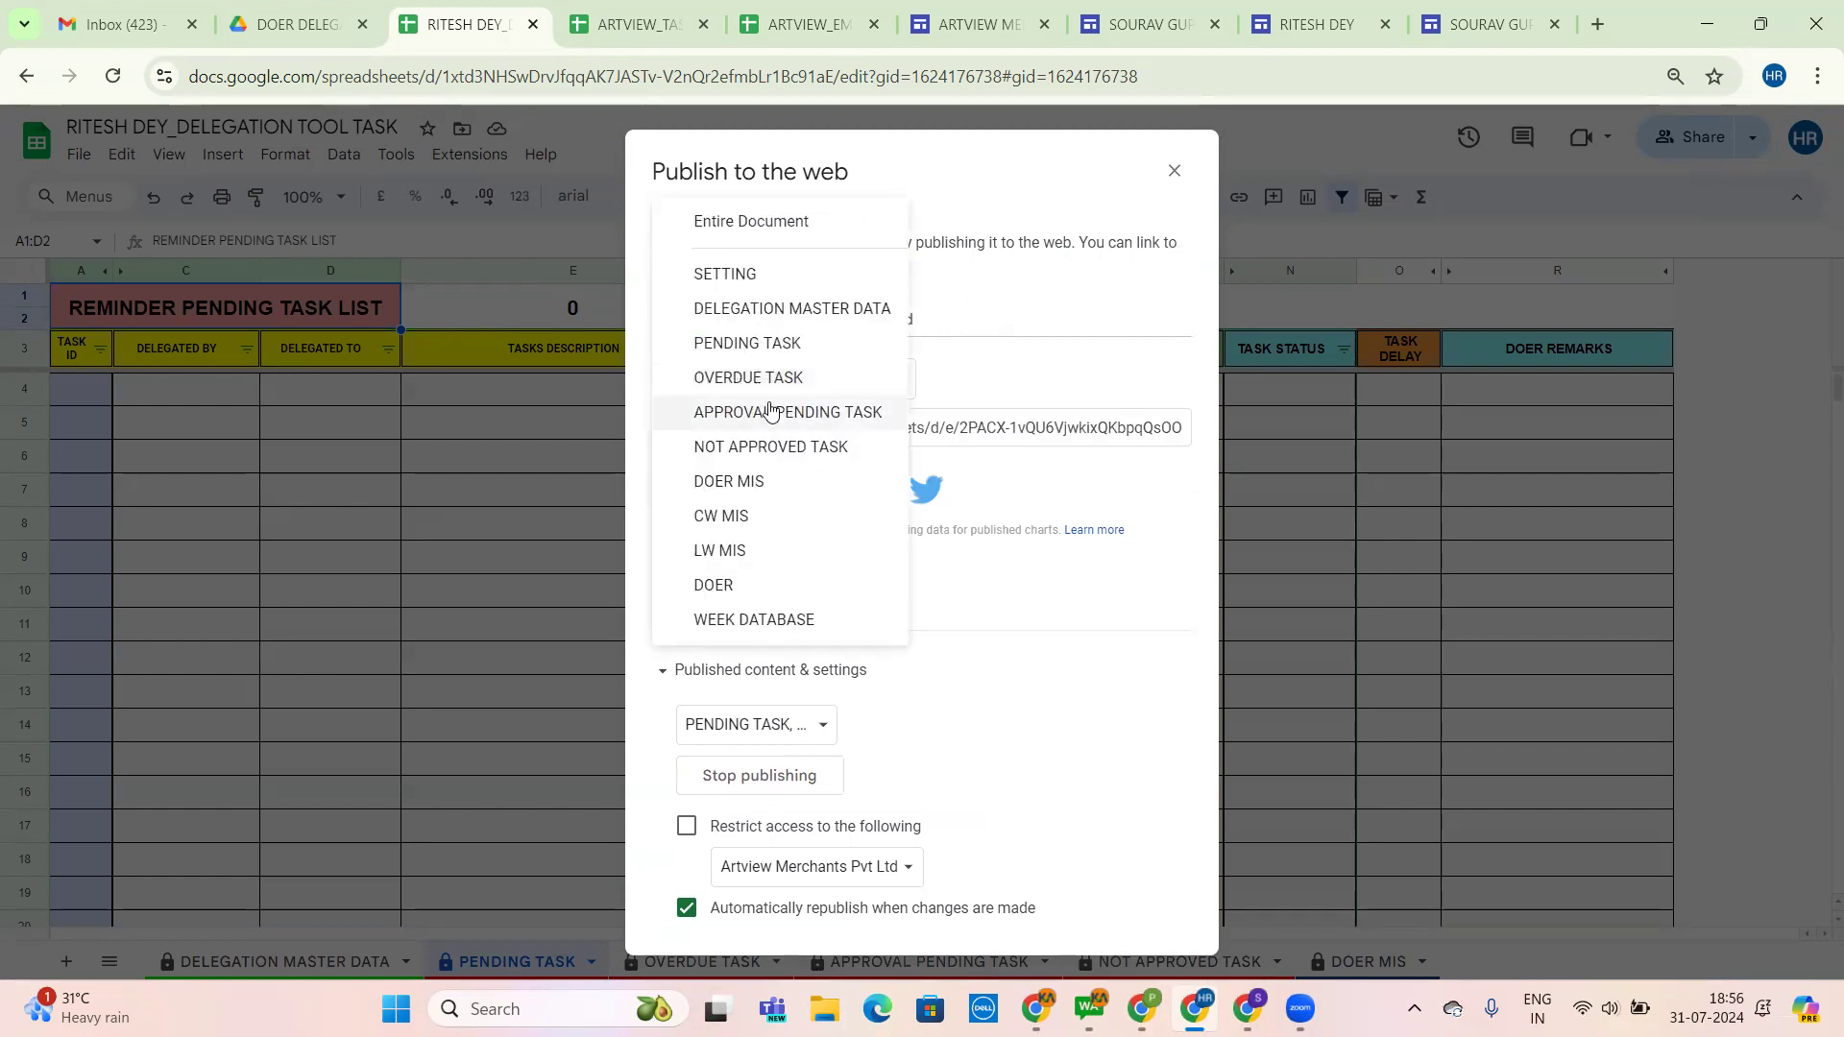
left_click(764, 415)
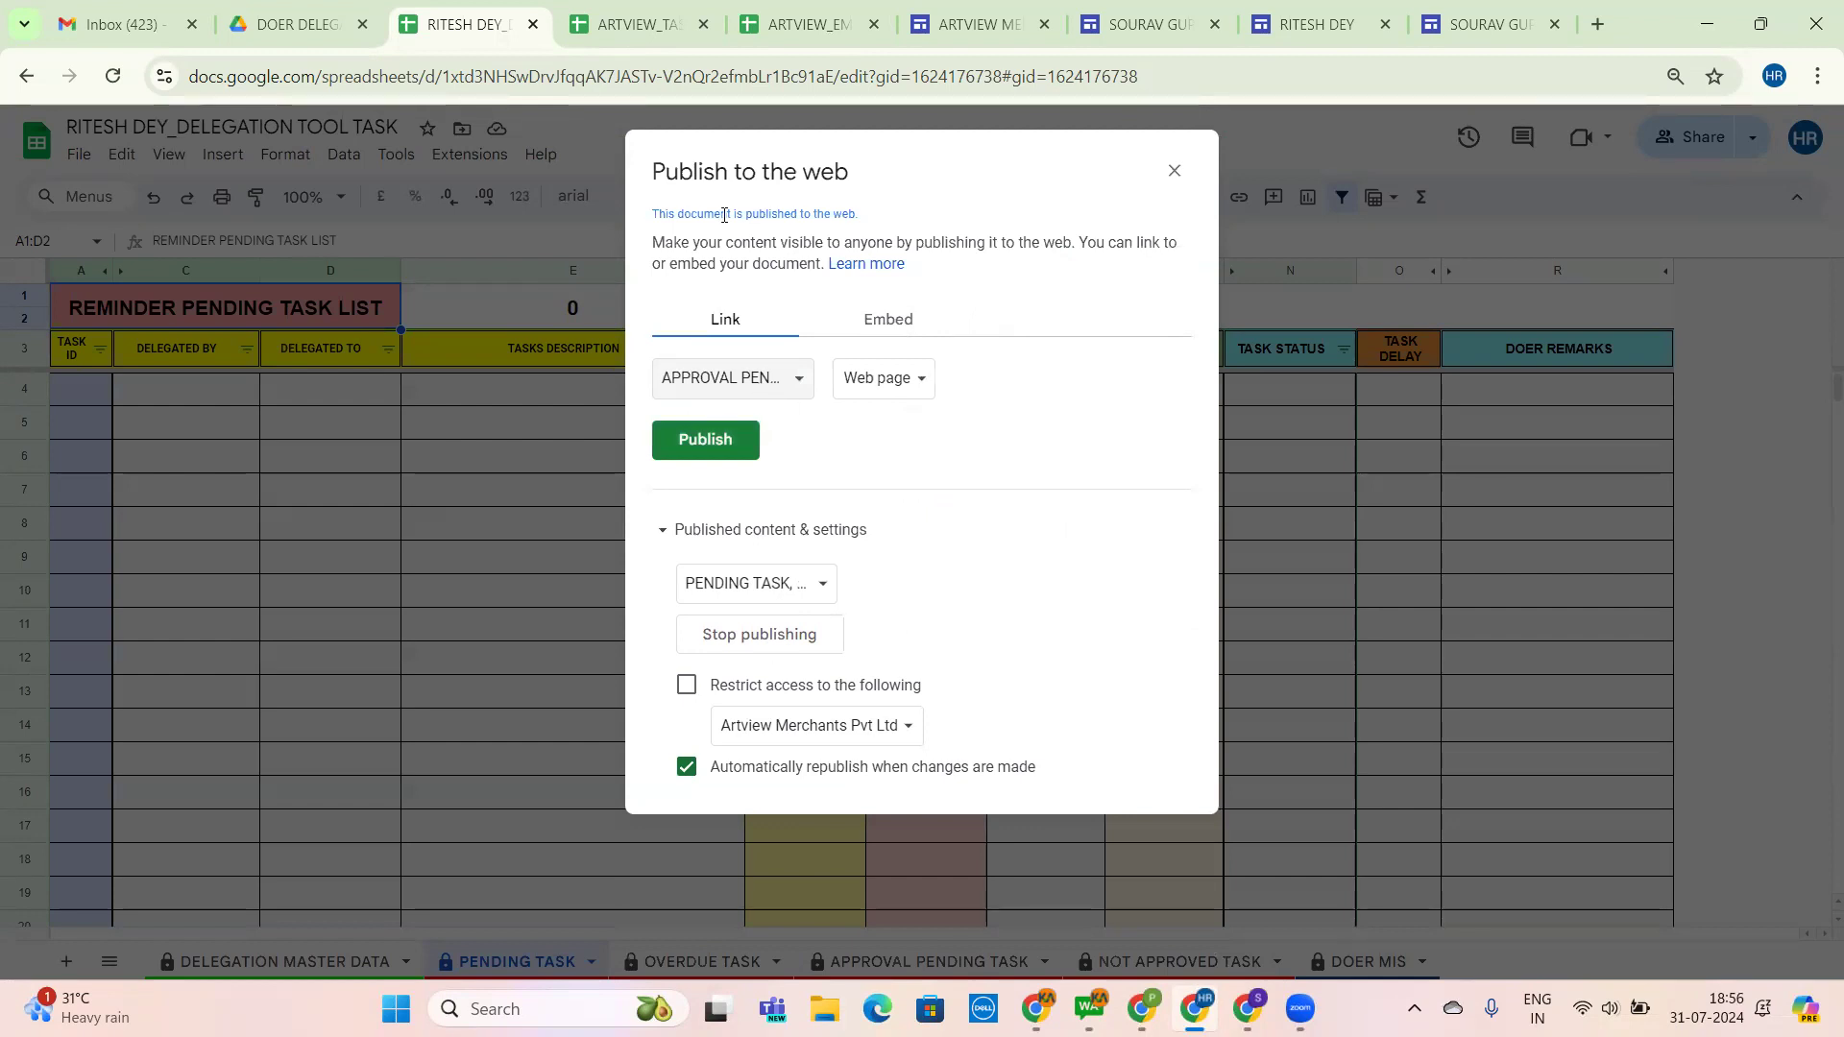
left_click(1315, 24)
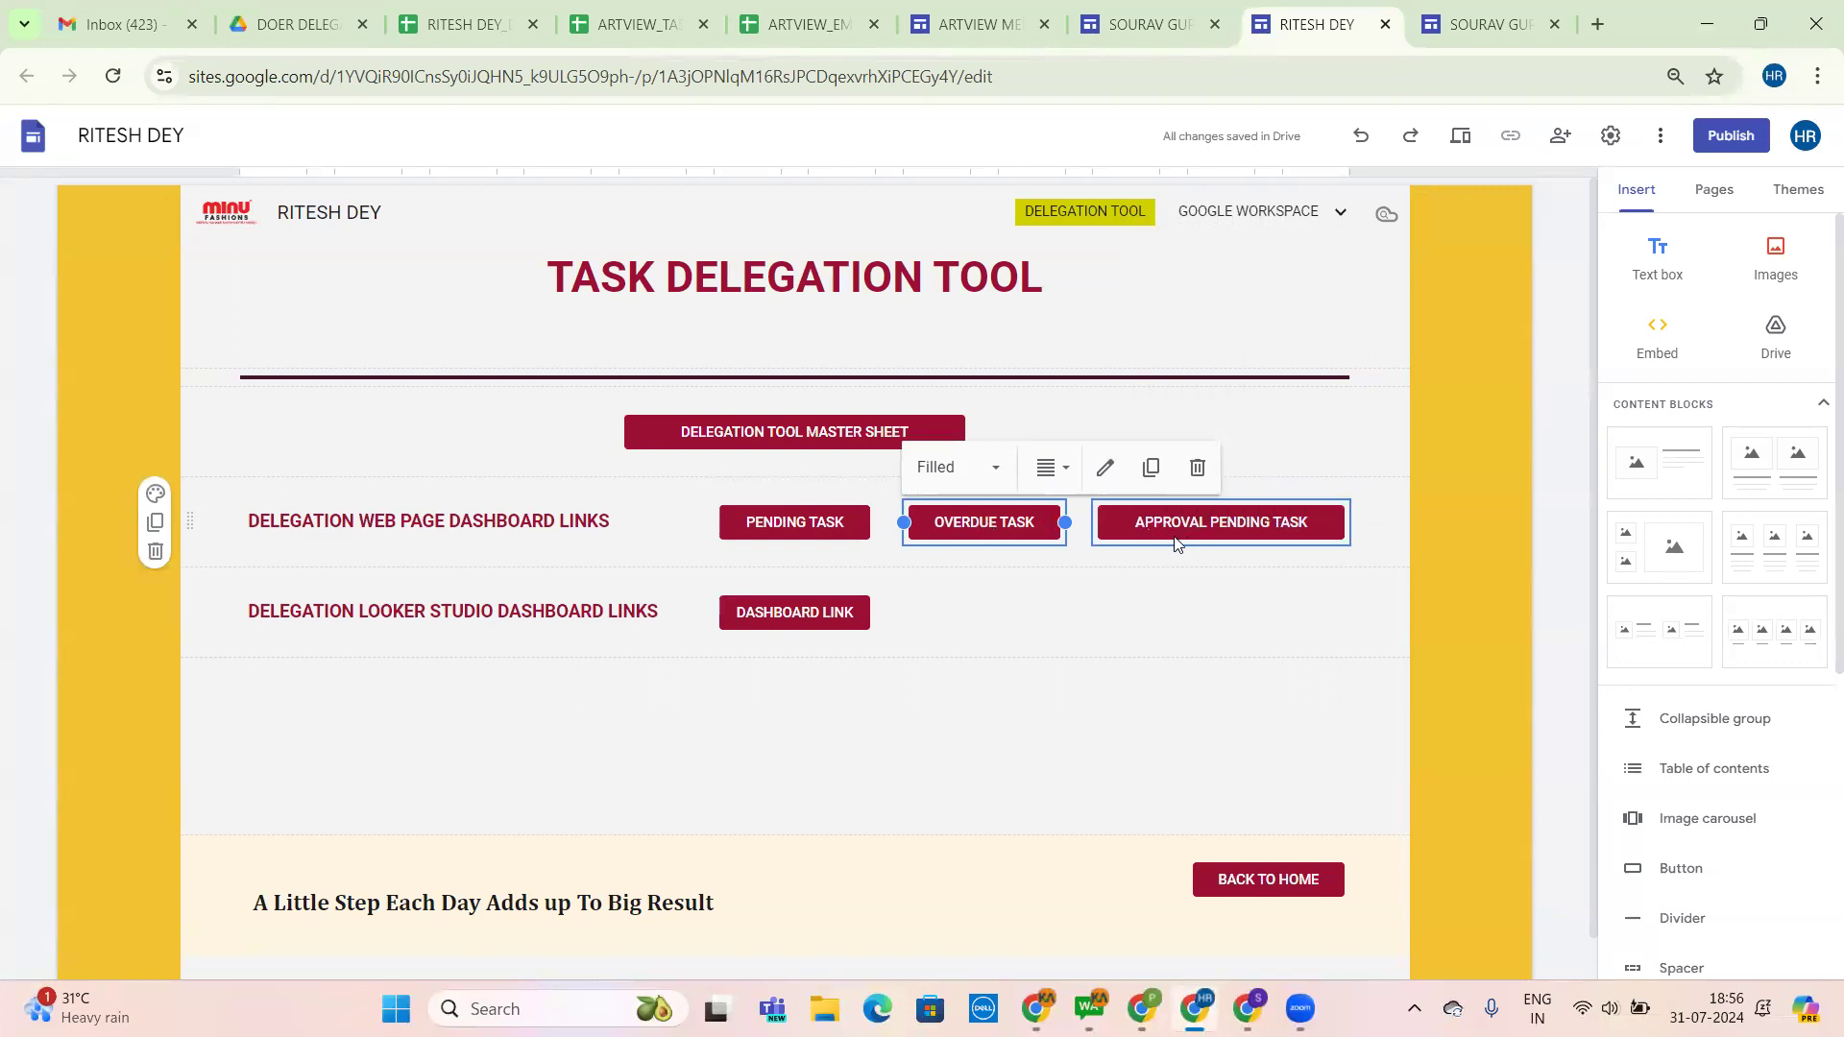
left_click(468, 24)
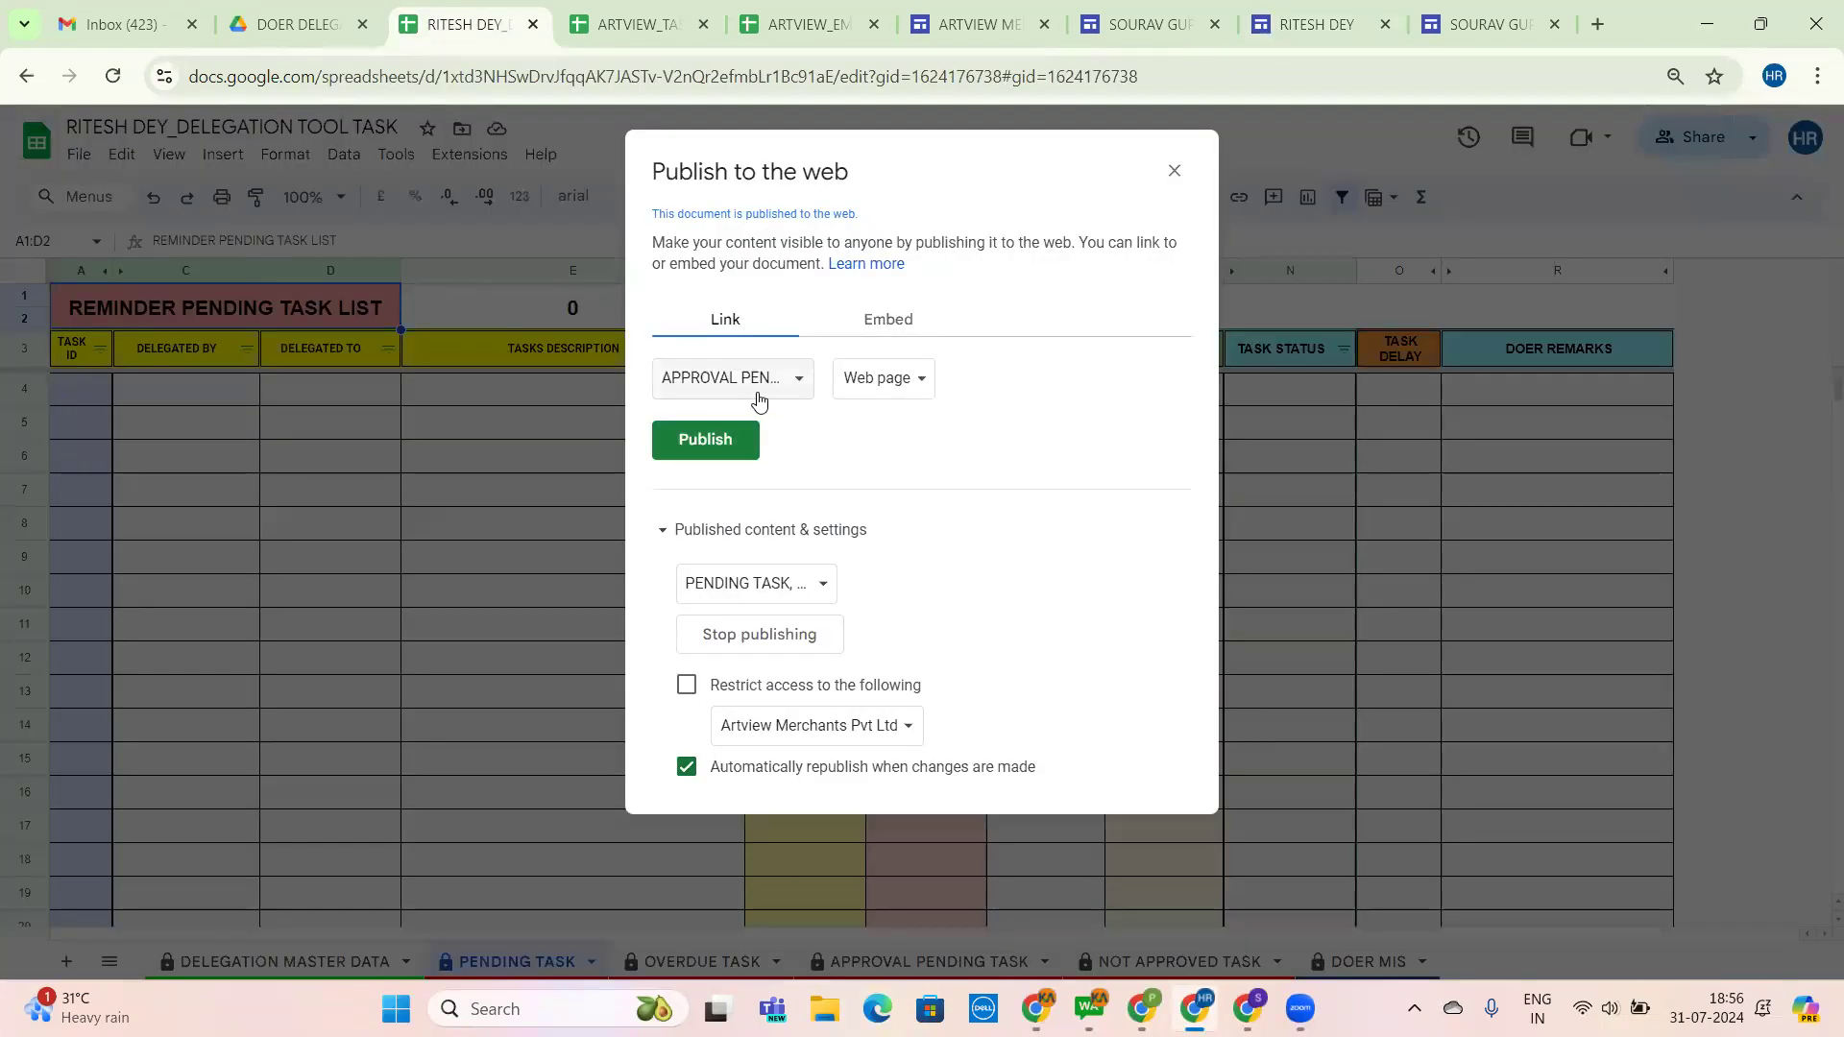
left_click(709, 442)
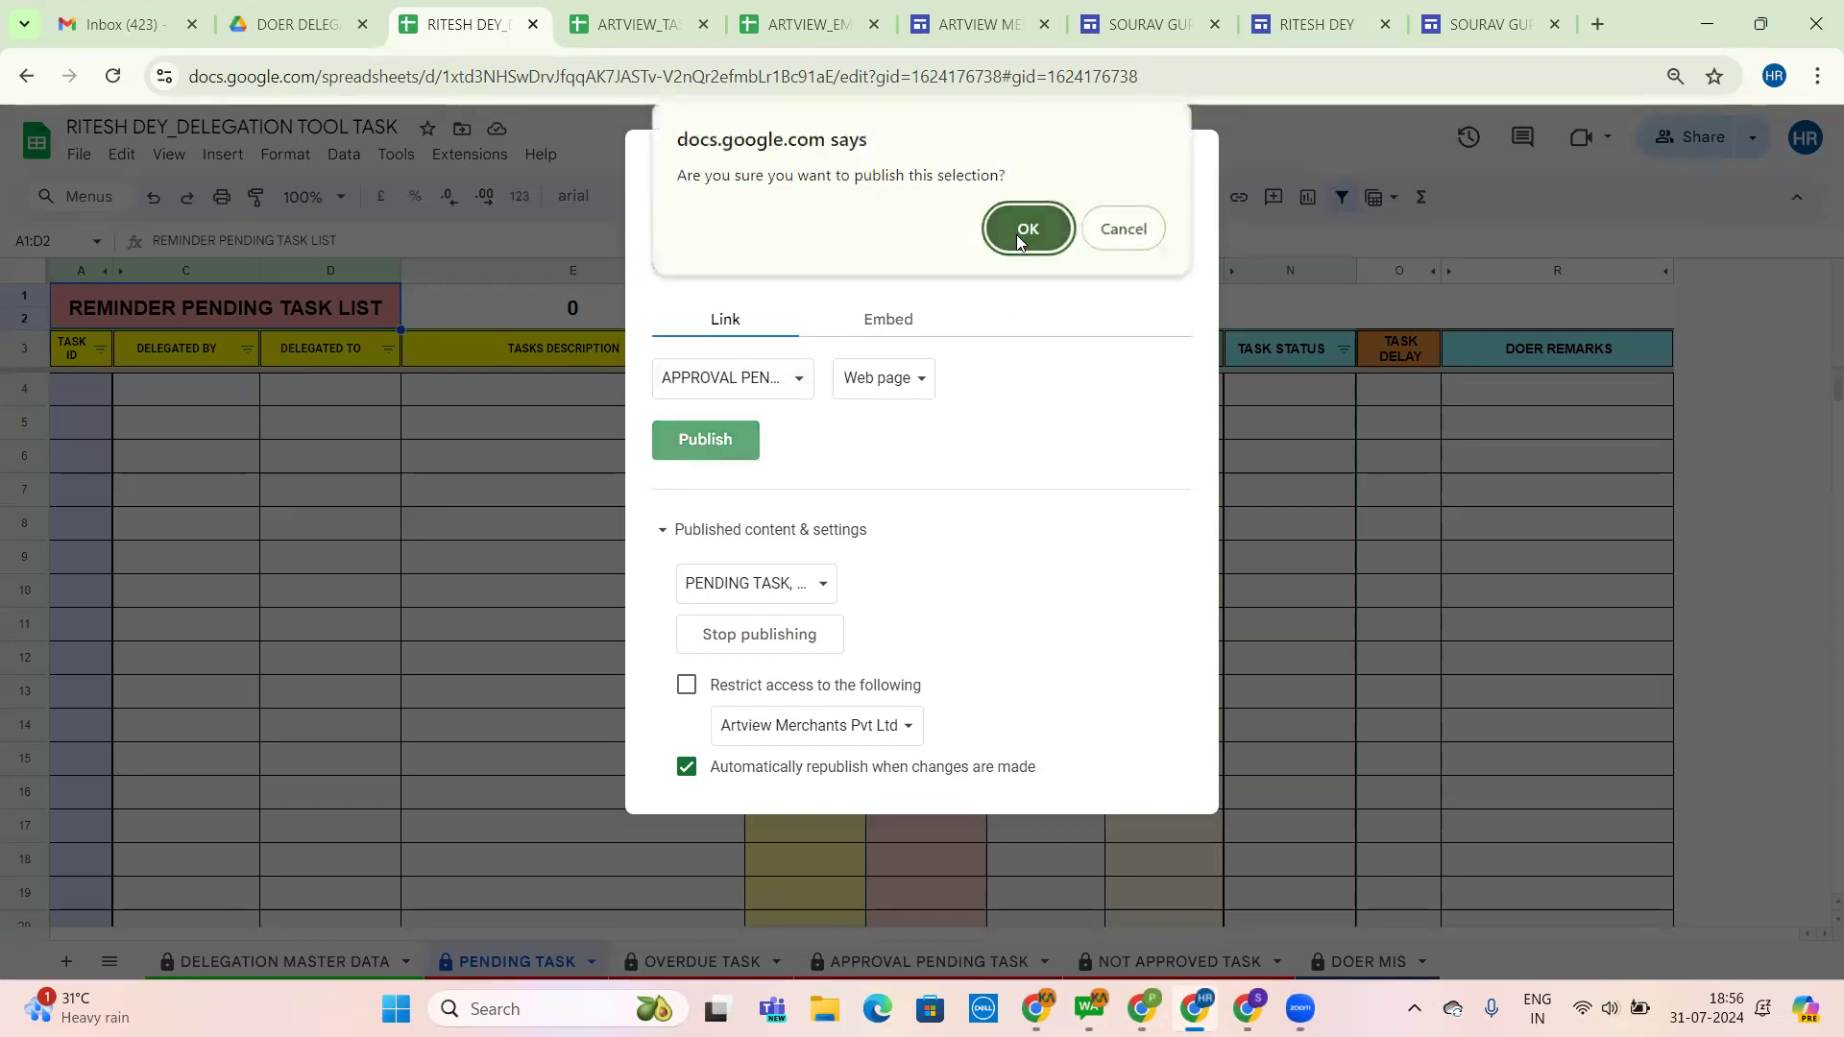
left_click(1020, 233)
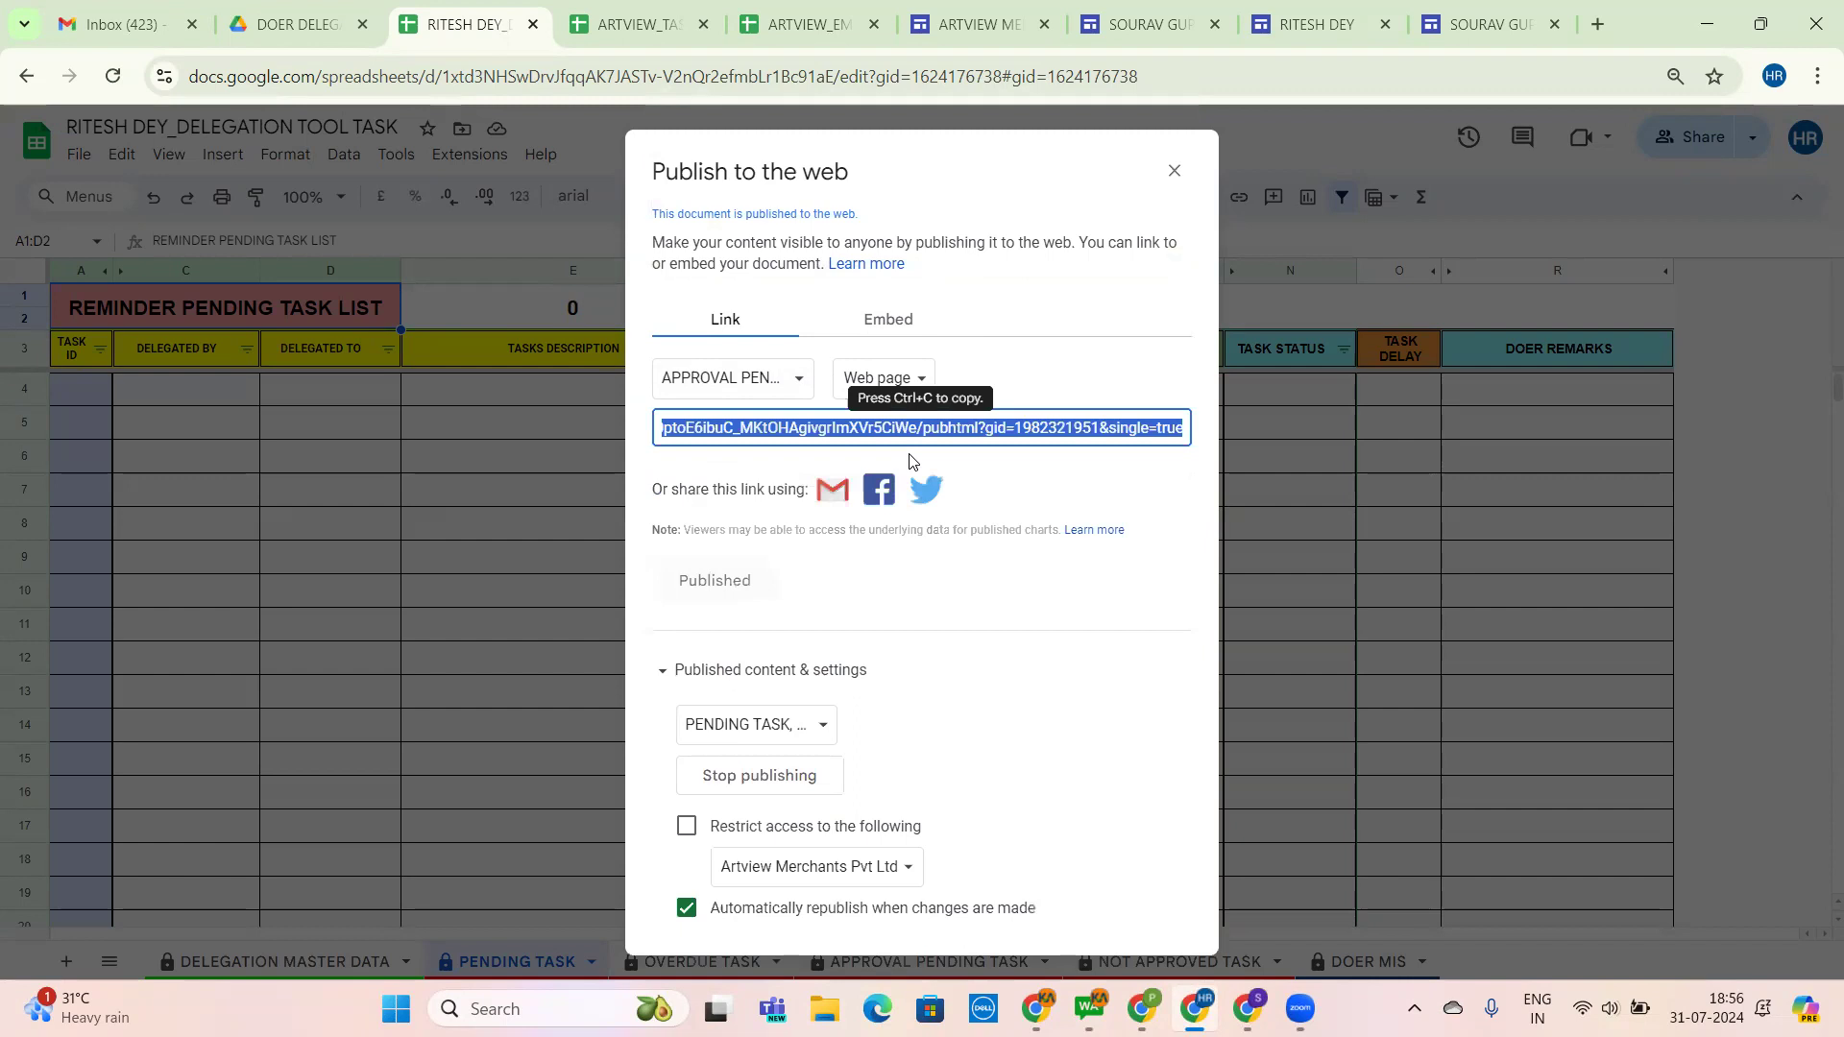
key("ctrl+c")
left_click(1349, 37)
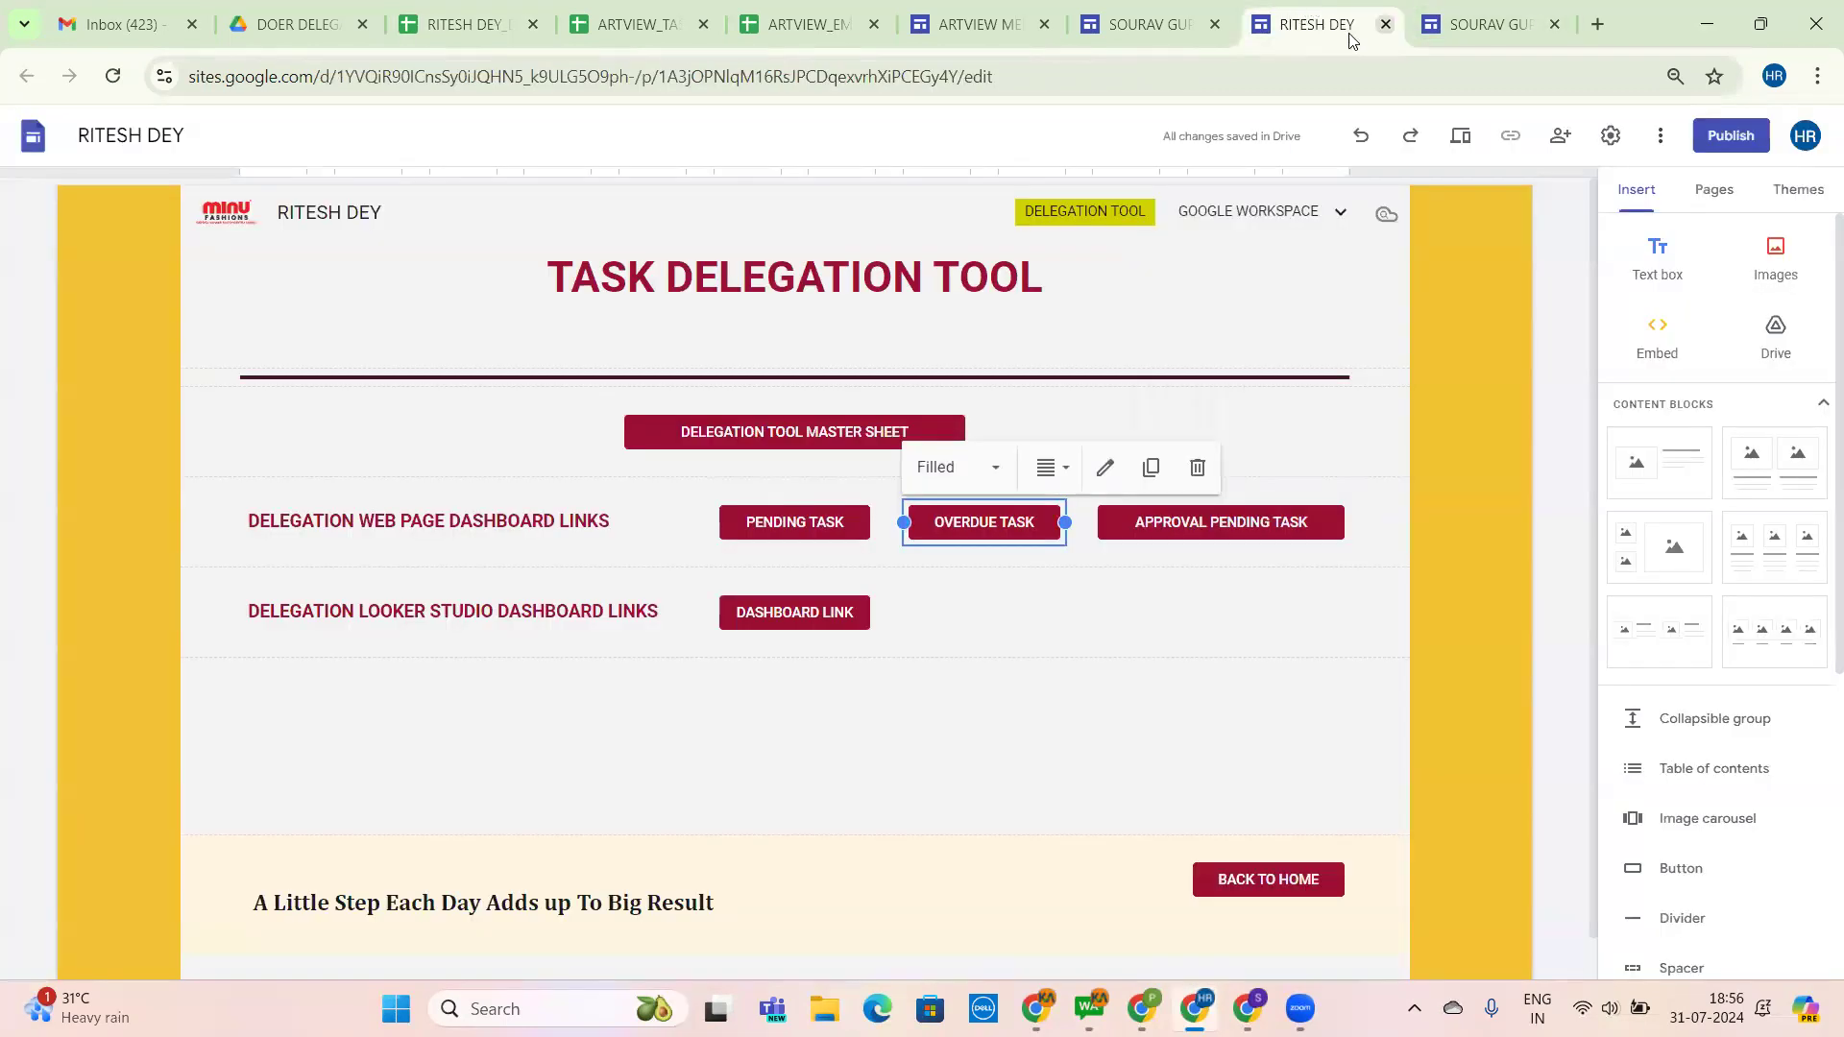
Replace the APPROVAL PENDING TASK button's link with the pasted published-sheet URL and update it.
double_click(1205, 526)
left_click(873, 590)
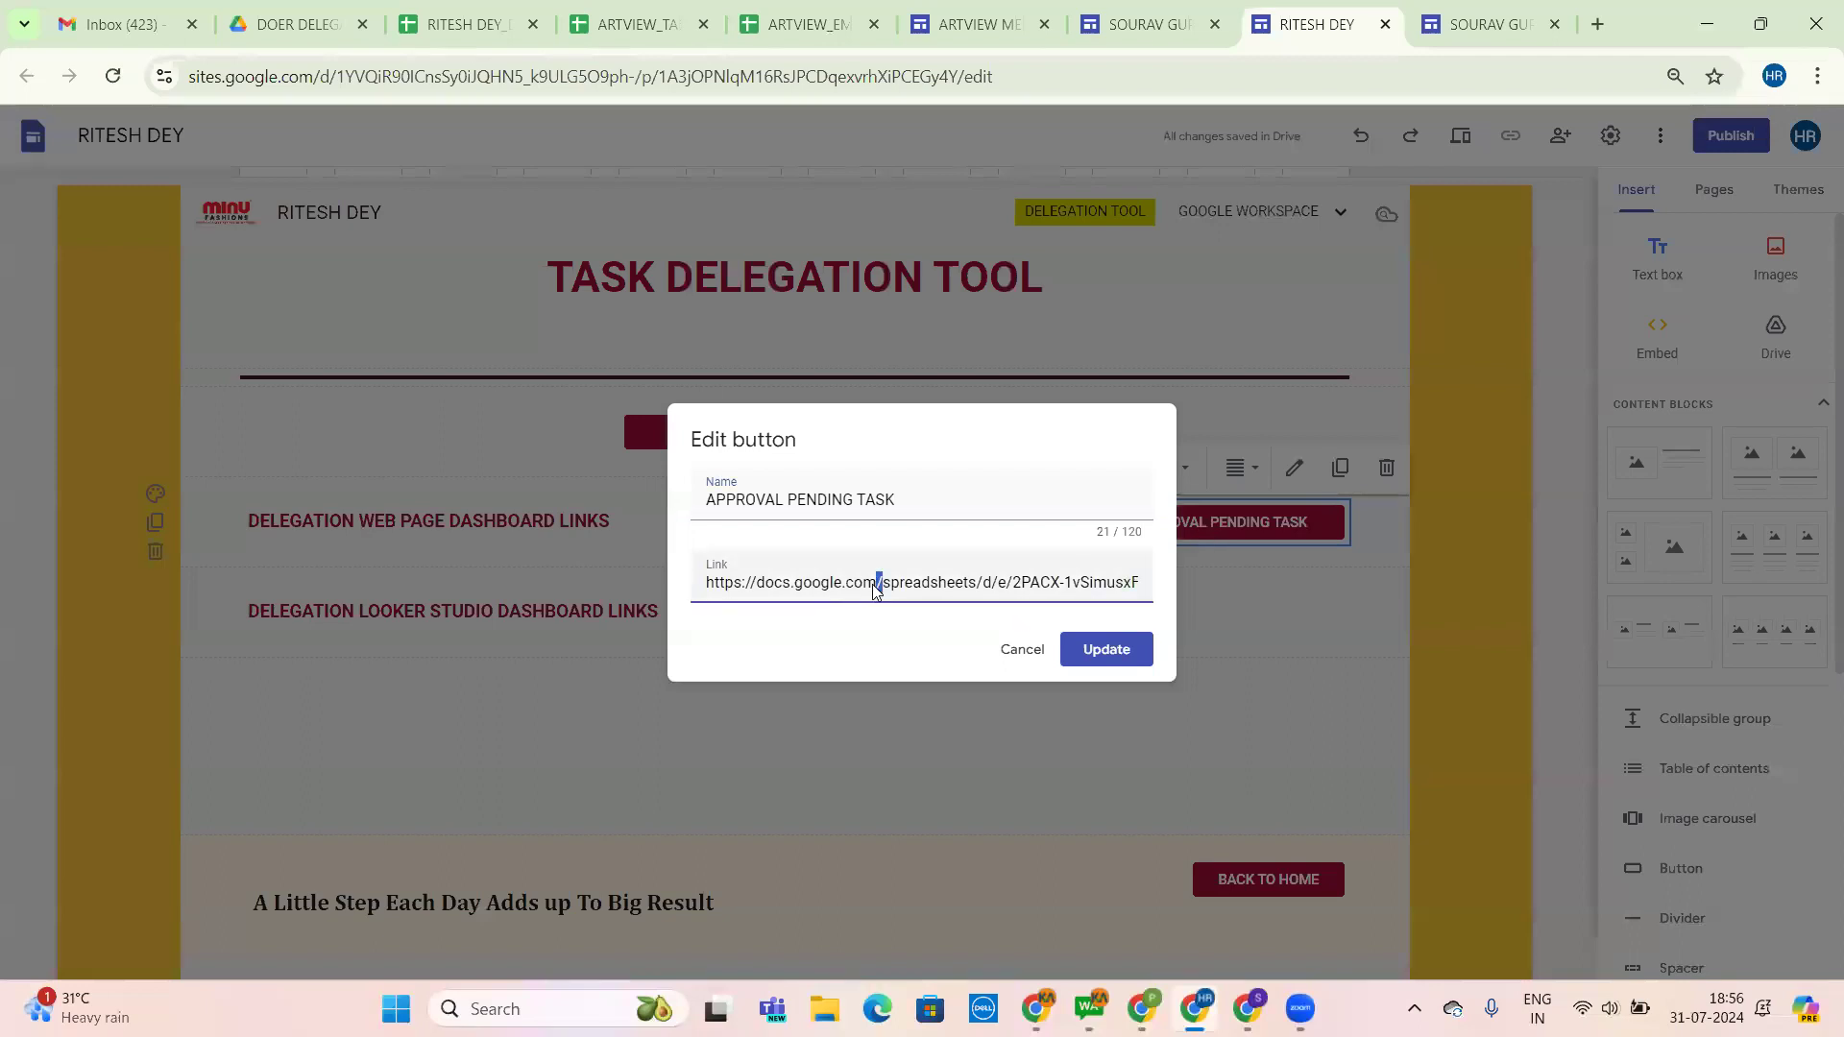
key("ctrl+a")
key("BackSpace")
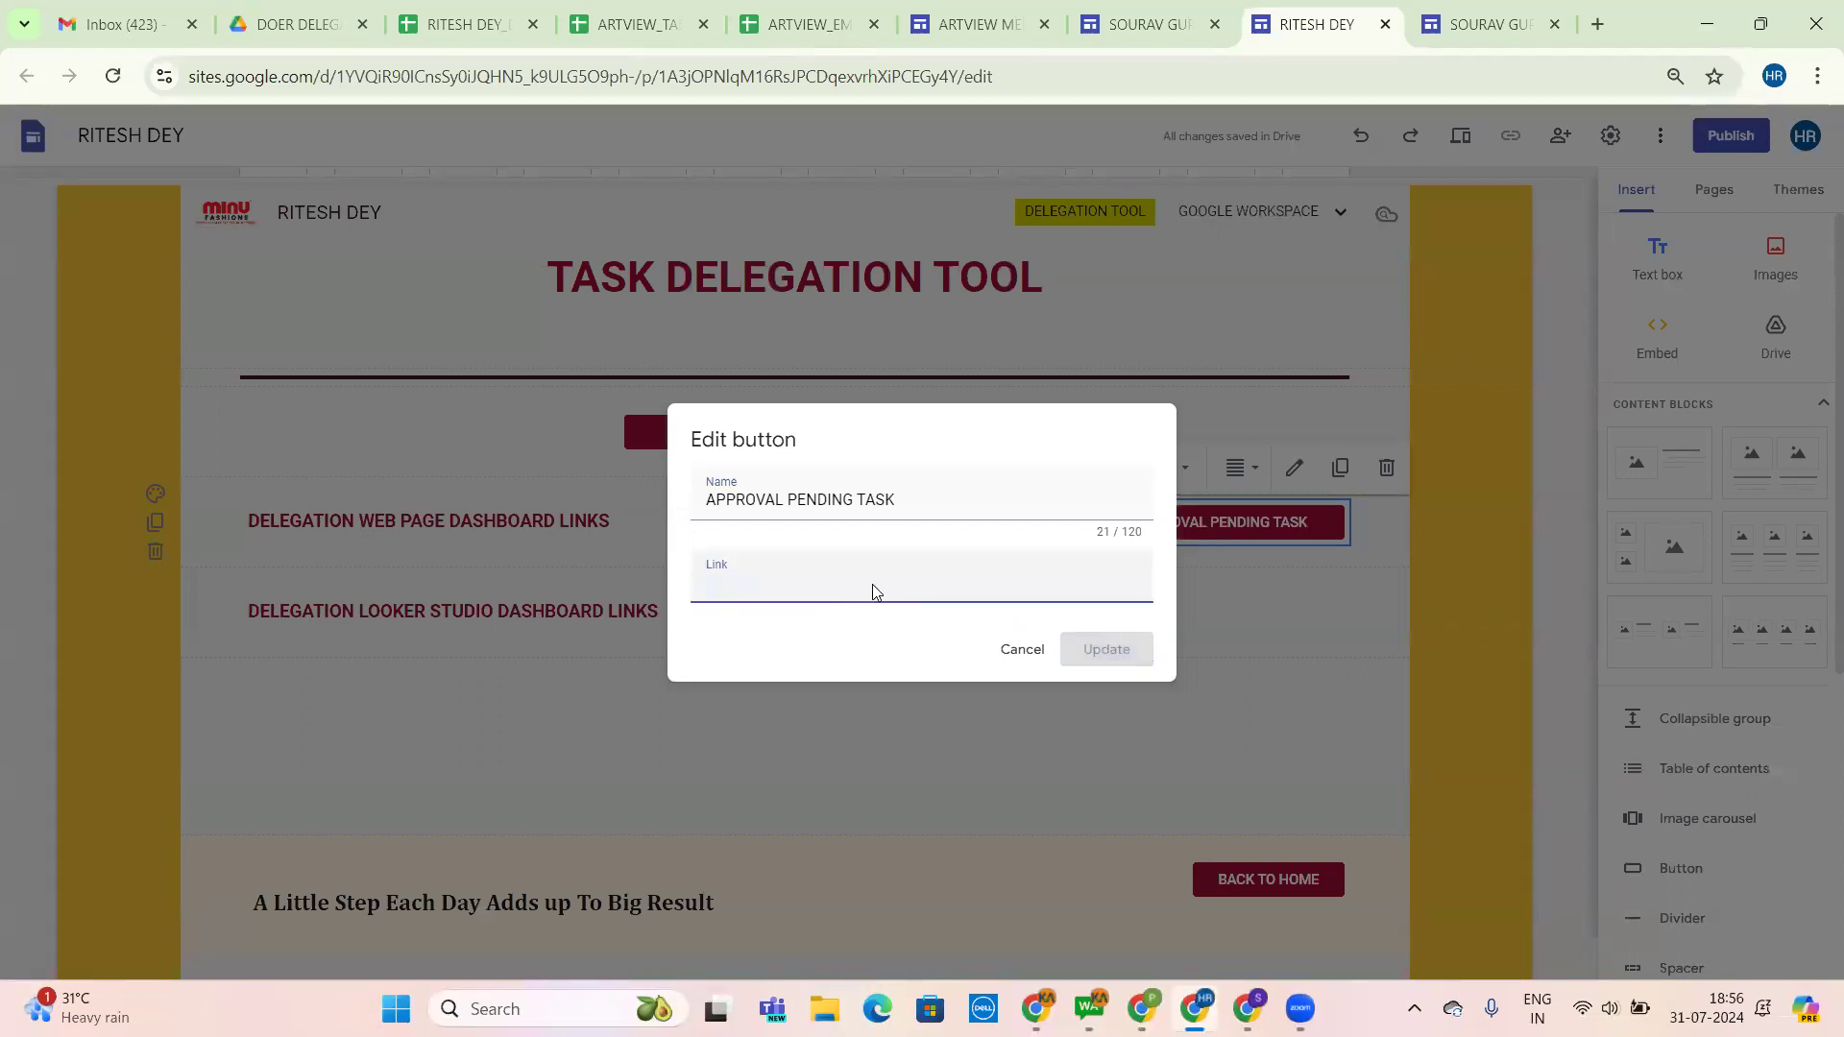
key("ctrl+v")
left_click(1144, 646)
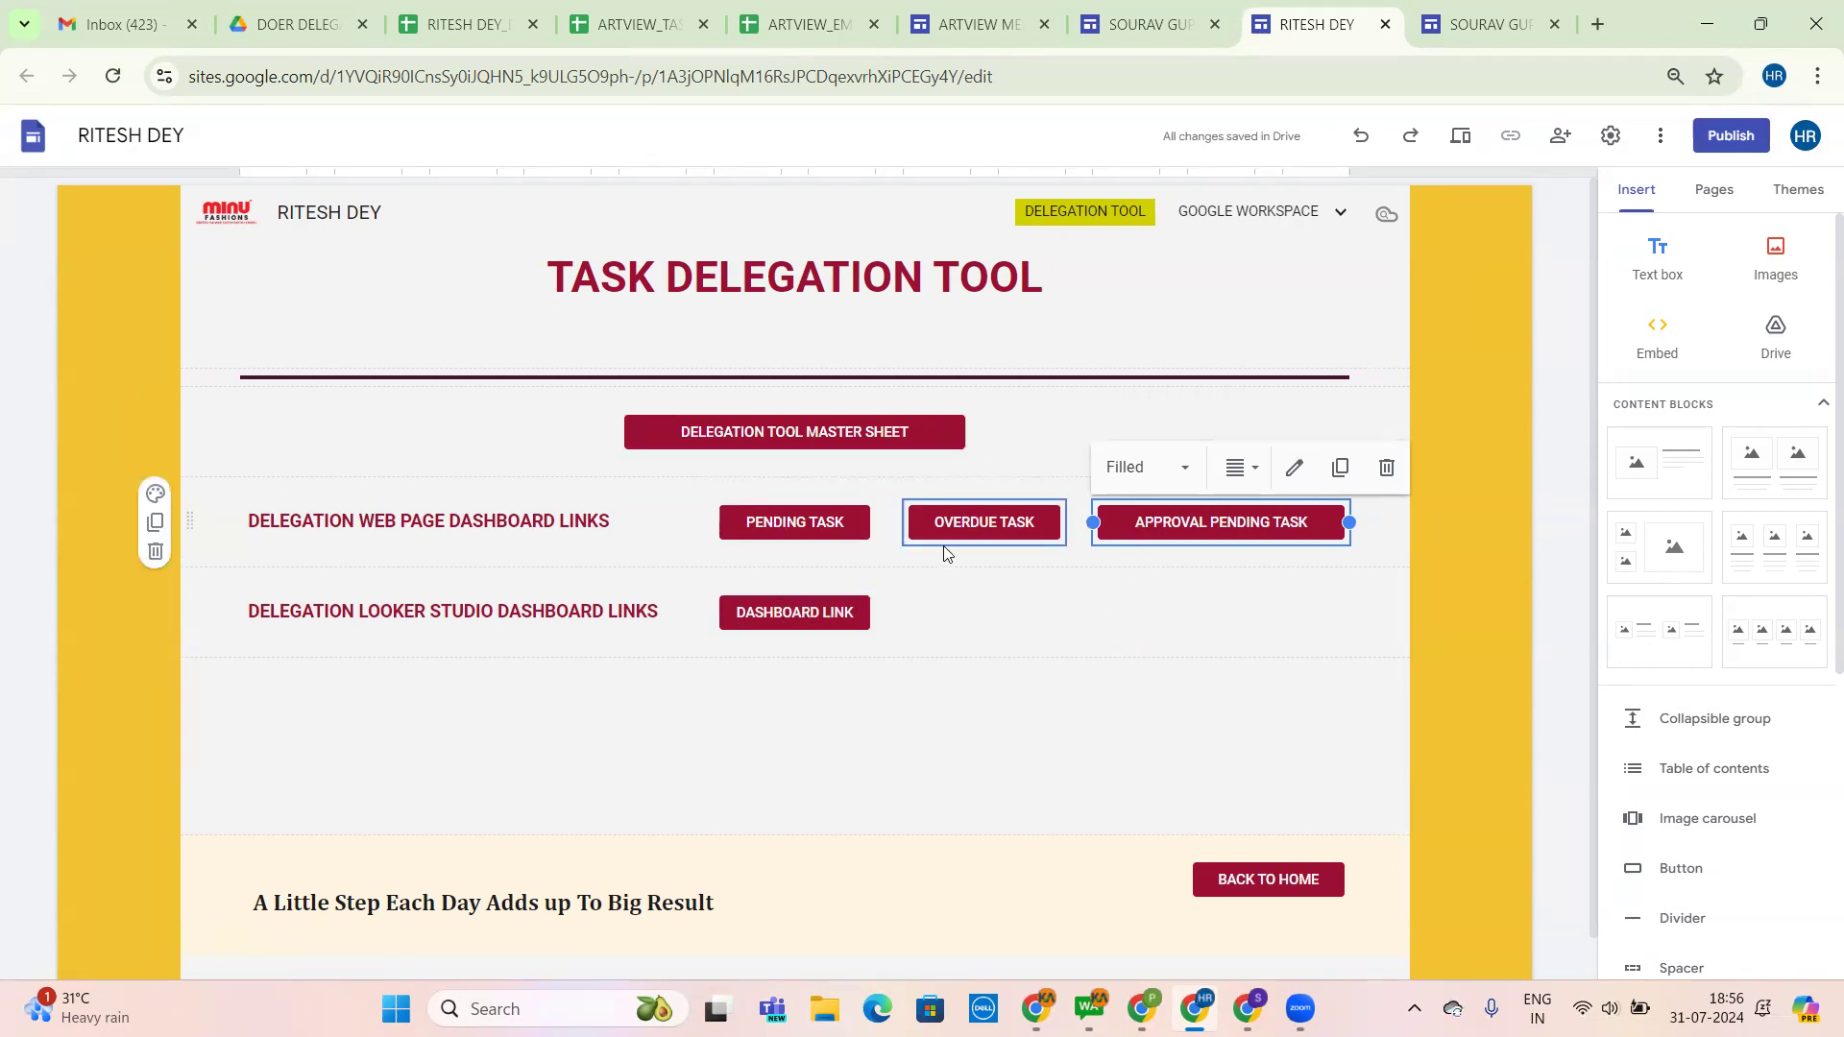
Publish the Task Delegation Tool site, keeping its default web address.
left_click(1717, 137)
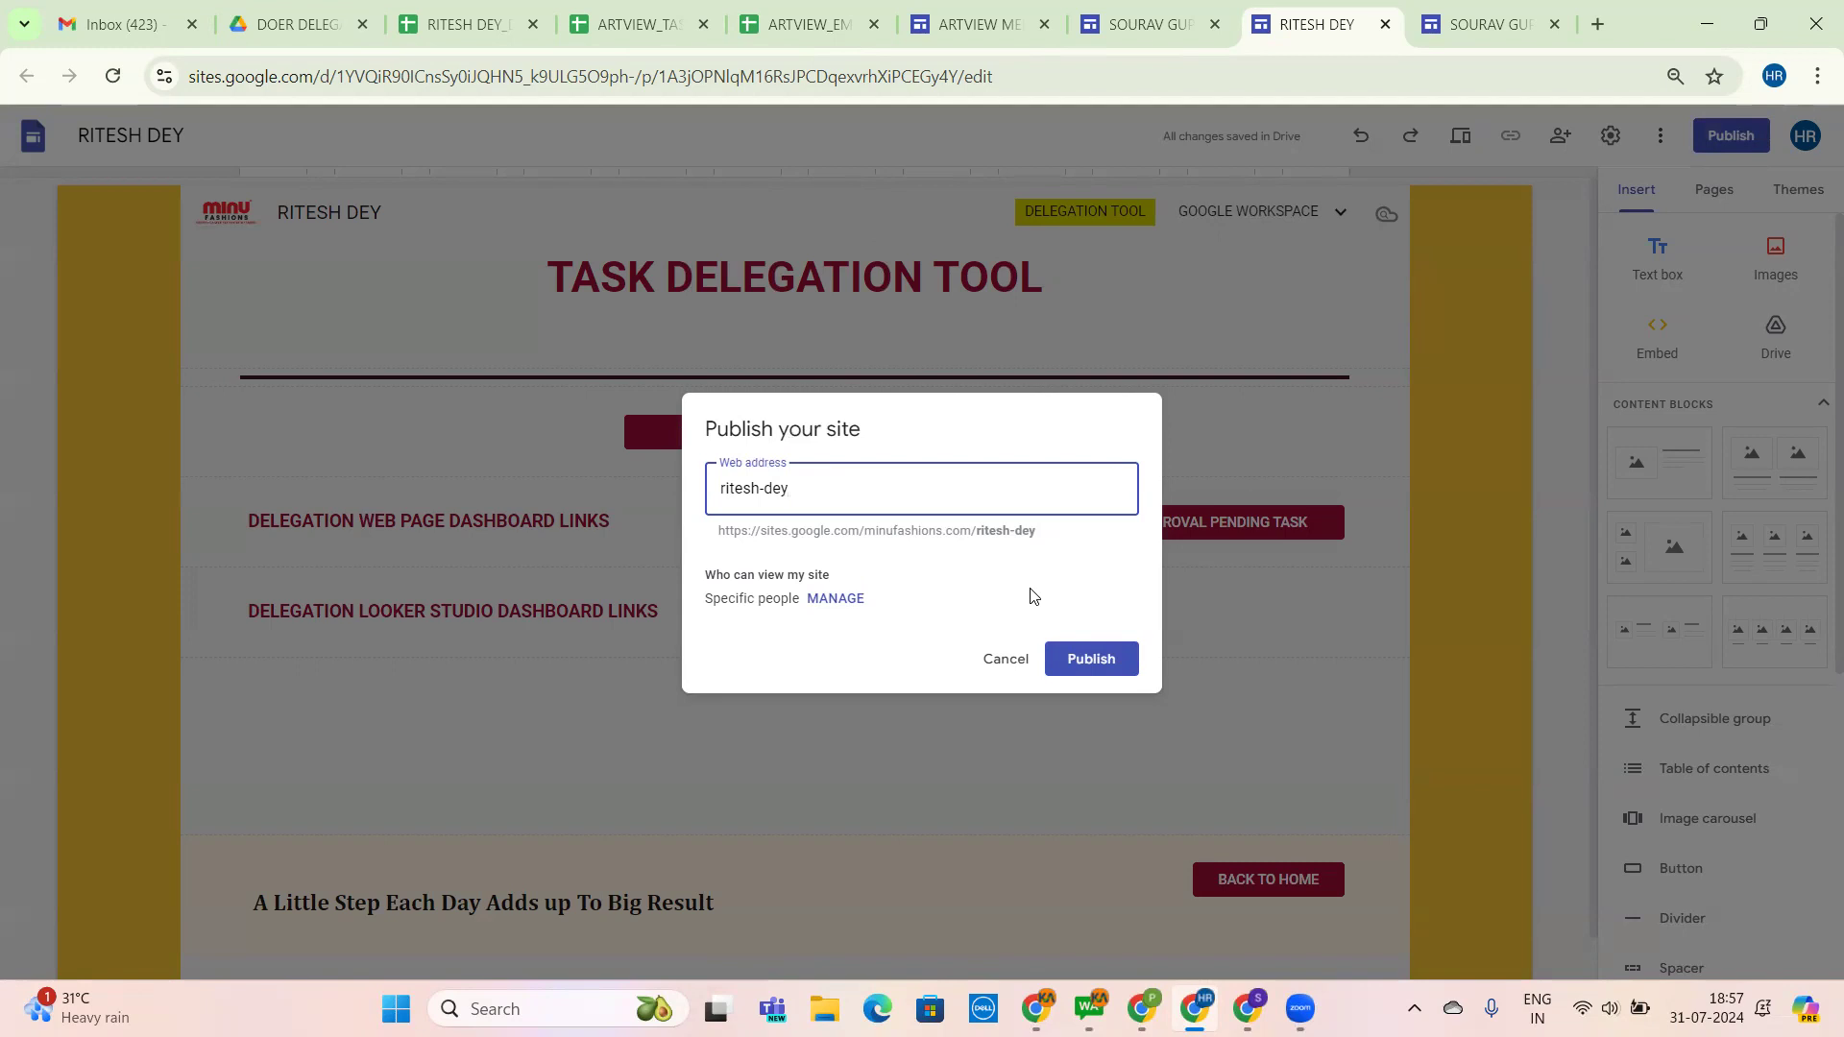
left_click(1090, 657)
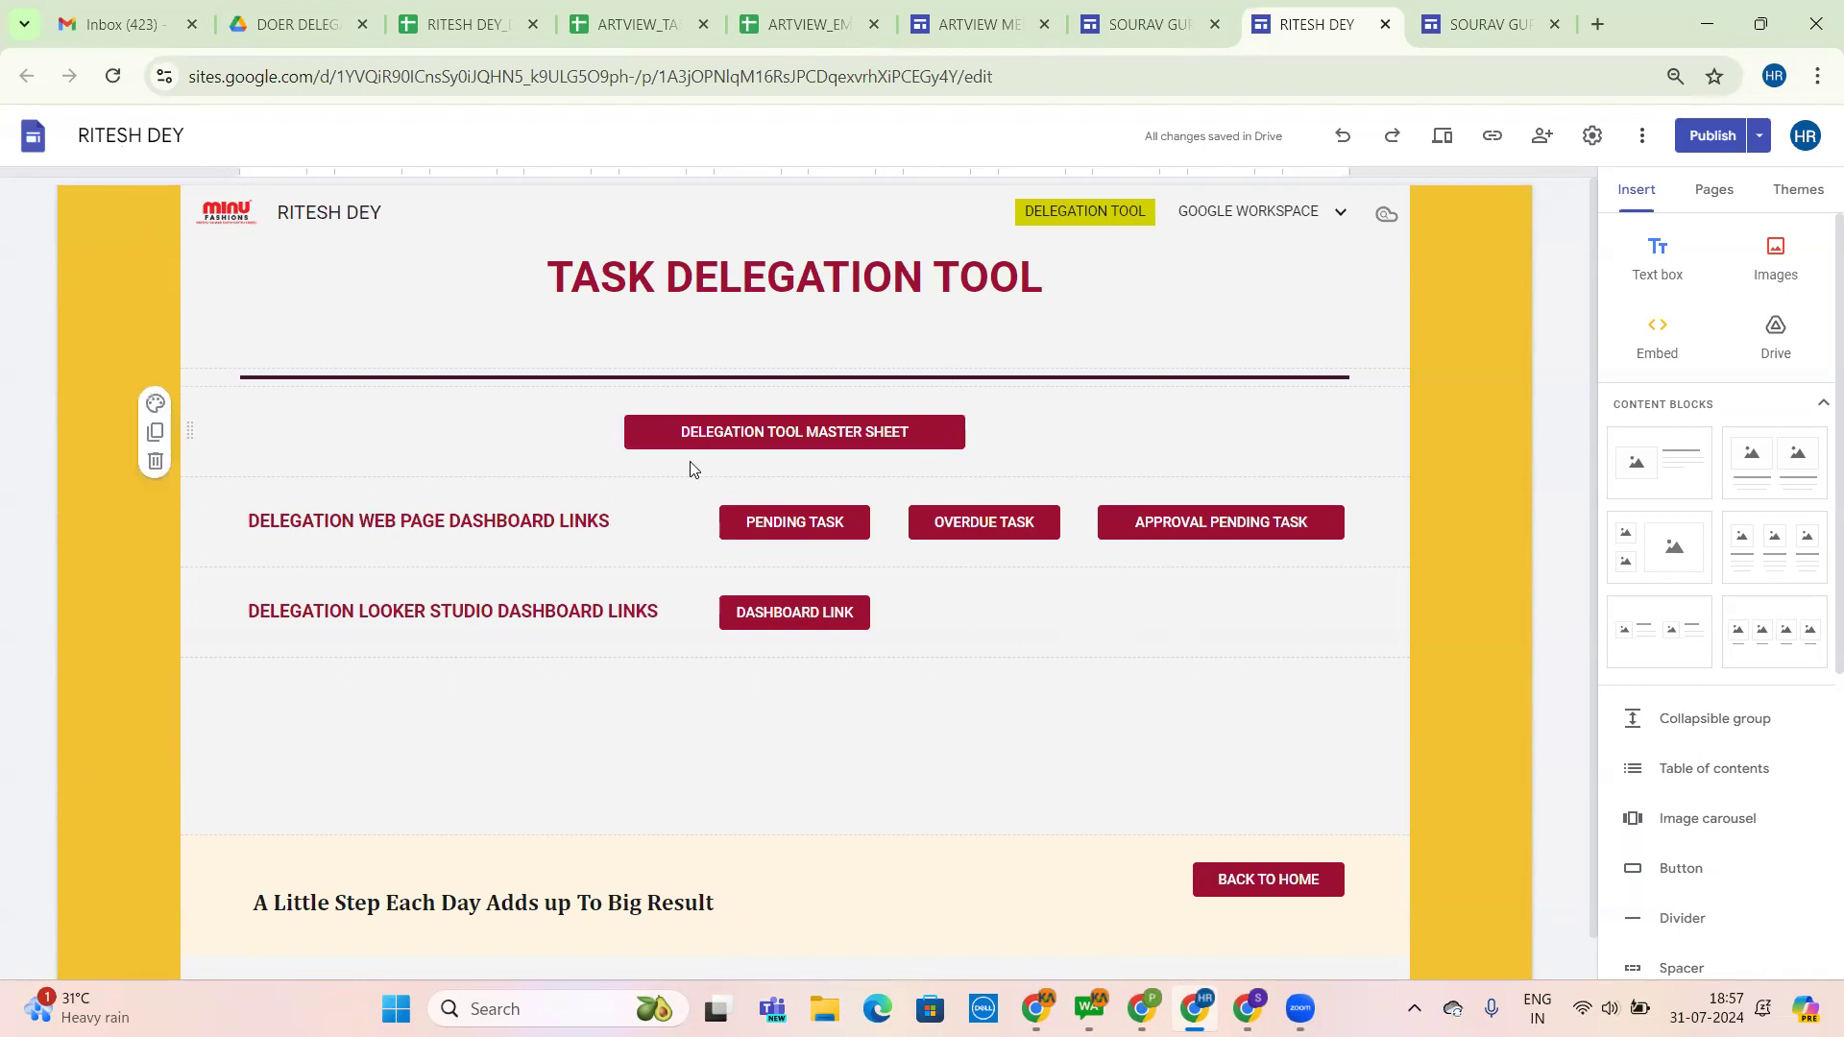
Copy the published delegation site link and move to the ARTVIEW MERCHANTS site editor.
left_click(1491, 139)
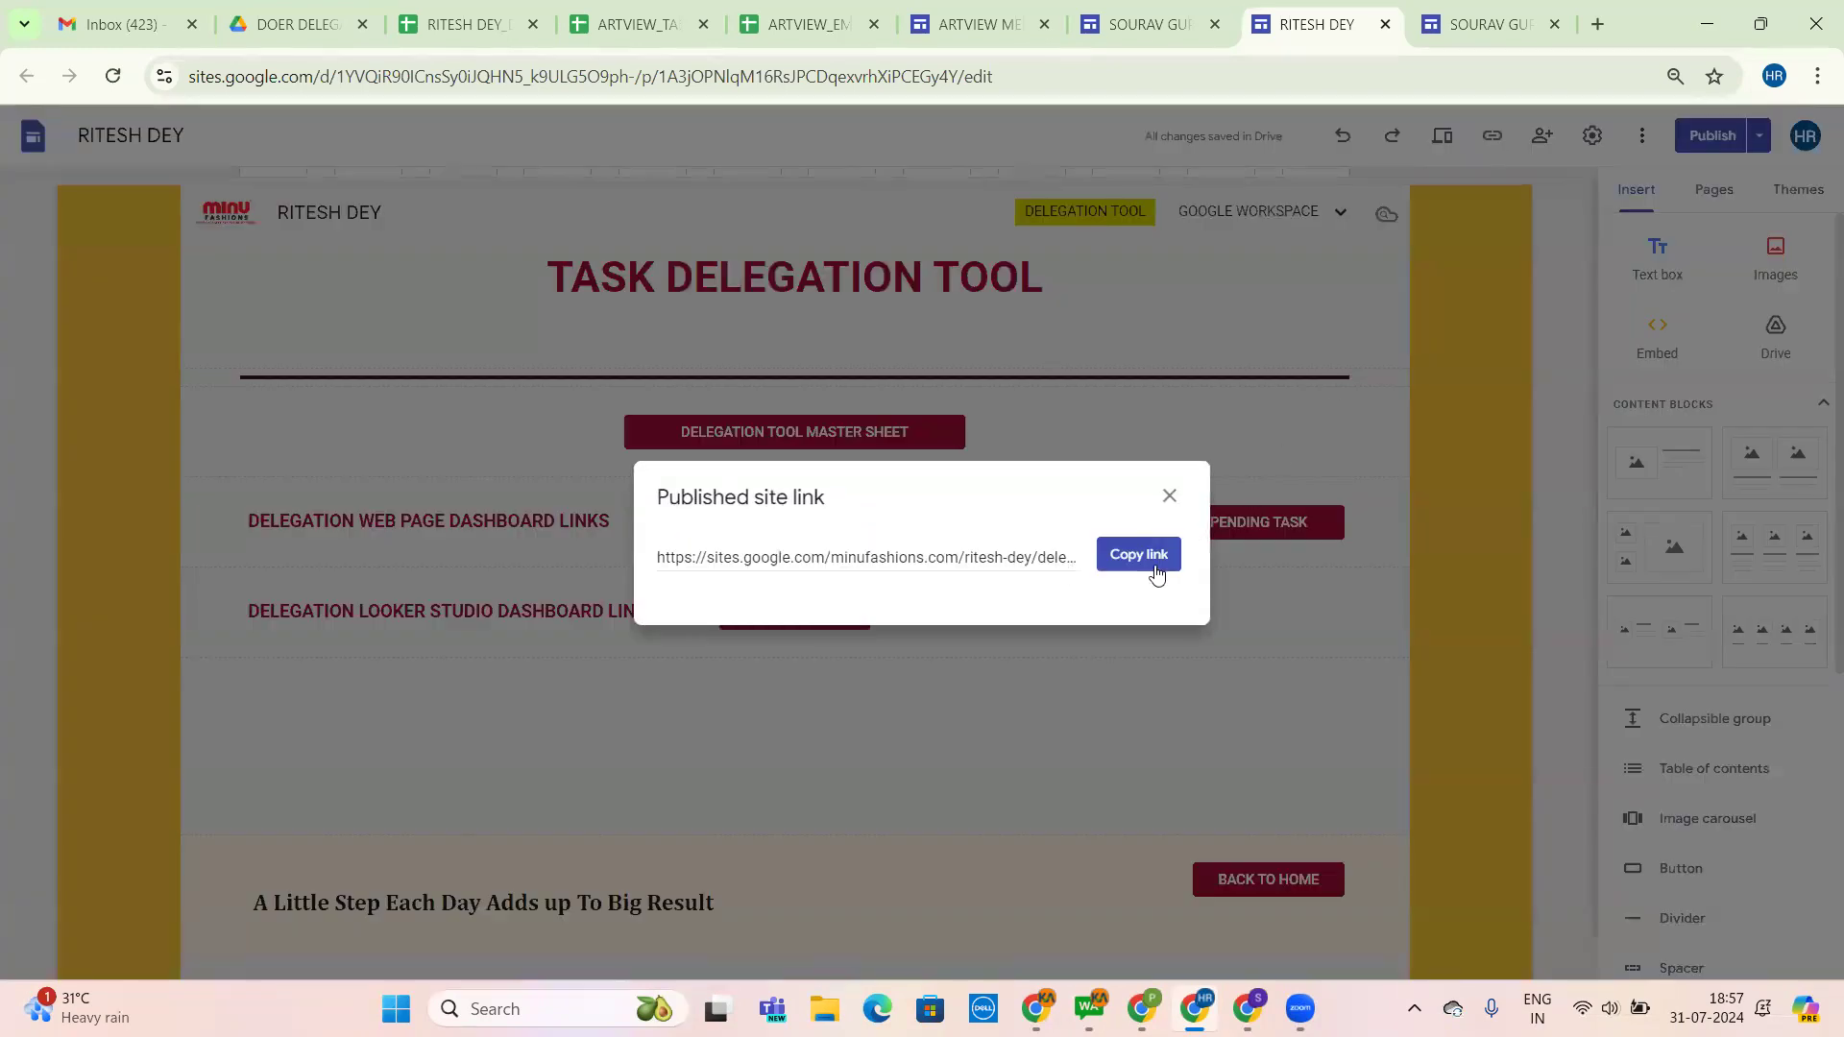
left_click(1128, 566)
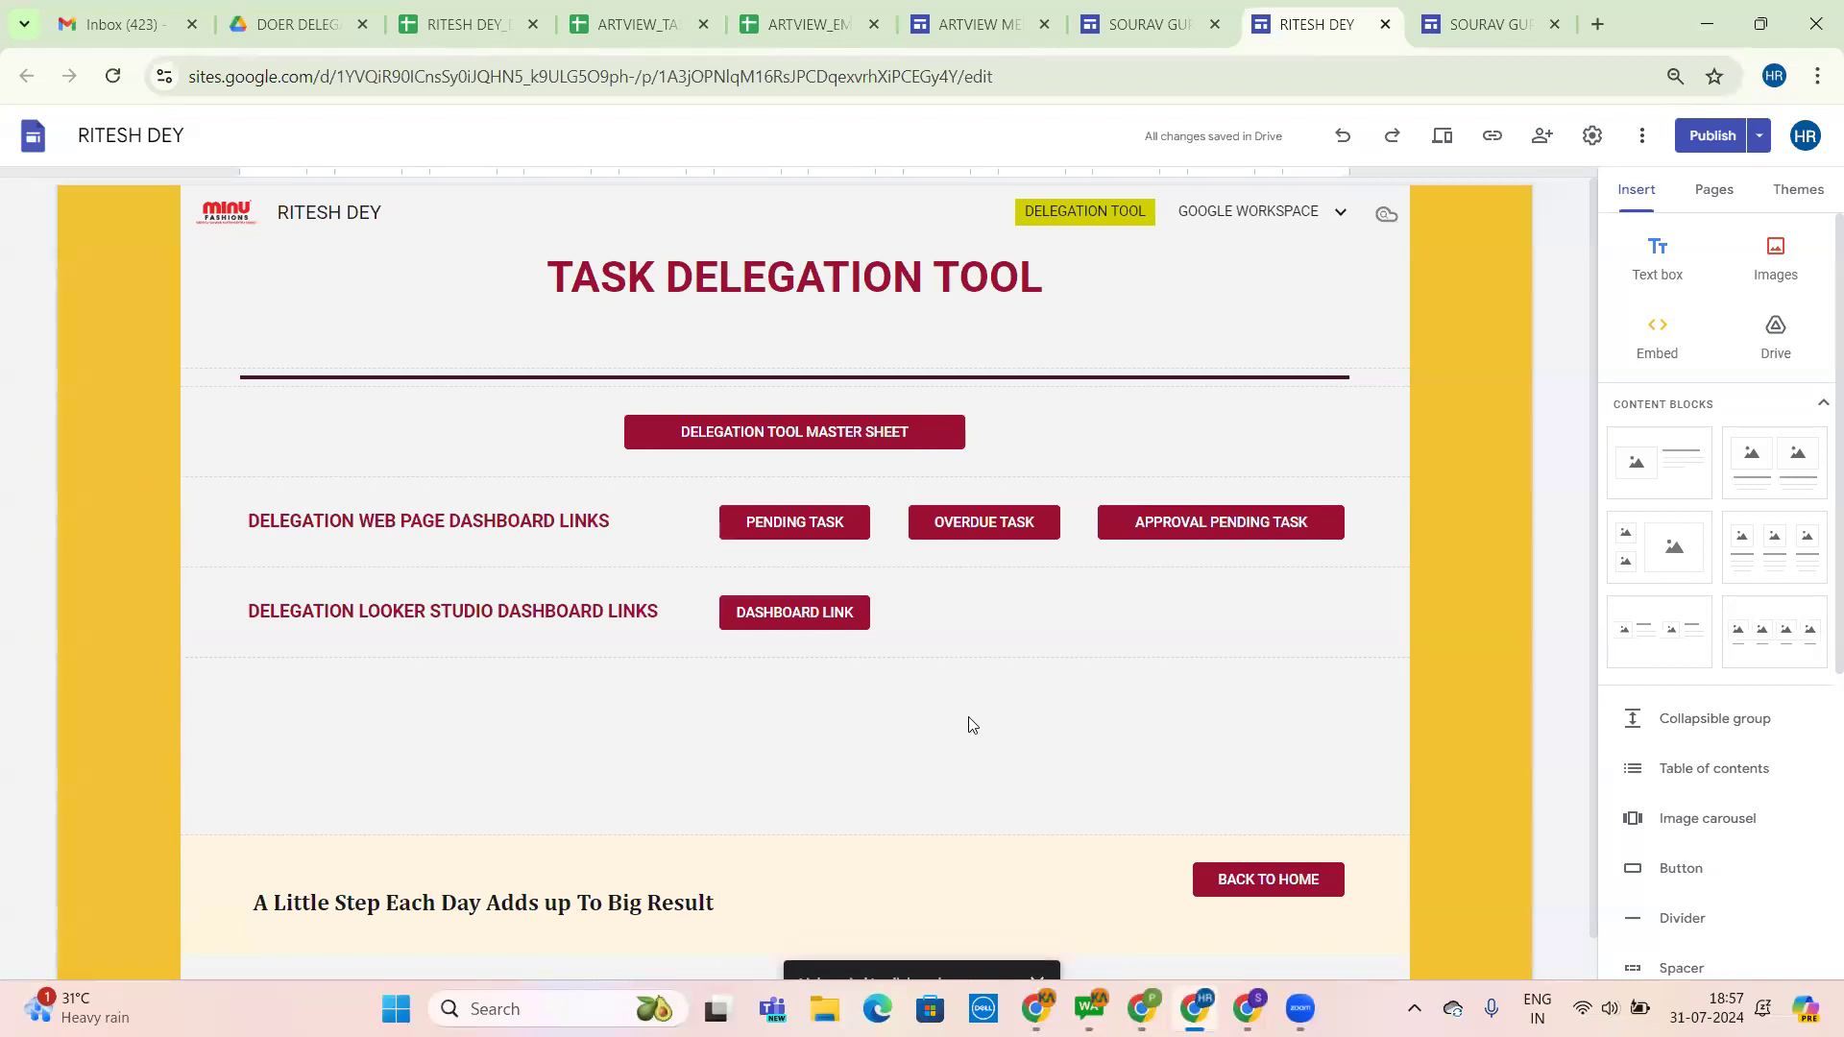
left_click(974, 24)
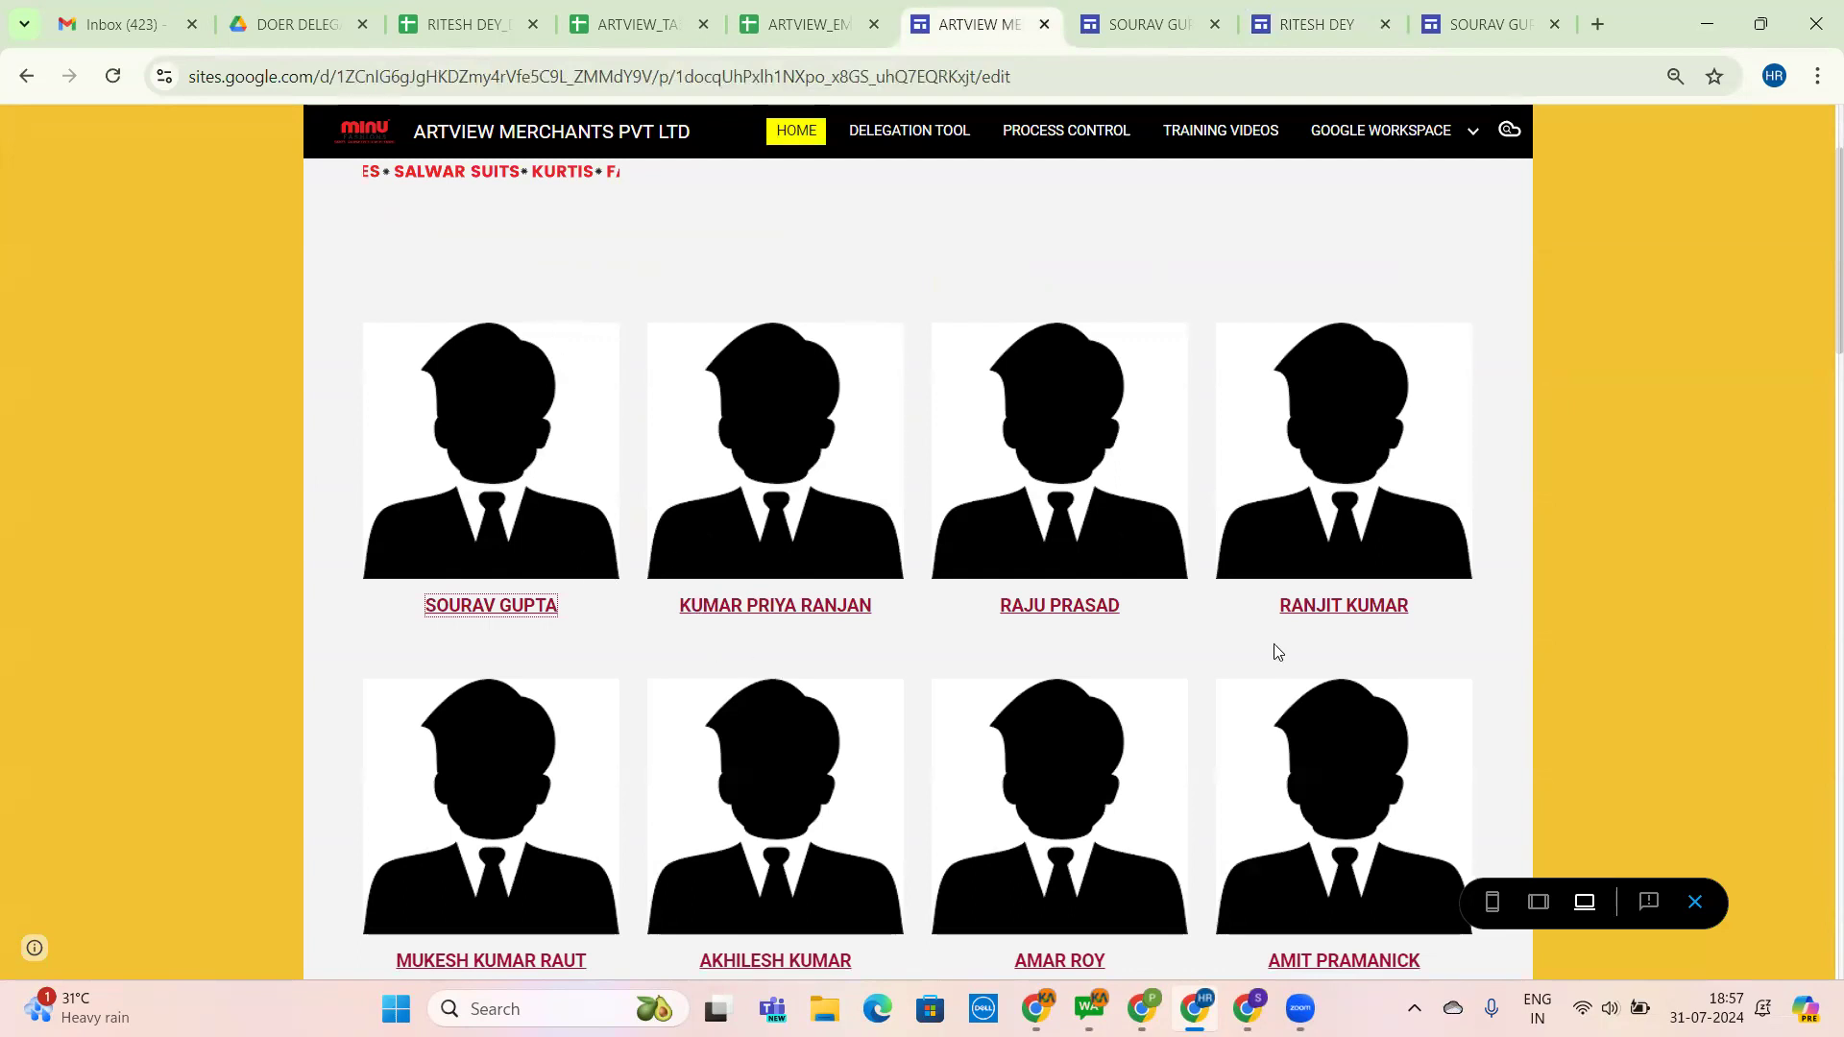
Replace the second employee card's name with the employee name taken from the delegation site title.
left_click(1693, 904)
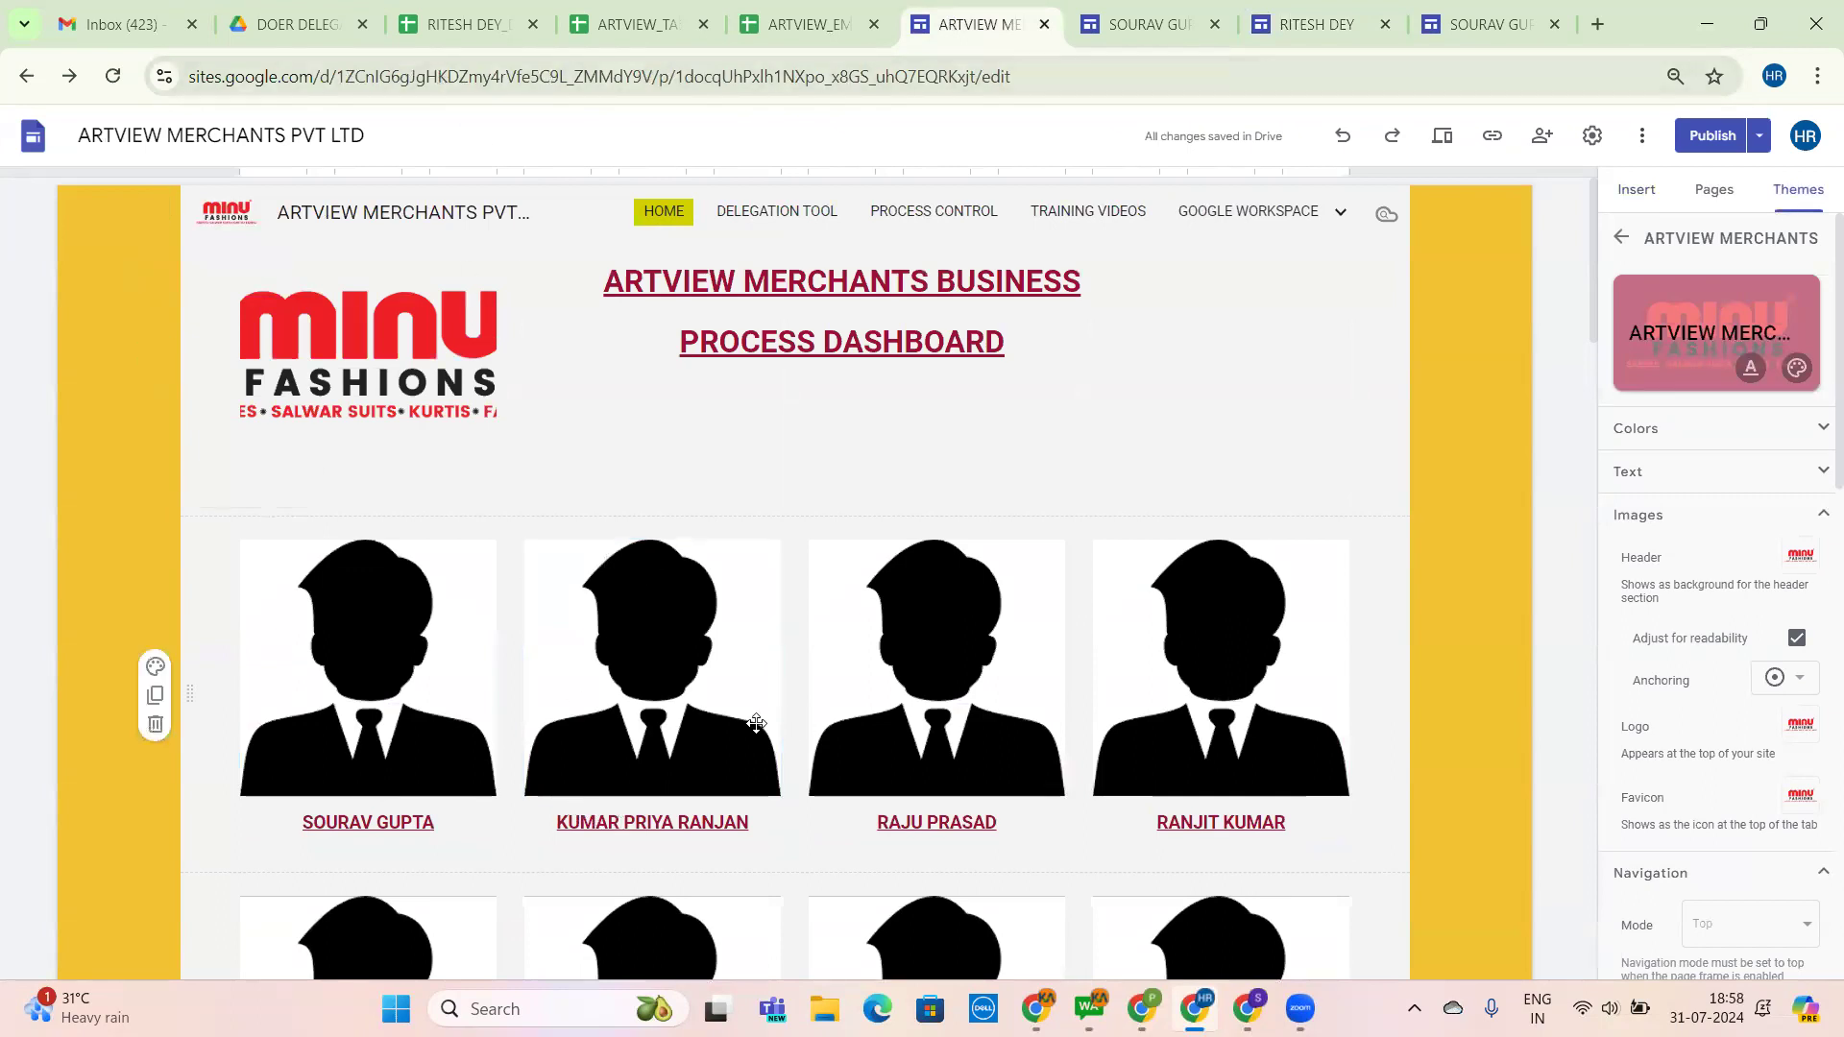
left_click(654, 823)
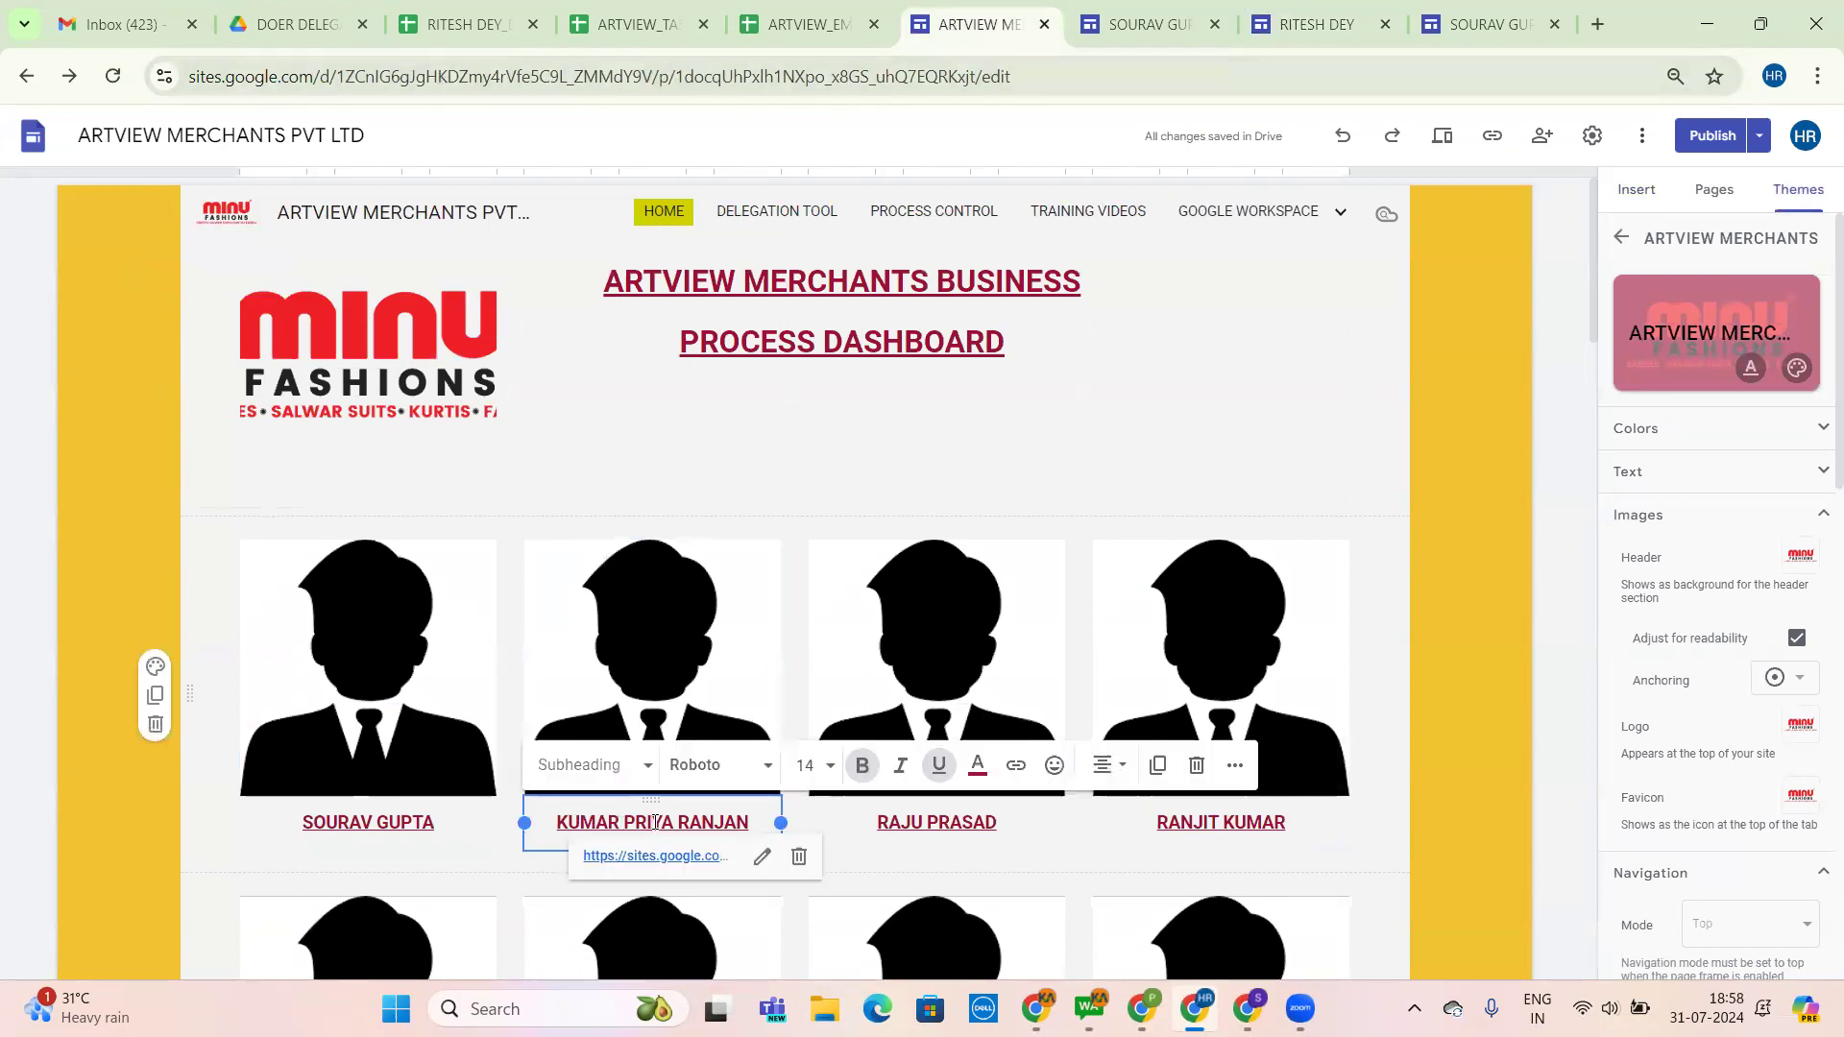
left_click(760, 859)
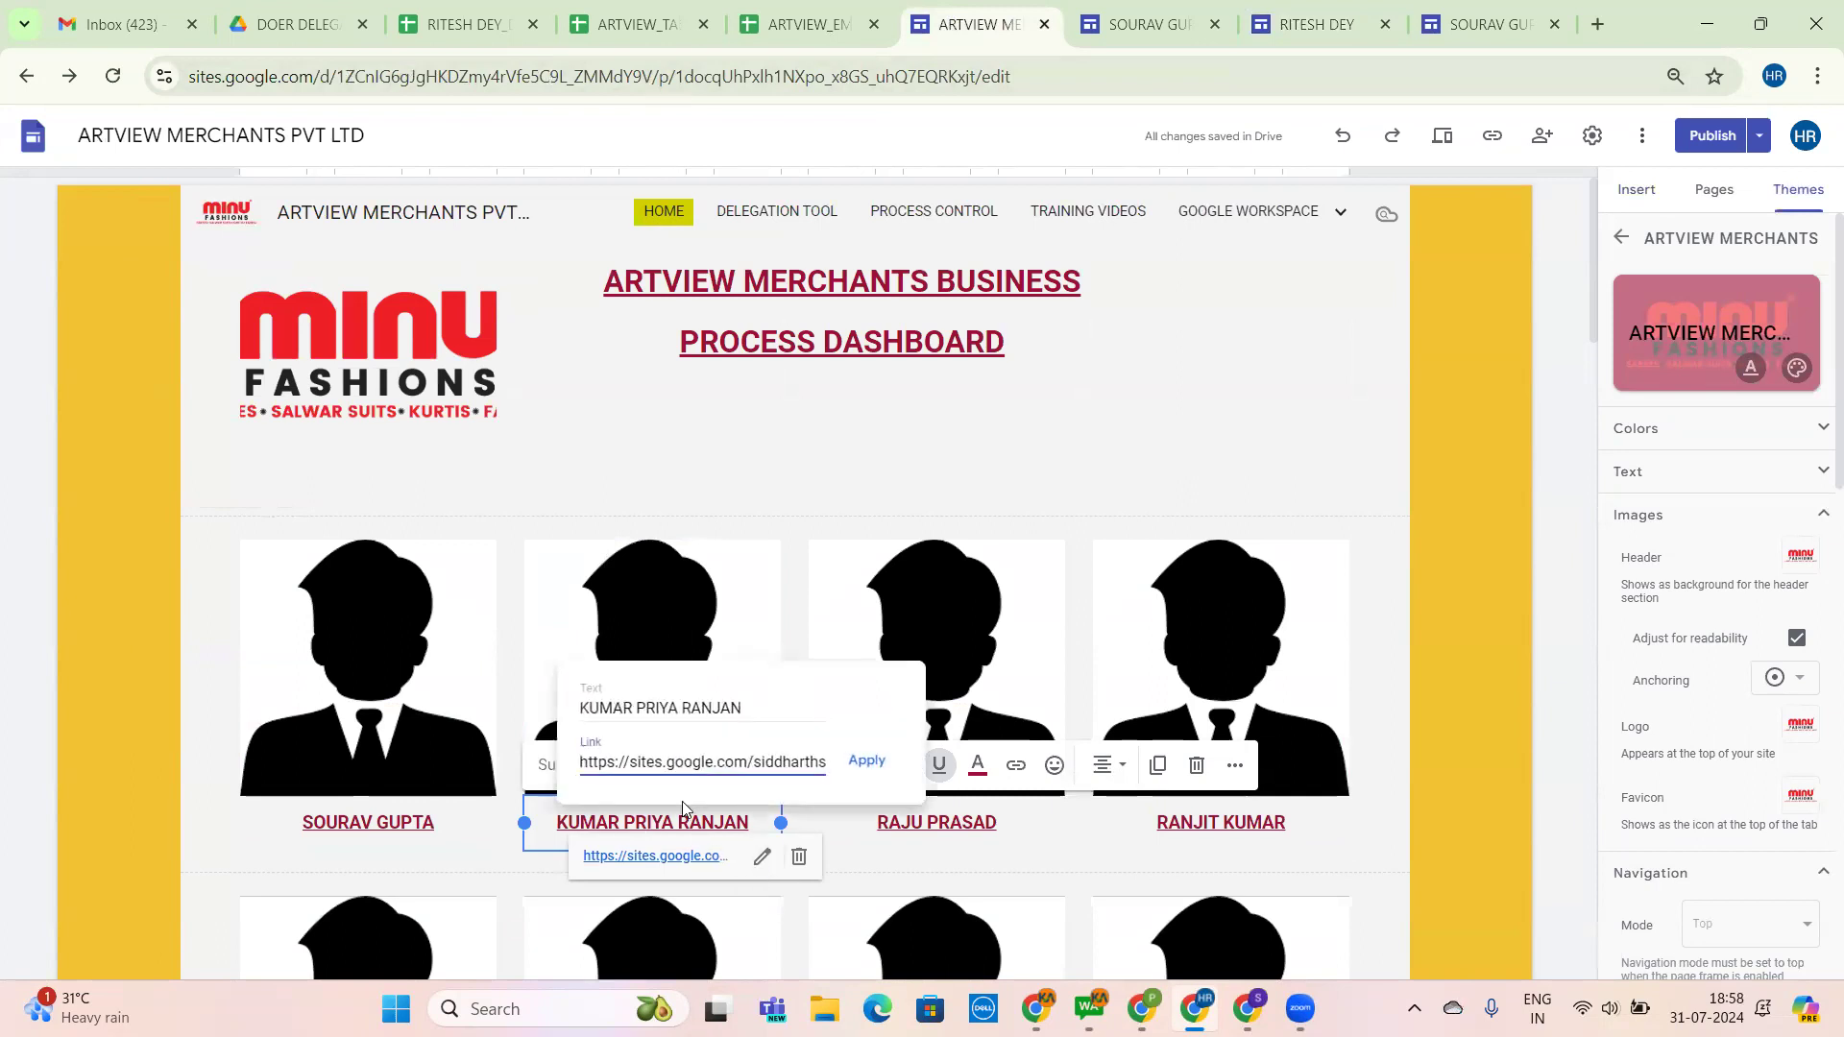
left_click(1277, 24)
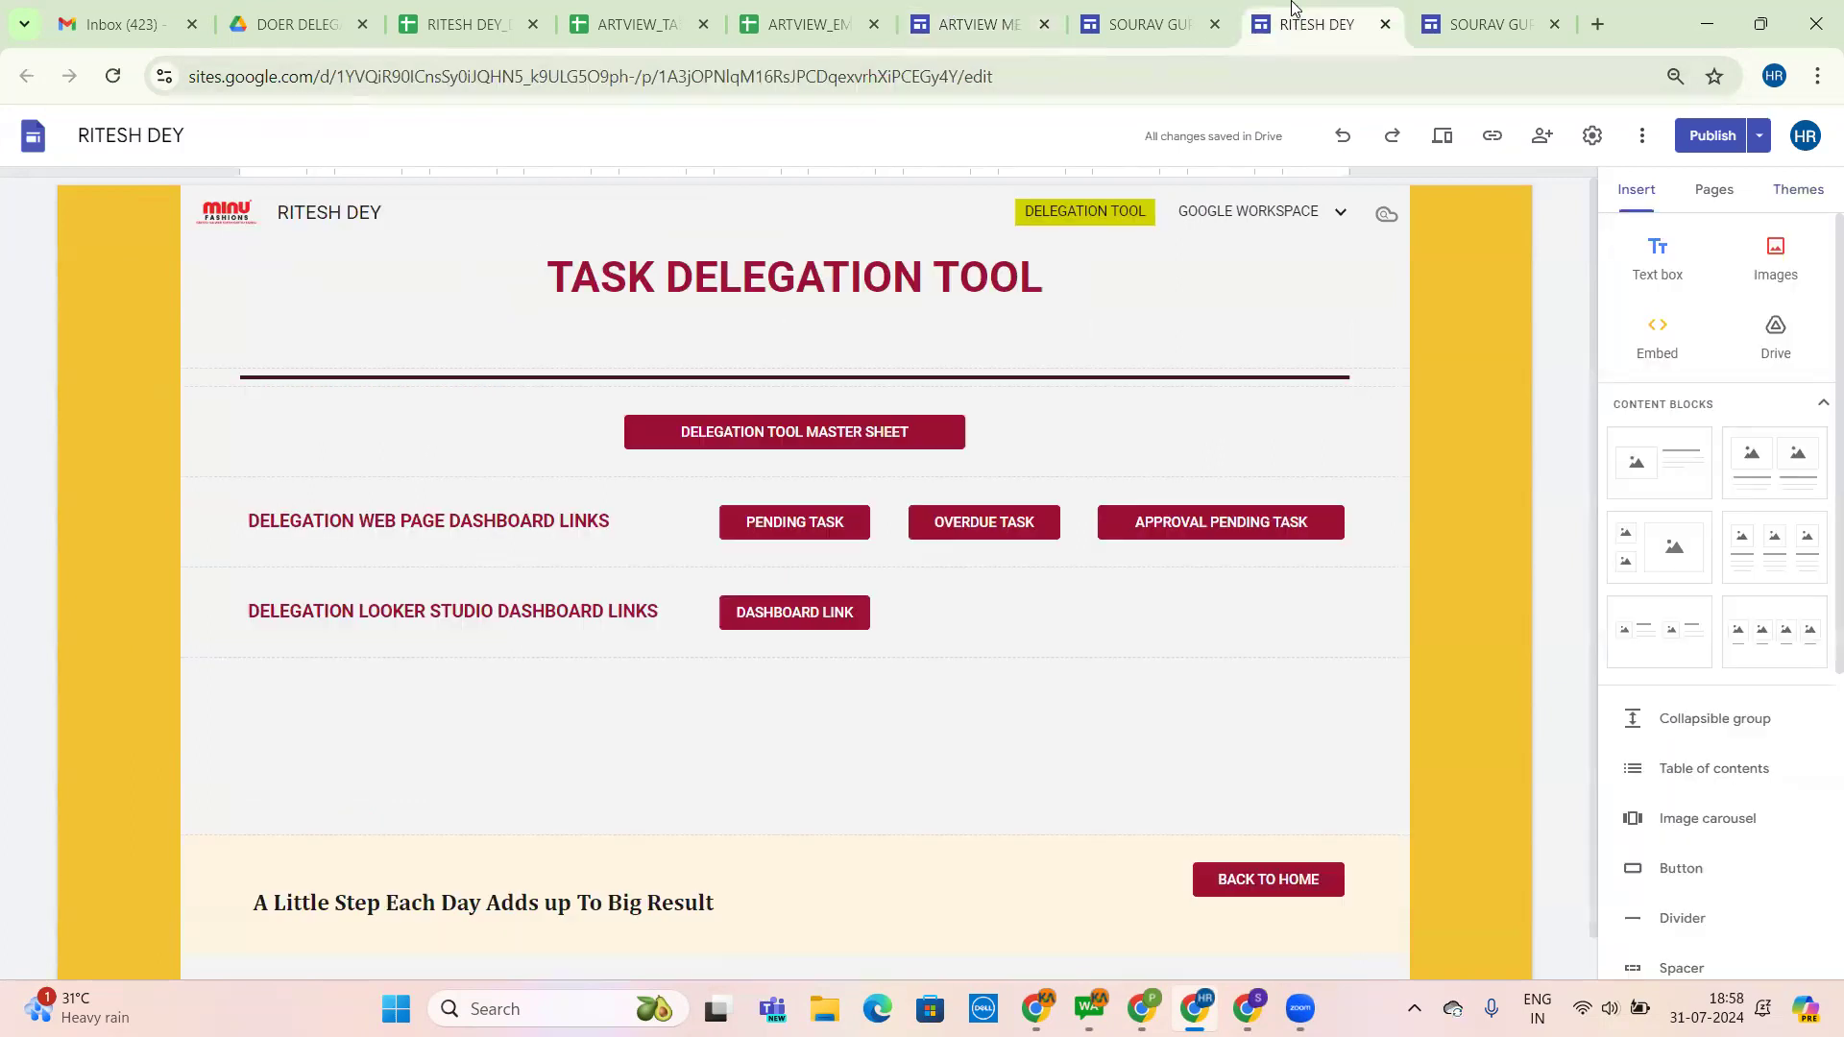
left_click(307, 233)
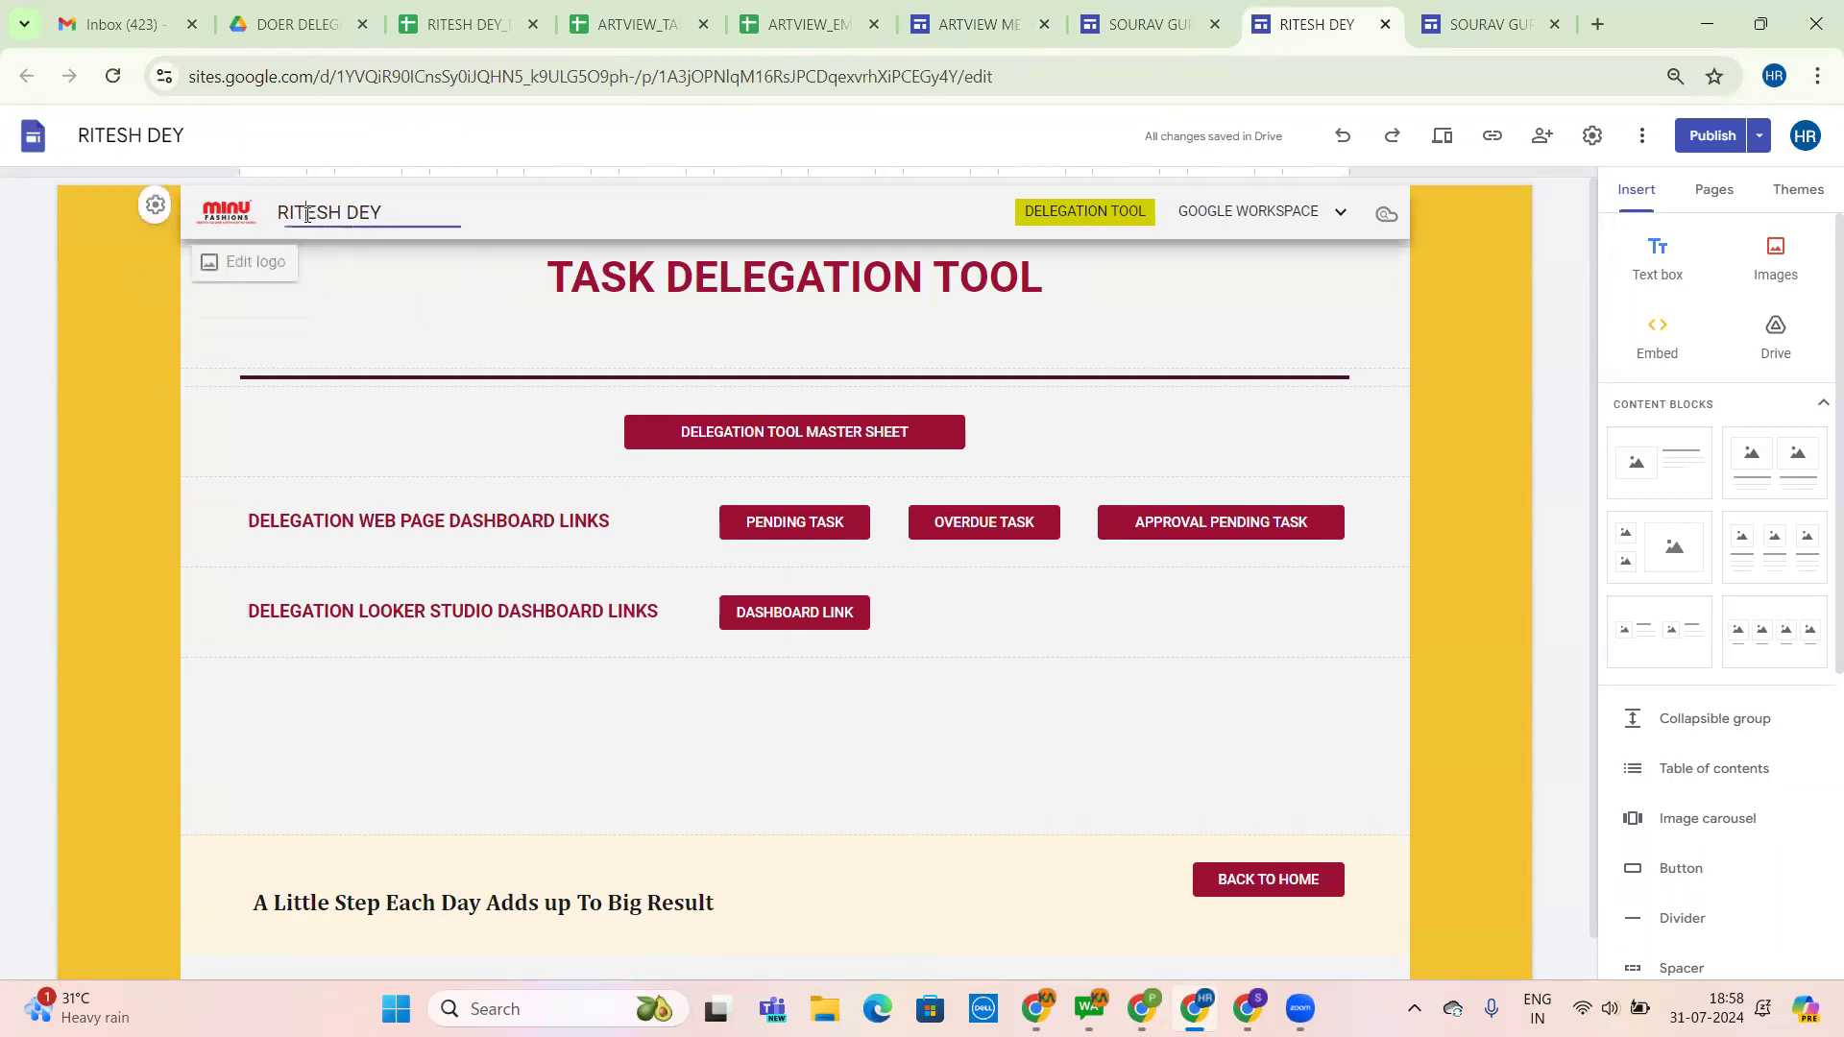
triple_click(308, 215)
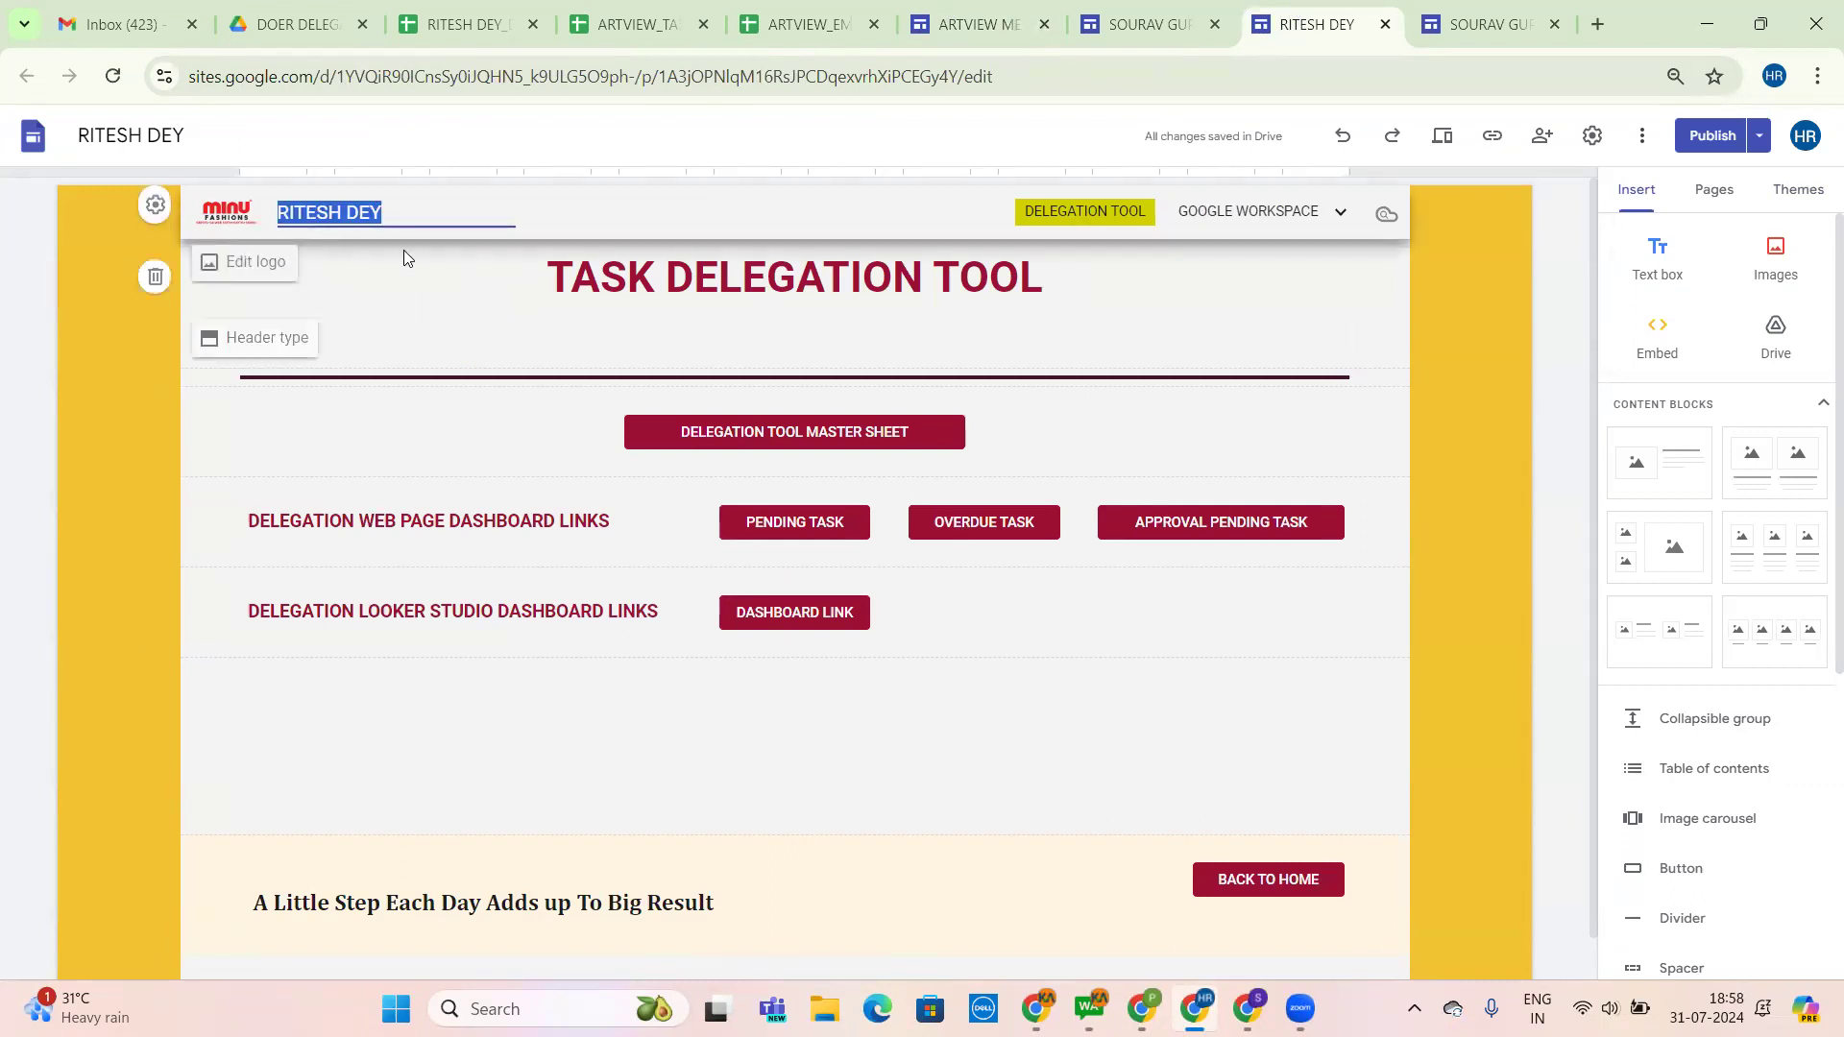
left_click(998, 10)
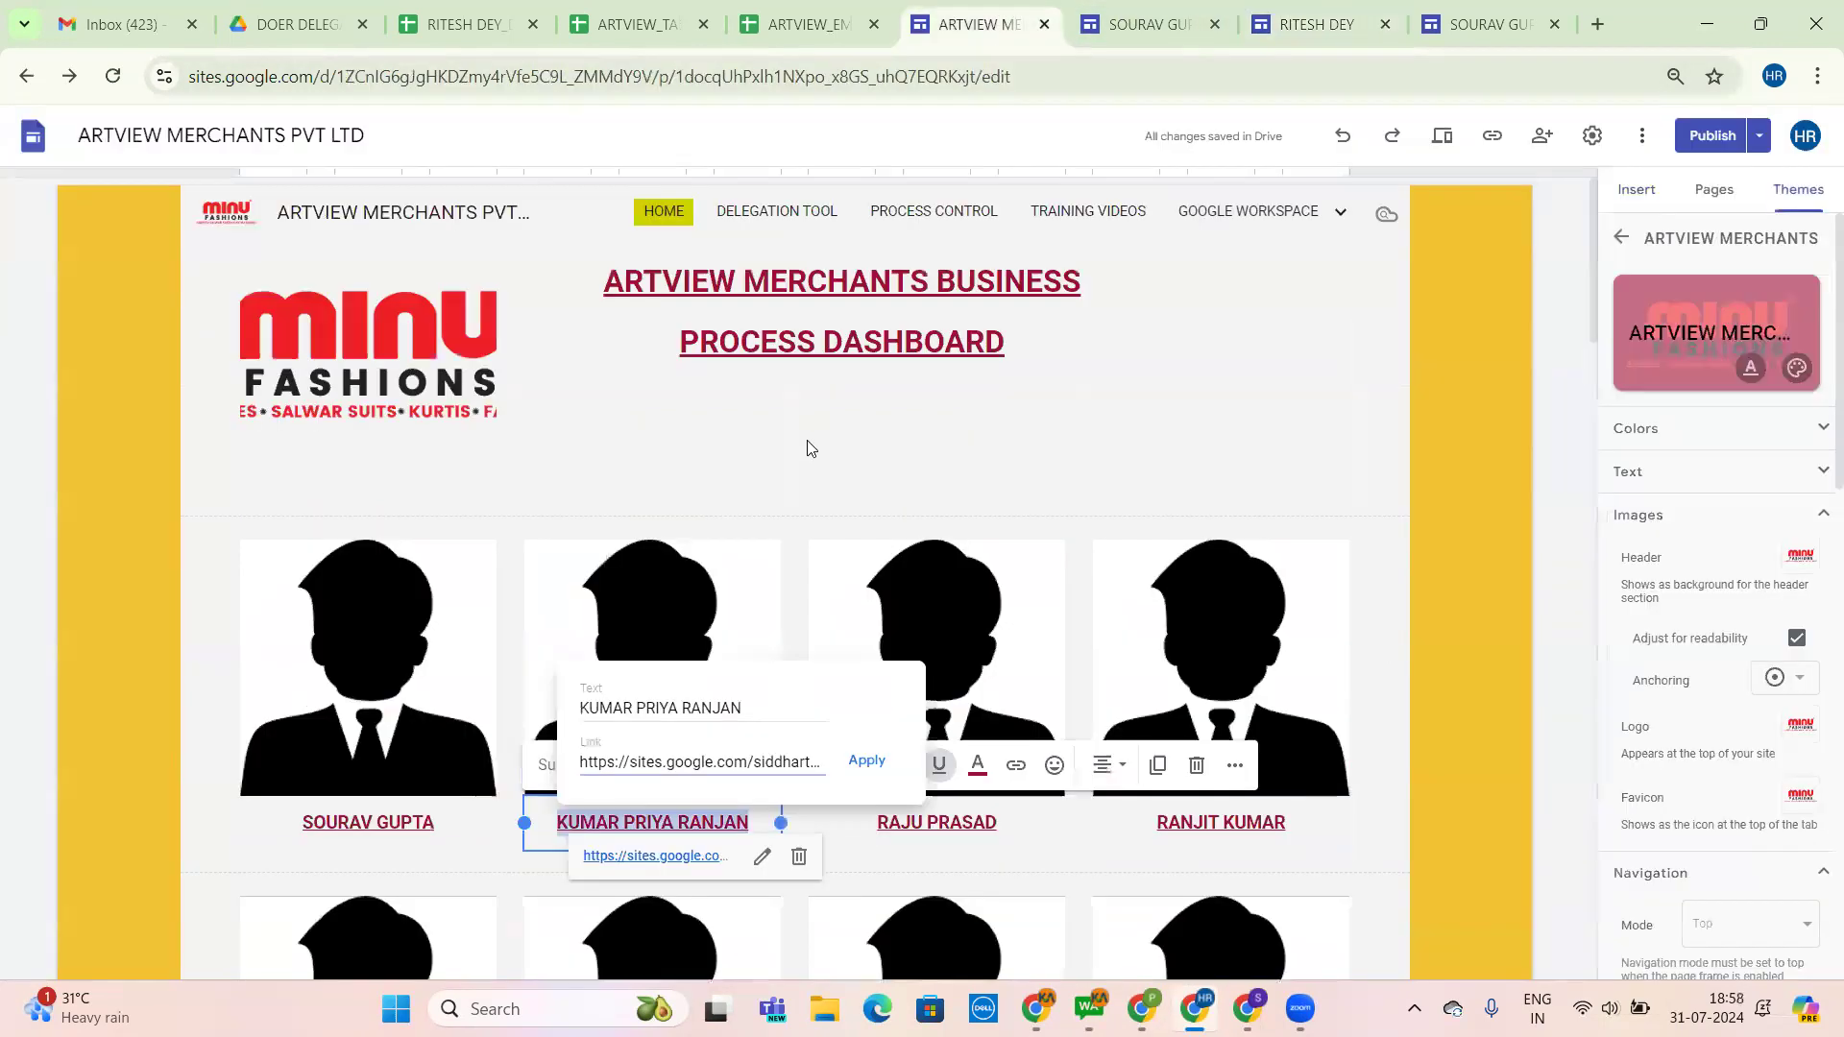
triple_click(653, 706)
key("ctrl+v")
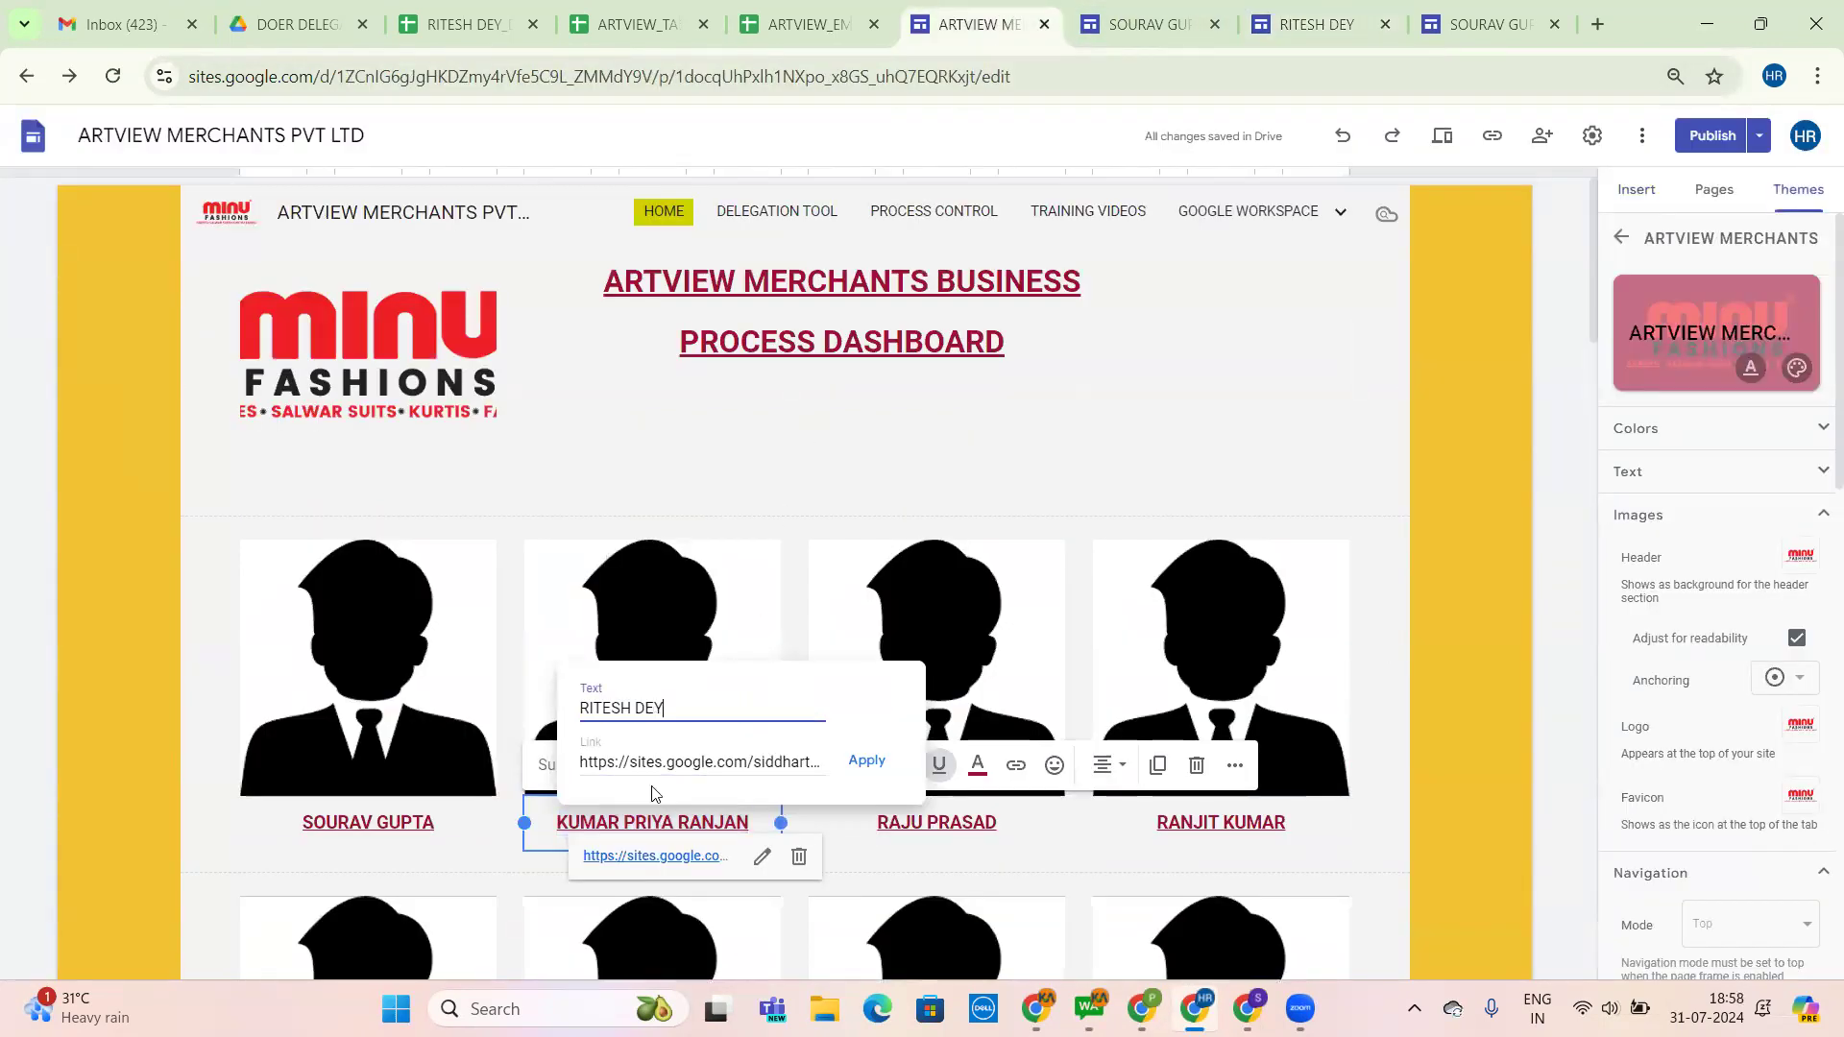
Point the card name's link at the copied published delegation site URL and apply it.
left_click(1301, 24)
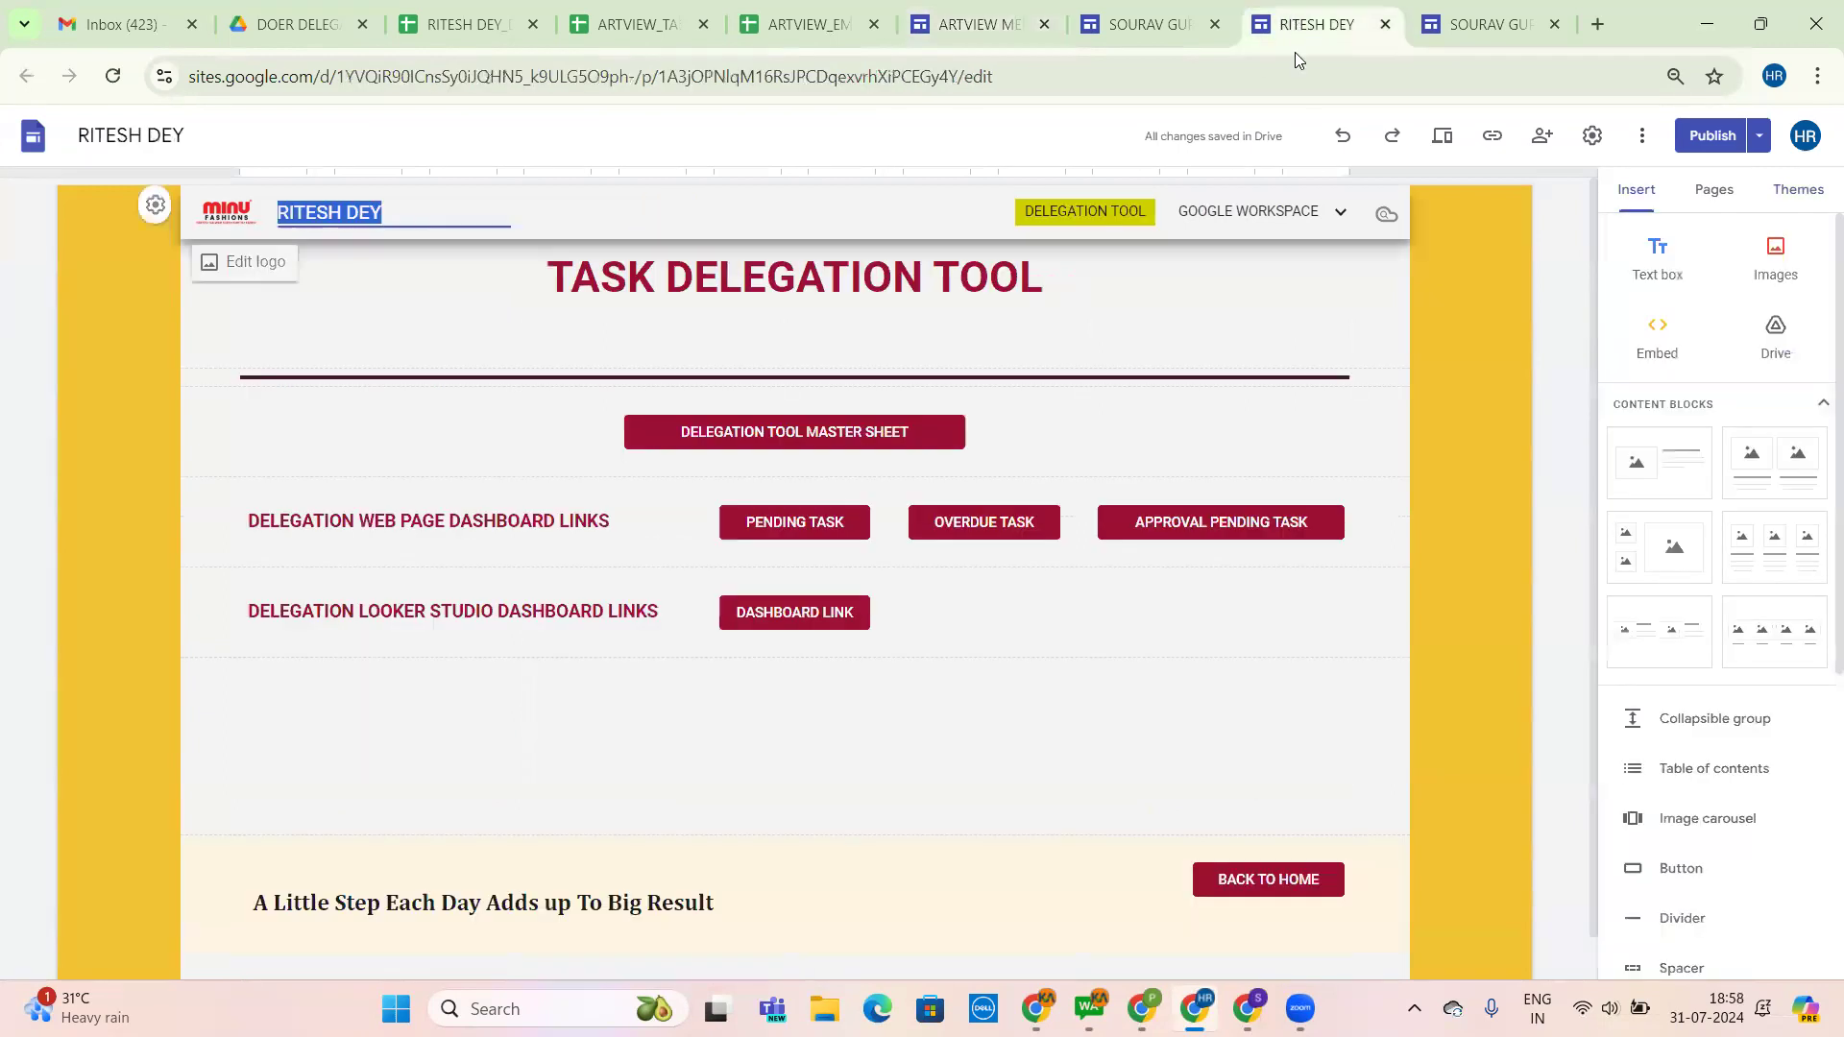
left_click(1492, 137)
left_click(1123, 574)
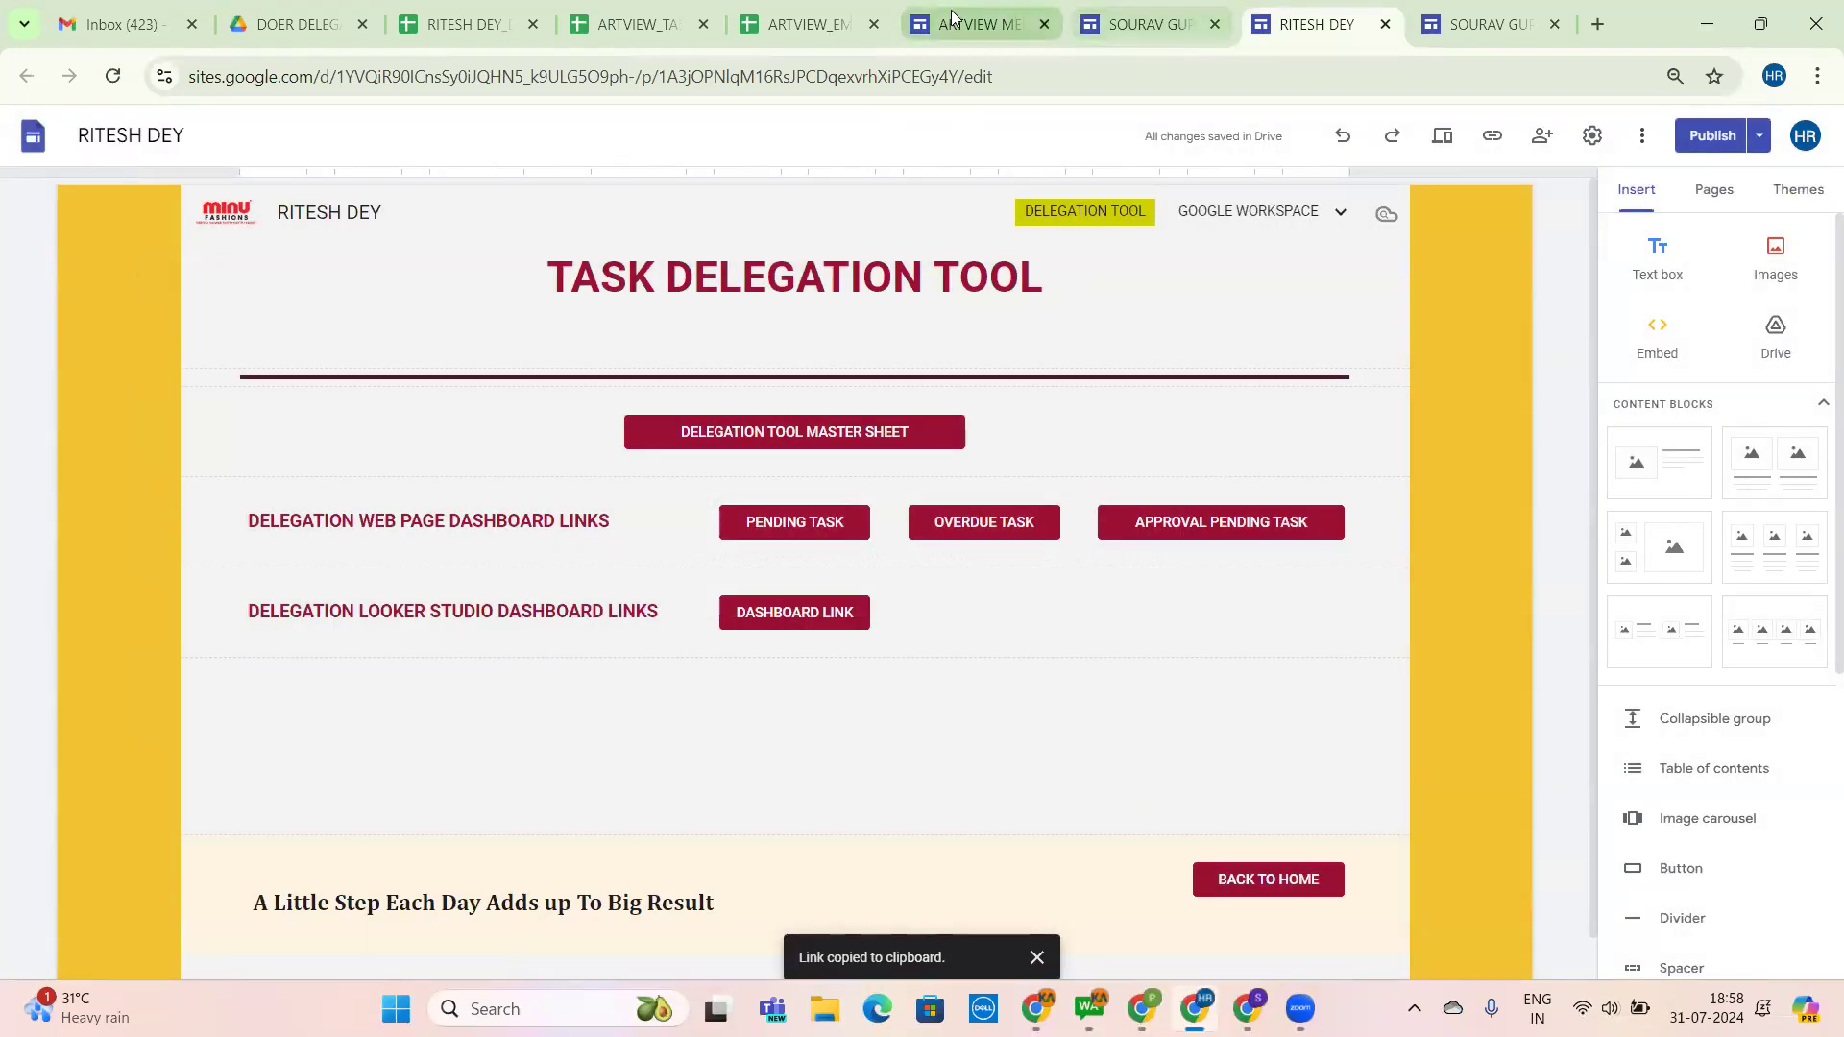
left_click(950, 16)
double_click(690, 763)
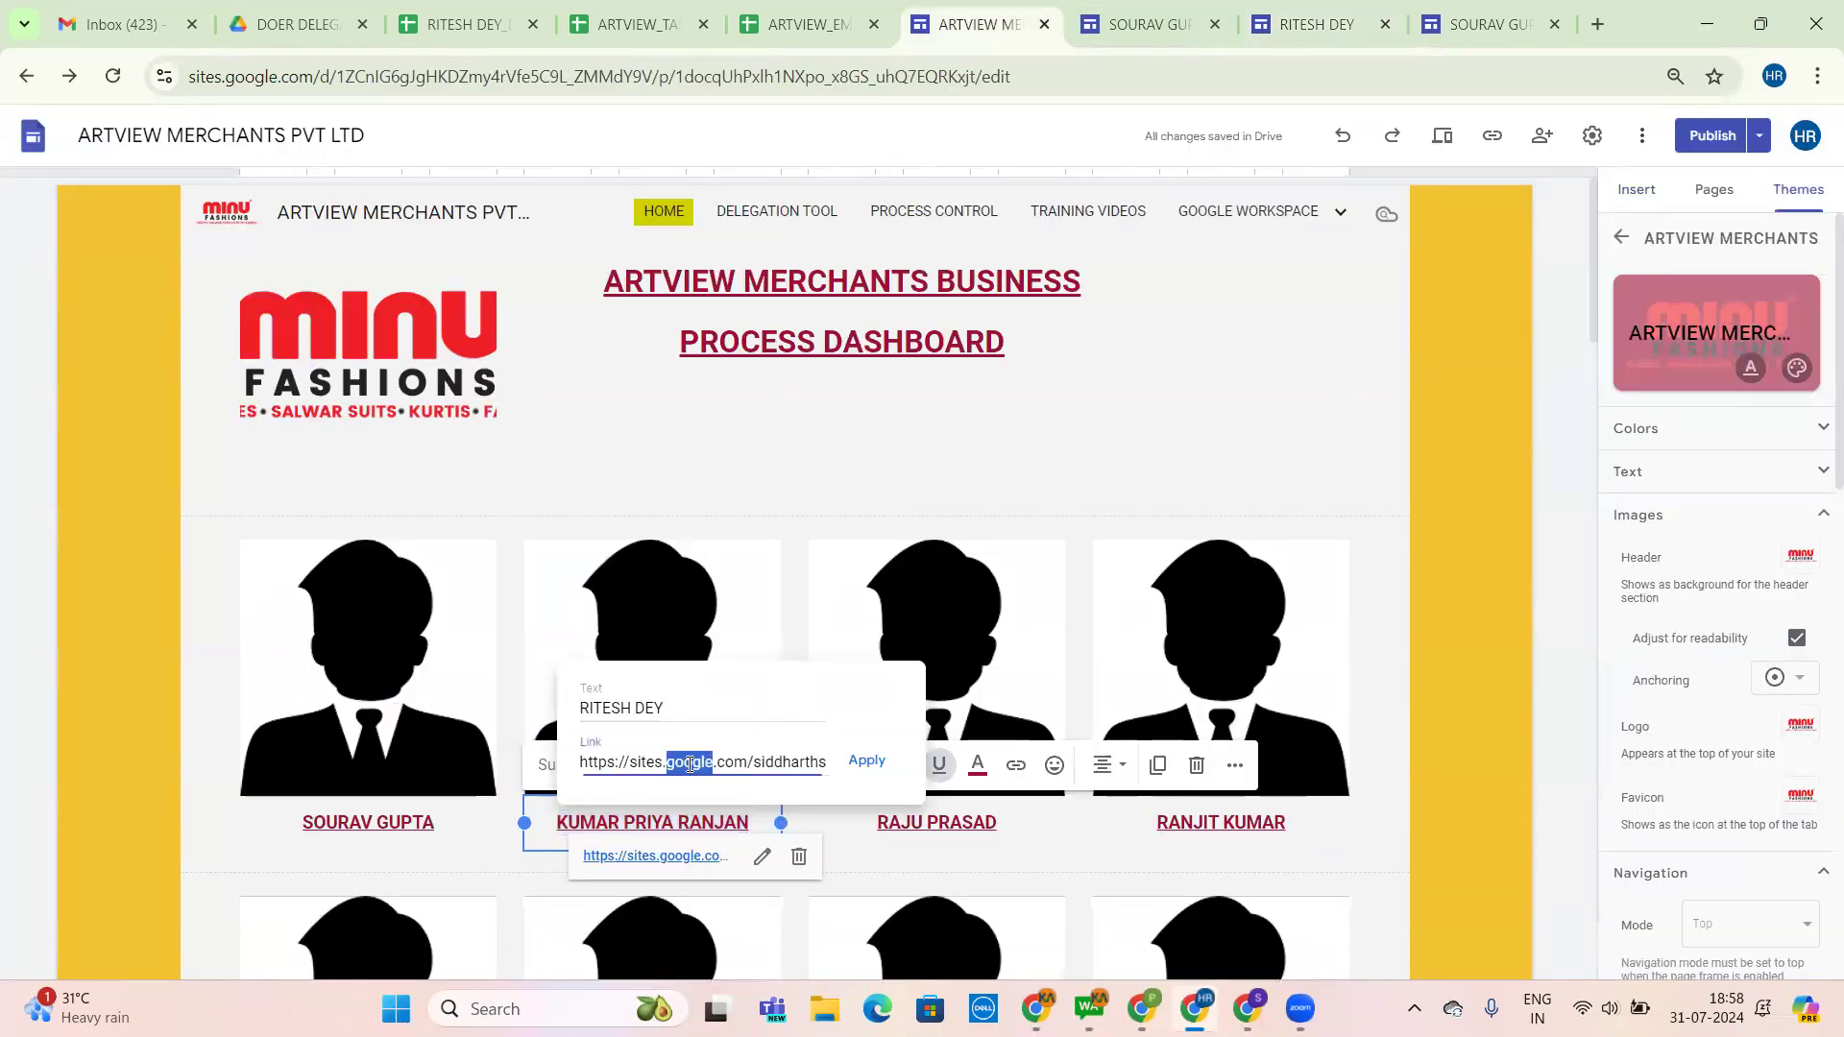
key("ctrl+a")
key("BackSpace")
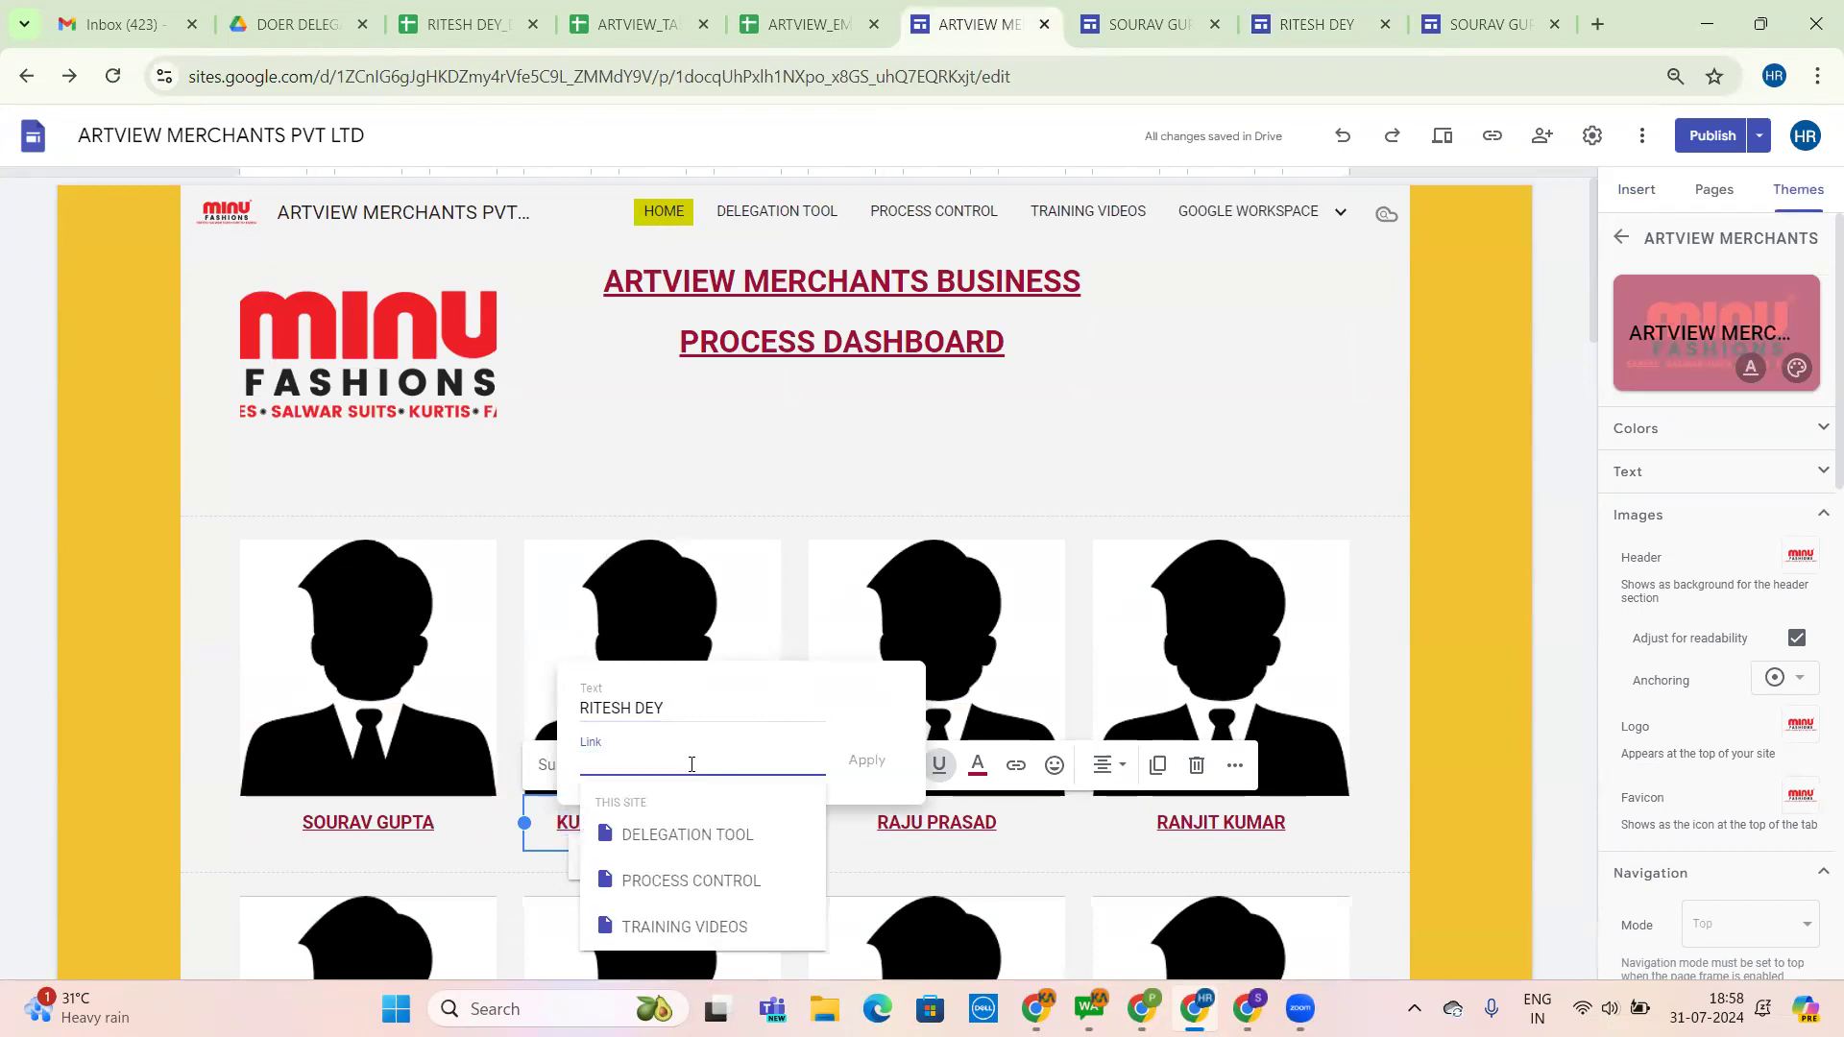
key("ctrl+v")
left_click(864, 761)
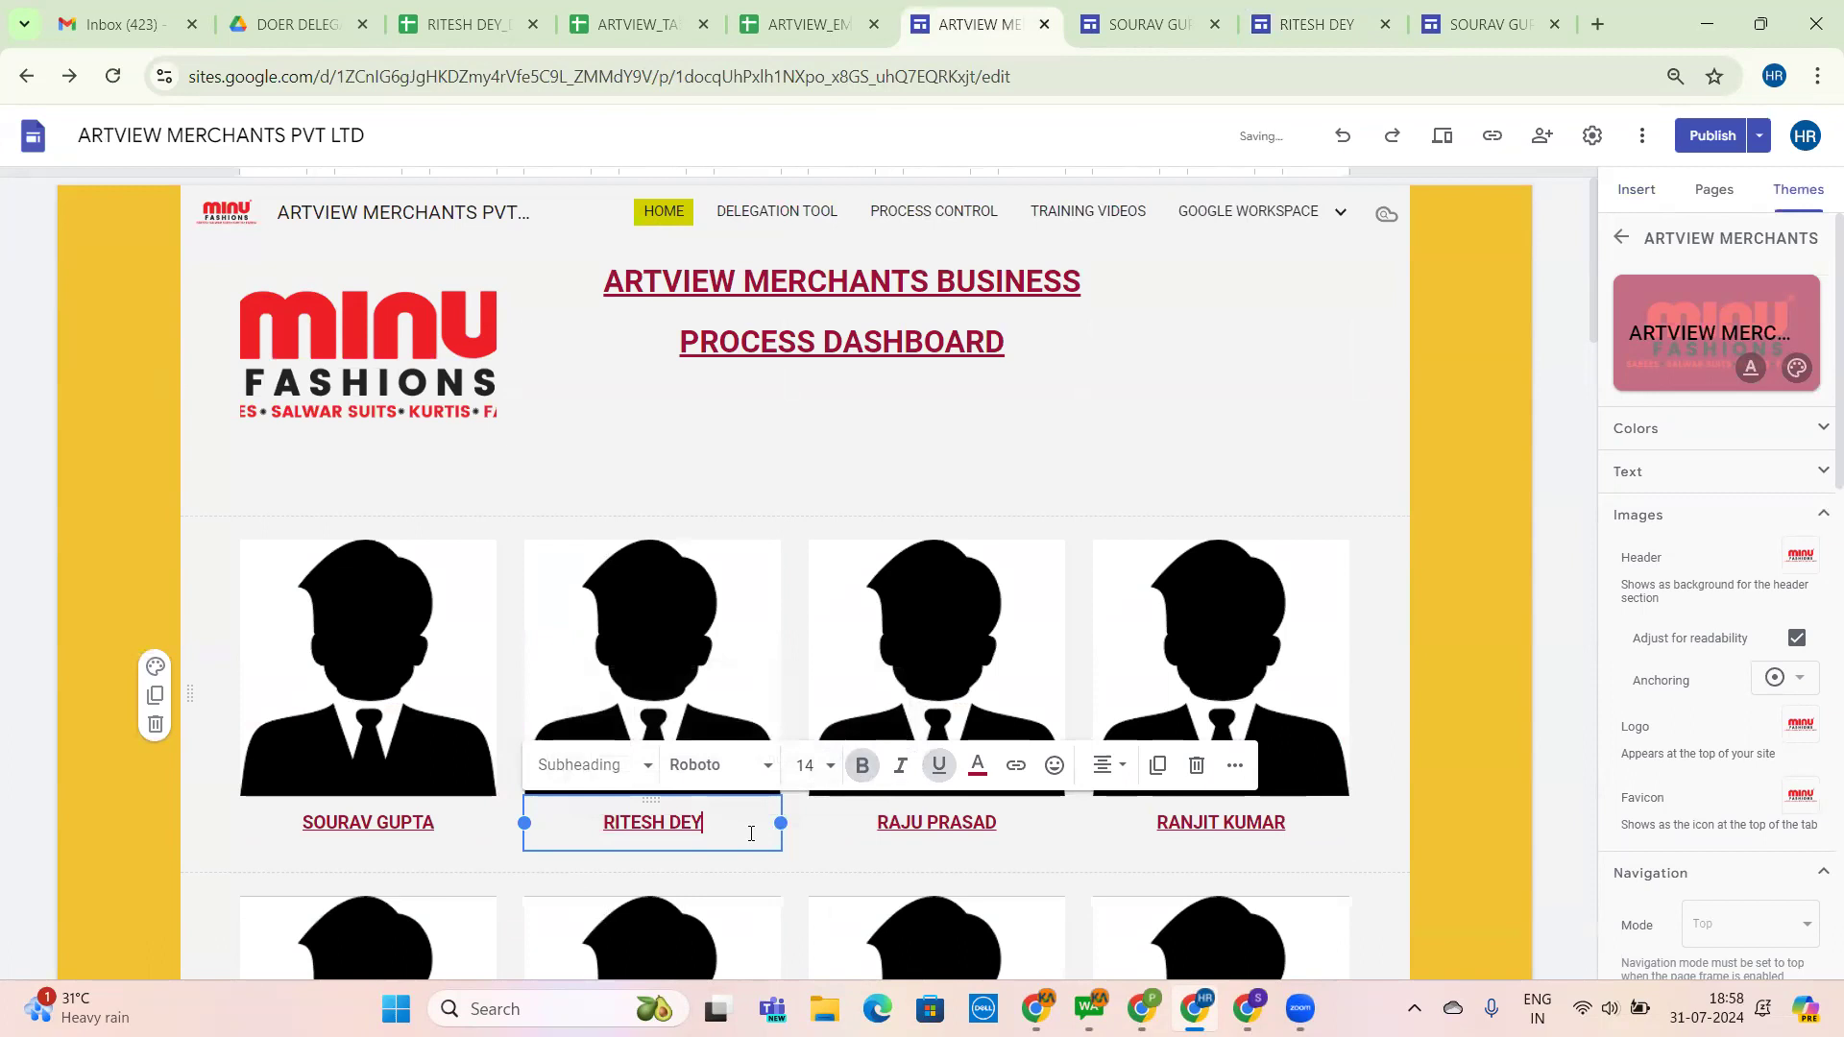
left_click(1429, 701)
Review the employee names in column B of the ARTVIEW_EMPLOYEE DATABASE.
left_click(797, 24)
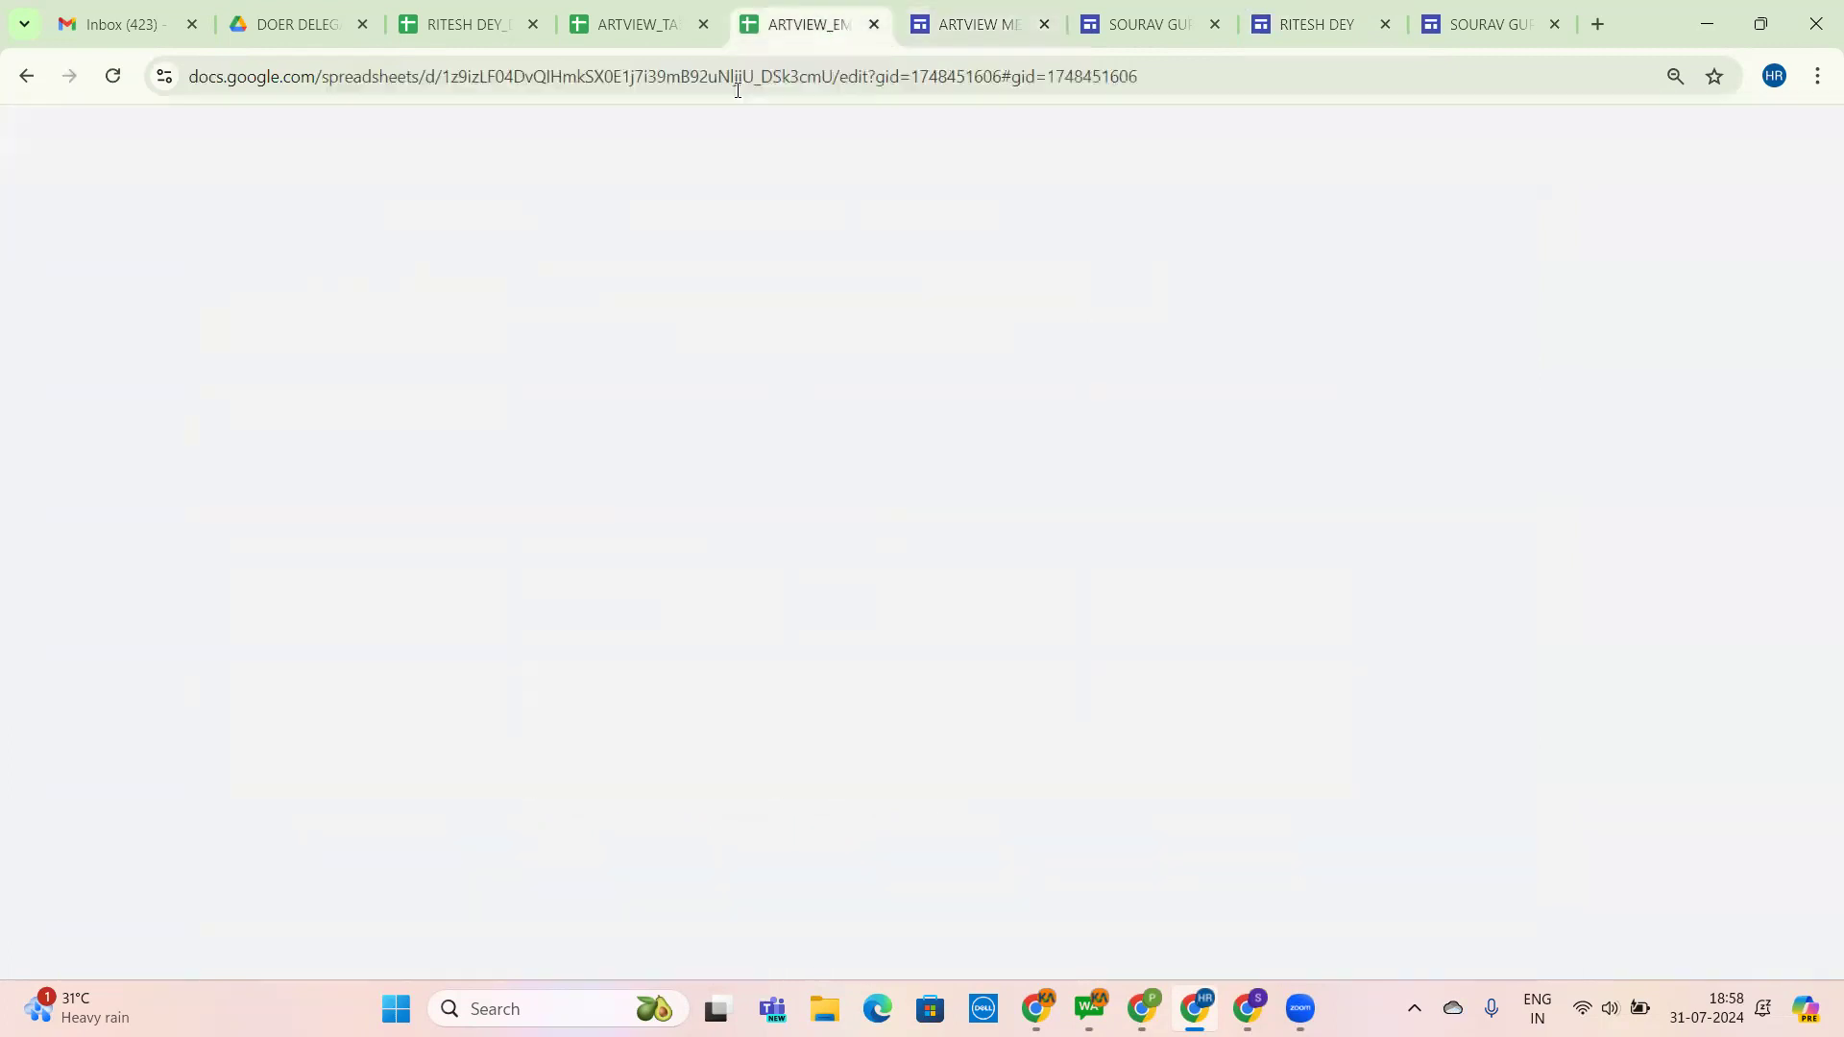
key("shift+Down")
key("shift+Down")
key("shift+Down")
key("shift+Down")
key("shift+Down")
key("shift+Down")
key("shift+Down")
key("shift+Down")
key("shift+Down")
key("shift+Down")
key("shift+Down")
key("shift+Down")
key("shift+Down")
key("shift+Down")
key("shift+Up")
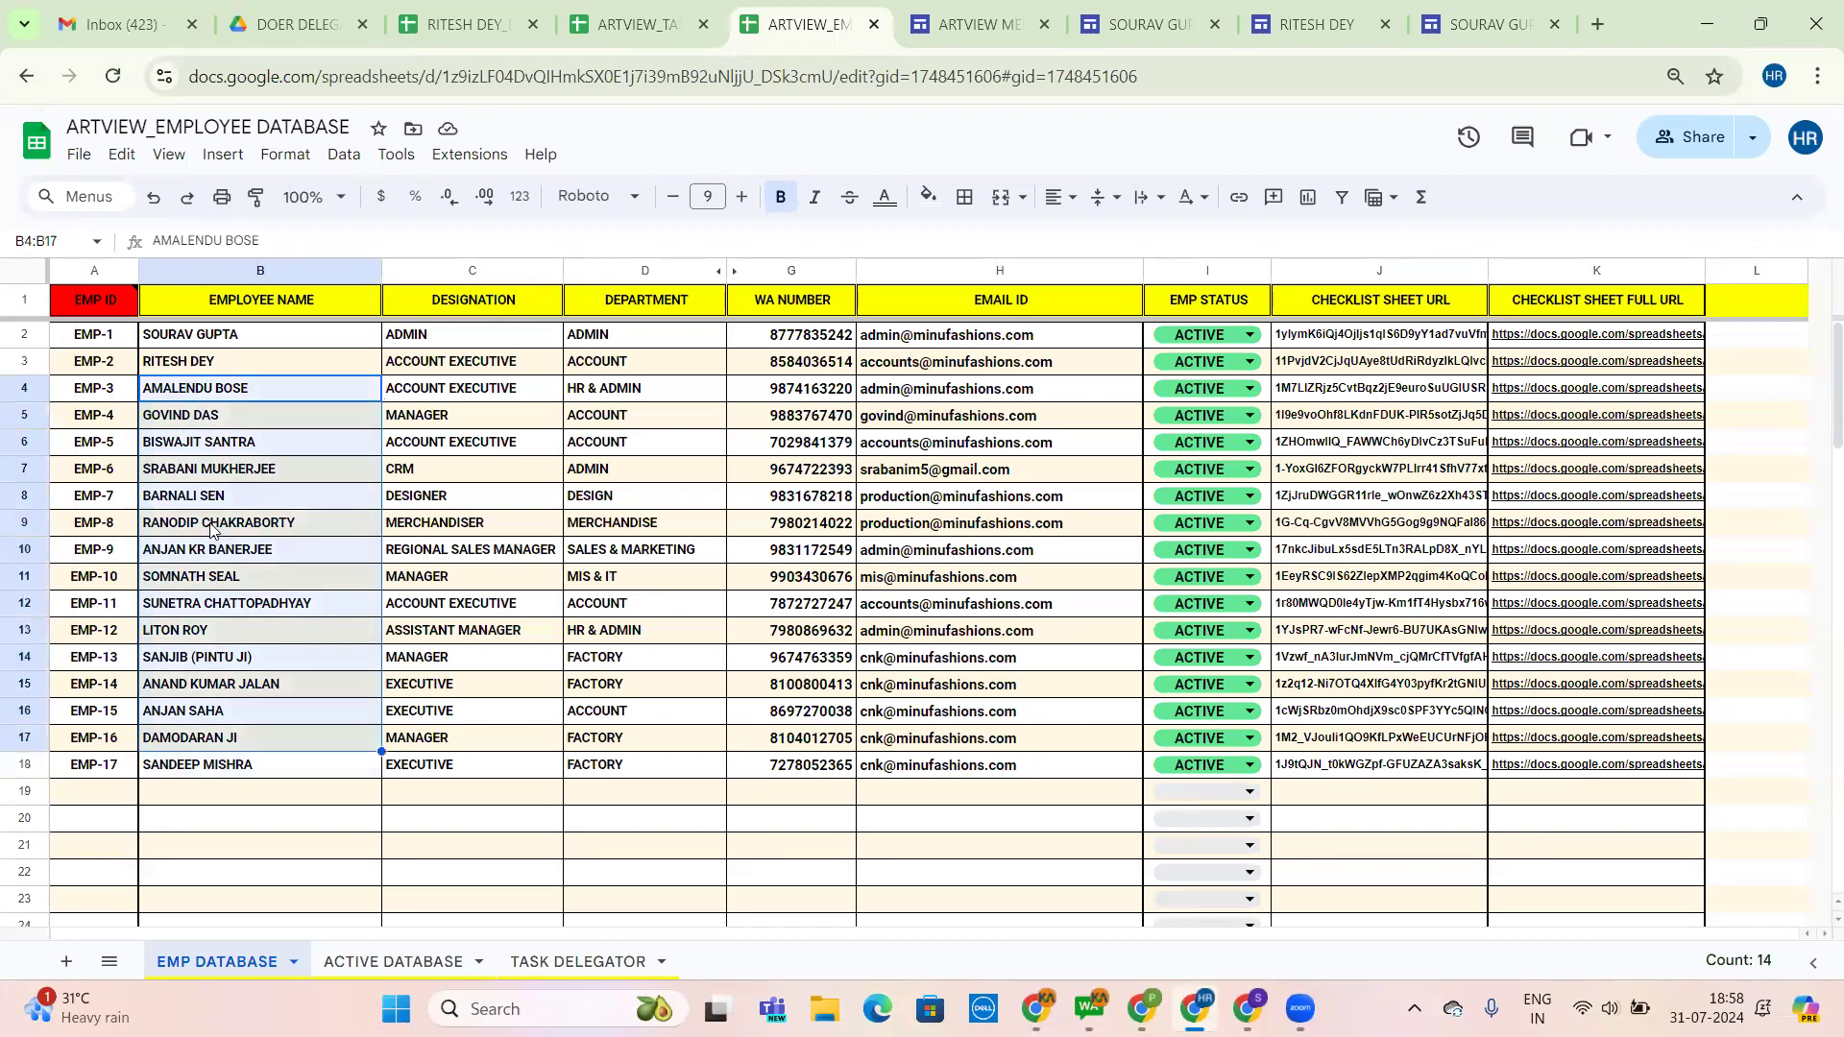
left_click(205, 583)
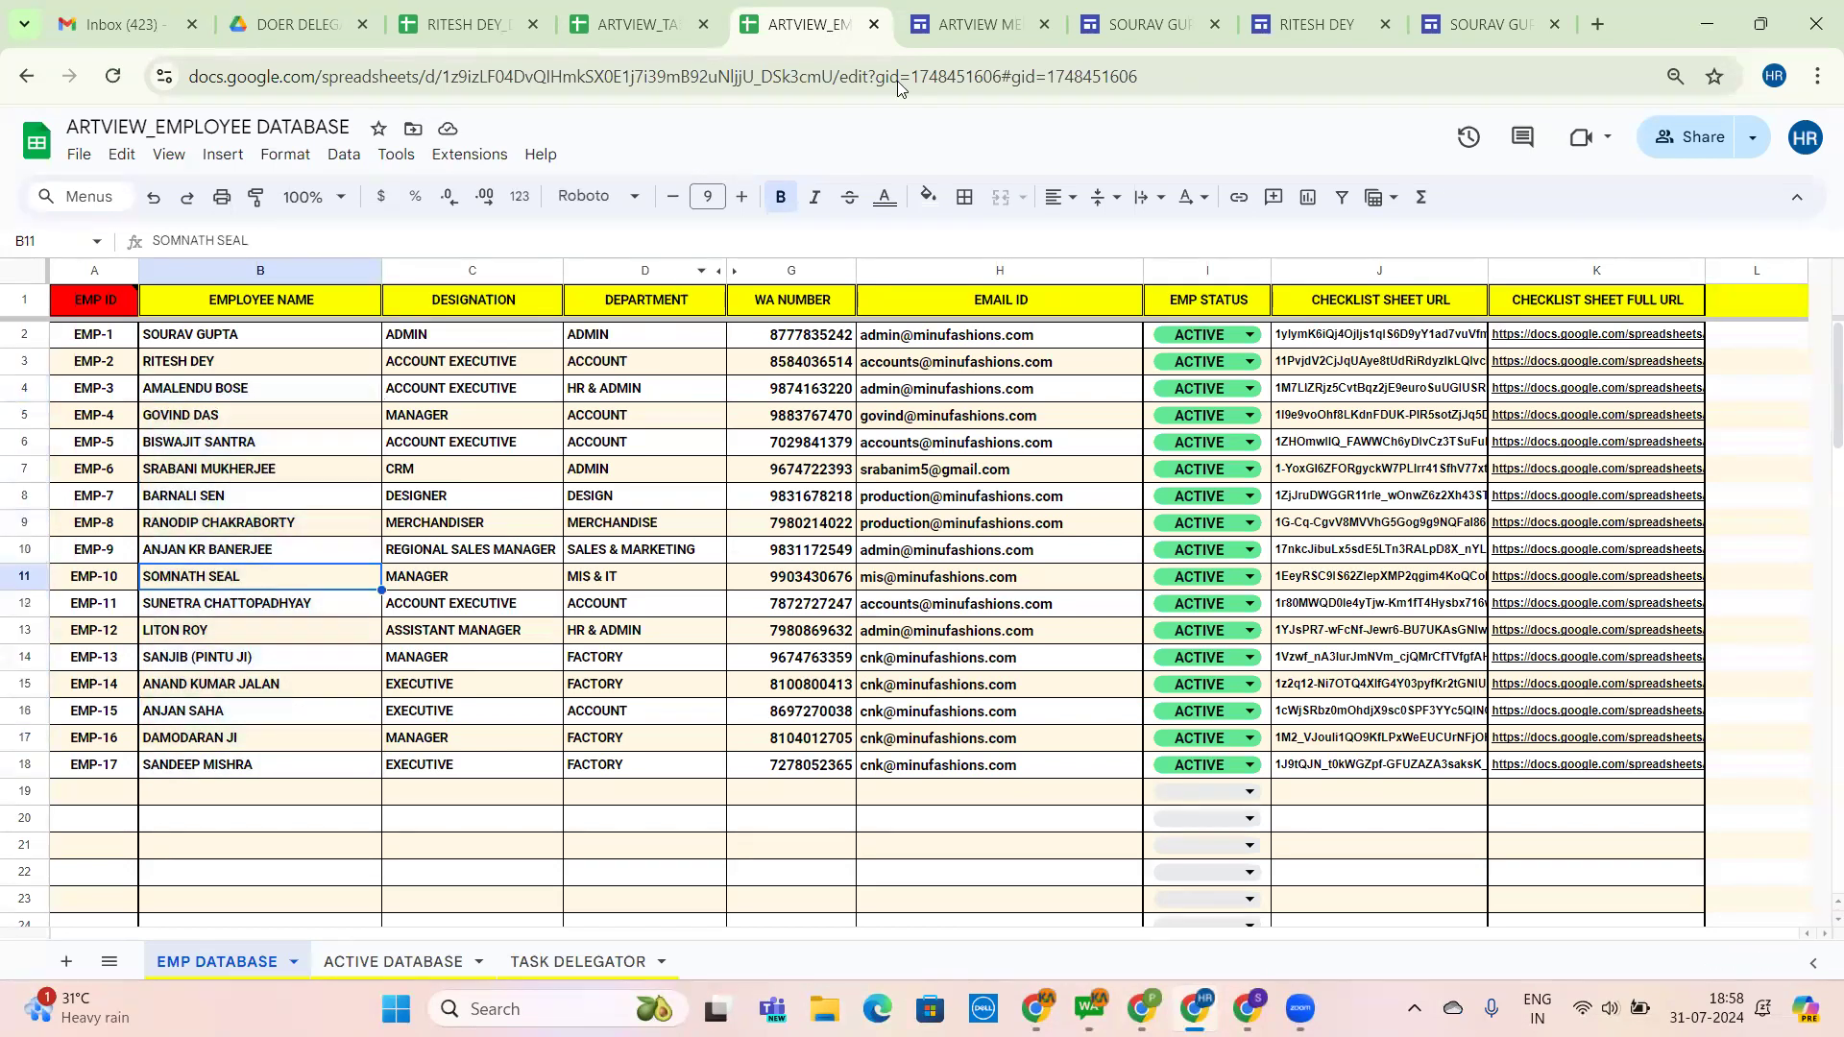
Check the other sites, select the names in rows 4–16, then return to the row-3 employee's delegation site.
left_click(977, 24)
left_click(1143, 24)
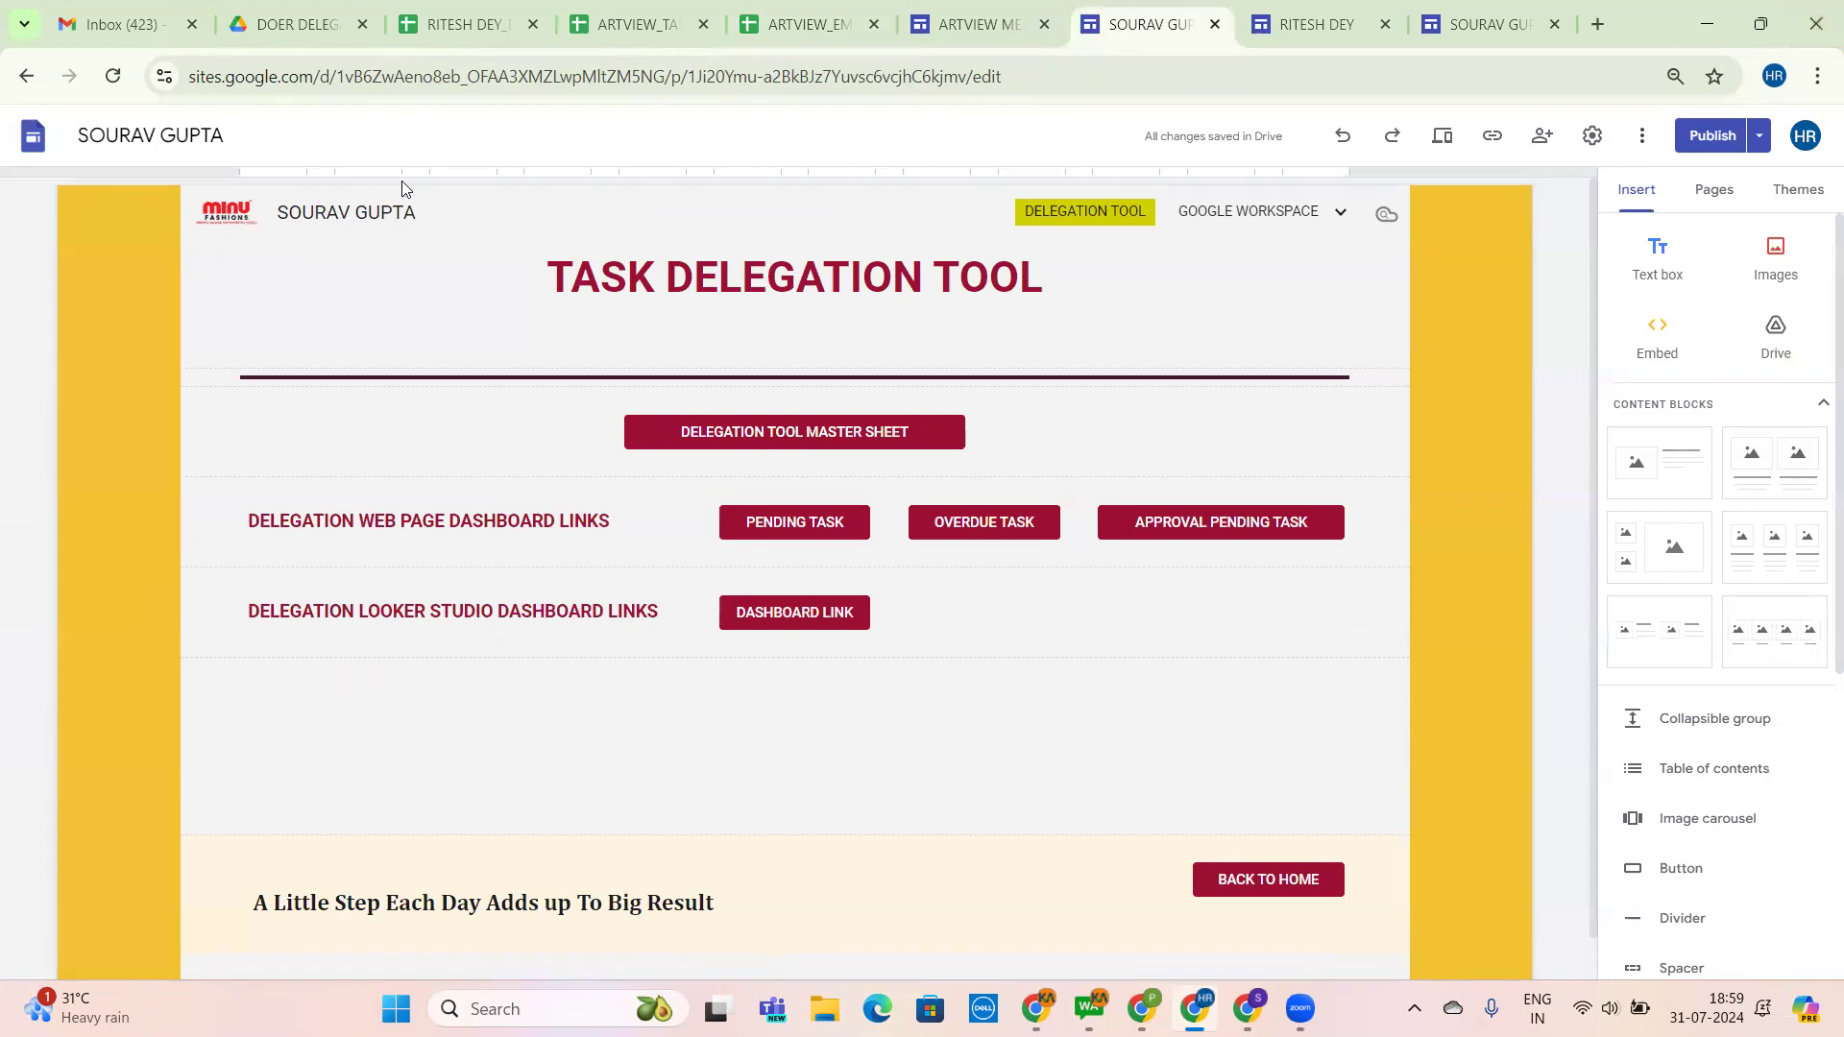
left_click(872, 7)
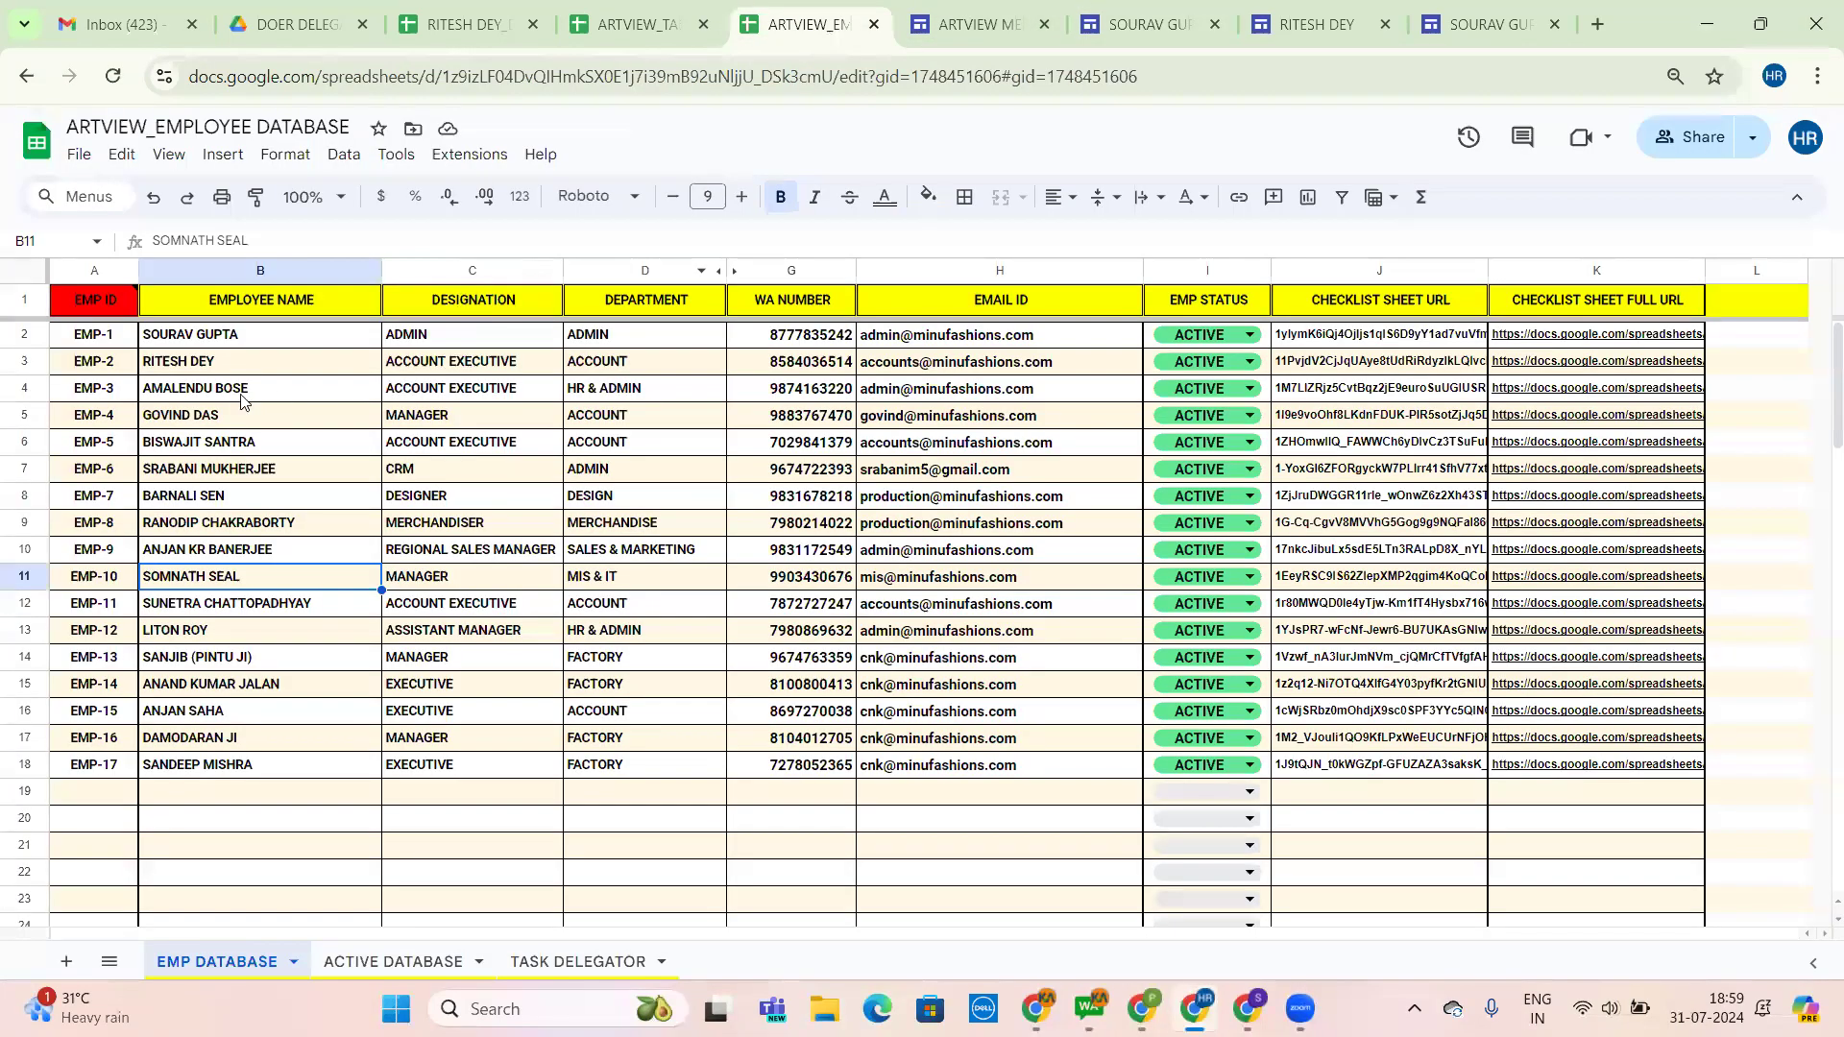
left_click_drag(219, 395, 213, 716)
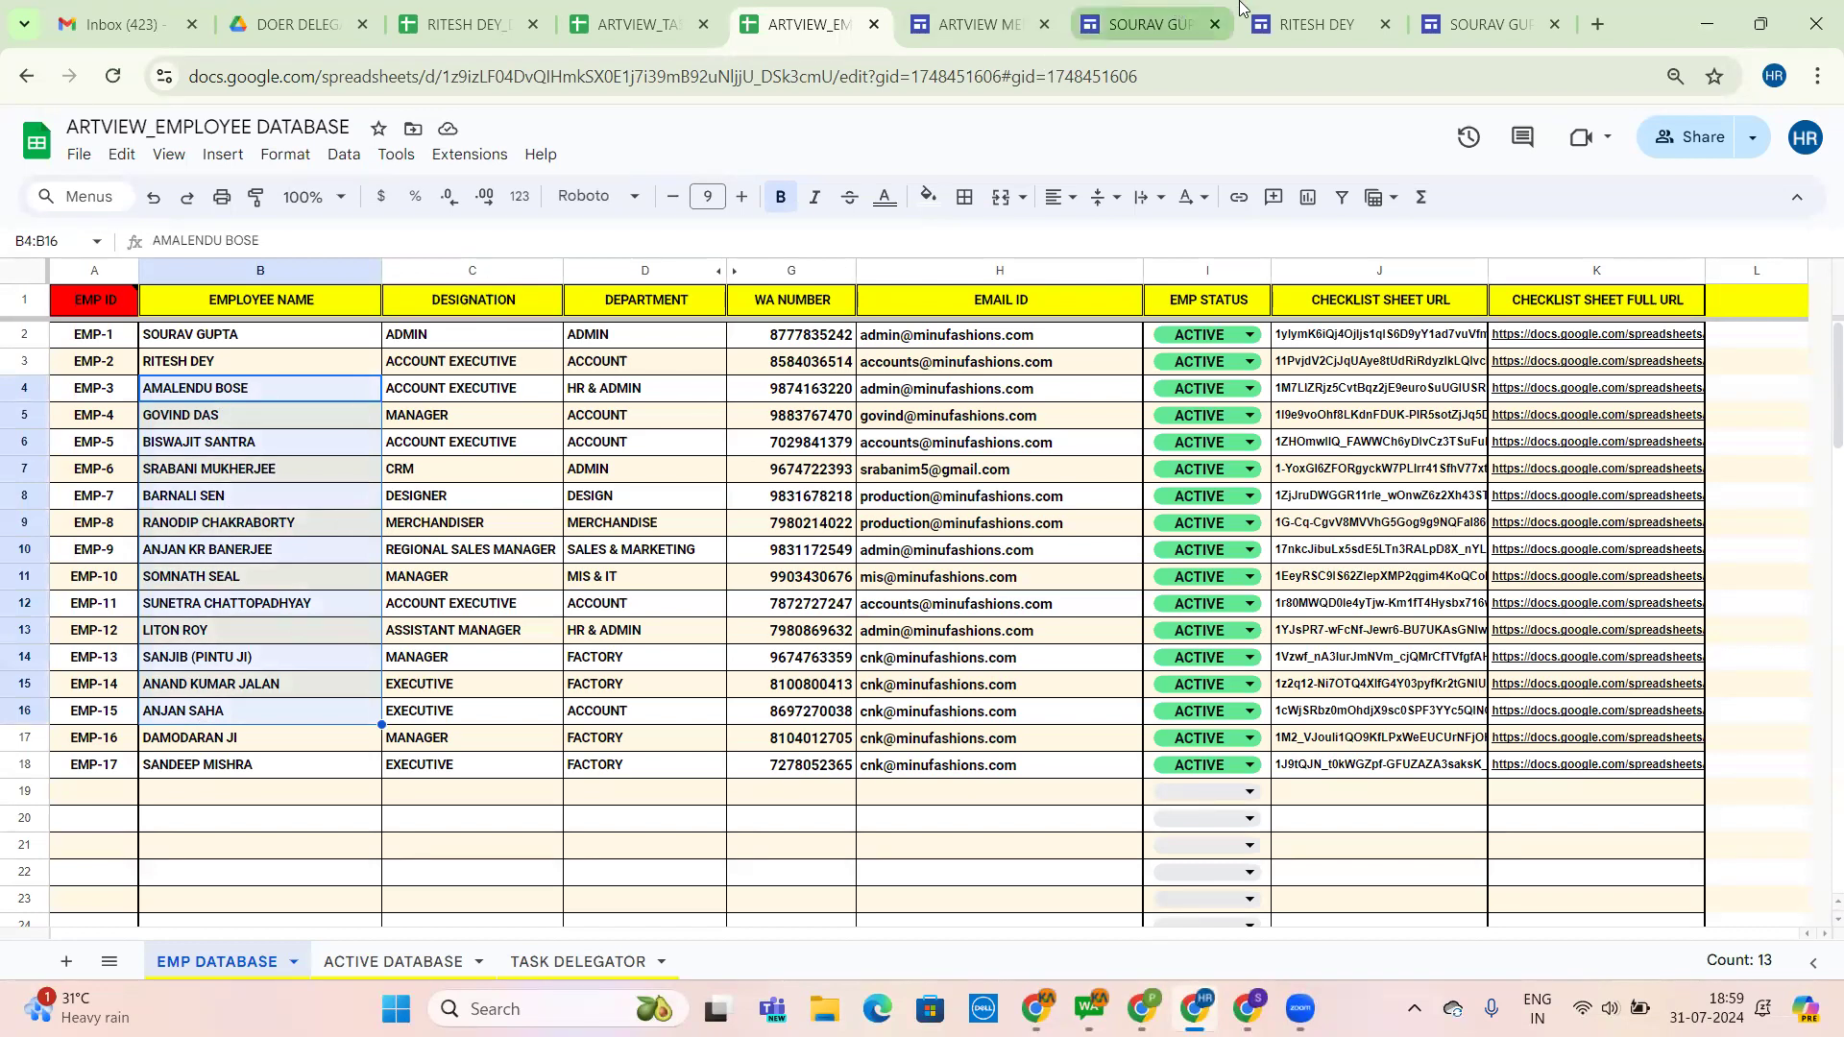
left_click(1315, 19)
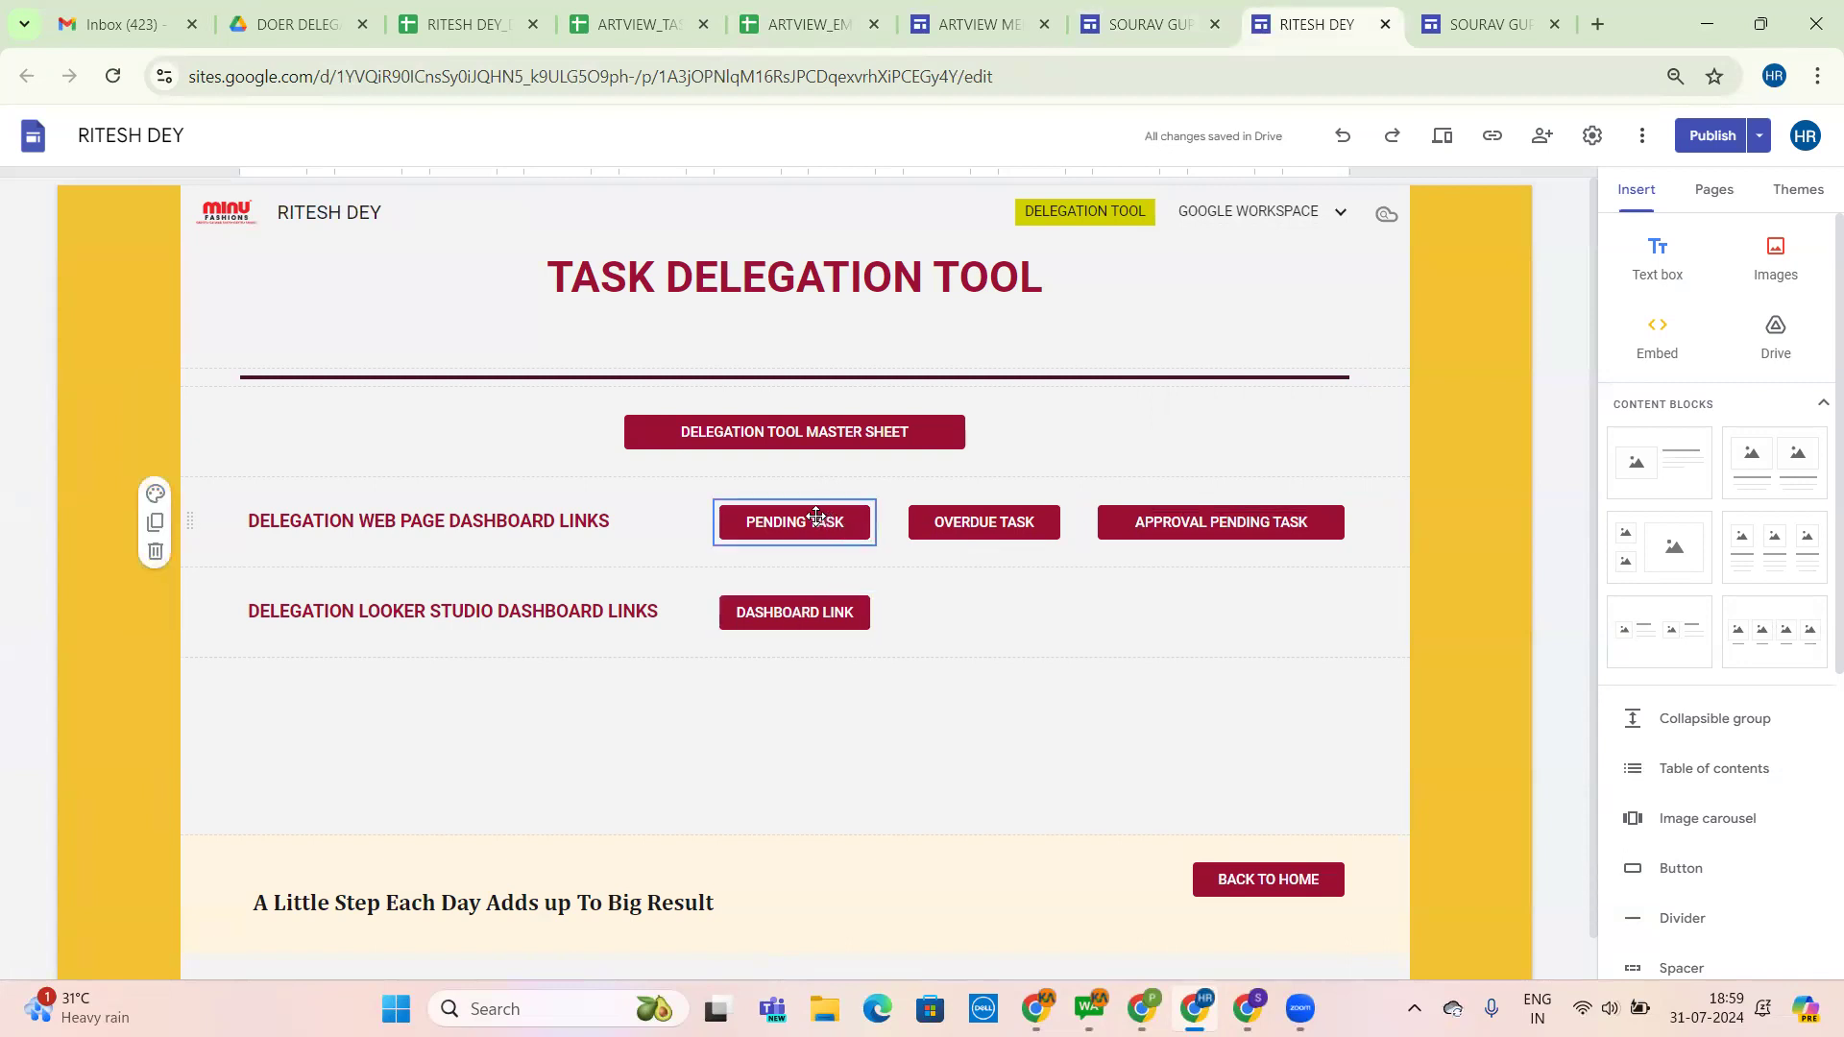
Compare the ARTVIEW home page with the employee's delegation site, then bring up the other browser profile's window.
left_click(971, 24)
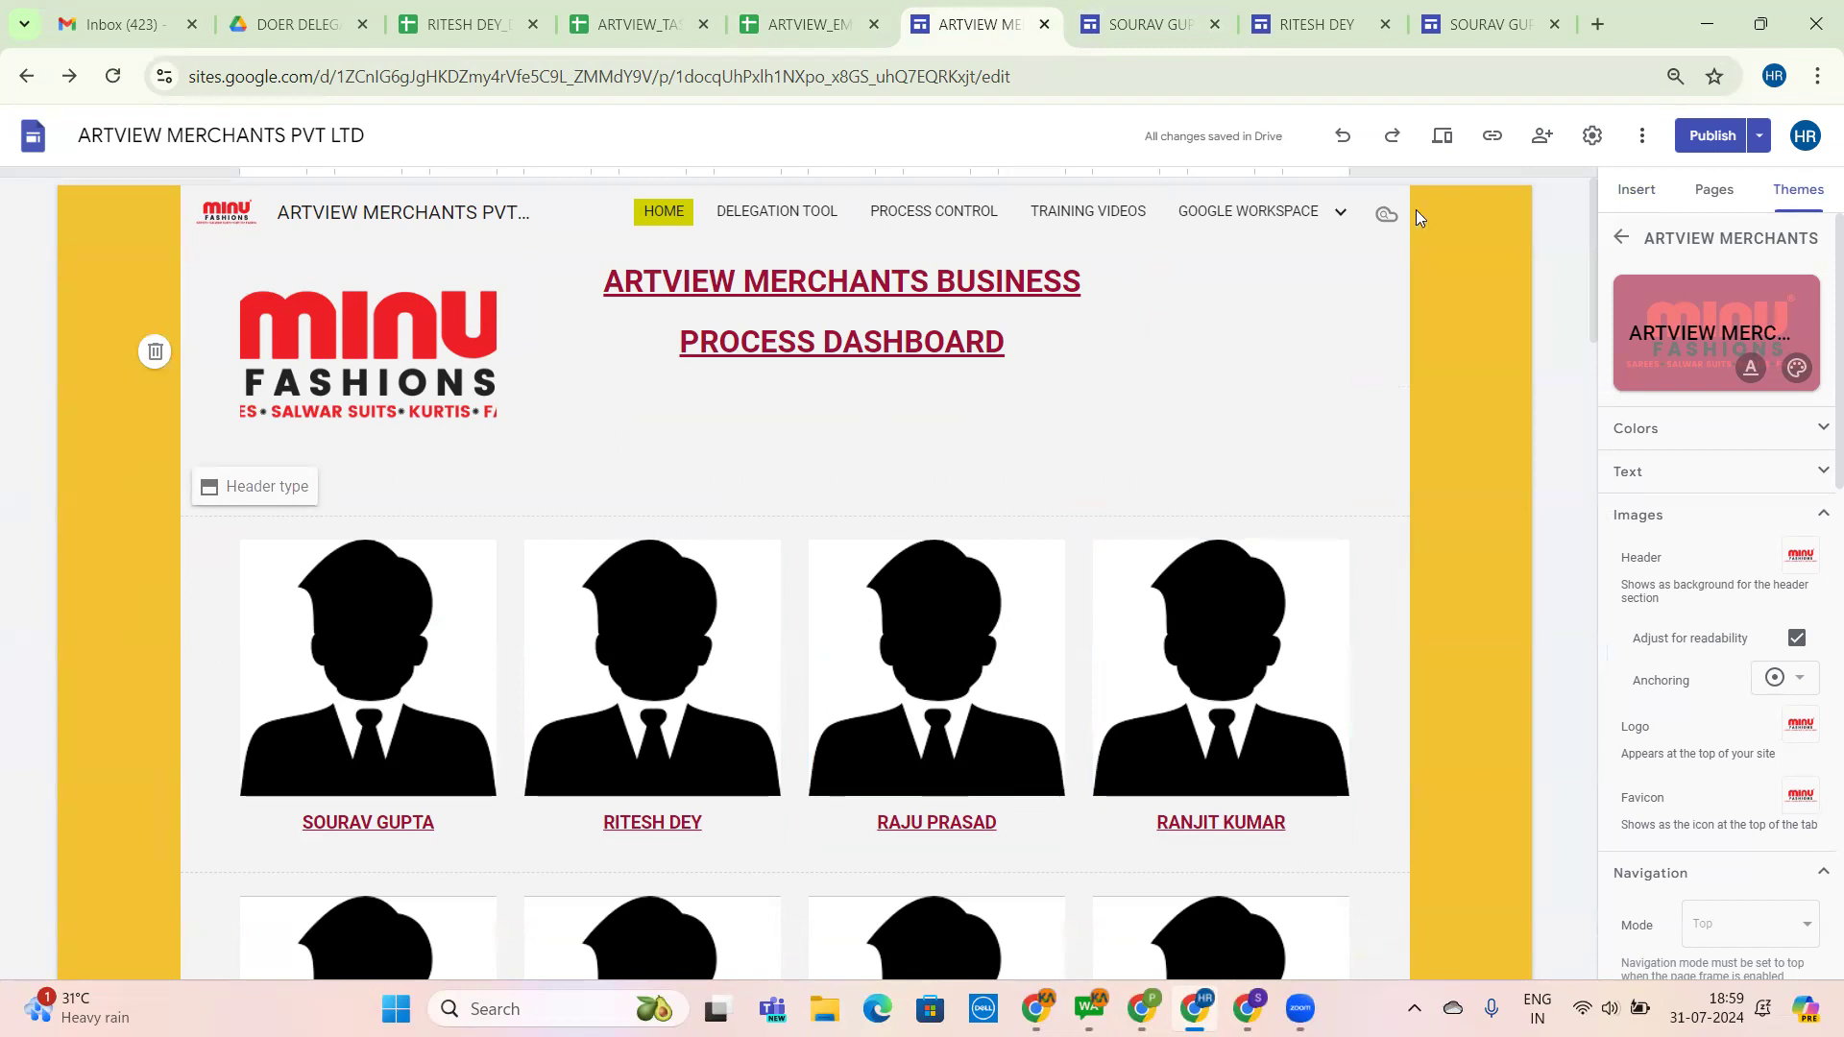
left_click(1315, 24)
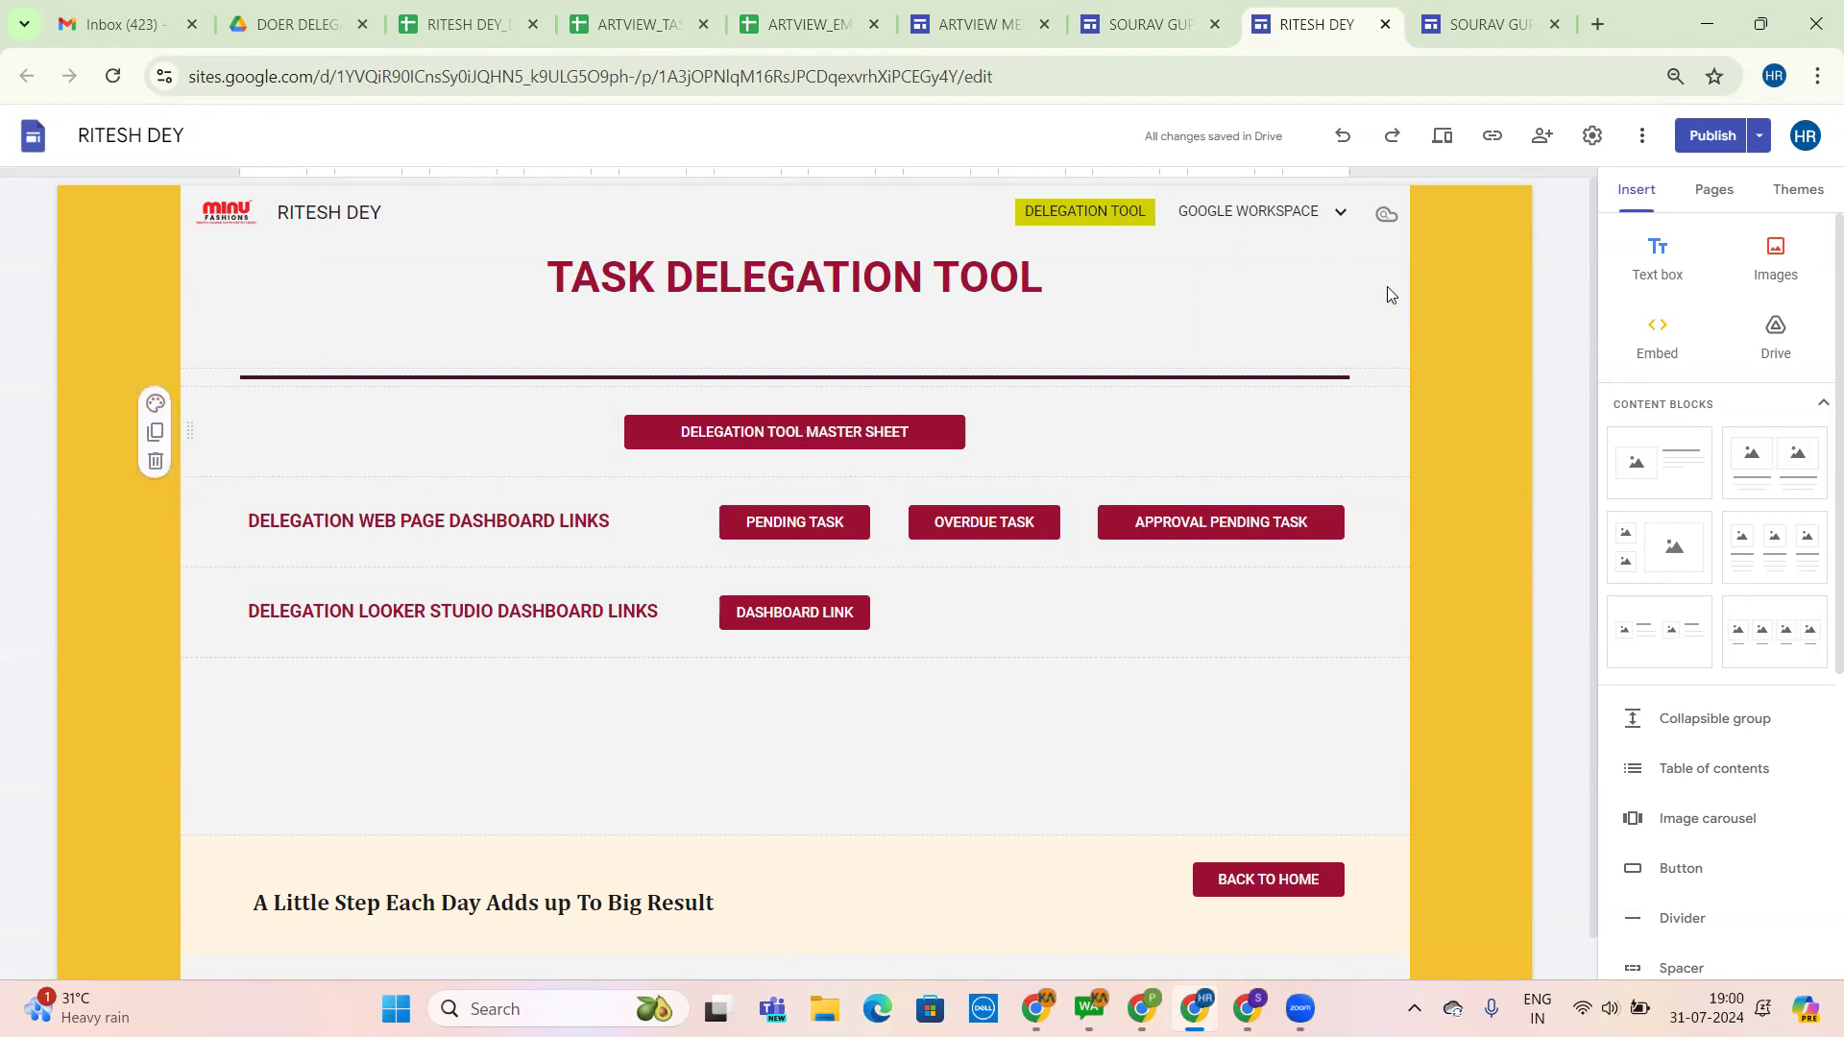
left_click(980, 24)
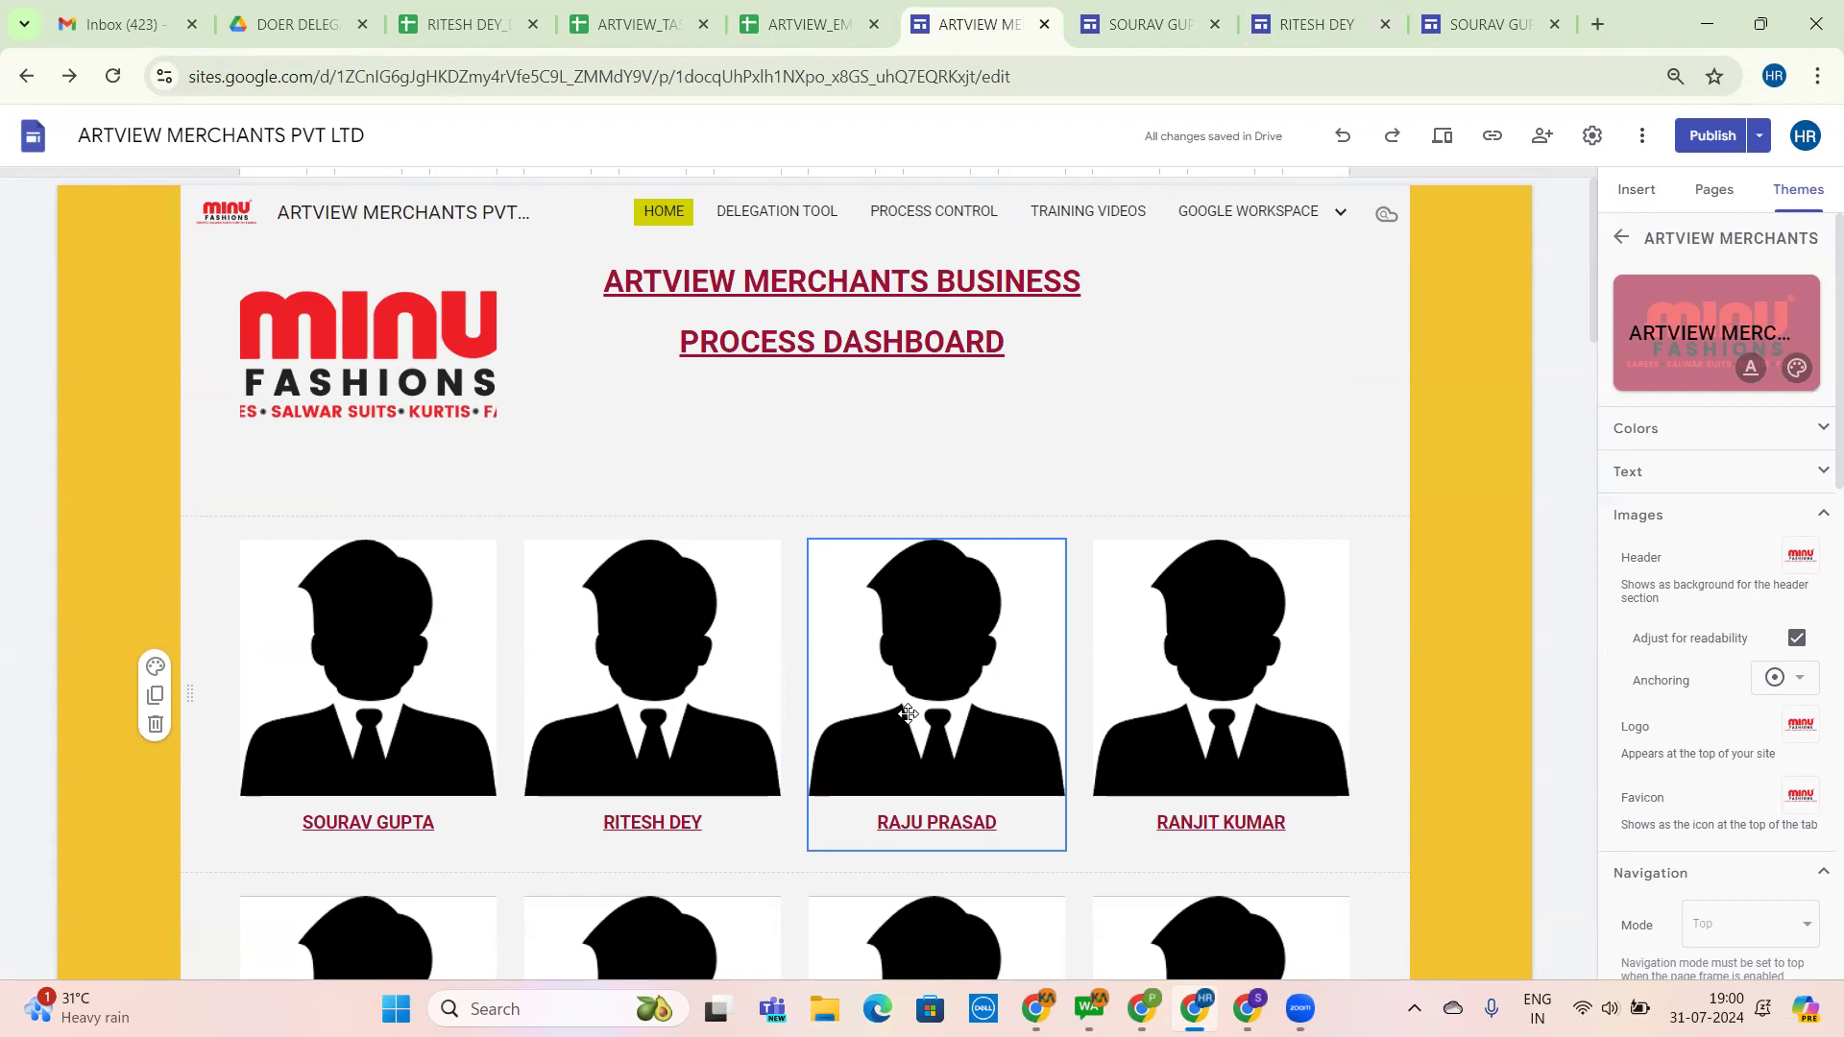
left_click(1314, 24)
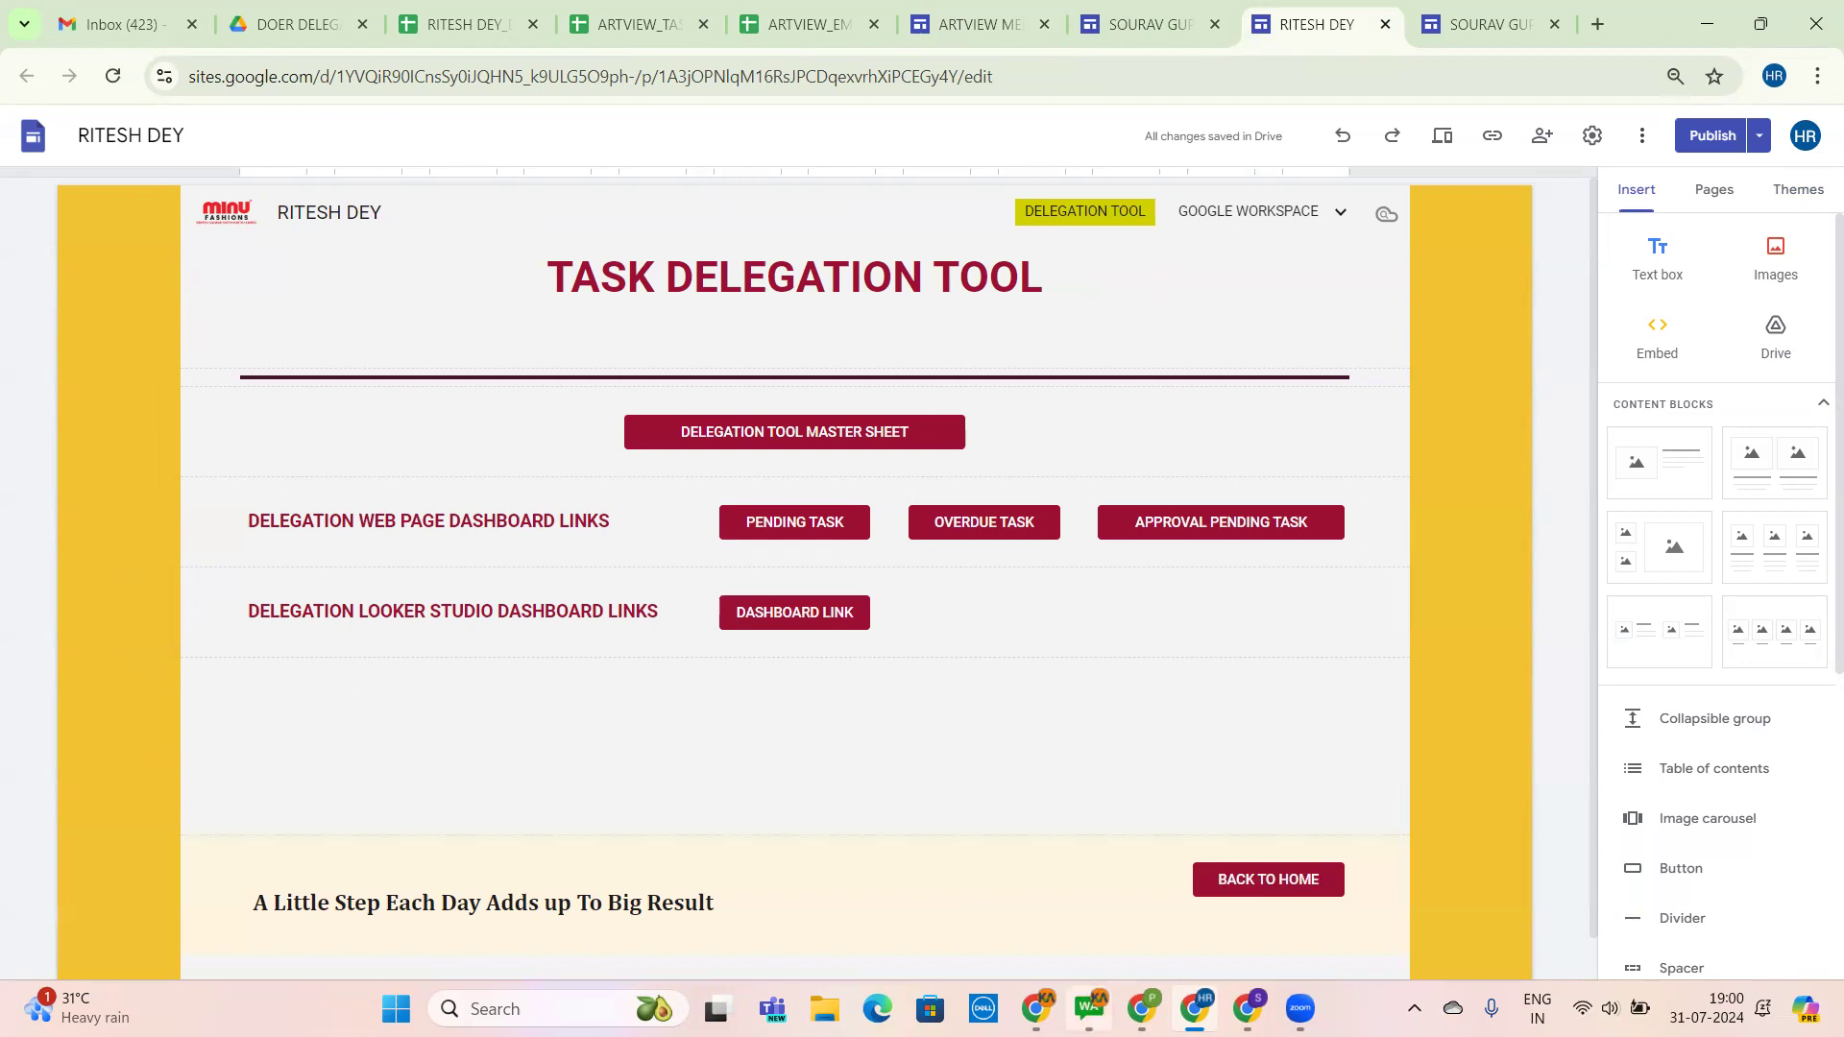
left_click(1037, 1008)
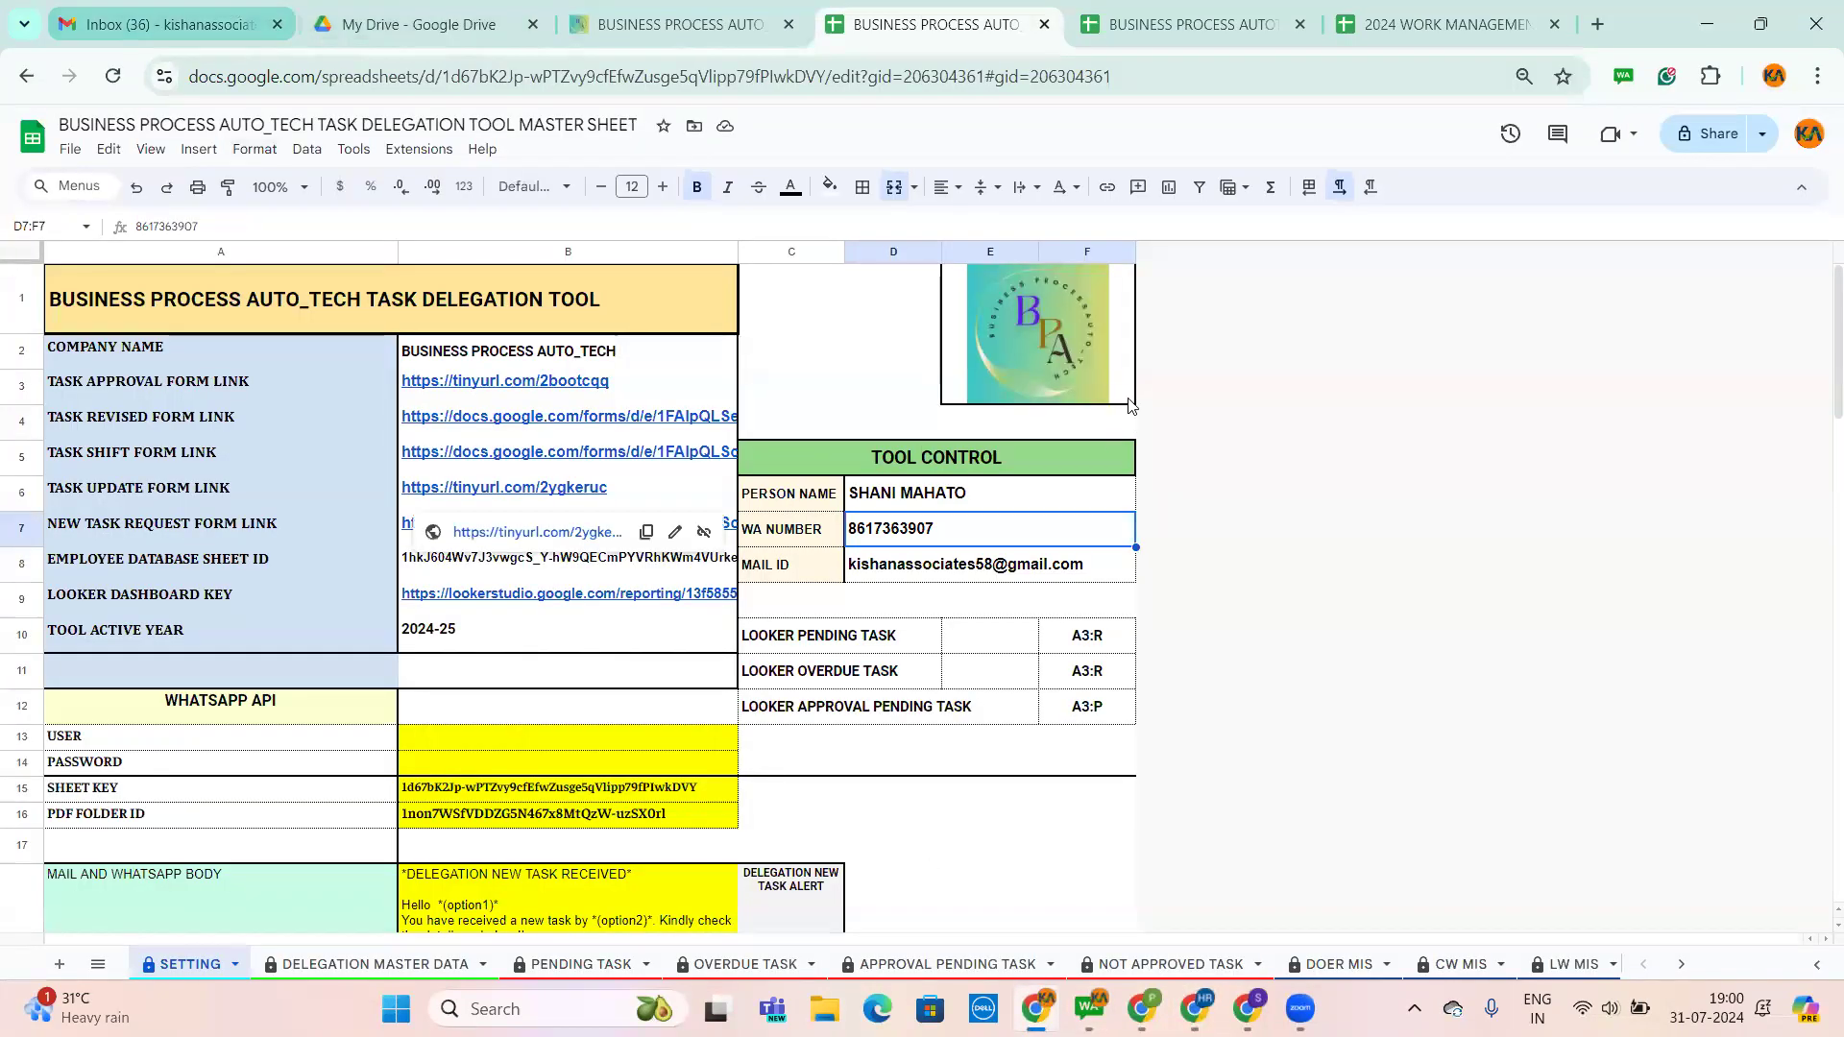
Open the EMP DATABASE spreadsheet from the Systems Control page of BUSINESS PROCESS AUTO_TECH.
left_click(708, 29)
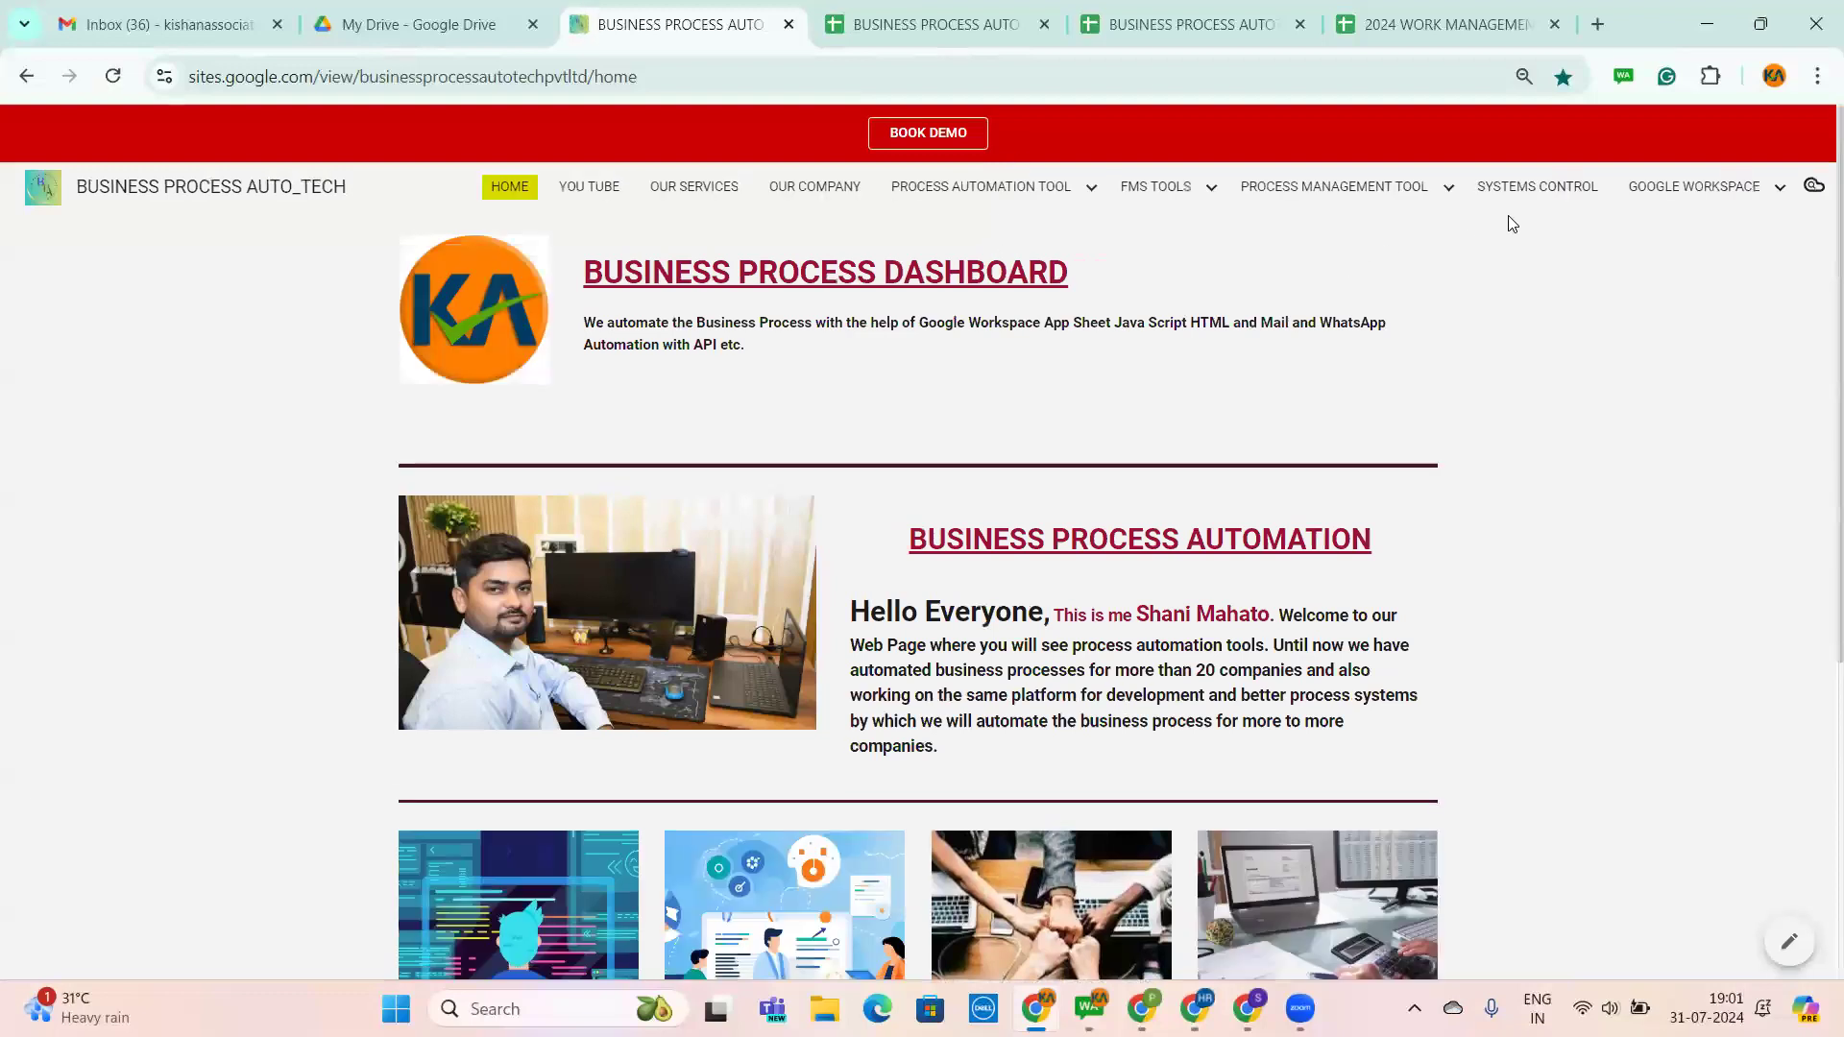
left_click(1526, 192)
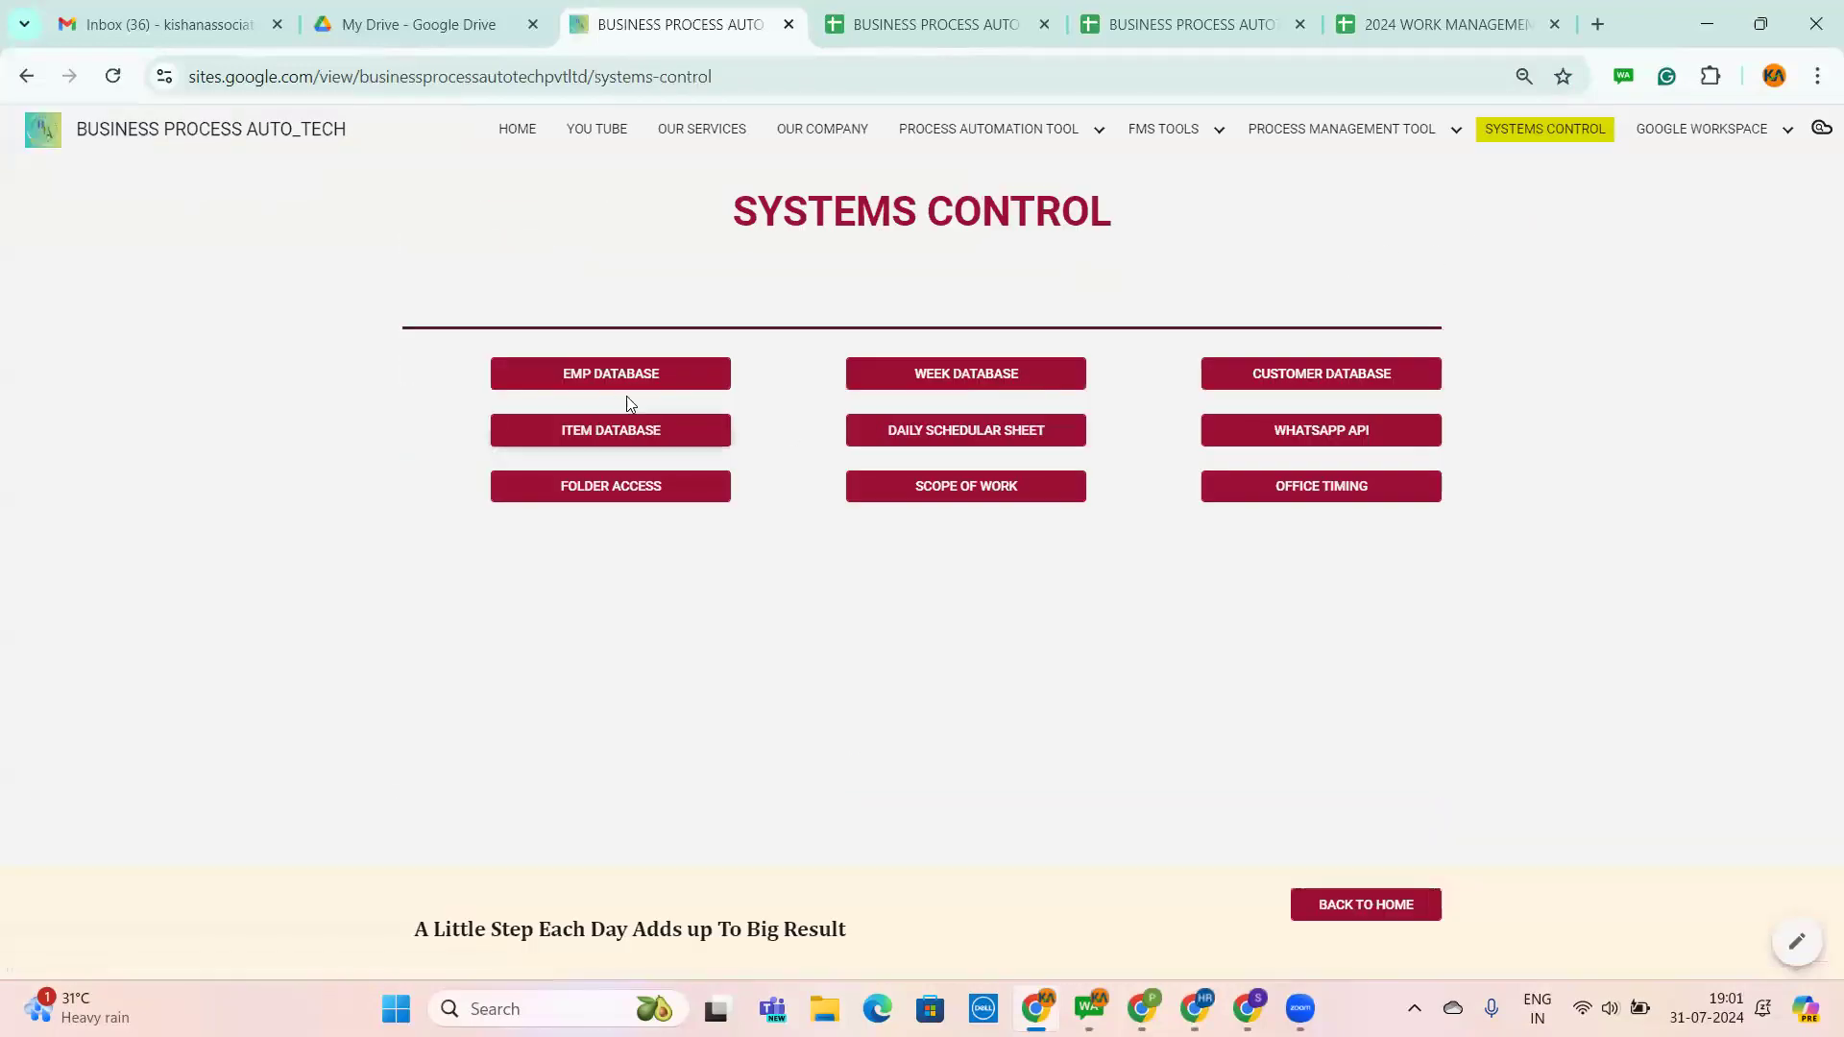
left_click(623, 372)
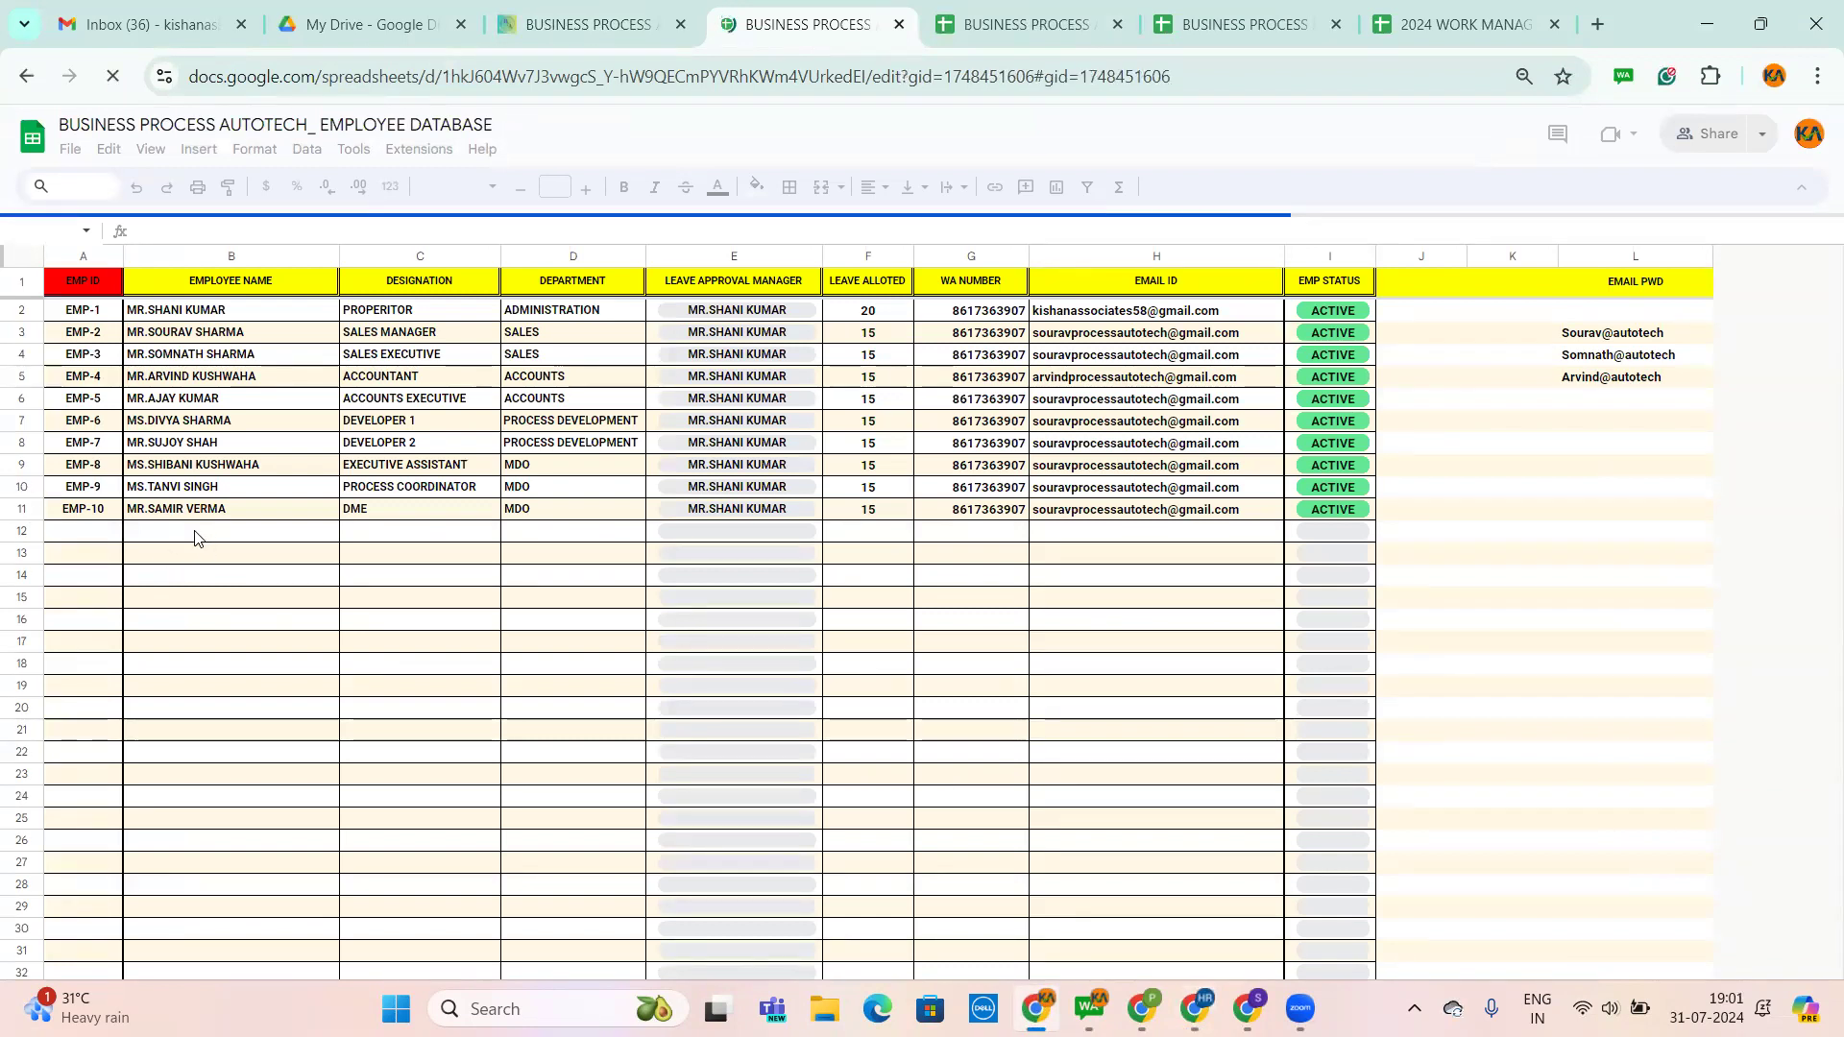
Enter the new employee's name in B12, keeping the MR. prefix from the row above.
left_click(195, 537)
type("s")
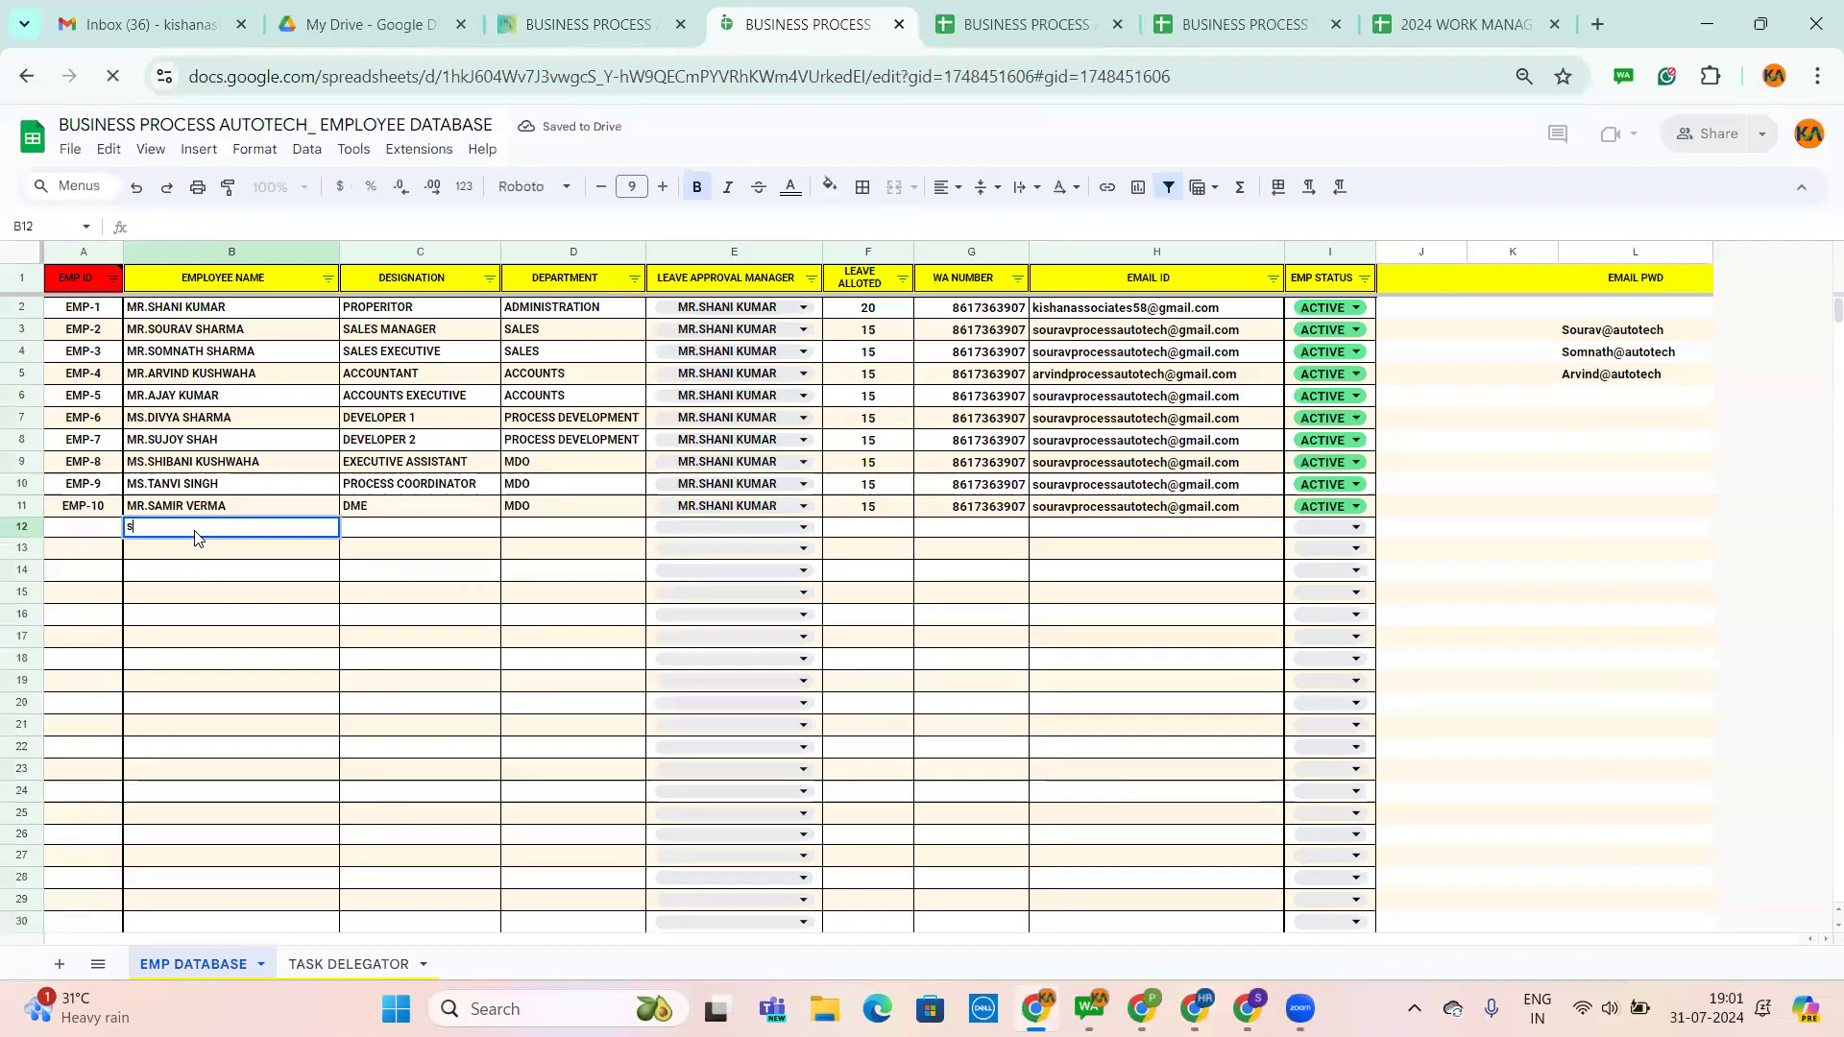
left_click(240, 511)
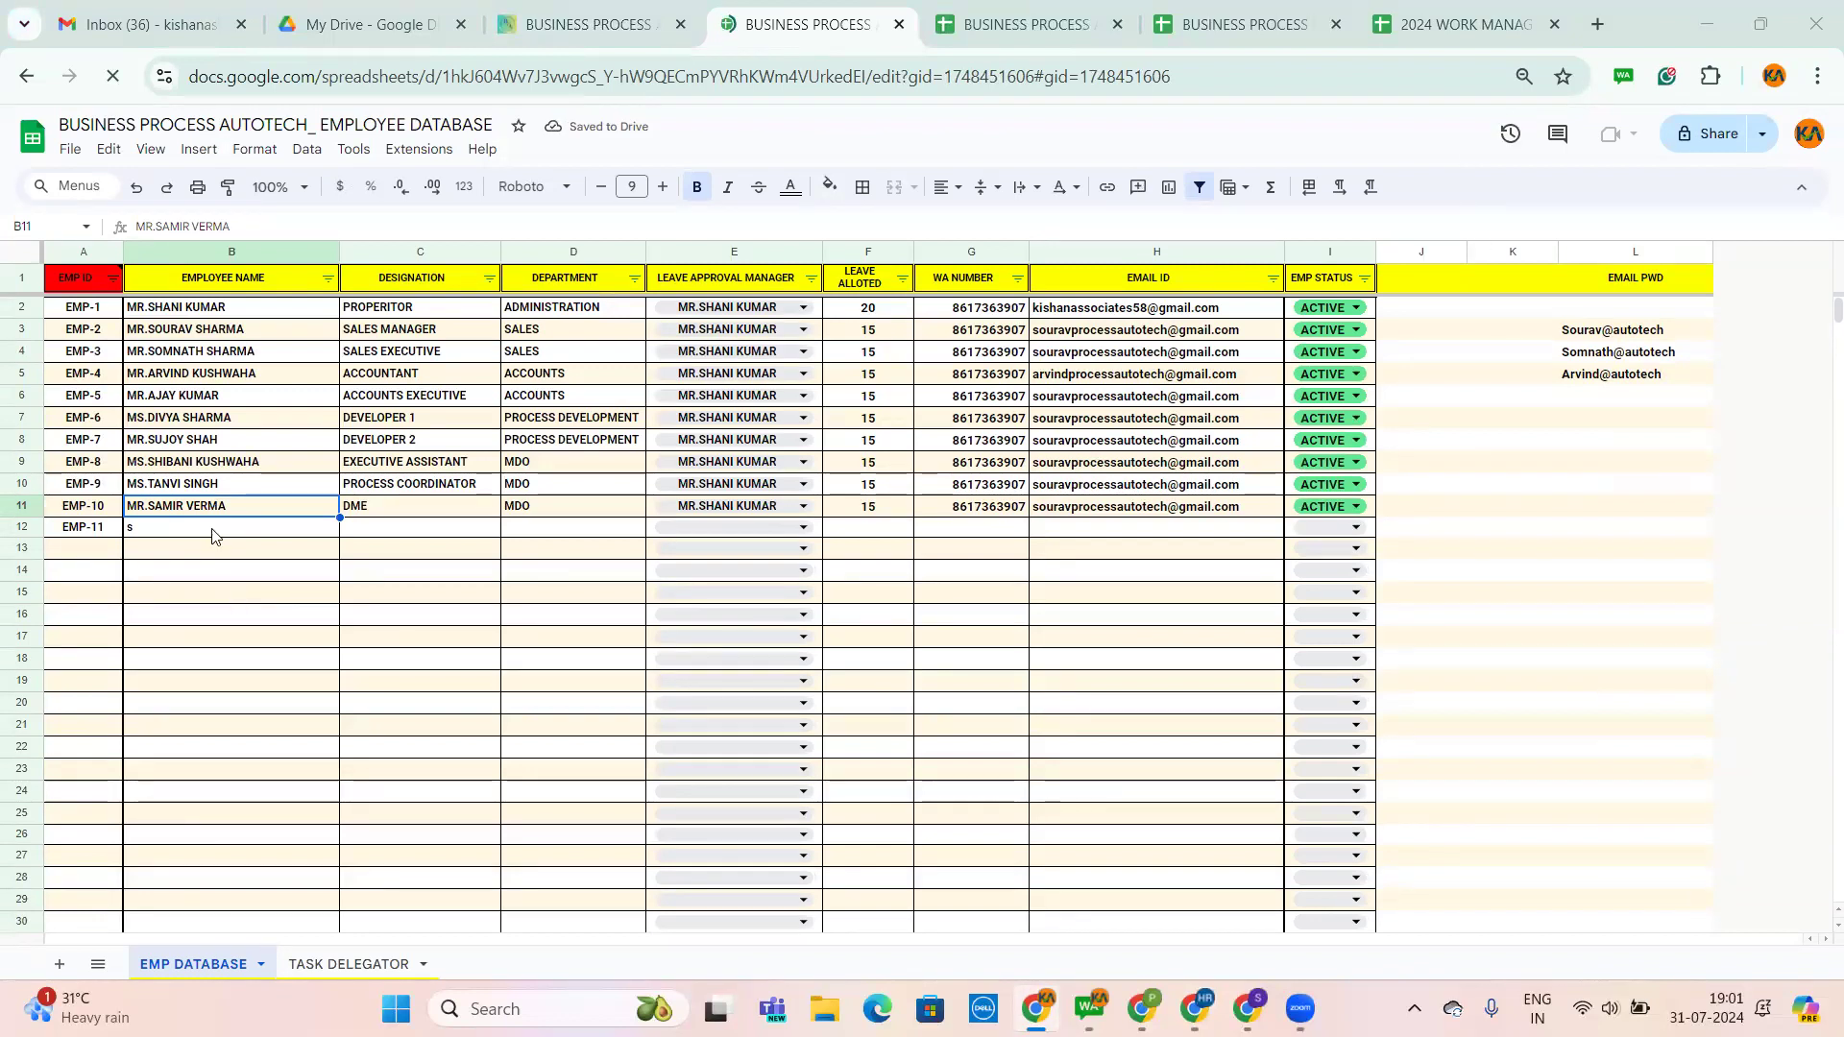
key("shift+Down")
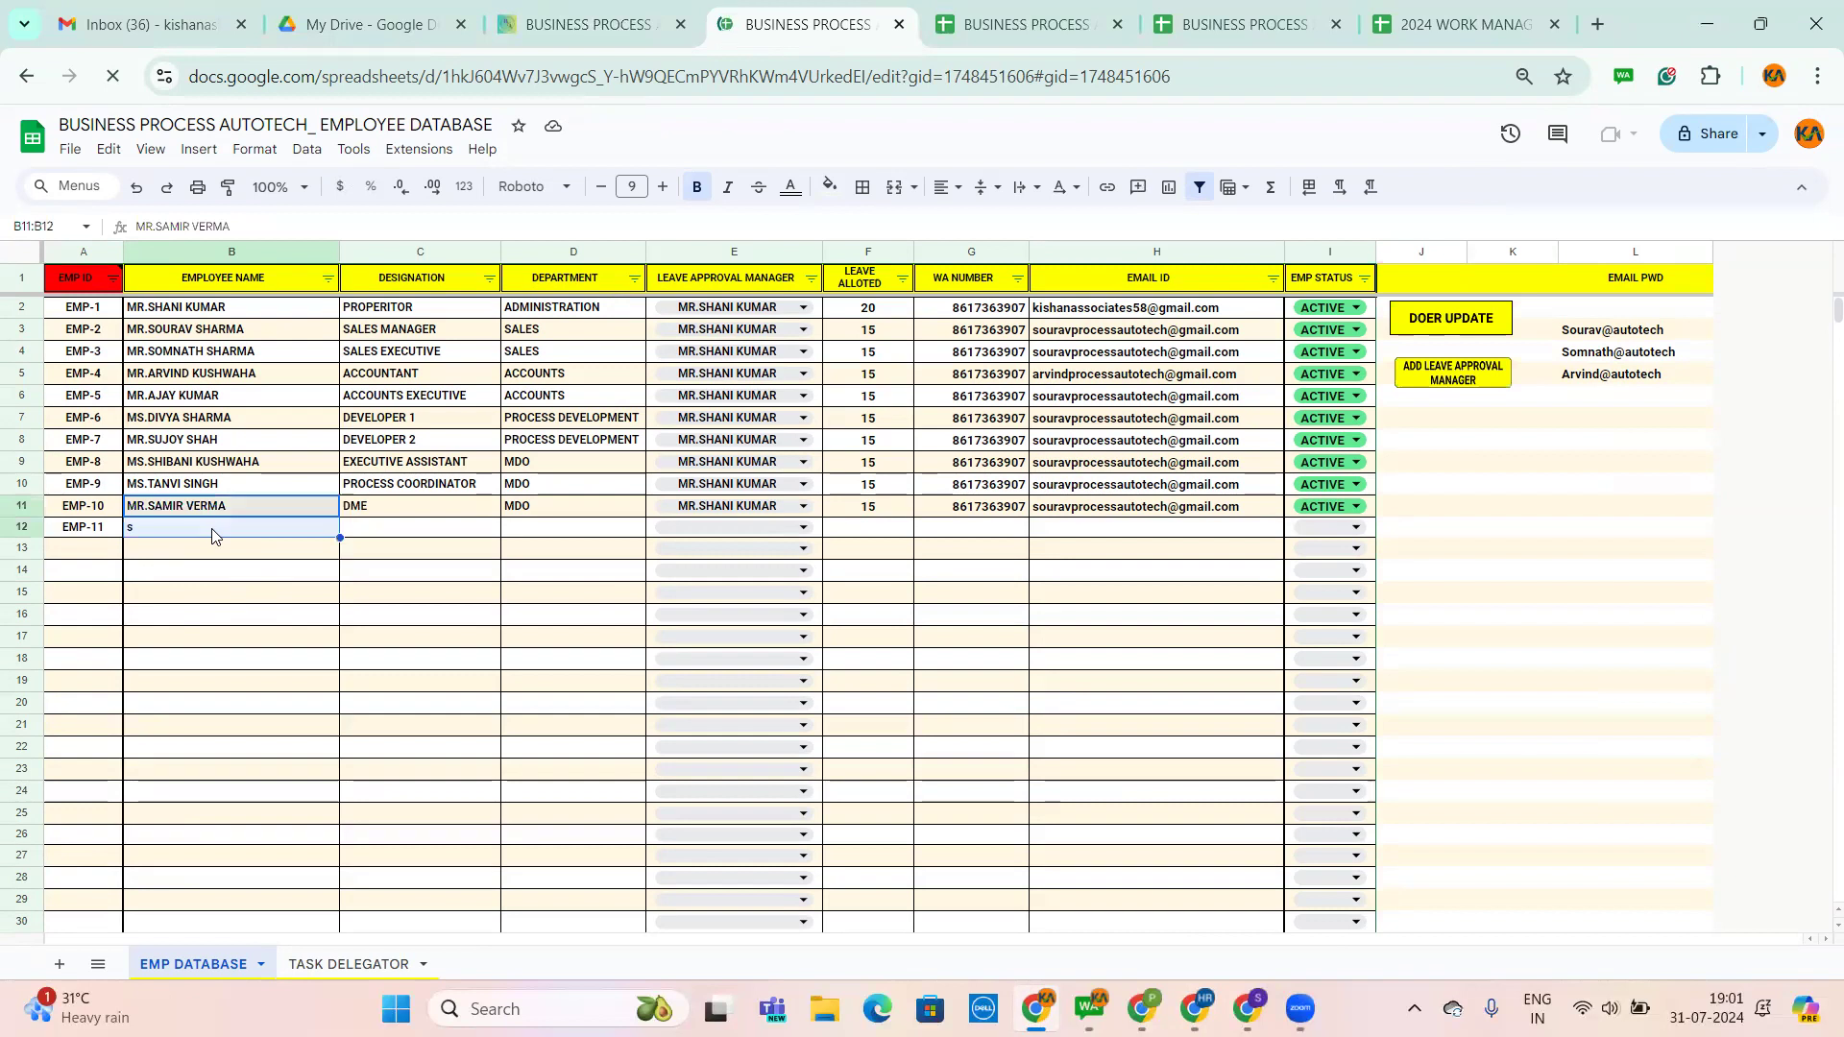
key("ctrl+d")
key("Down")
key("F2")
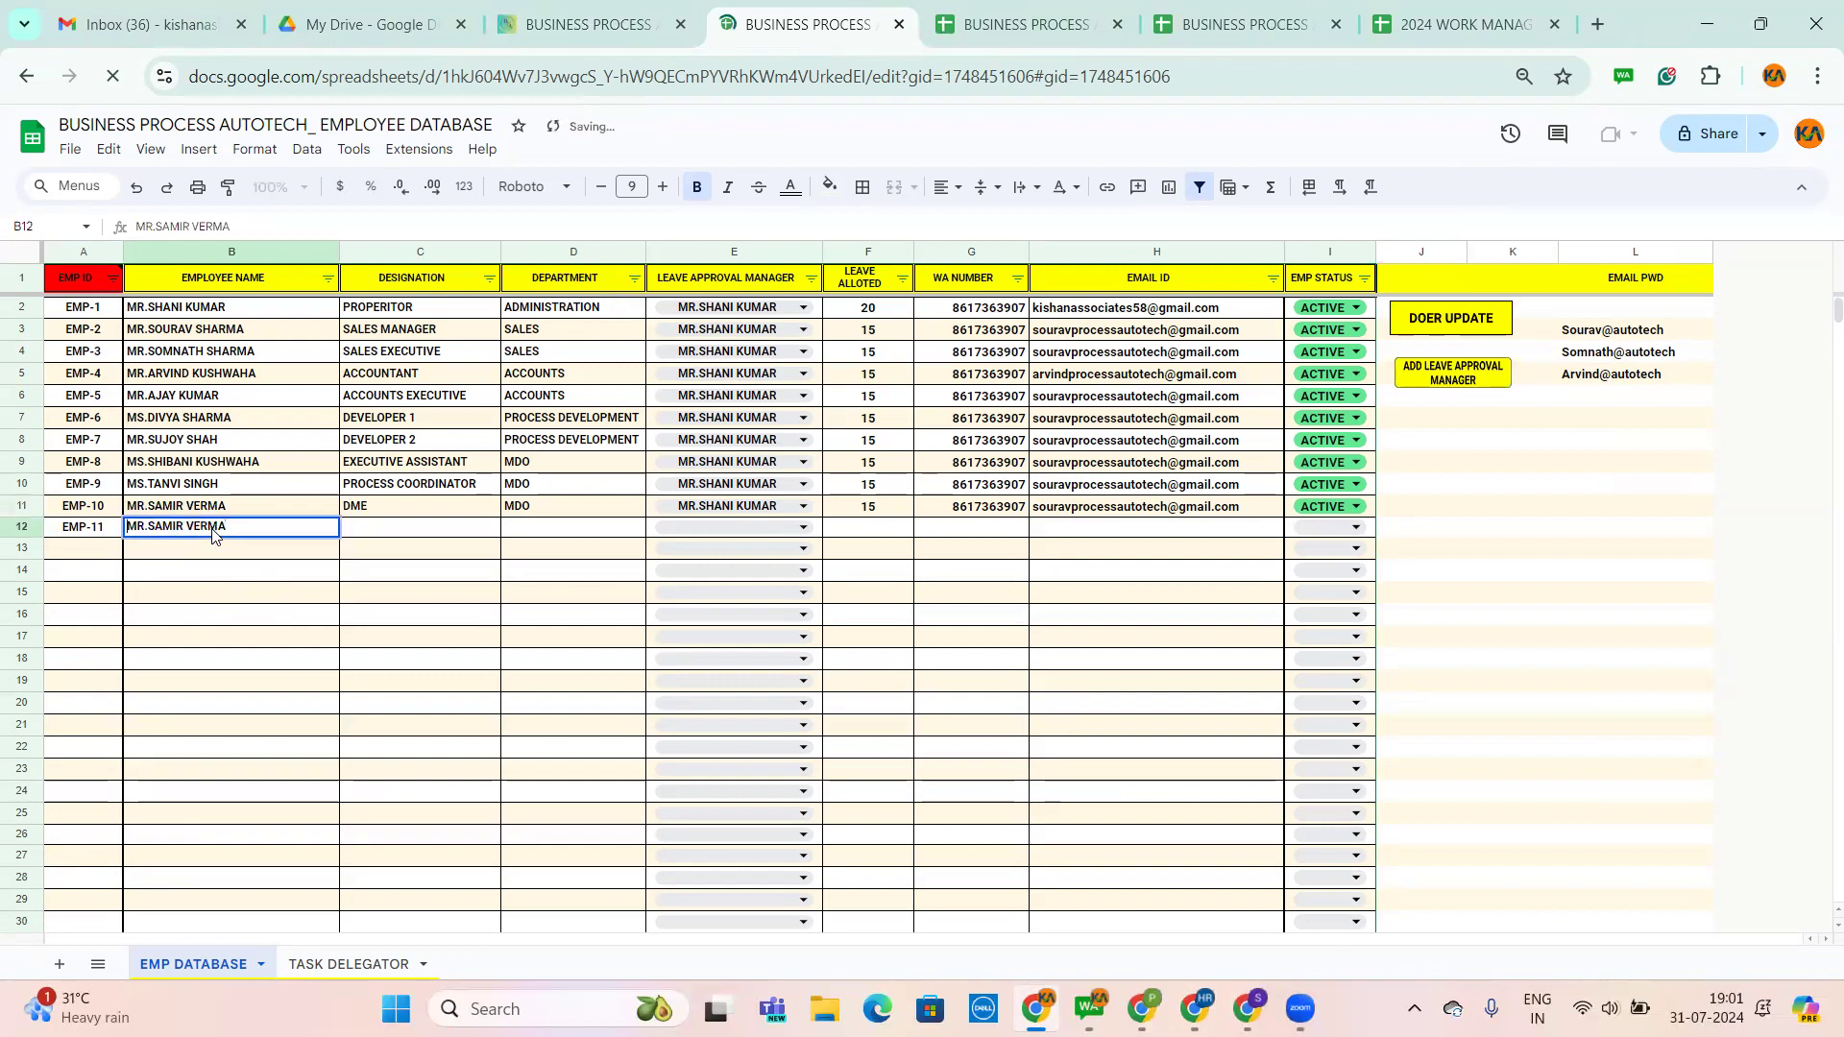
key("shift+End")
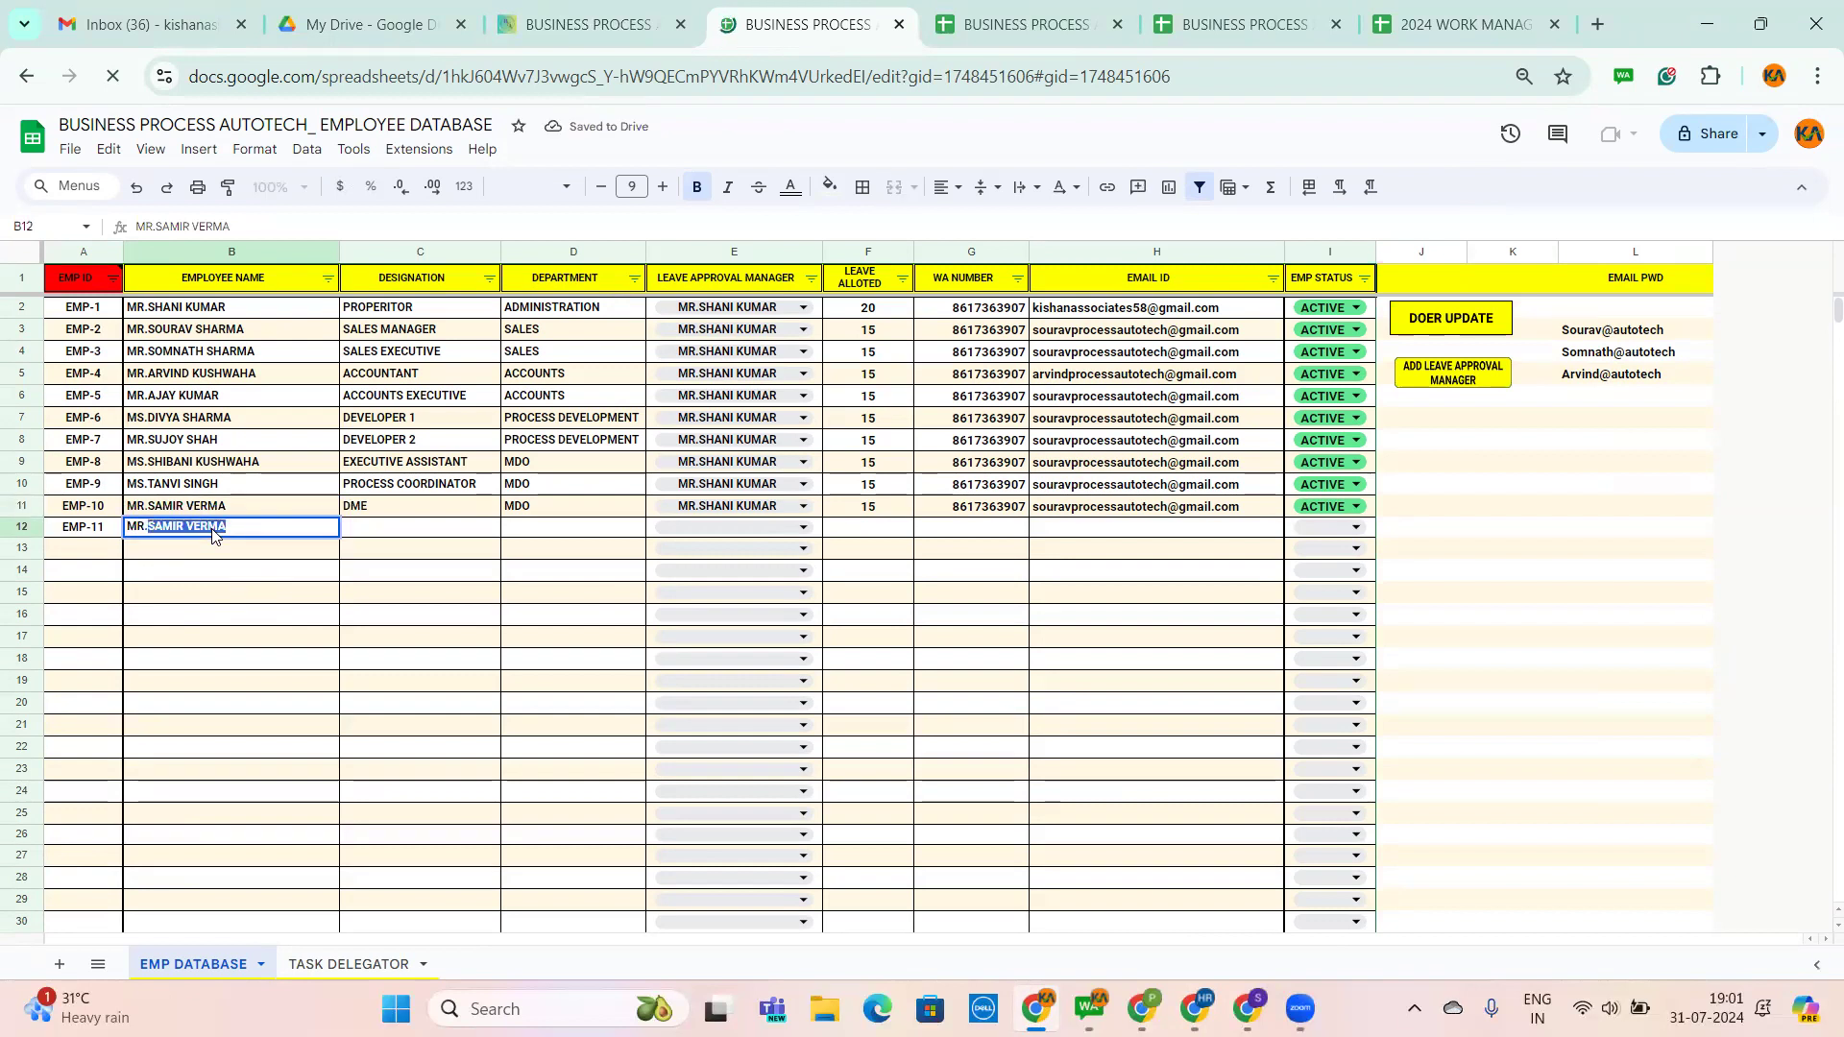
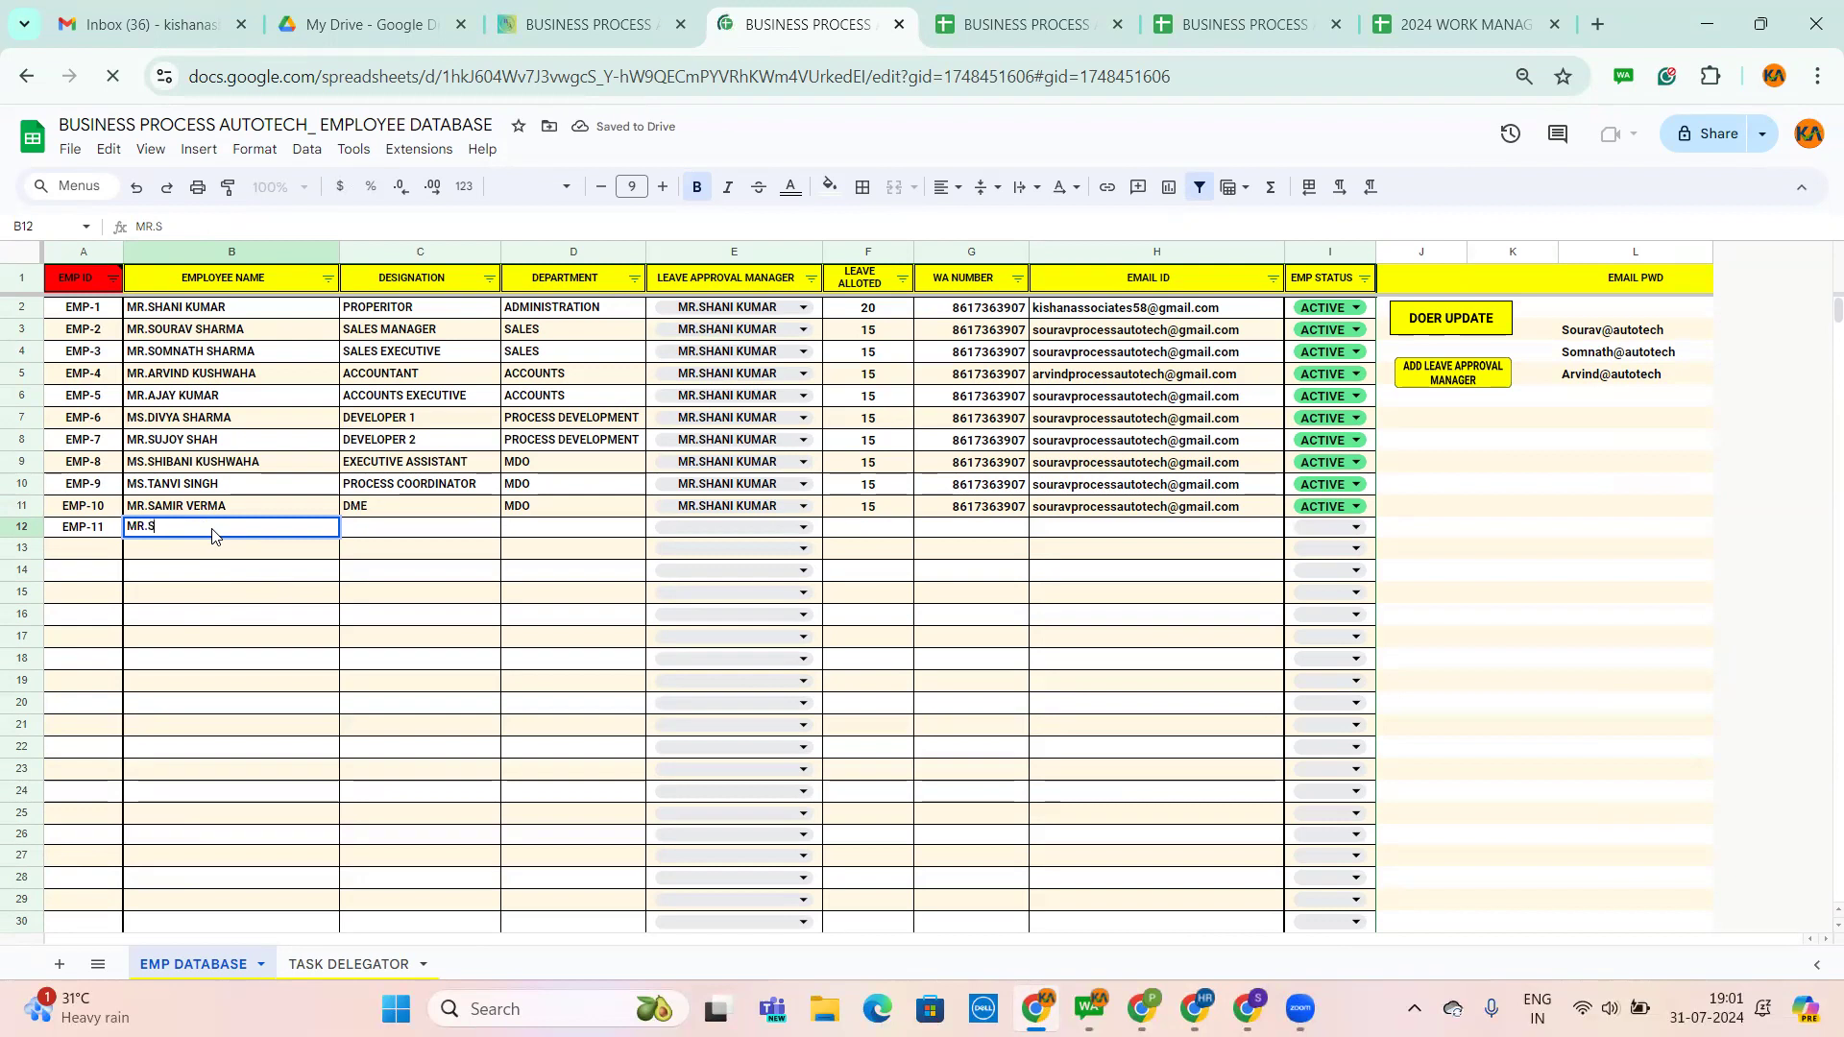
key("Return")
Set the new employee's designation in C12 to TRAINEE.
key("Up")
key("Right")
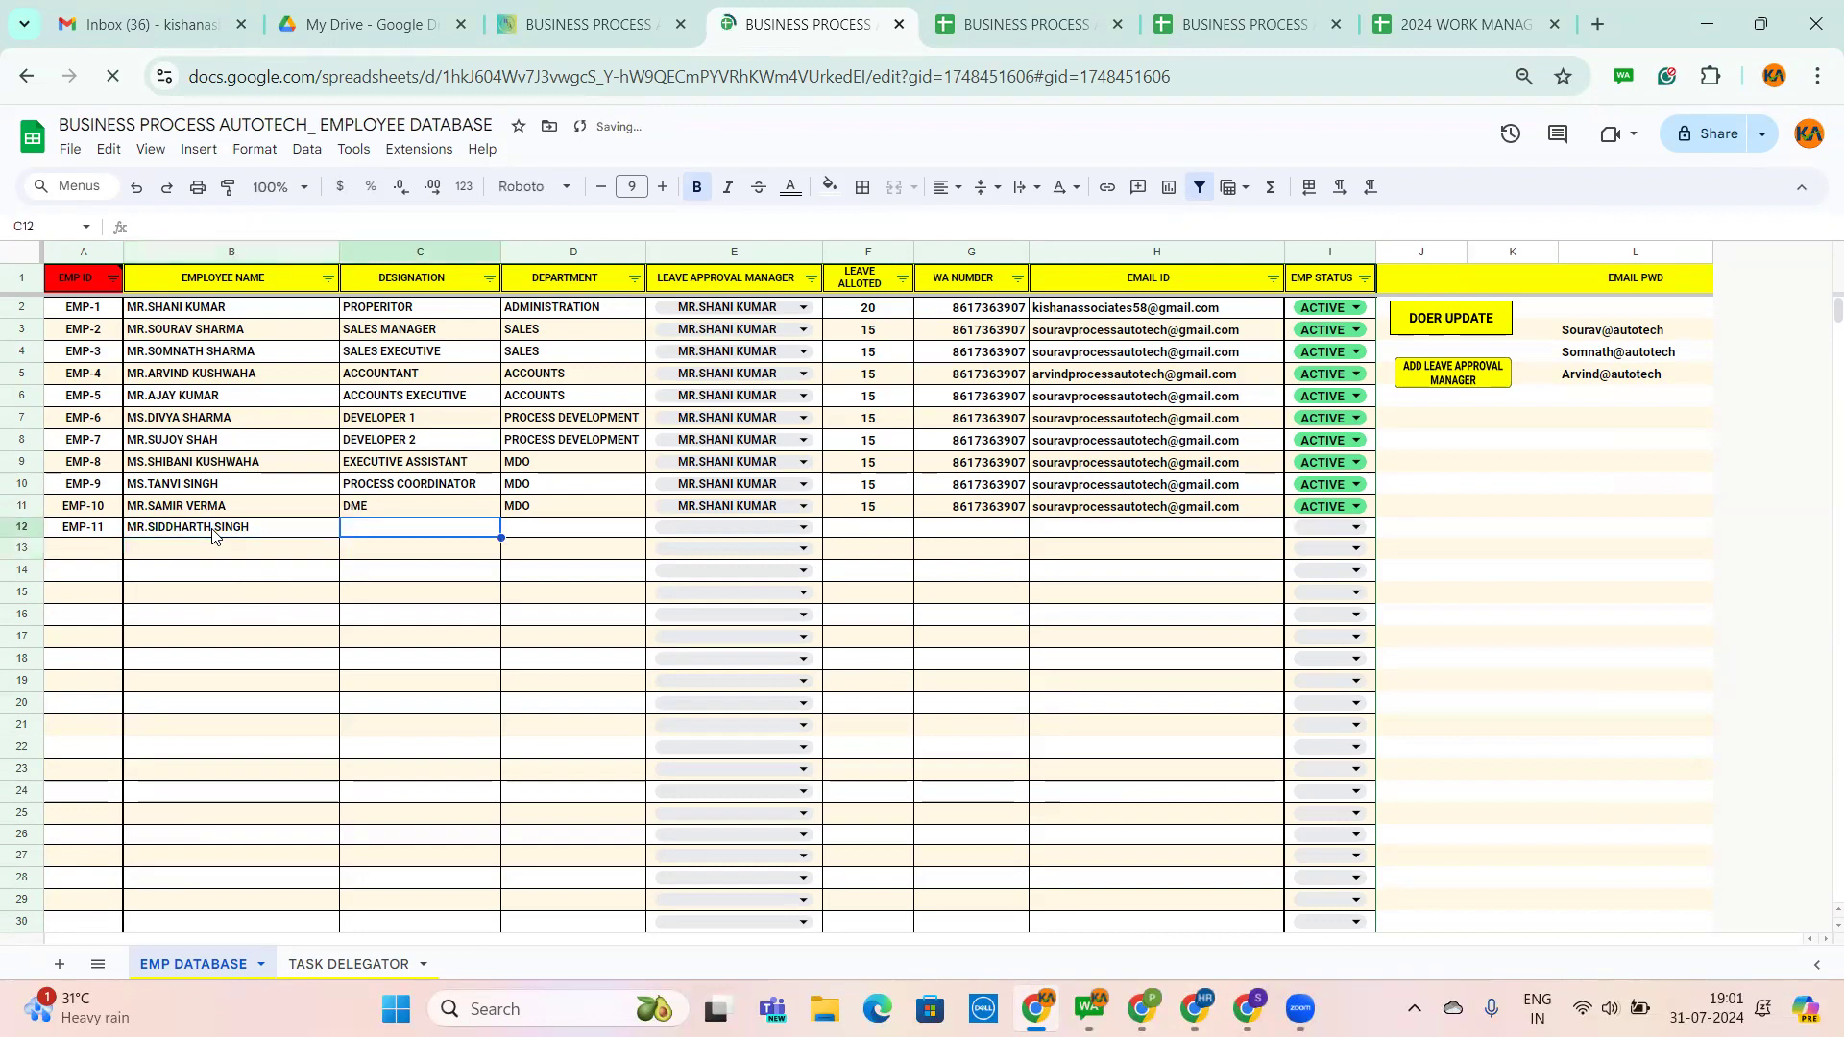
type("TRA")
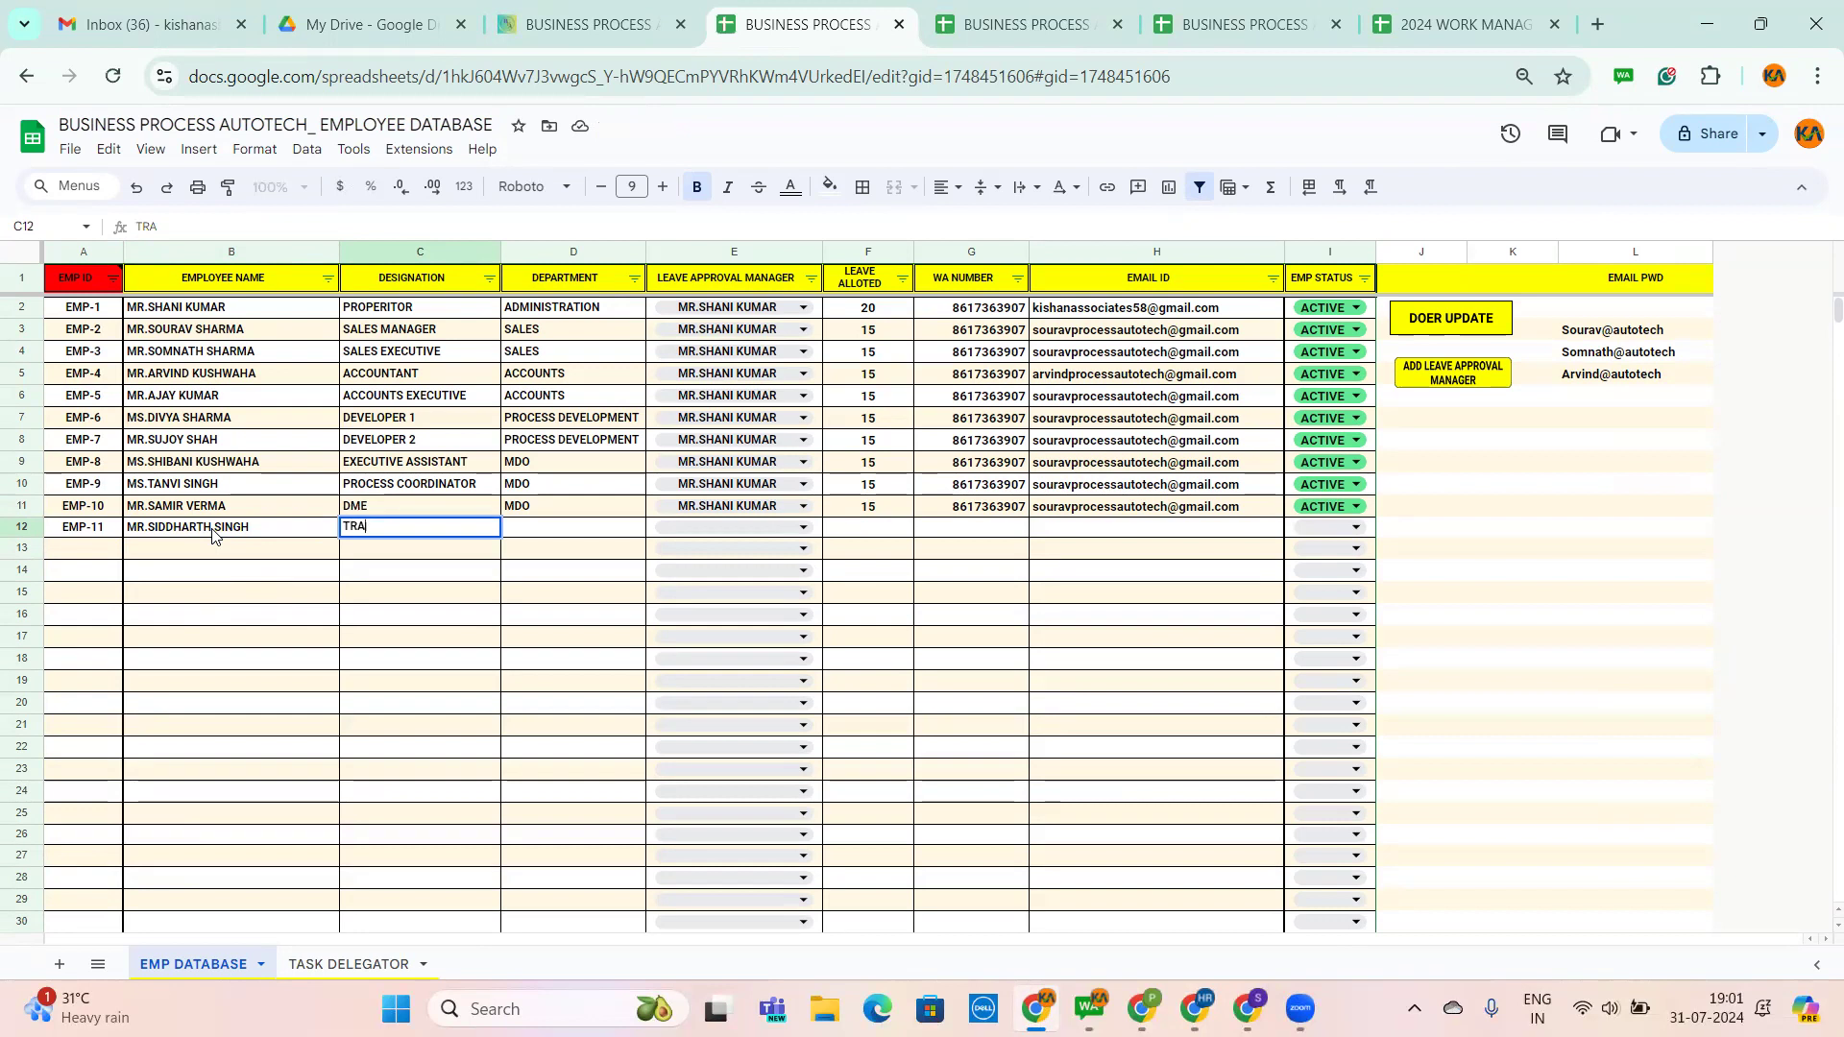
type("INEE")
key("Return")
key("Up")
Fill MDO department, the approval manager and 15 leave days down into row 12.
key("Right")
key("Up")
key("shift+Down")
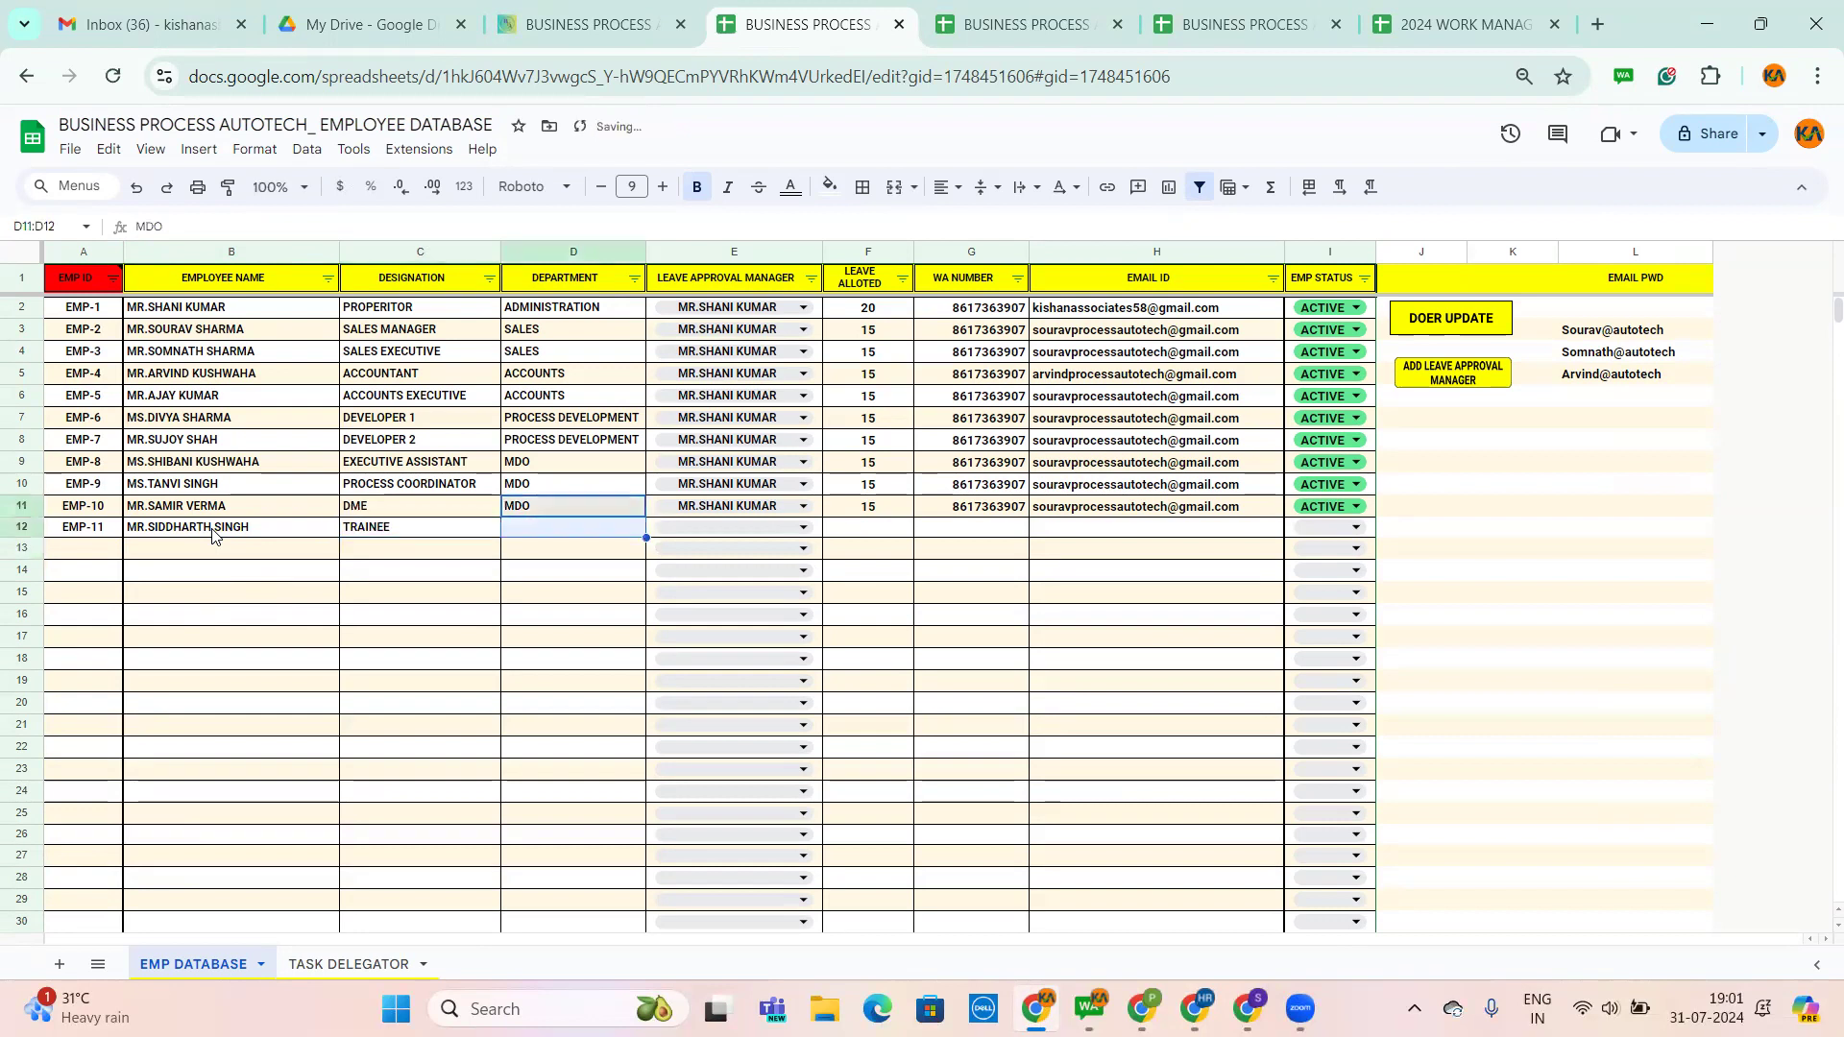
key("ctrl+d")
key("Right")
key("shift+Down")
key("ctrl+d")
key("Down")
key("Right")
key("Up")
key("shift+Down")
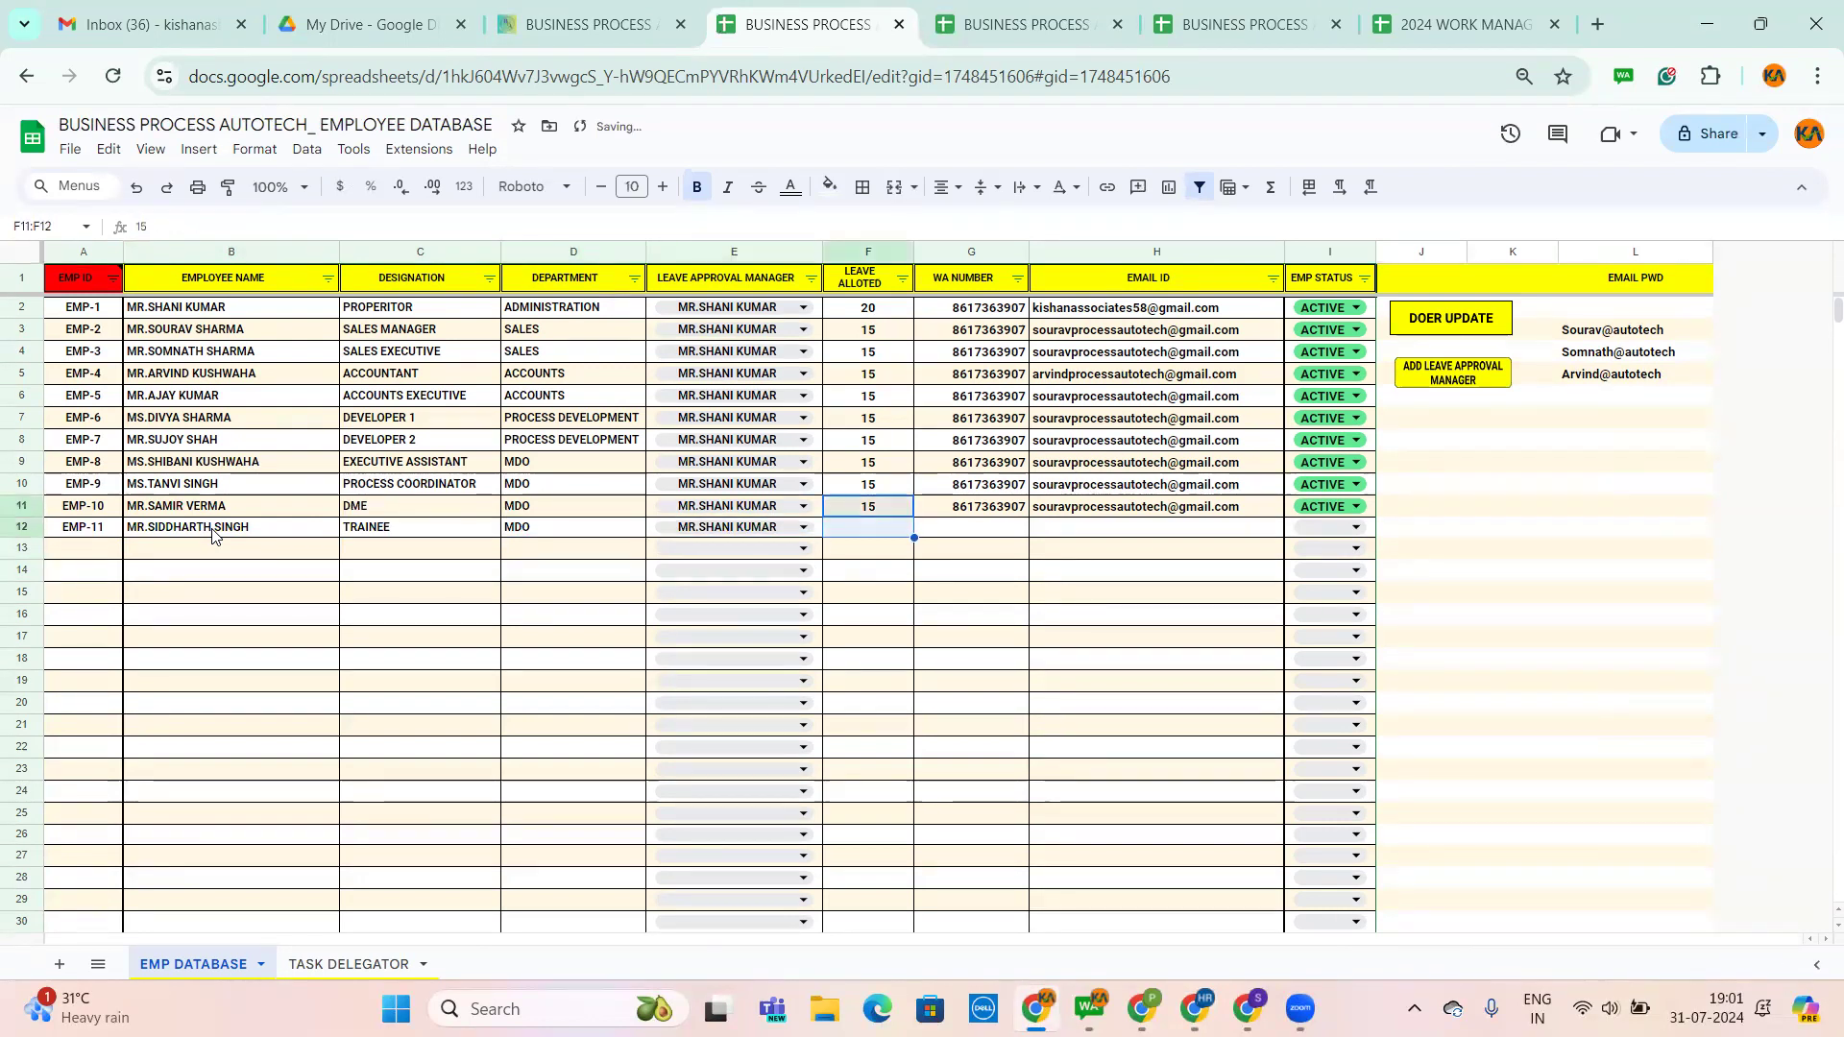
Enter the new employee's WhatsApp number in G12.
key("Down")
key("Right")
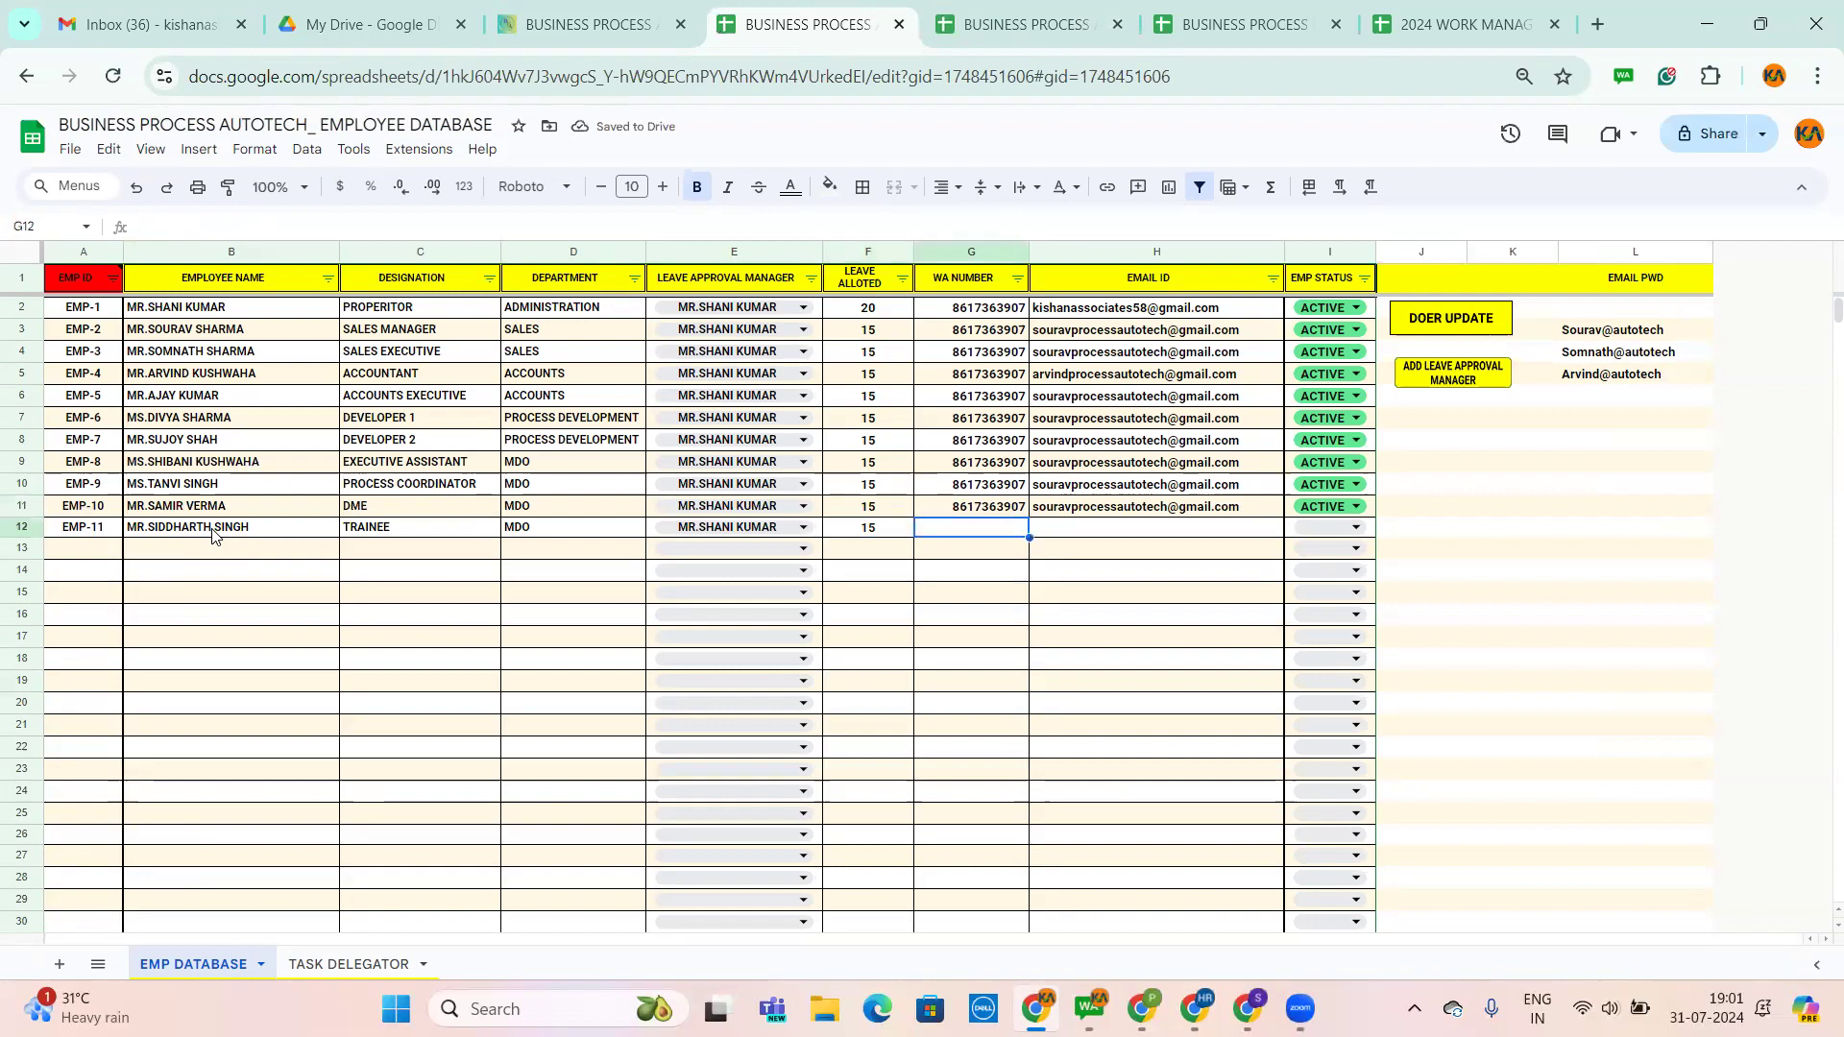
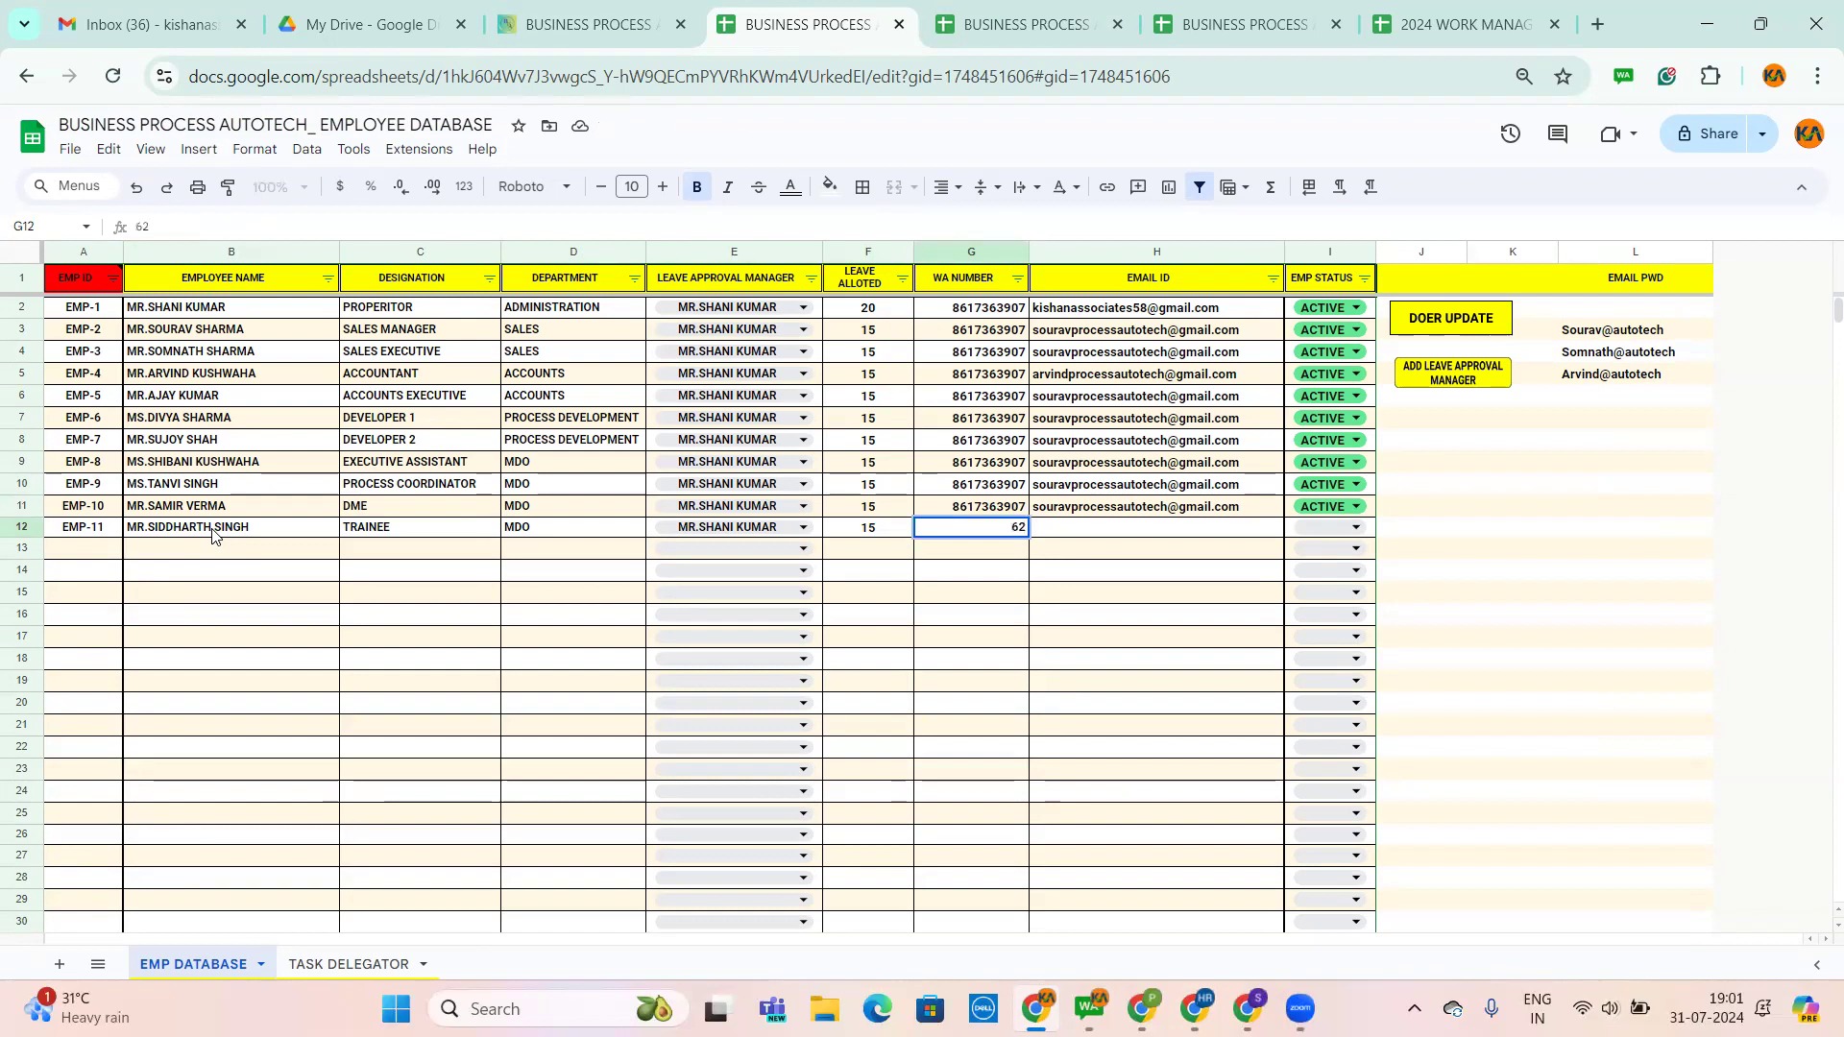
key("Return")
key("Up")
key("Right")
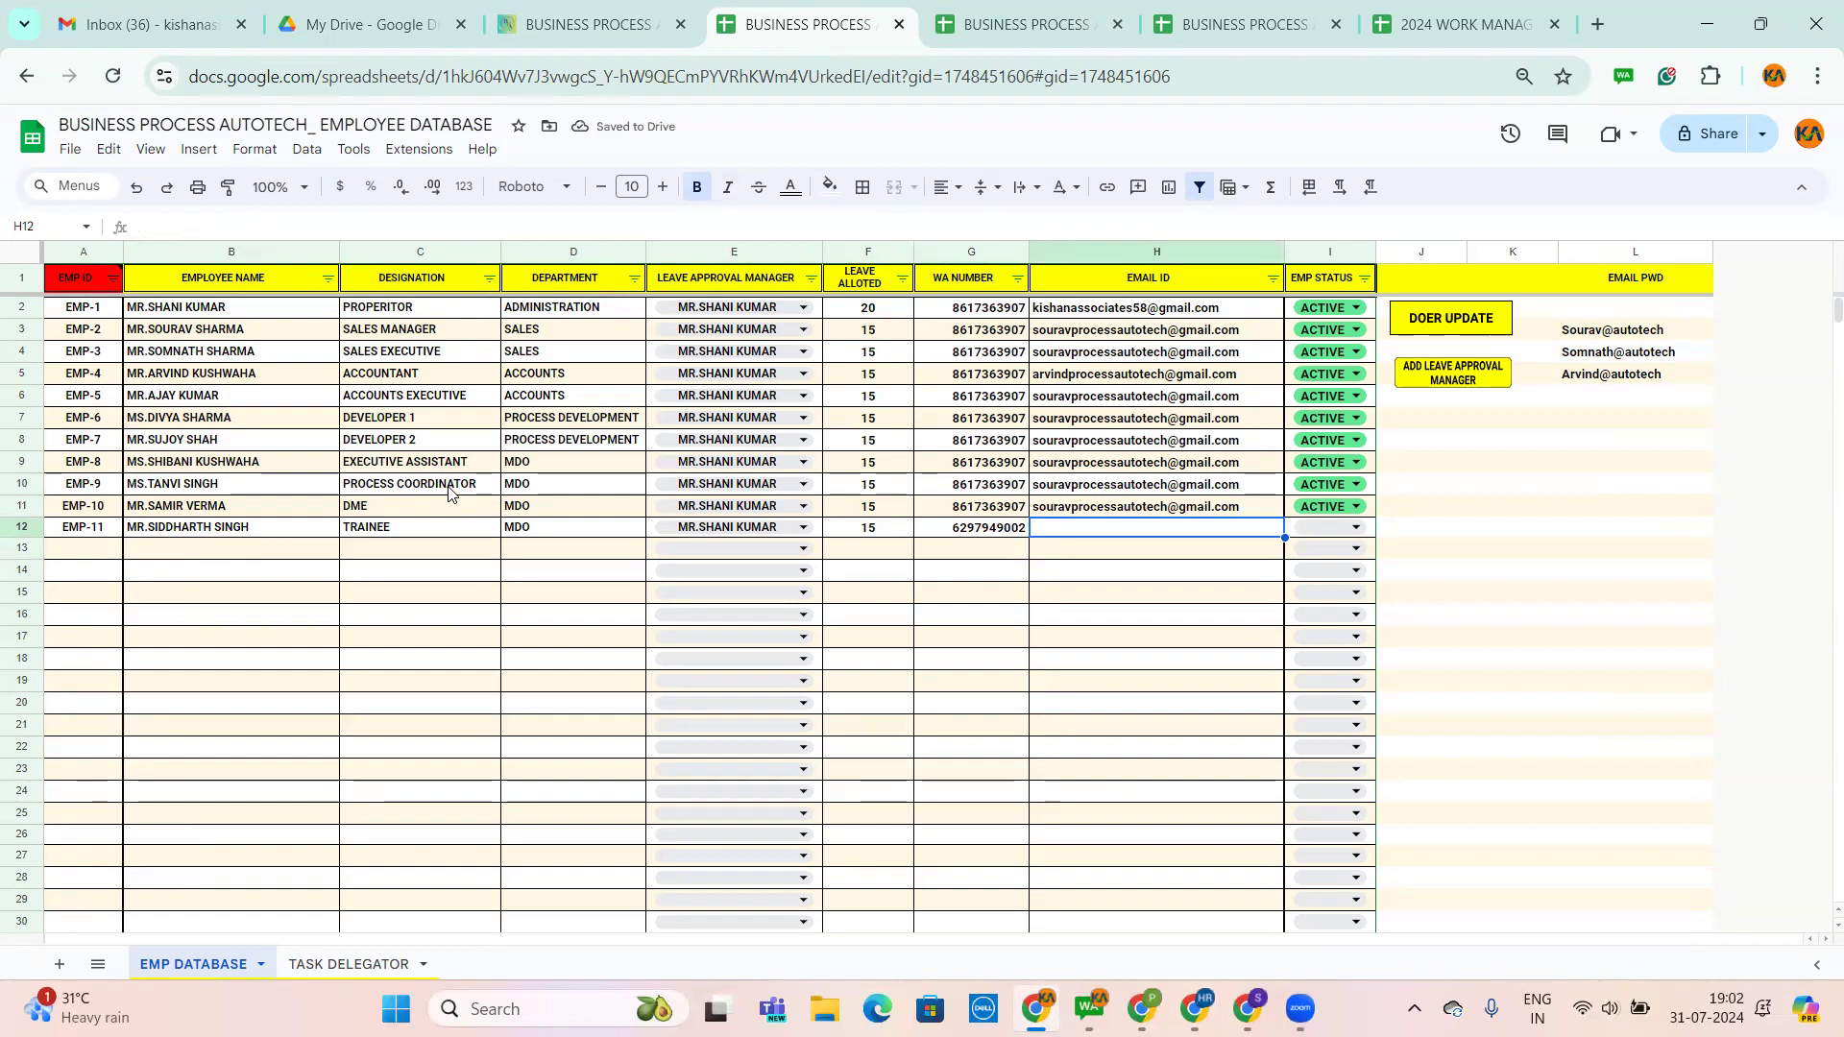
Open an incognito window and load the Google home page.
key("ctrl+shift+n")
type("go")
key("Return")
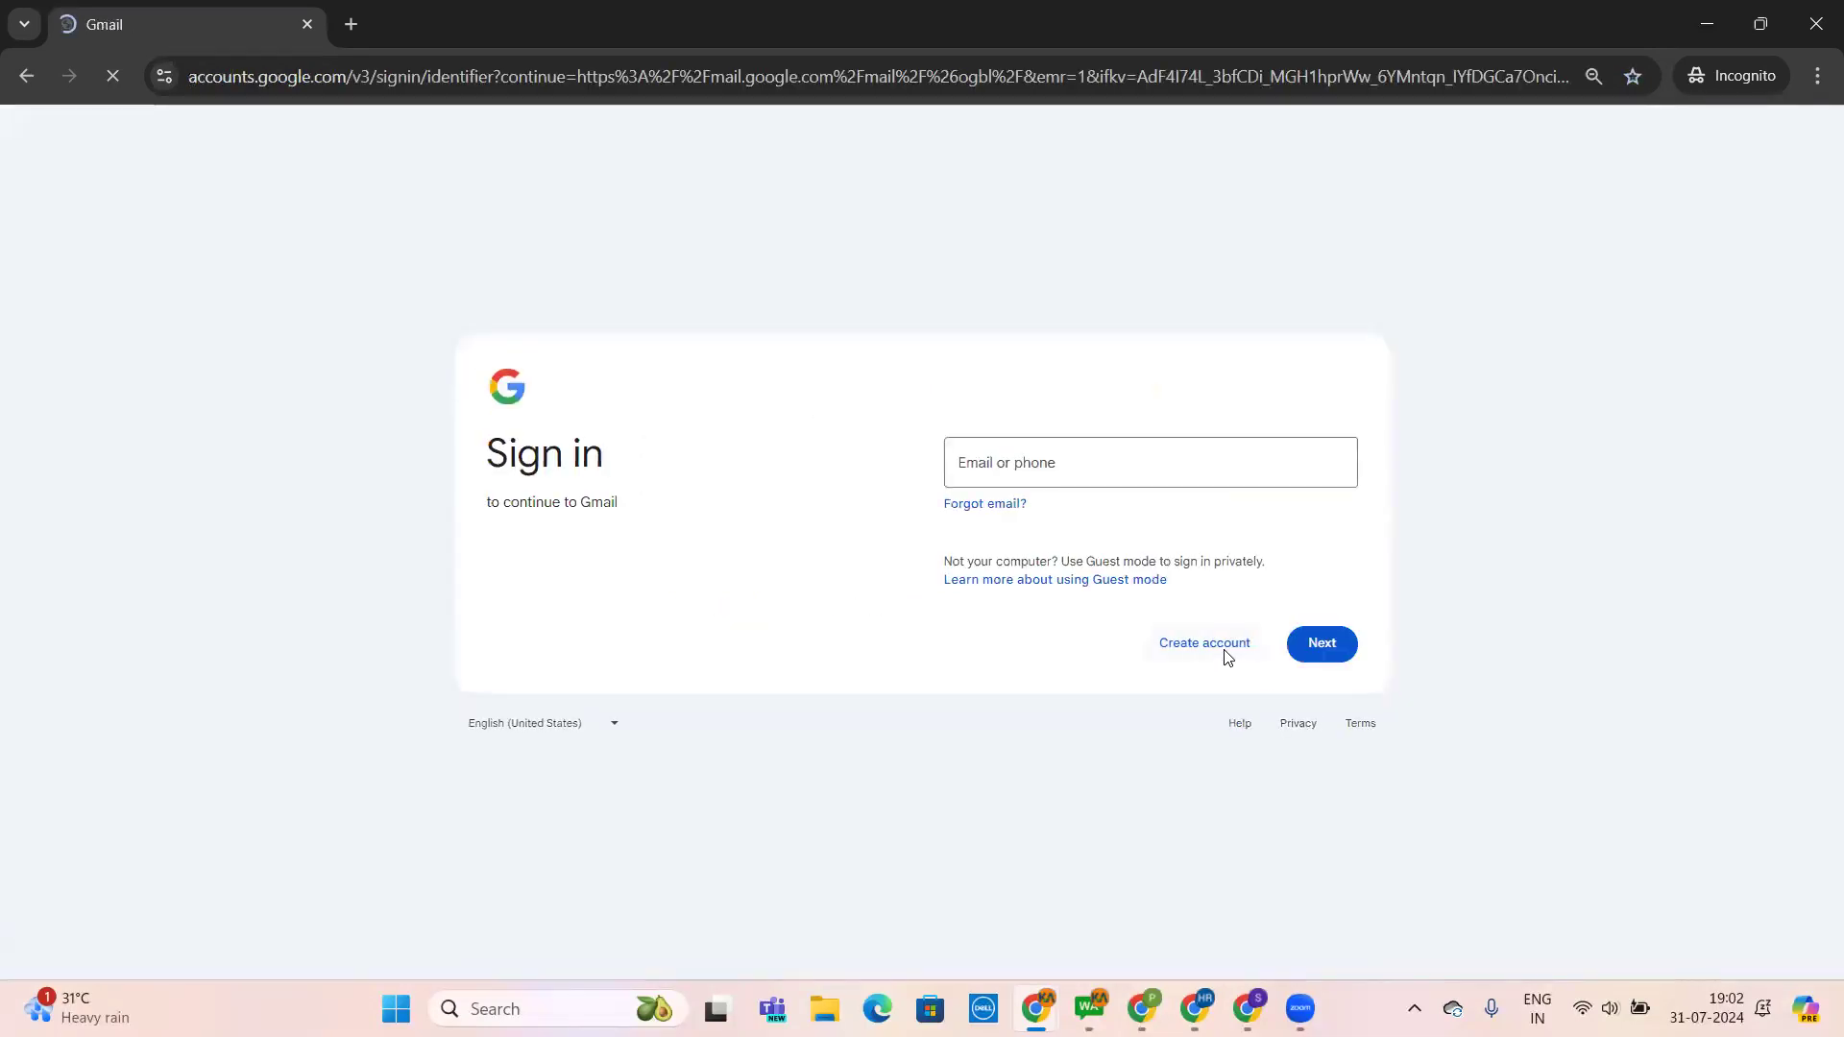
Enter the new employee's first and last name on the sign-up form and continue.
left_click(999, 486)
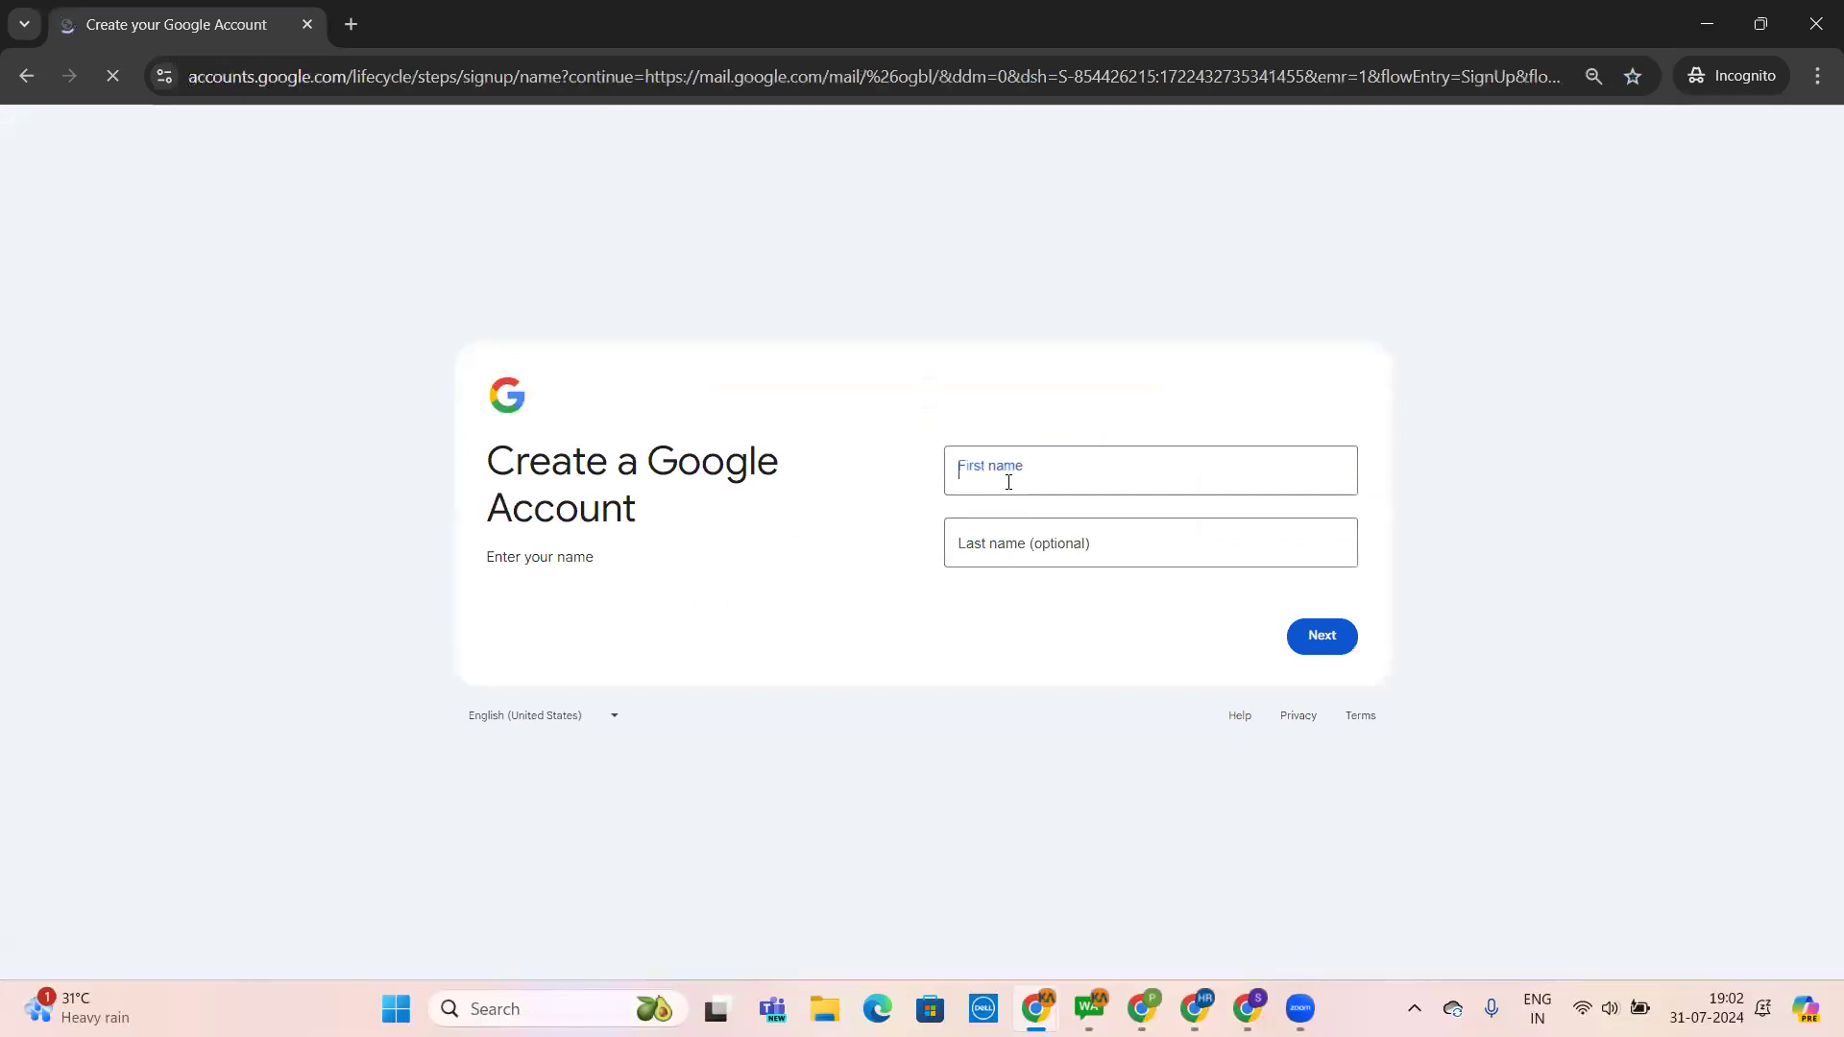
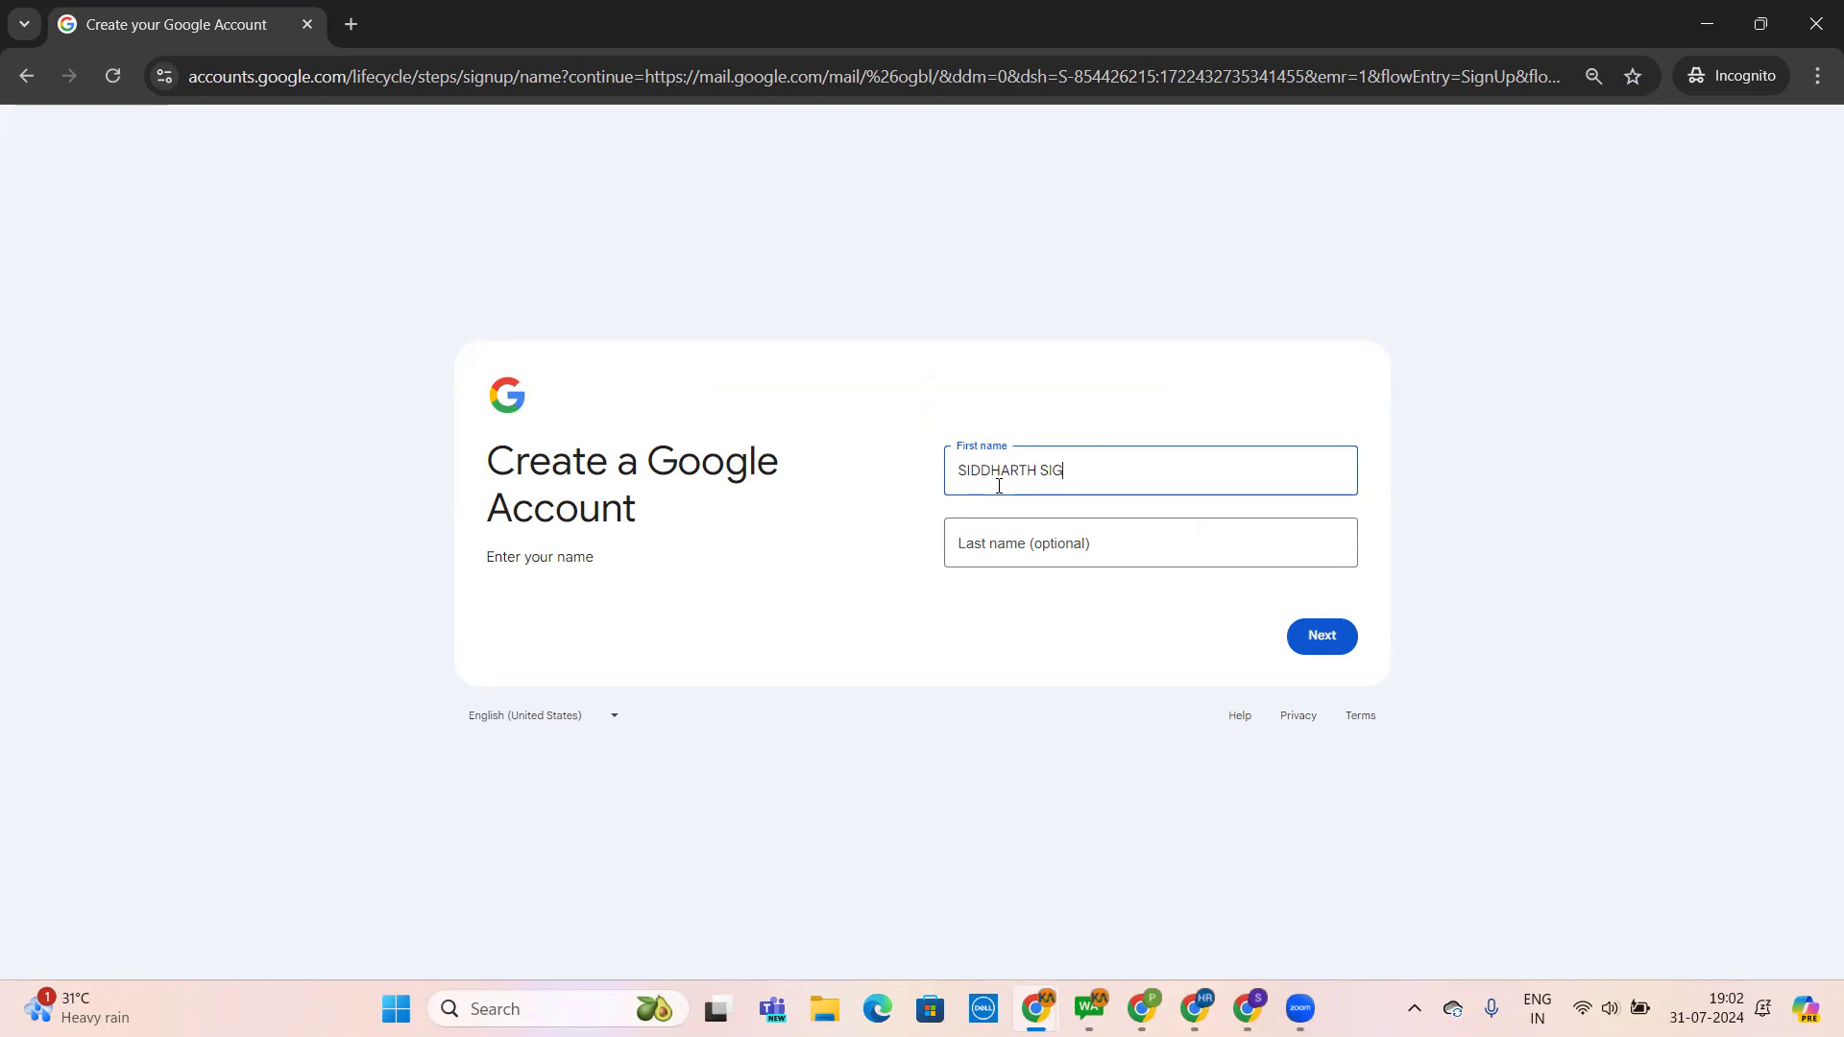
key("Tab")
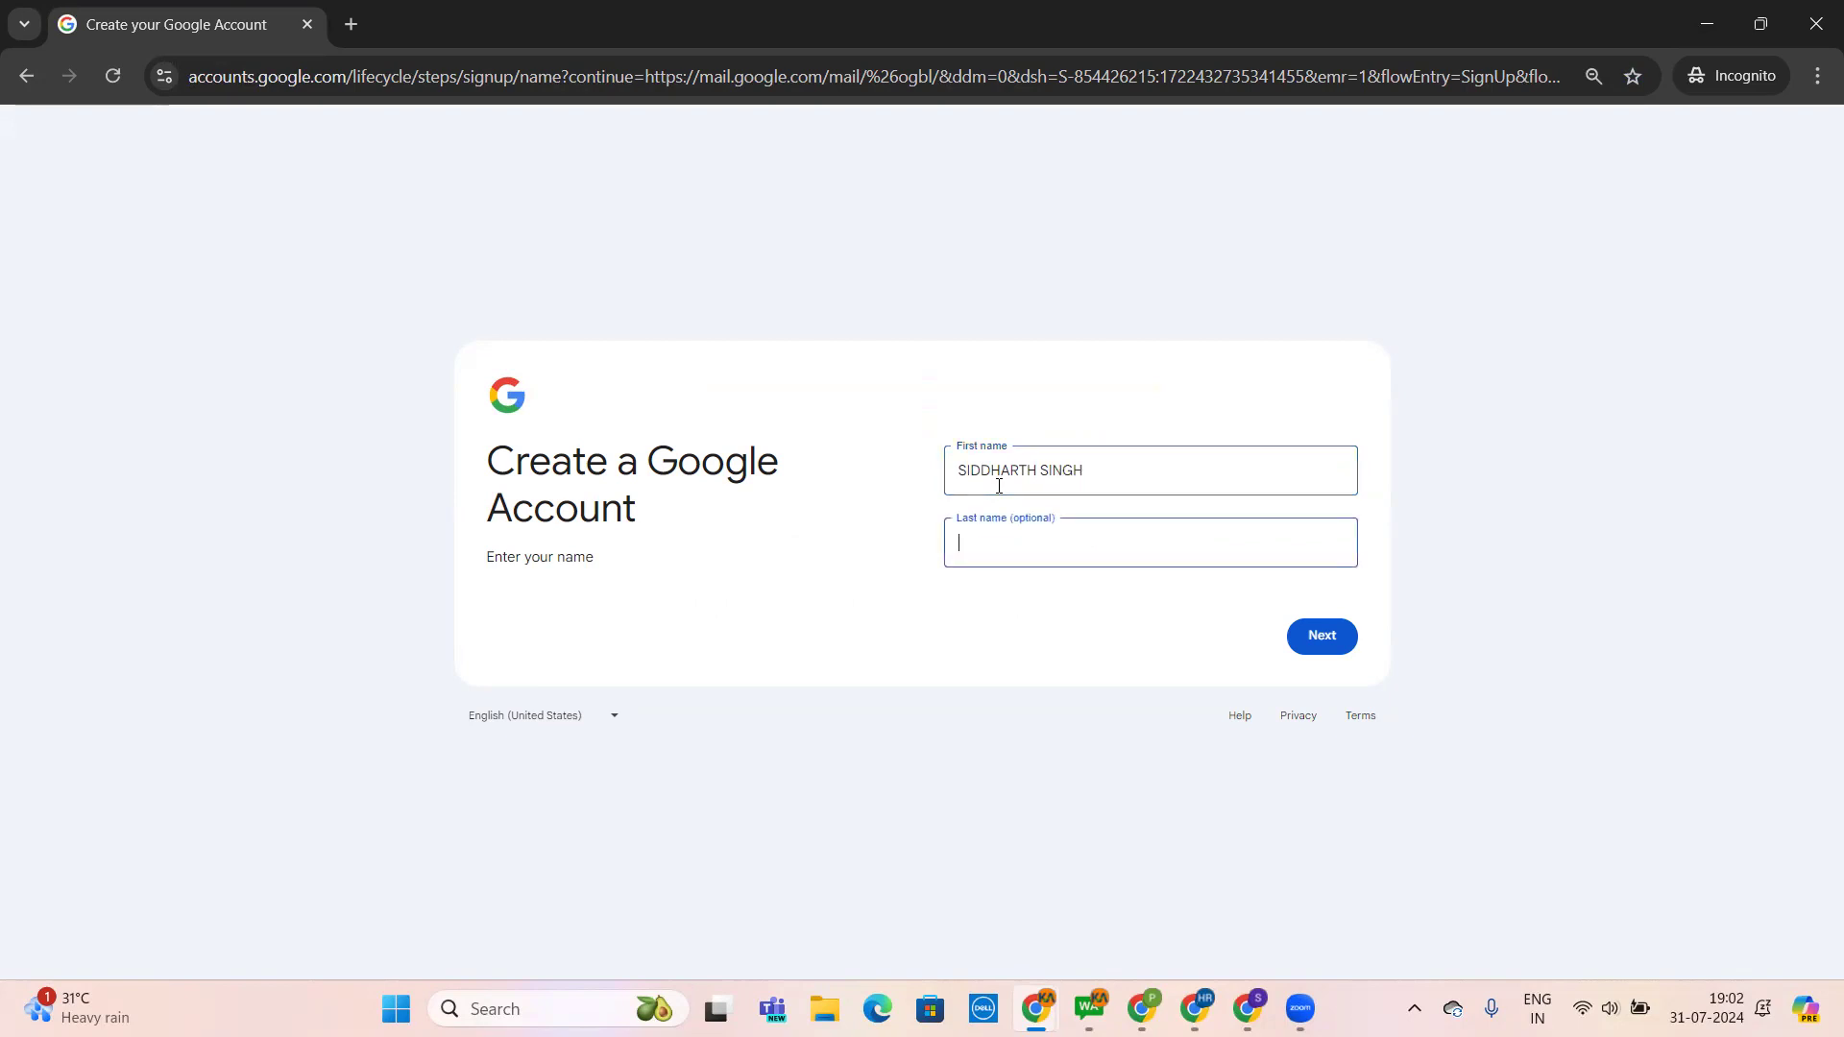
left_click(1097, 479)
key("BackSpace")
key("BackSpace")
key("BackSpace")
key("BackSpace")
key("Tab")
type("SING")
left_click(1322, 635)
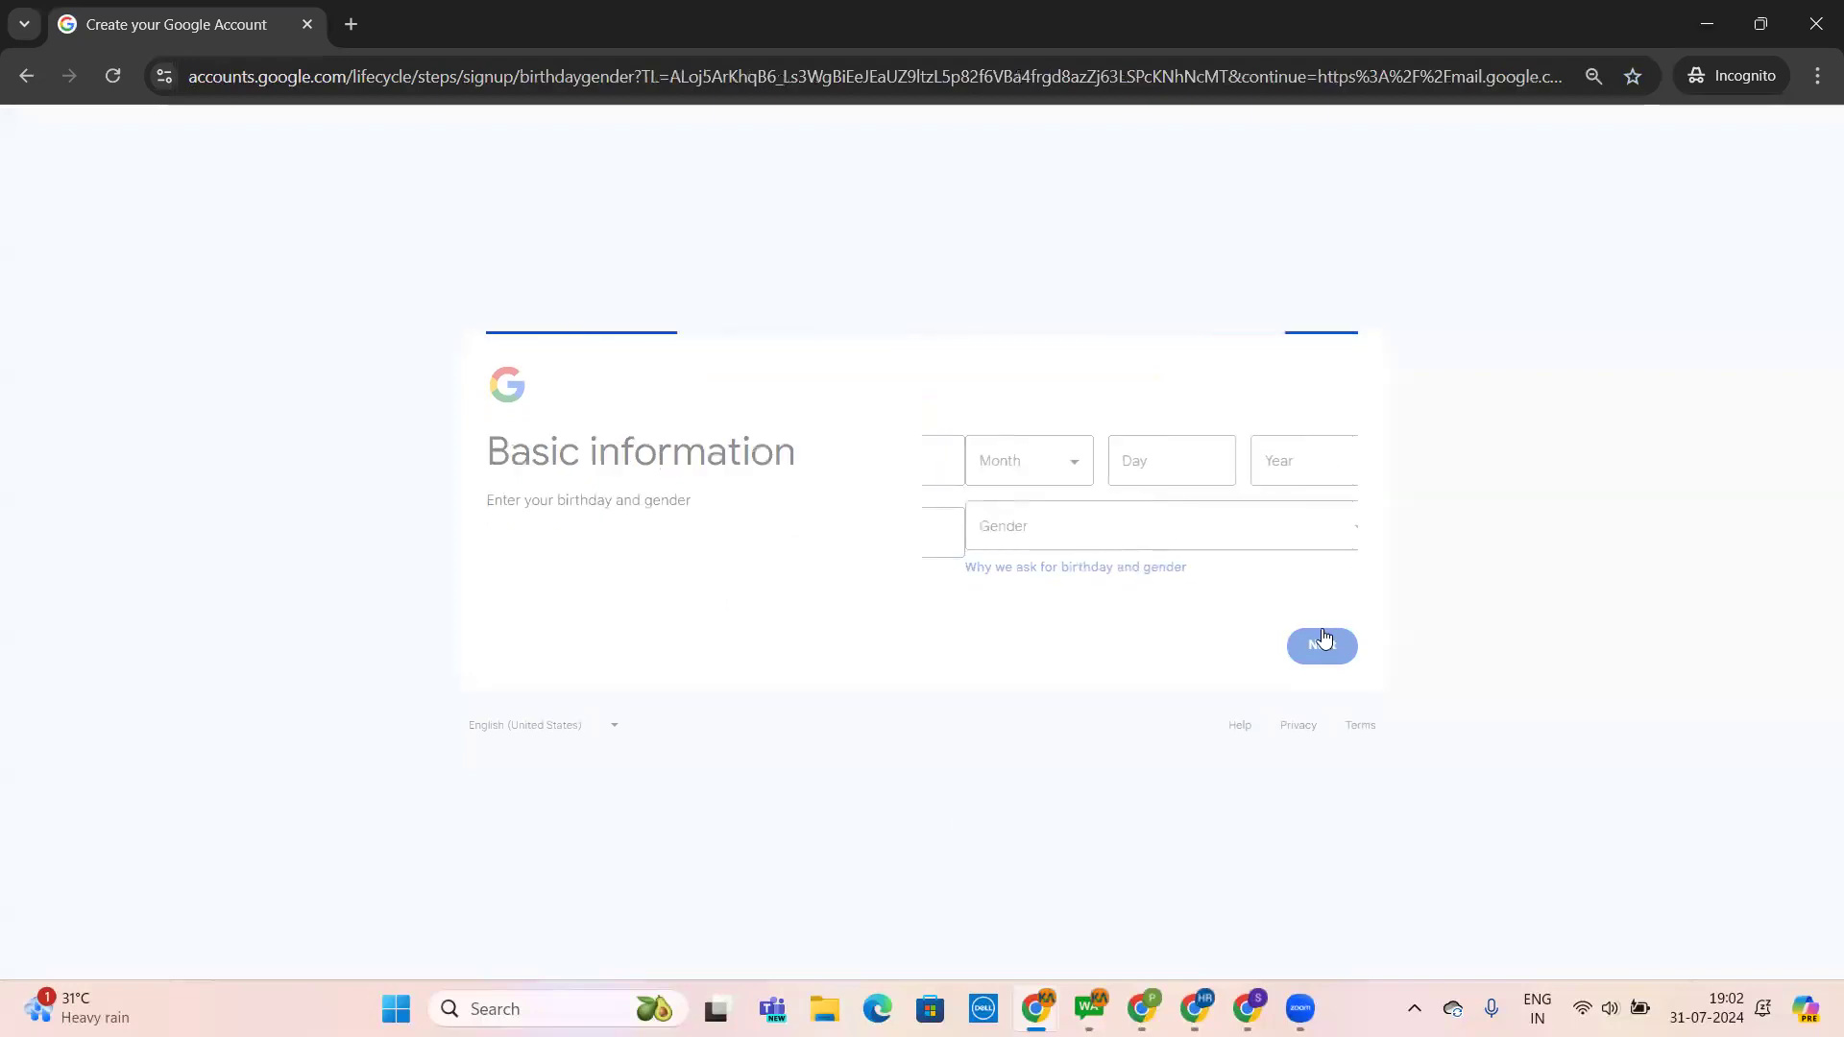
Enter the birthday January 8, 2004 and gender Male, then continue.
left_click(1029, 465)
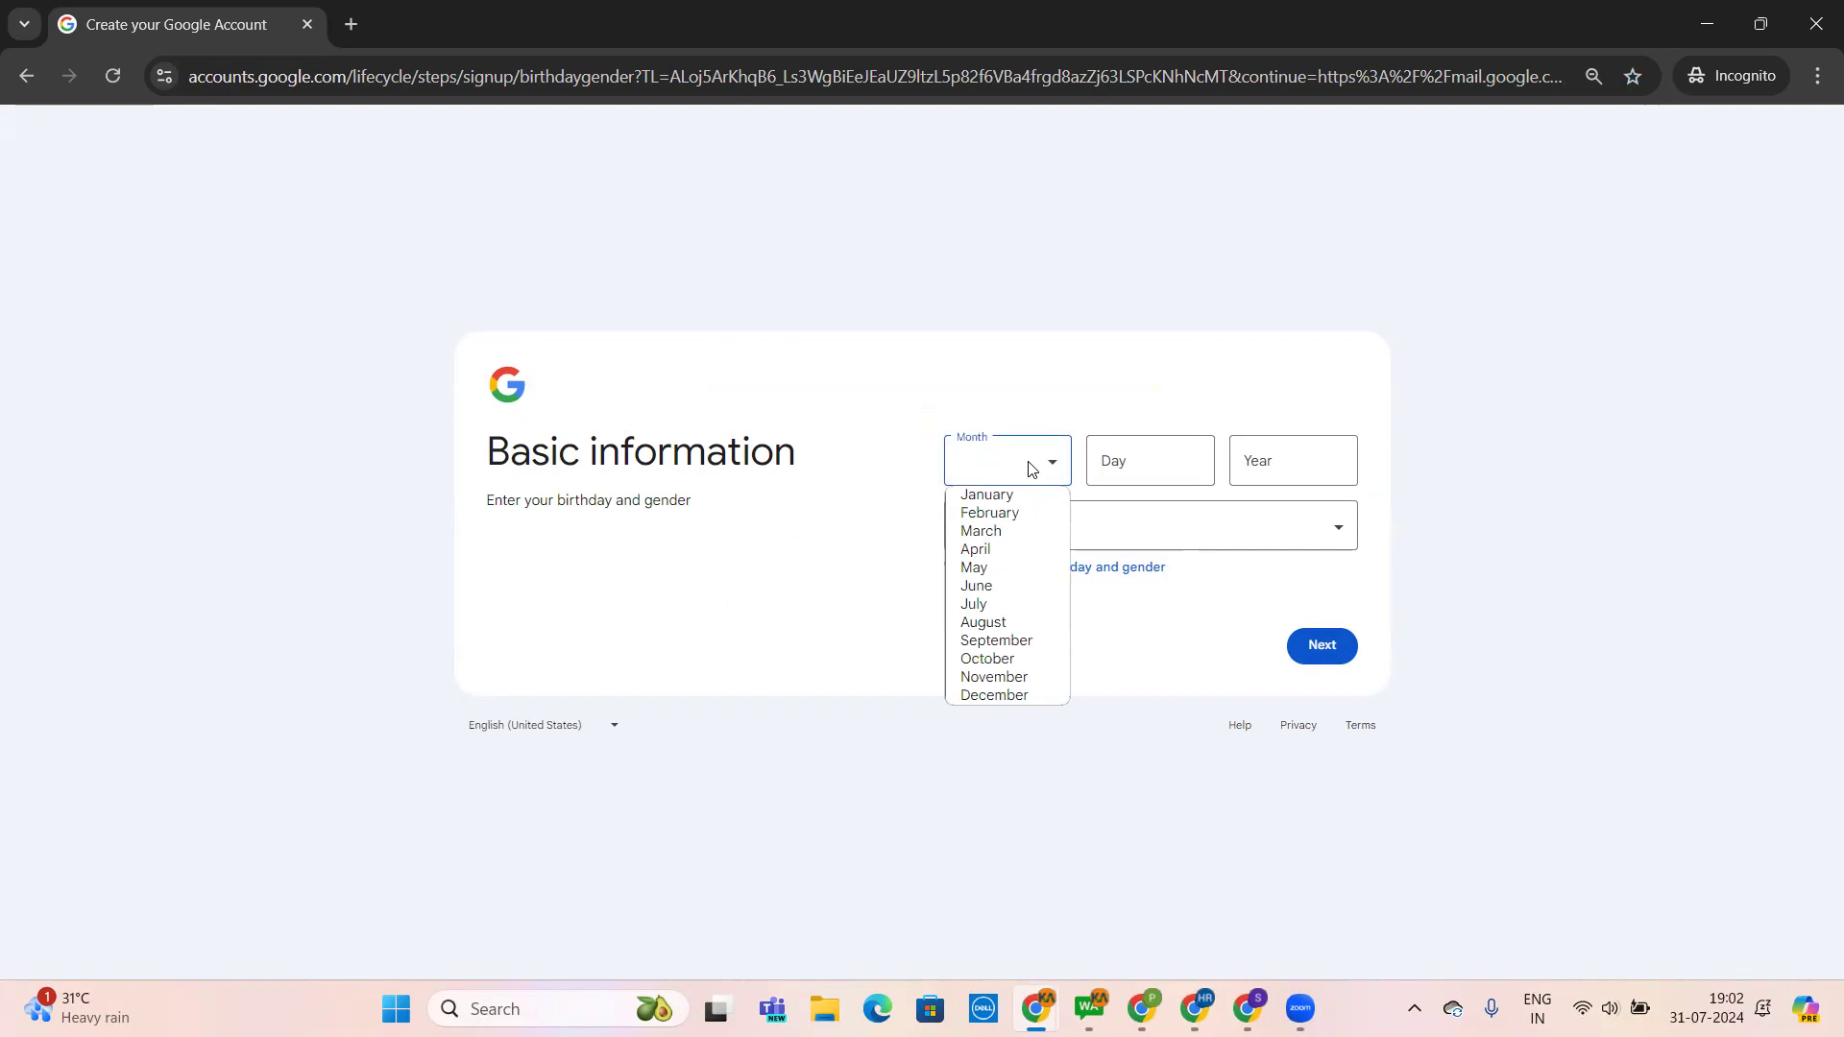
left_click(994, 496)
left_click(1111, 468)
type("2")
left_click(1256, 461)
type("200")
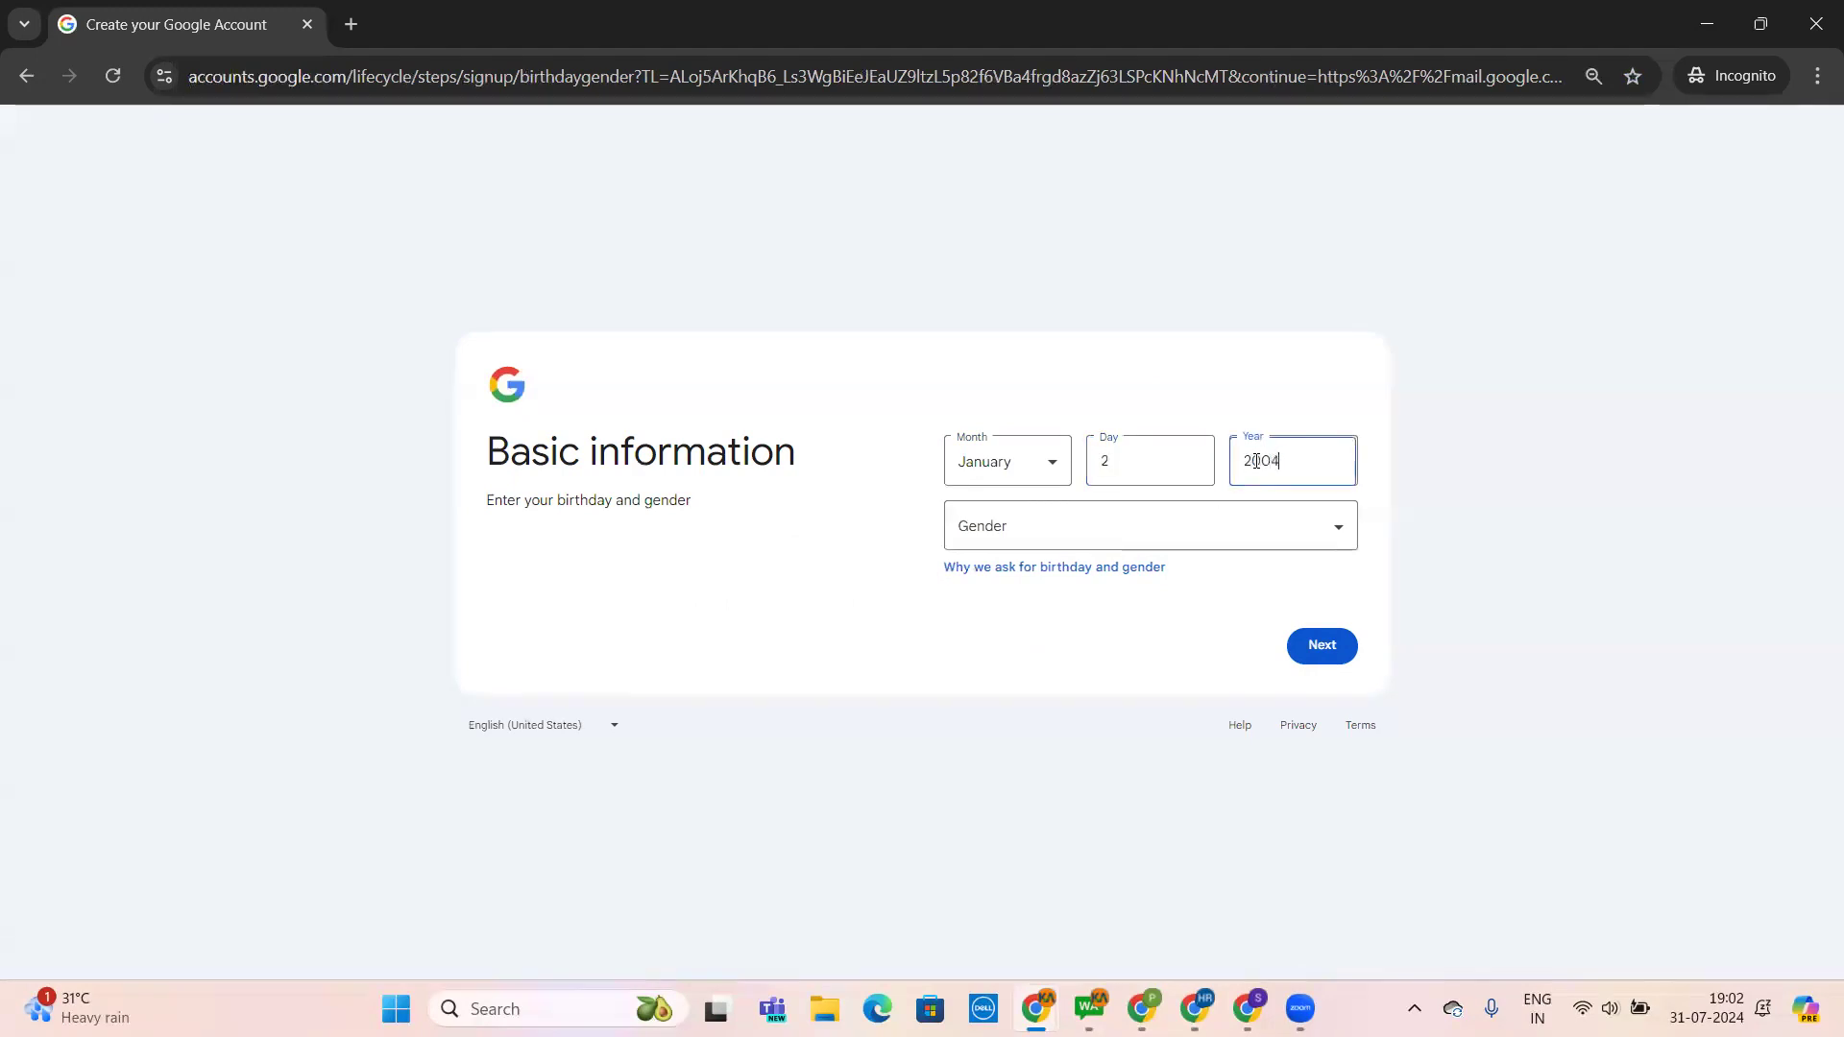
left_click(1105, 459)
key("BackSpace")
type("8")
left_click(1109, 533)
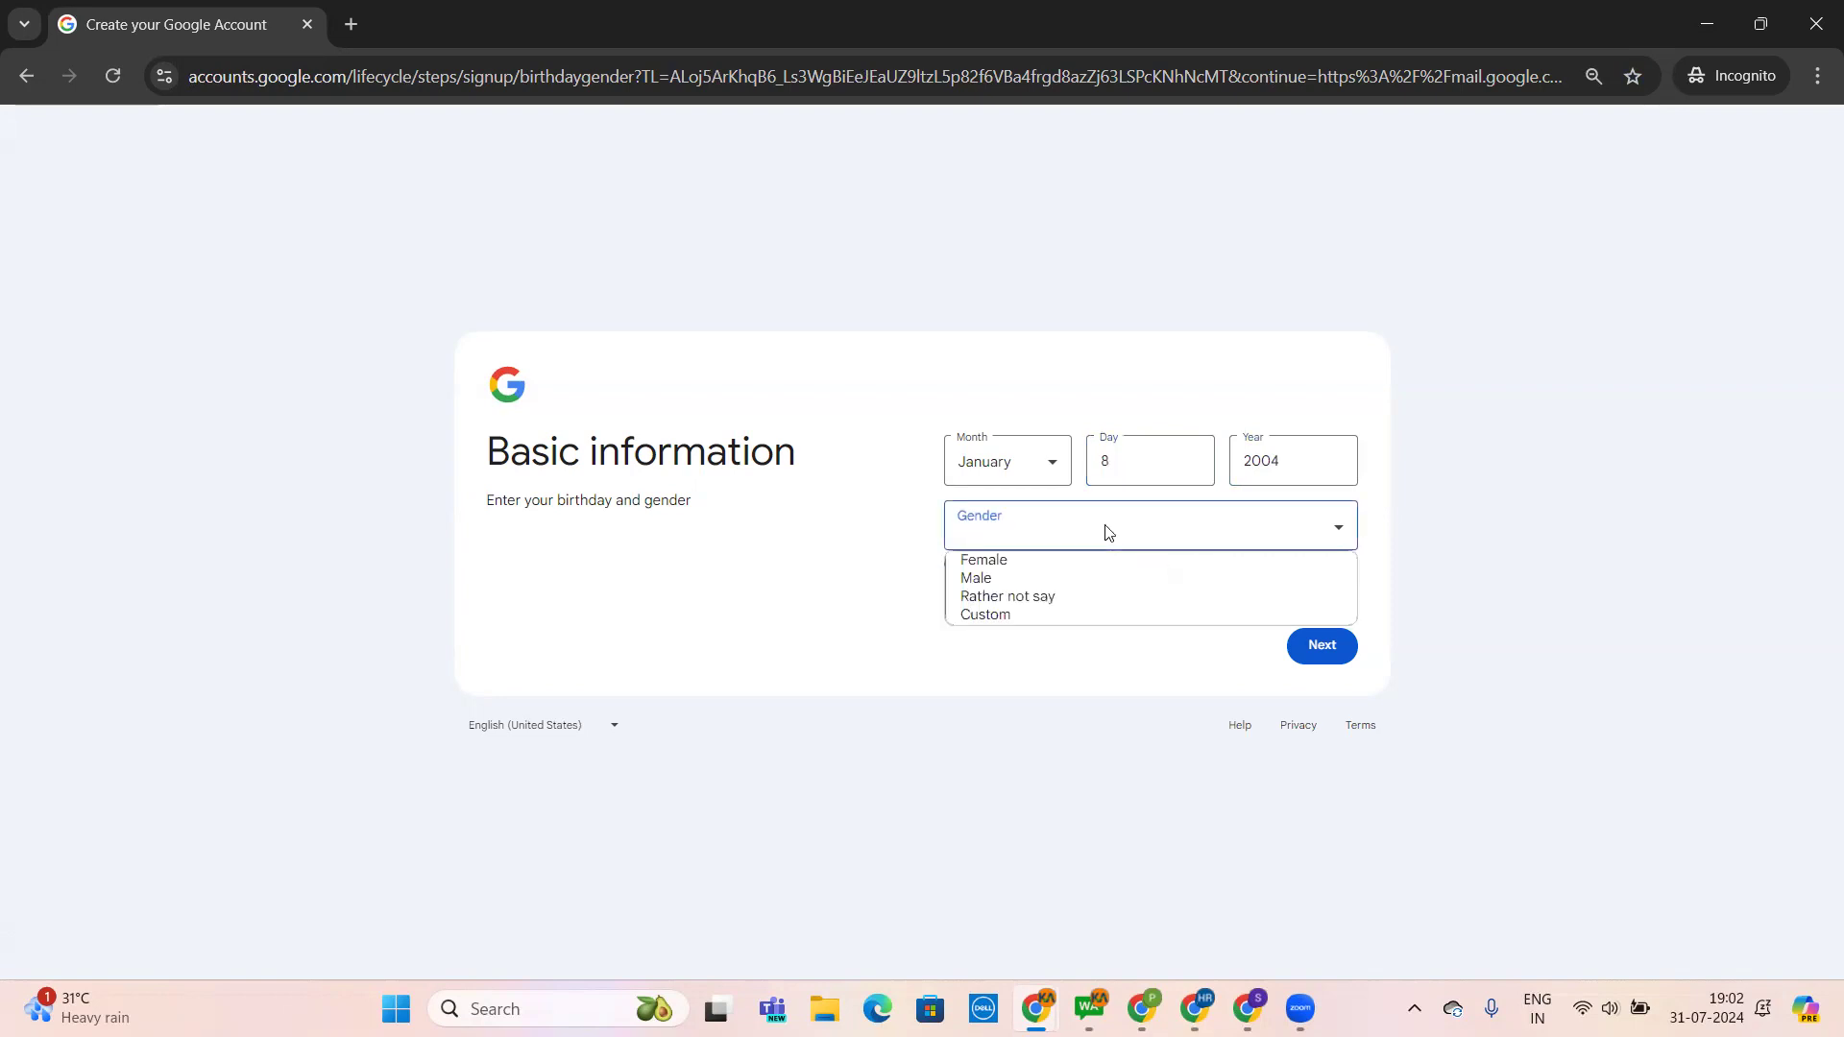
left_click(1041, 578)
left_click(1313, 645)
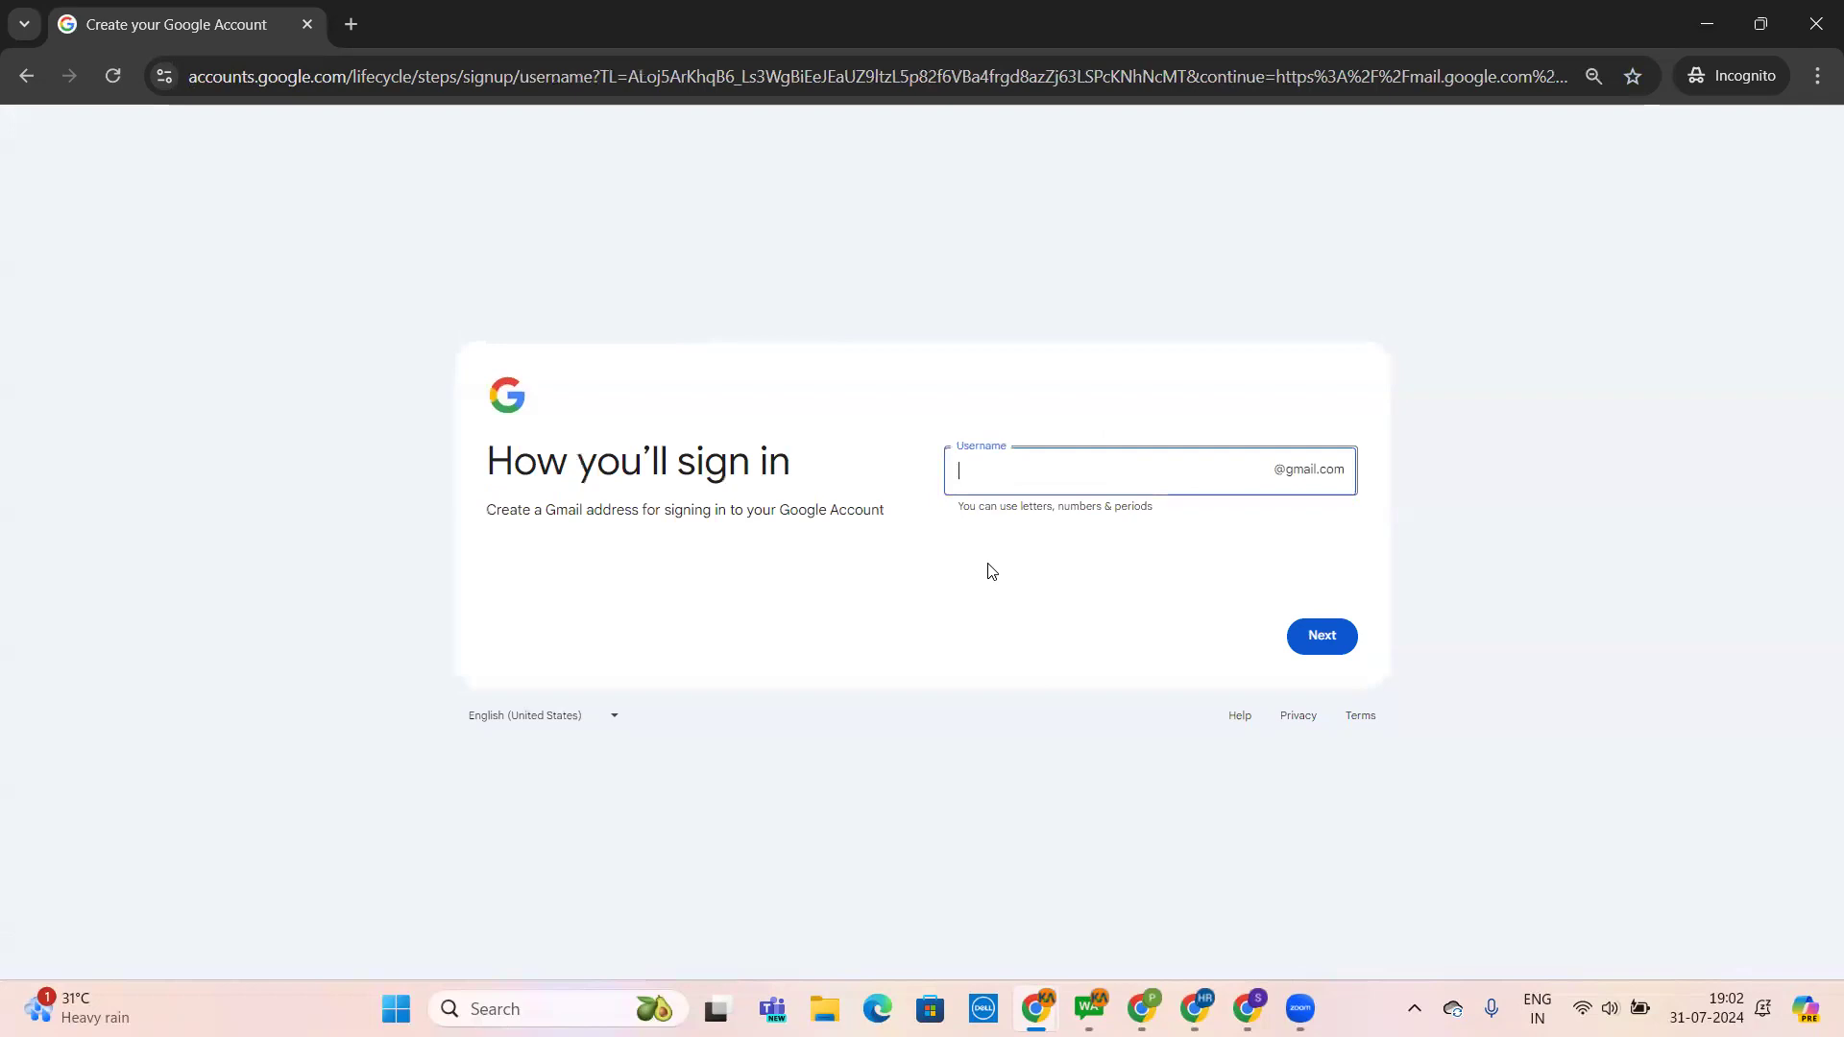
Choose a Gmail username based on the employee's name.
type("S")
key("BackSpace")
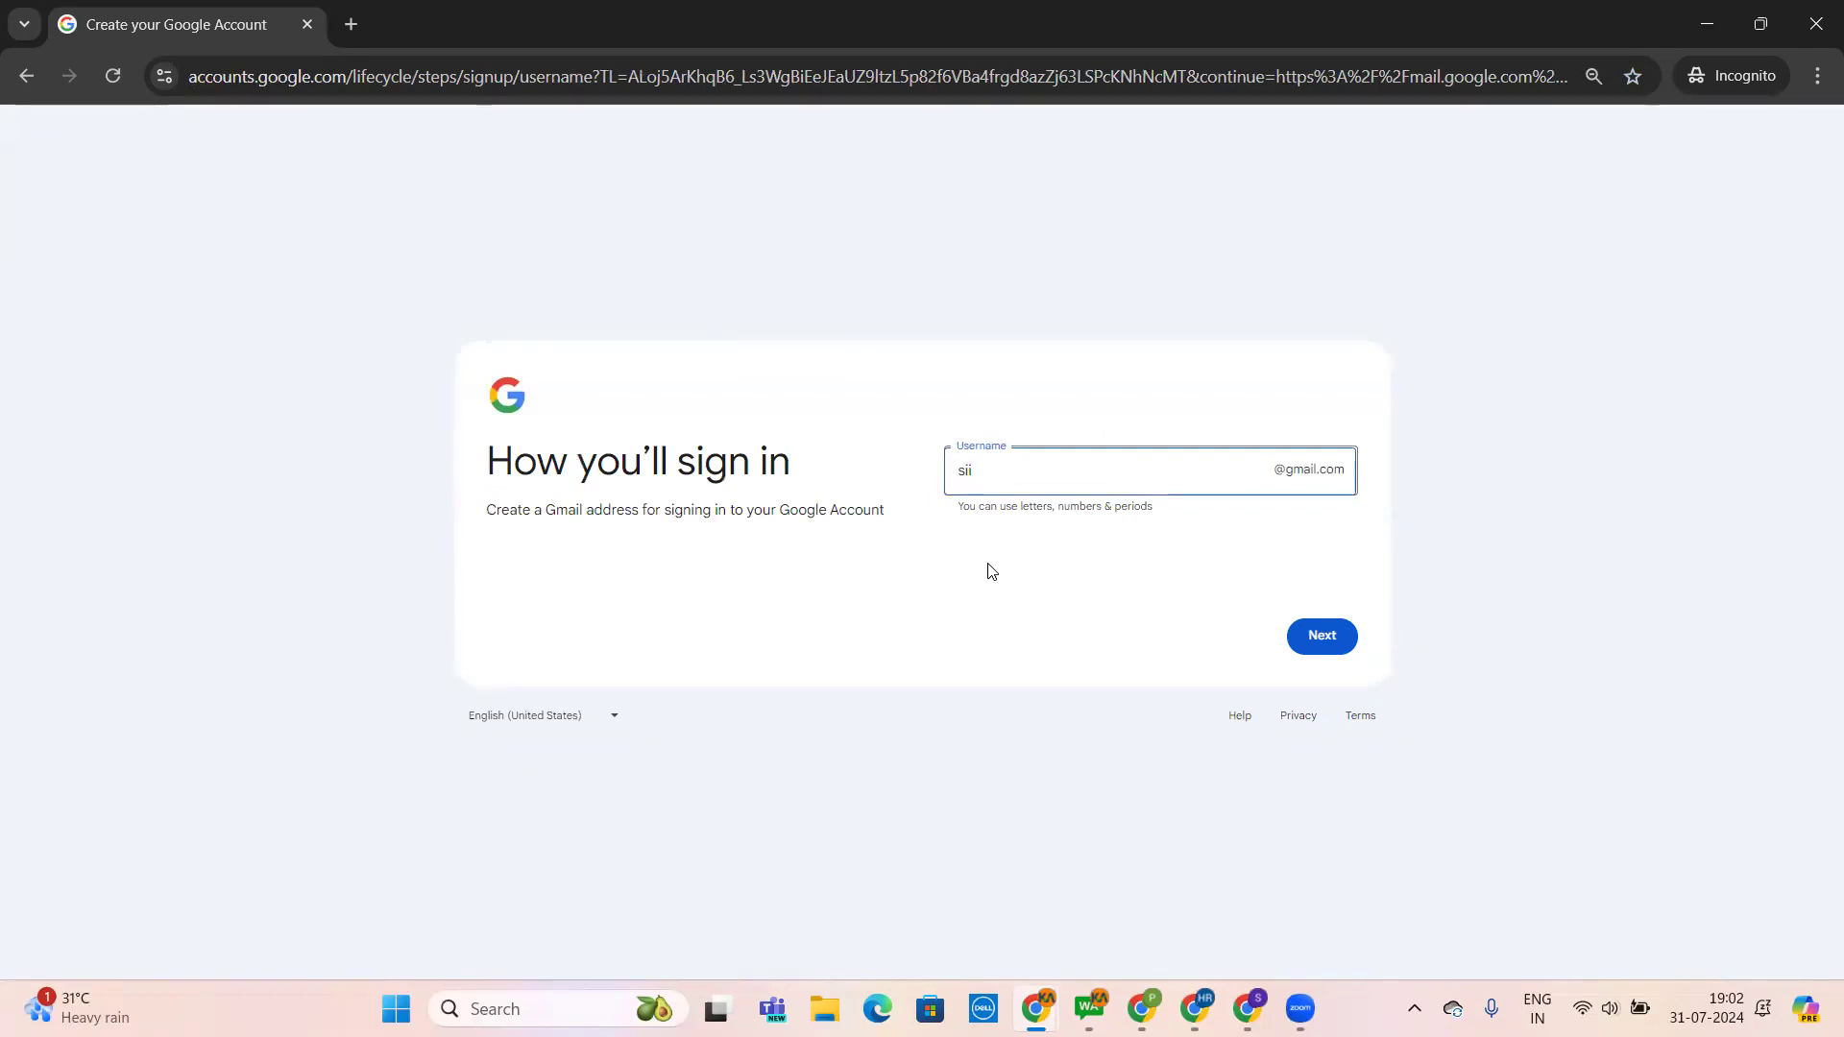
left_click(1322, 633)
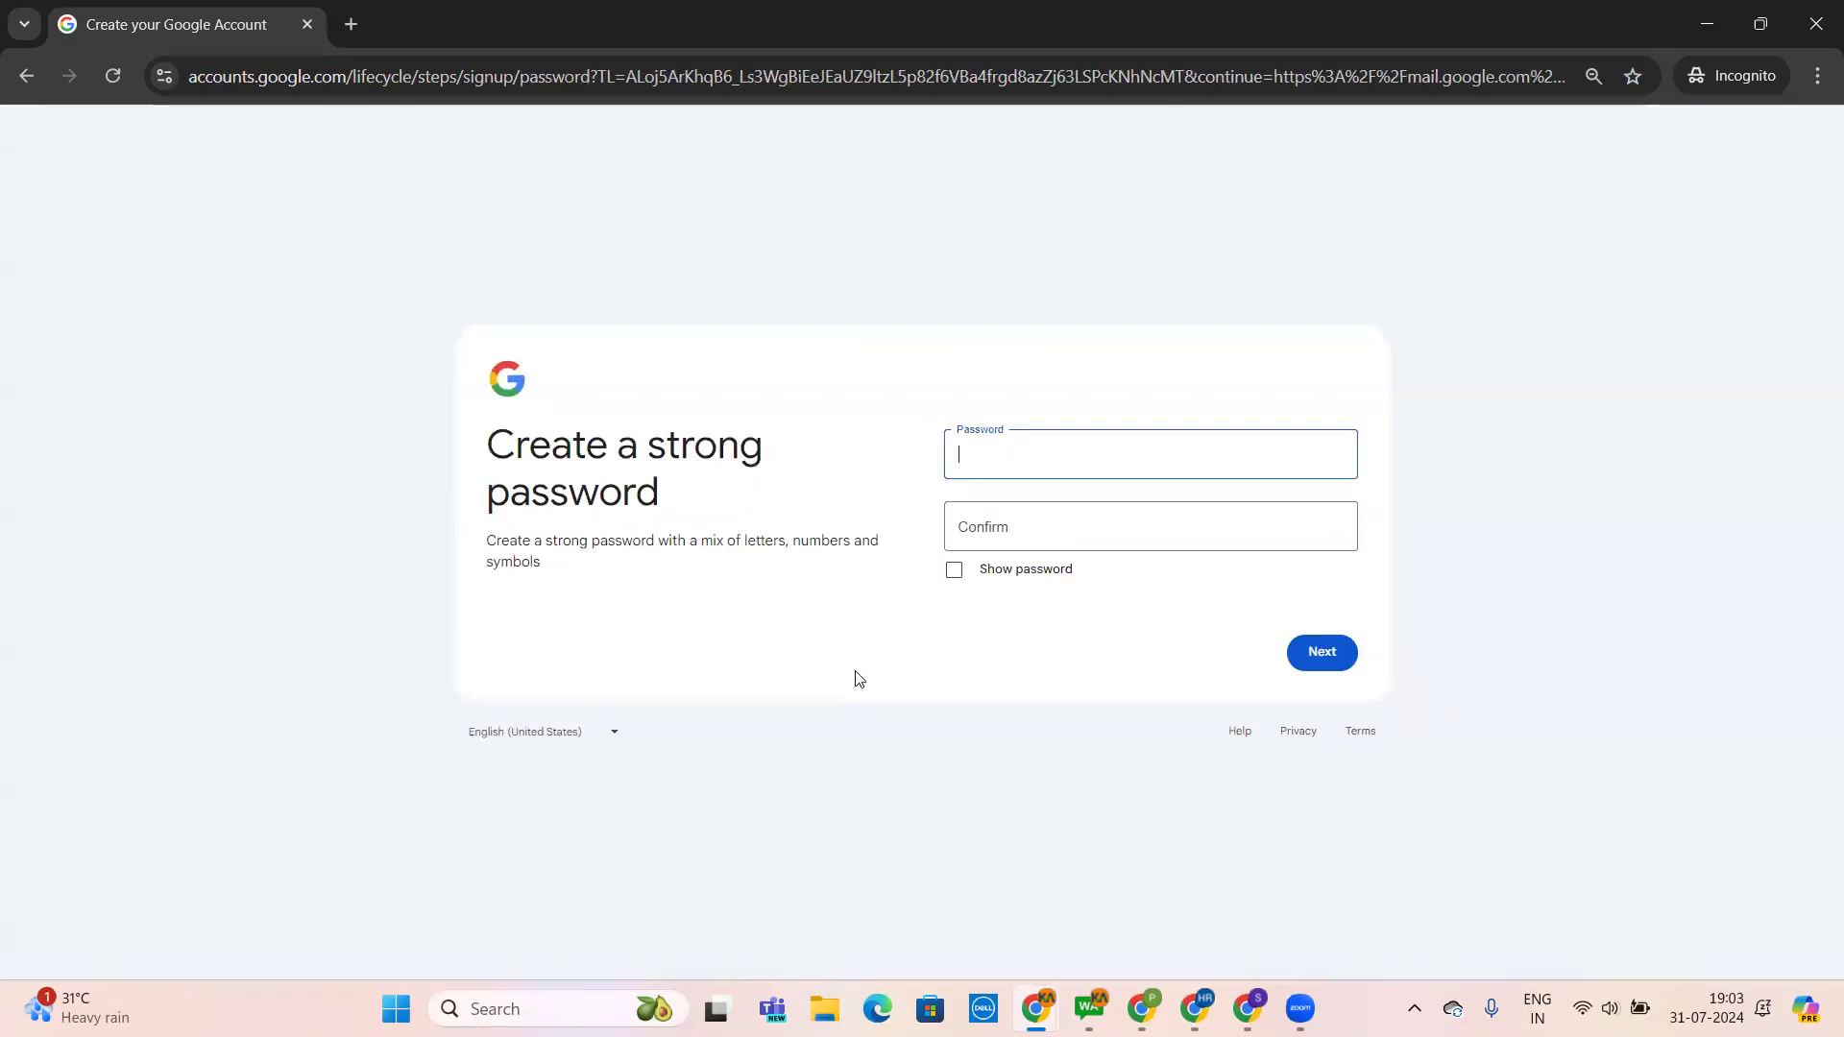
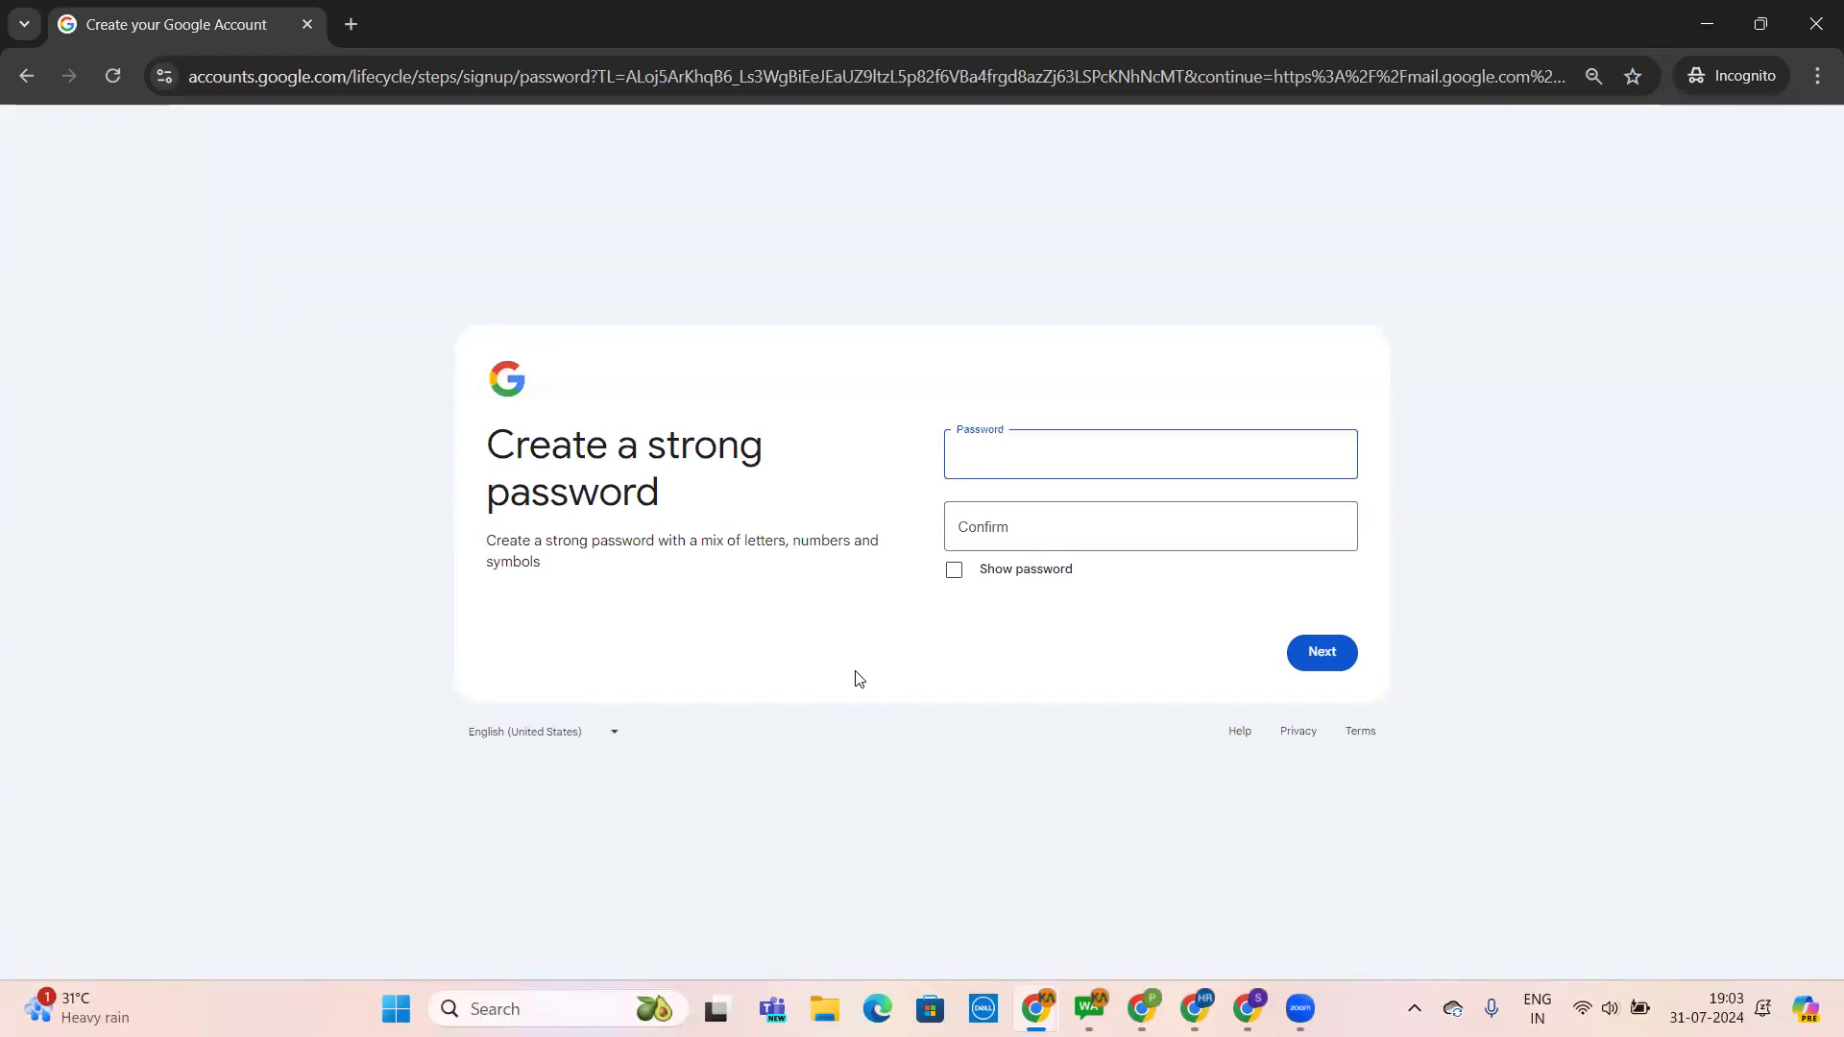
Set and confirm the new account's password.
left_click(995, 530)
type("**************")
left_click(955, 570)
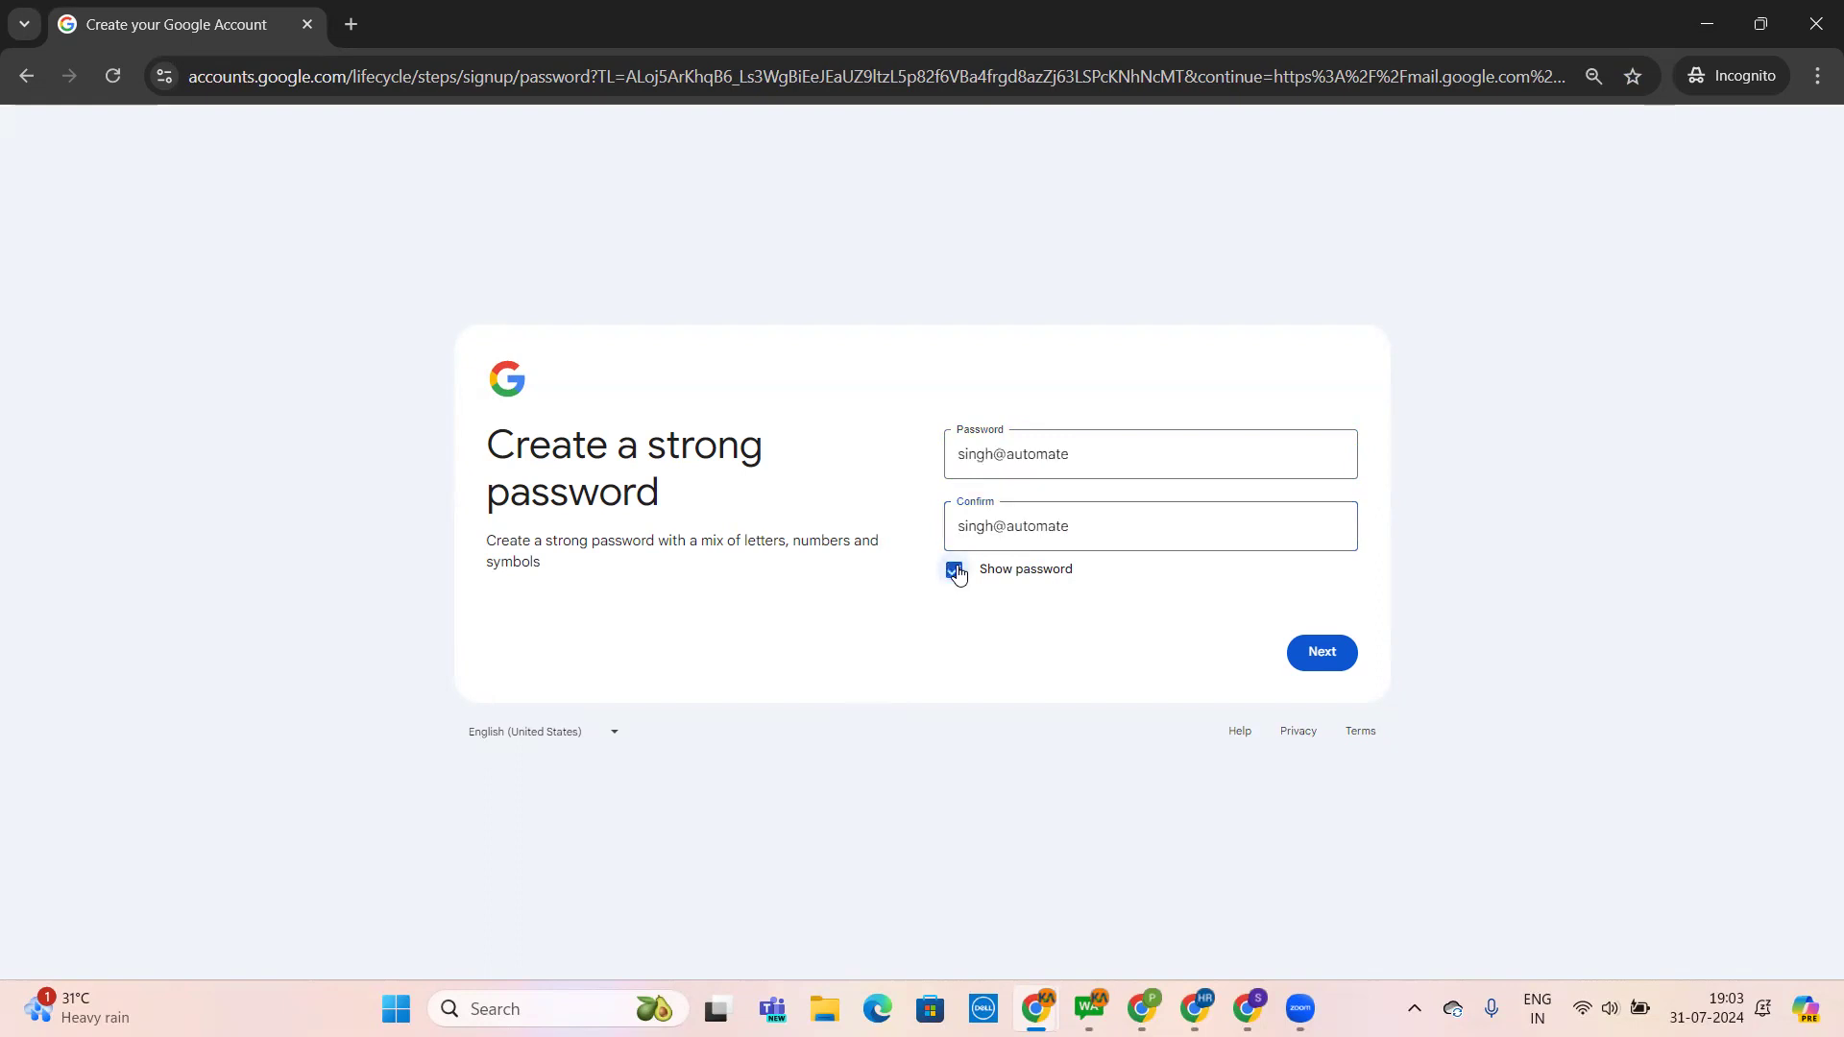
left_click(956, 571)
left_click(1323, 638)
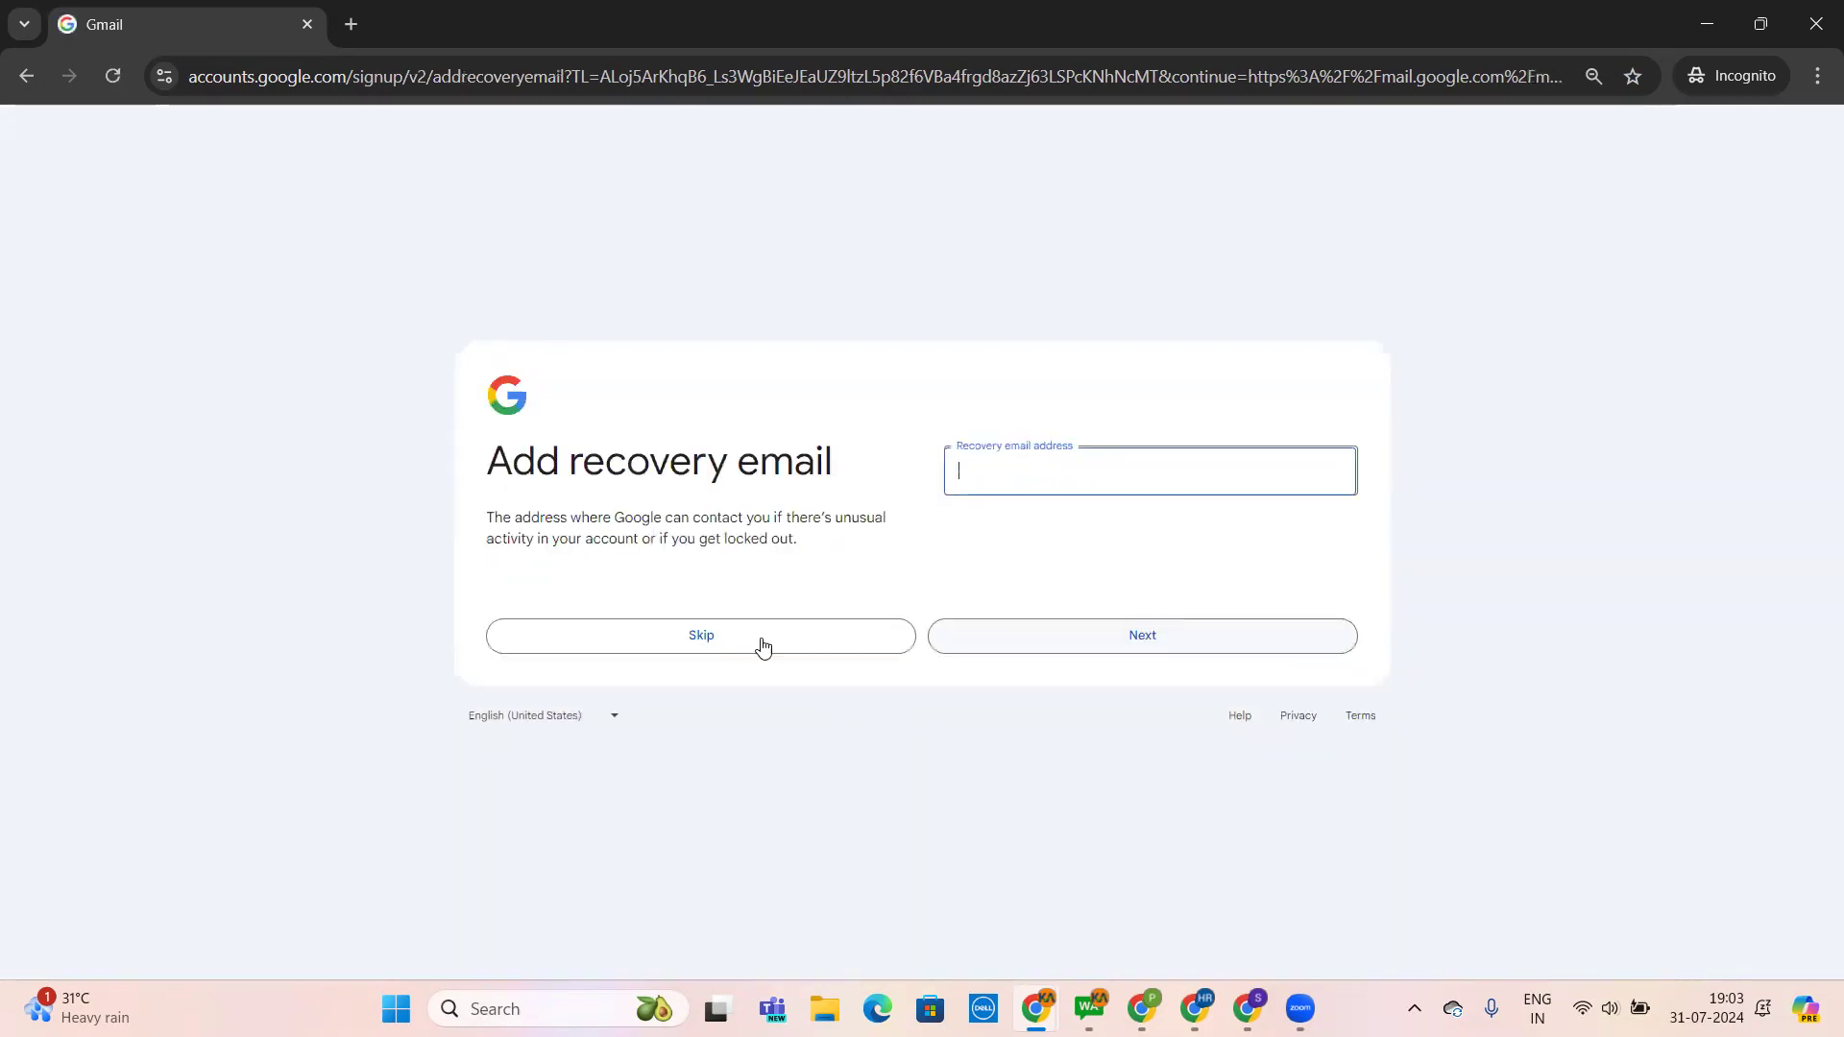
Skip the recovery email, confirm the account details and agree to the privacy terms.
left_click(647, 637)
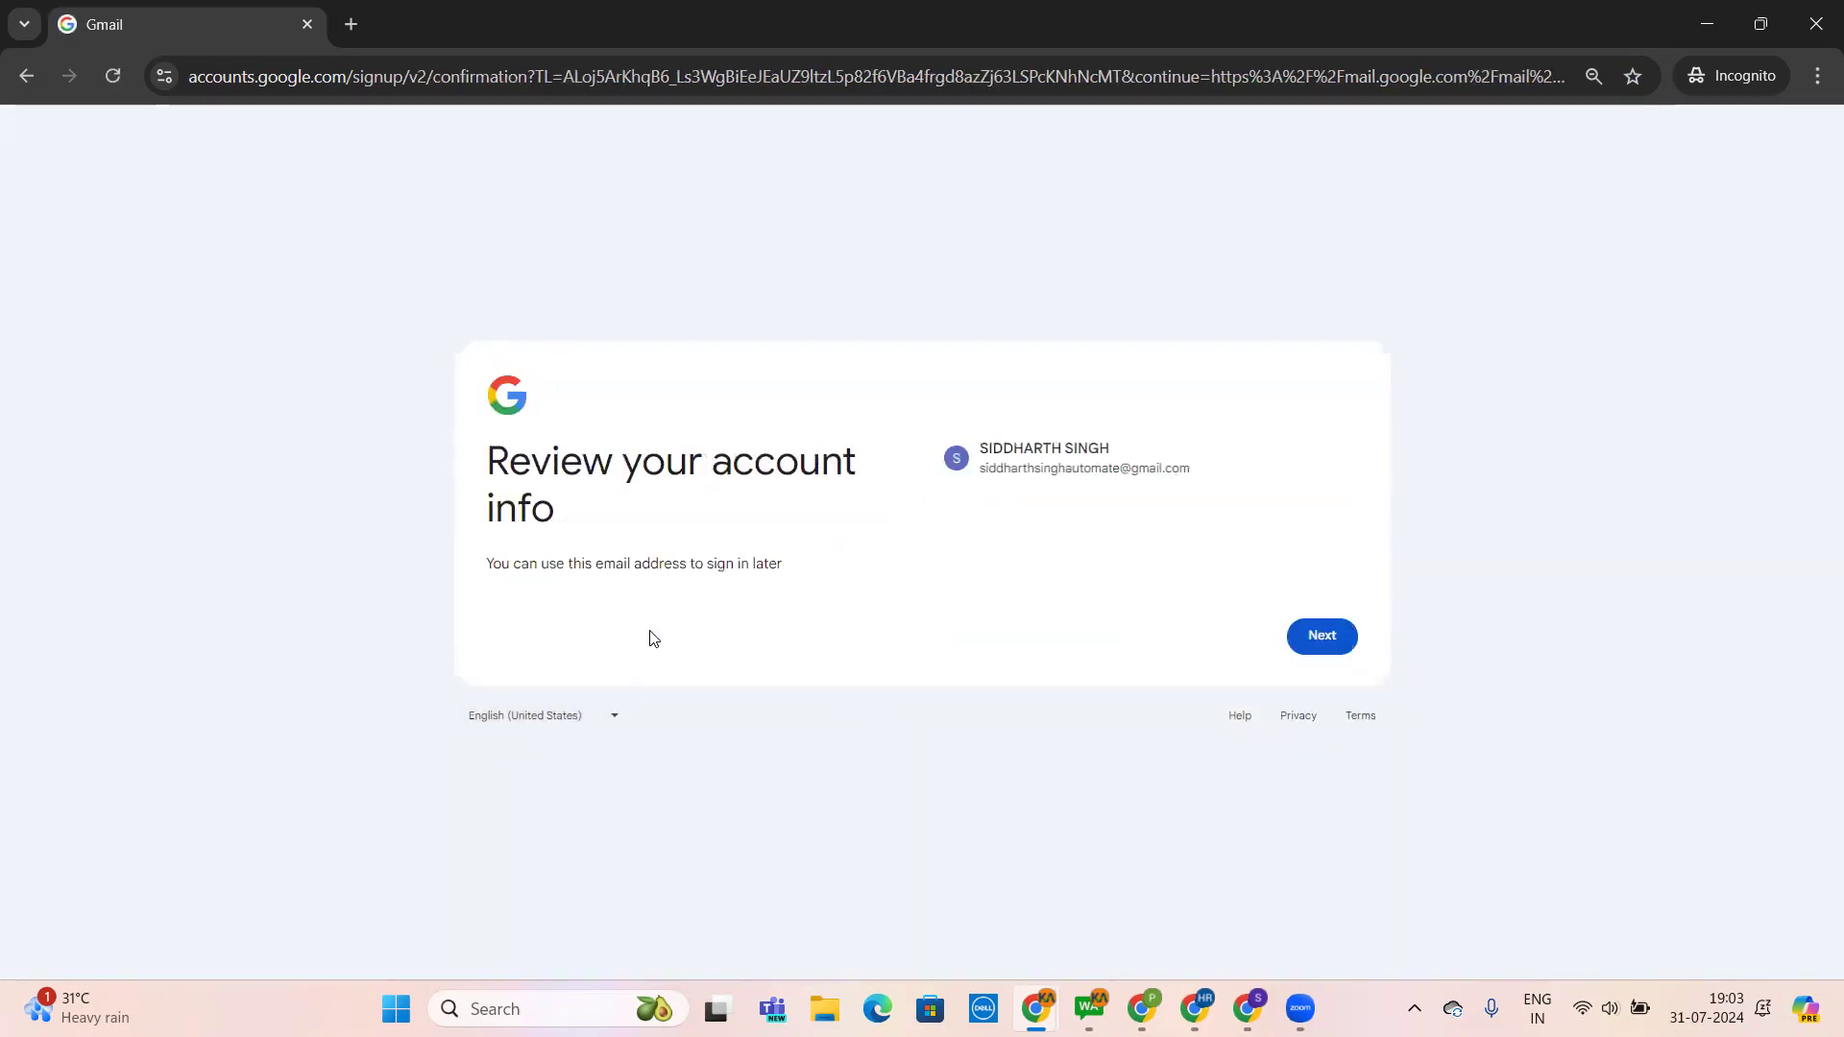
left_click(1301, 646)
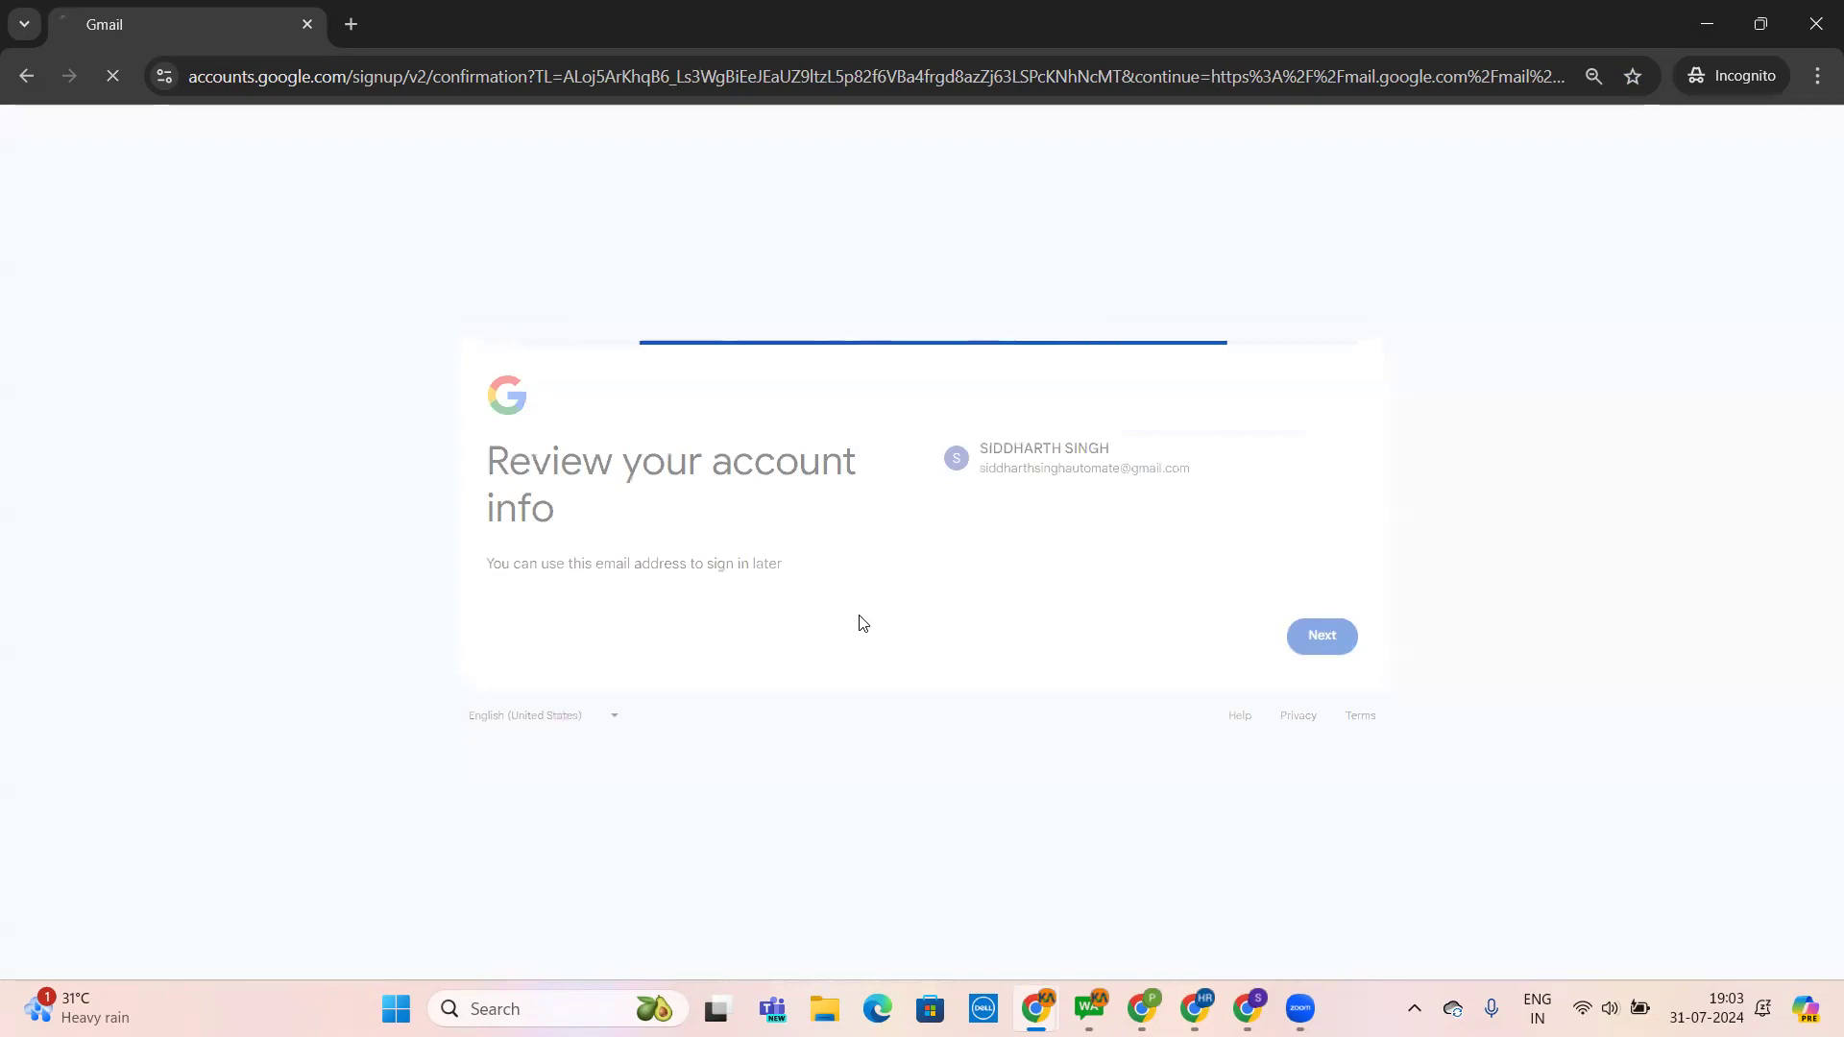
left_click_drag(1833, 634, 1832, 913)
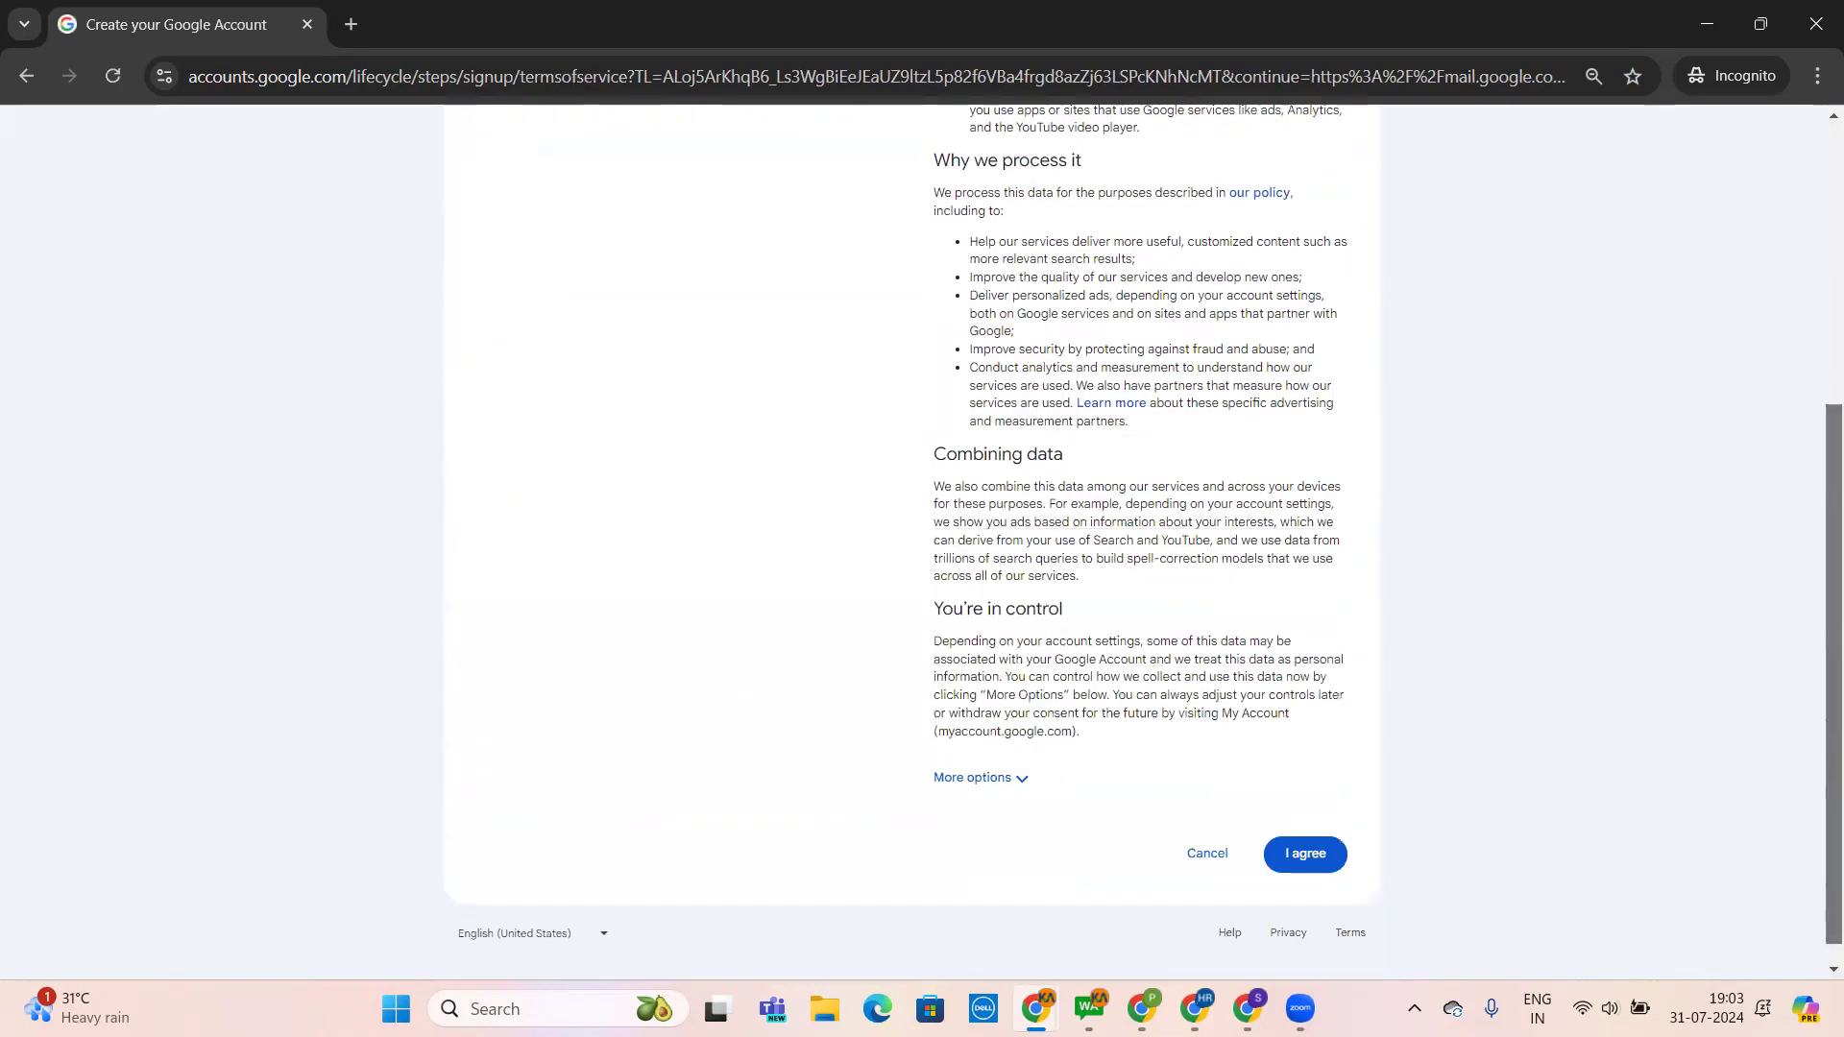
left_click(1298, 833)
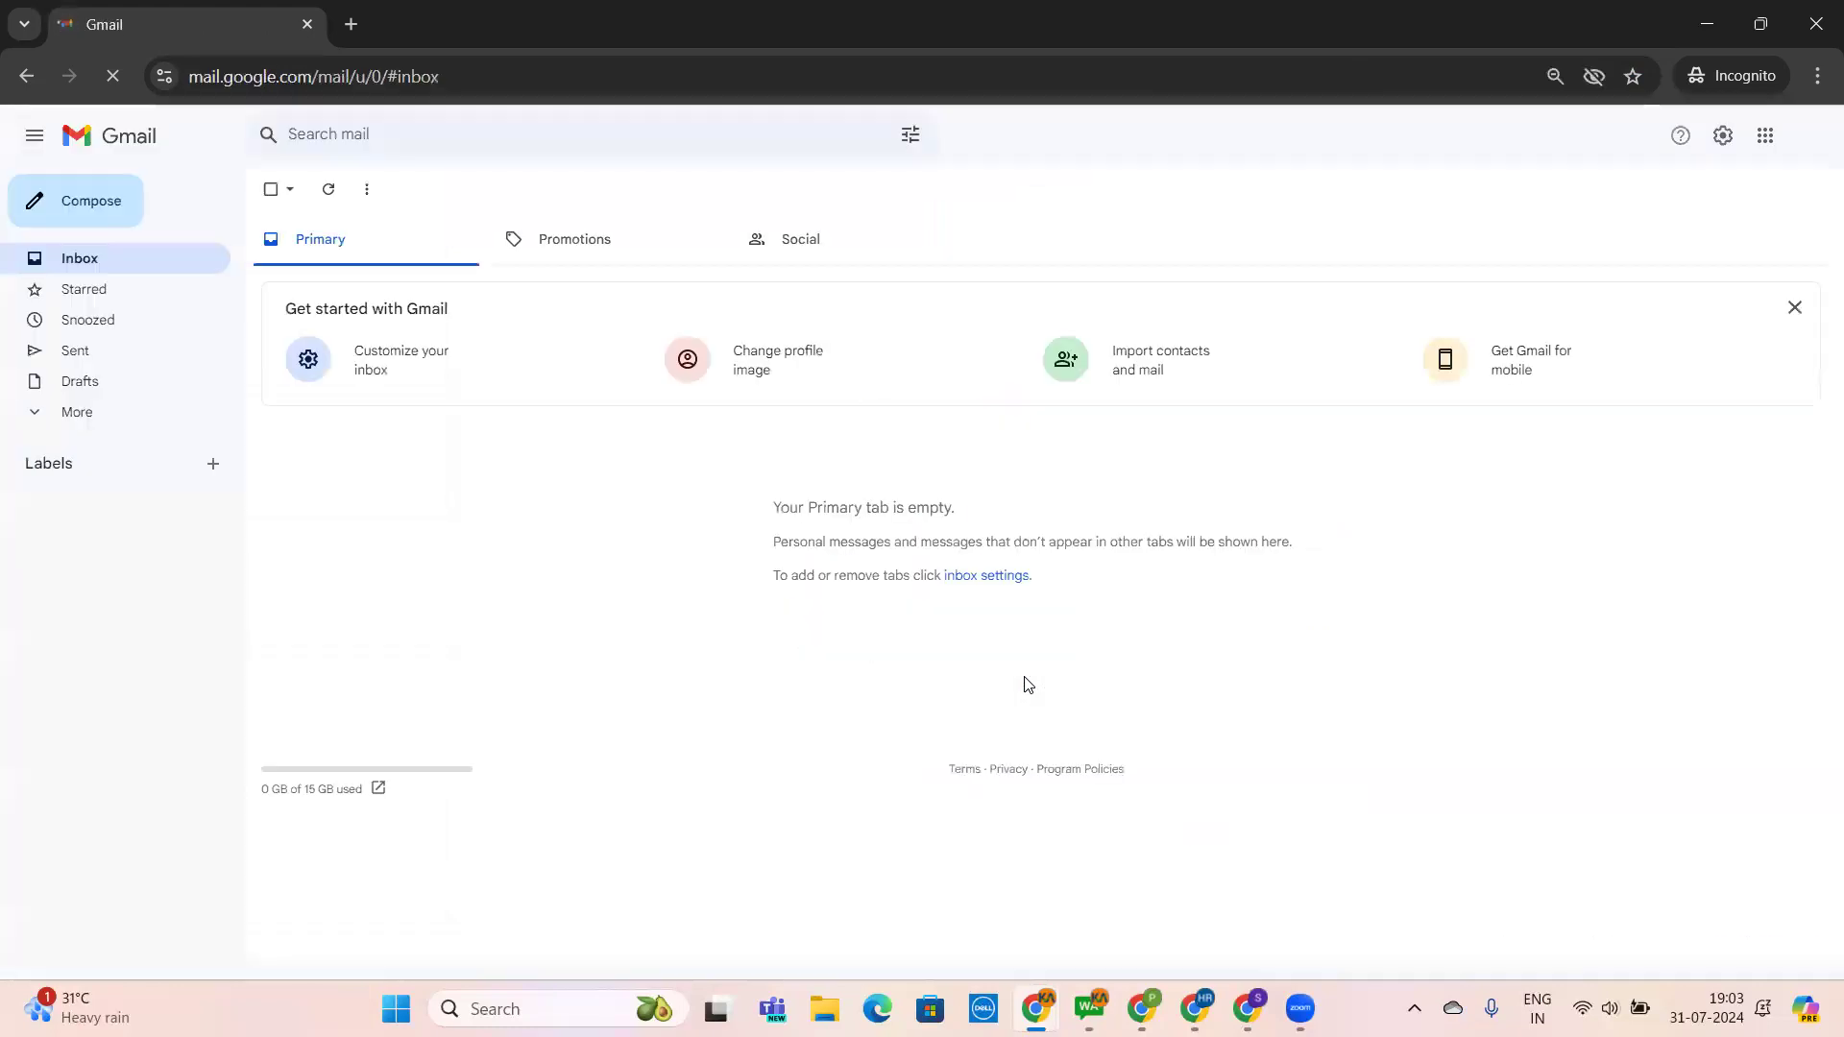
Dismiss the inbox getting-started card and begin typing the address in H12.
left_click(1741, 309)
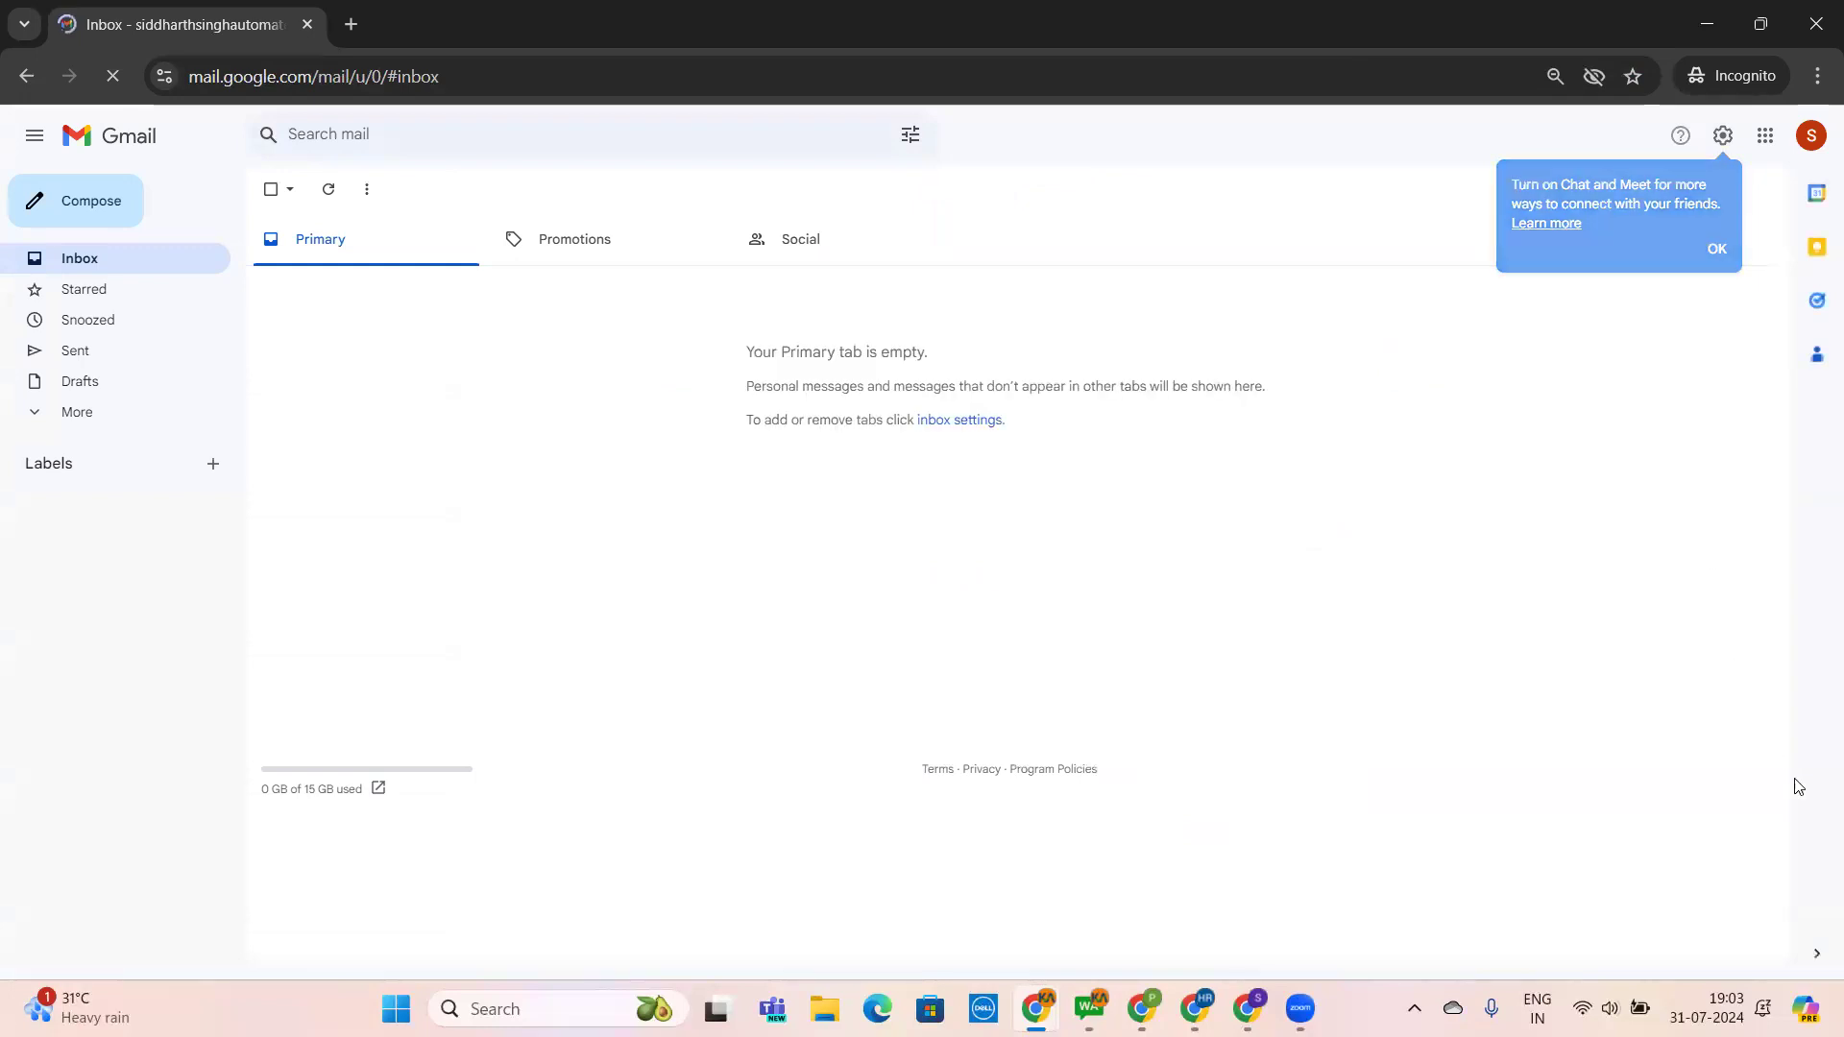
mouse_move(1046, 994)
left_click(907, 888)
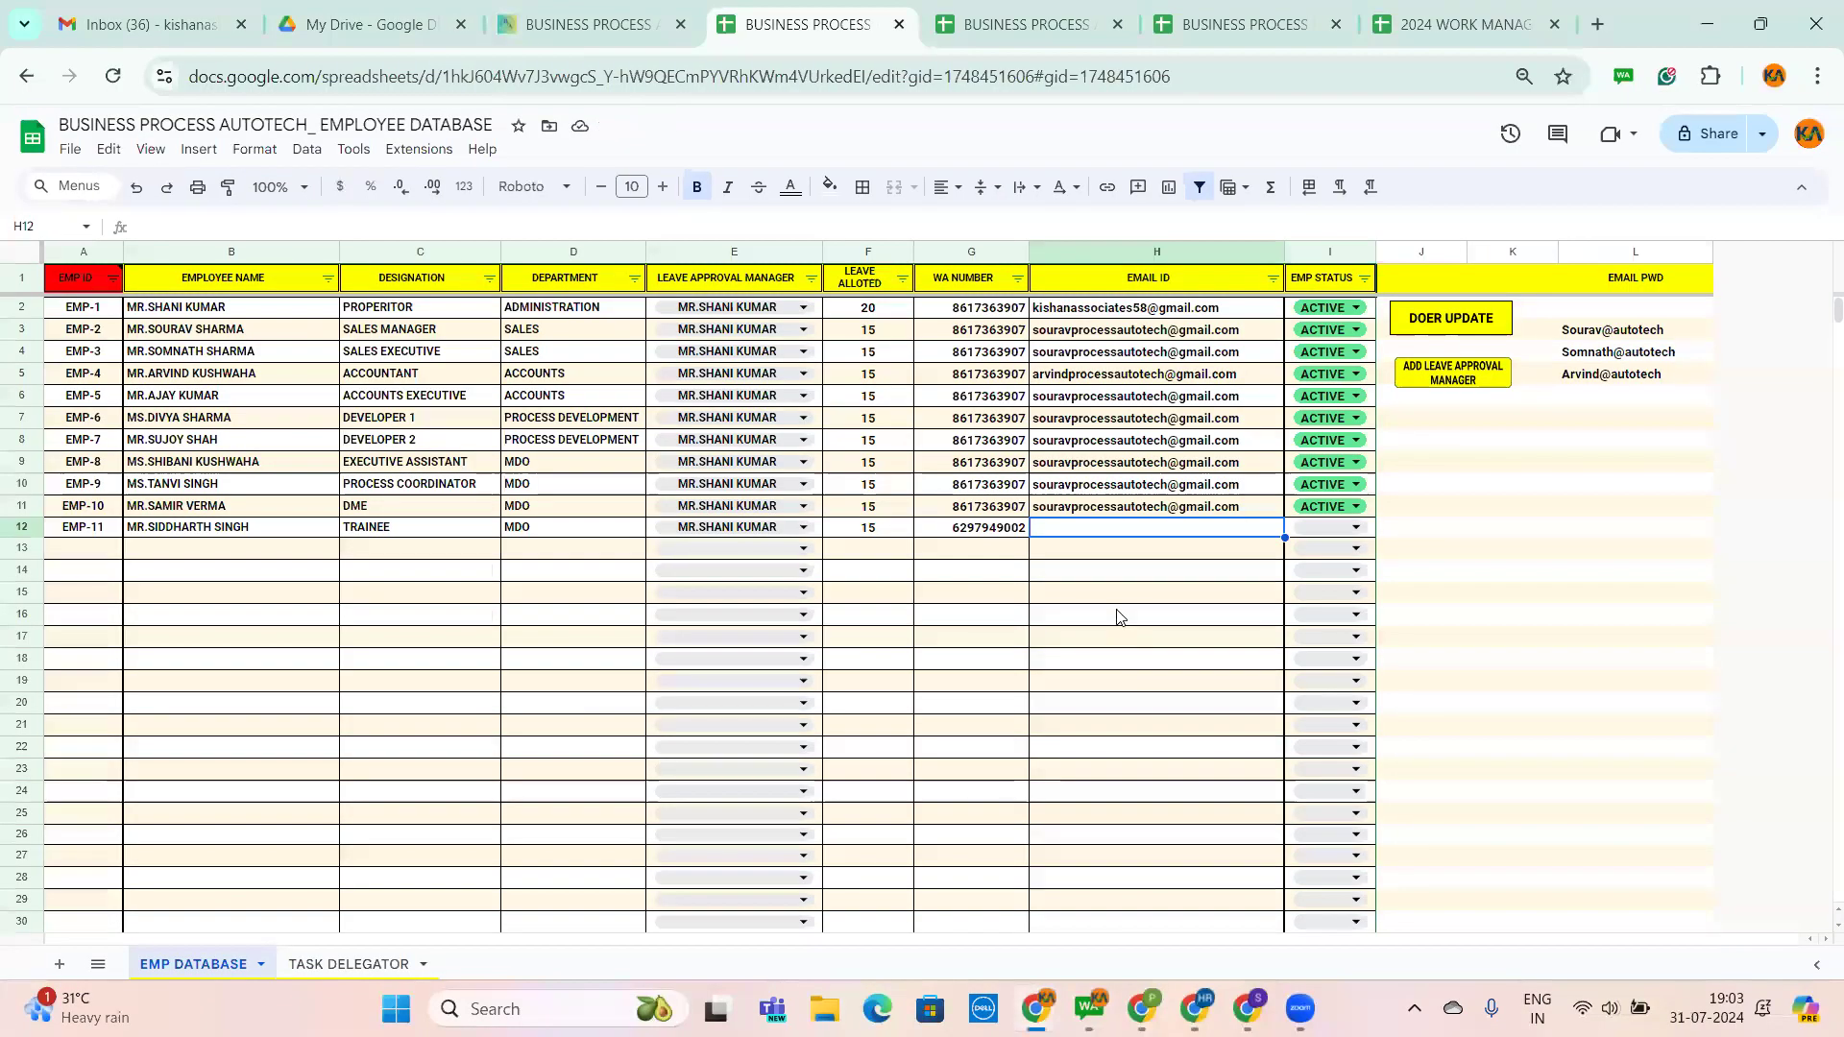
type("sidd")
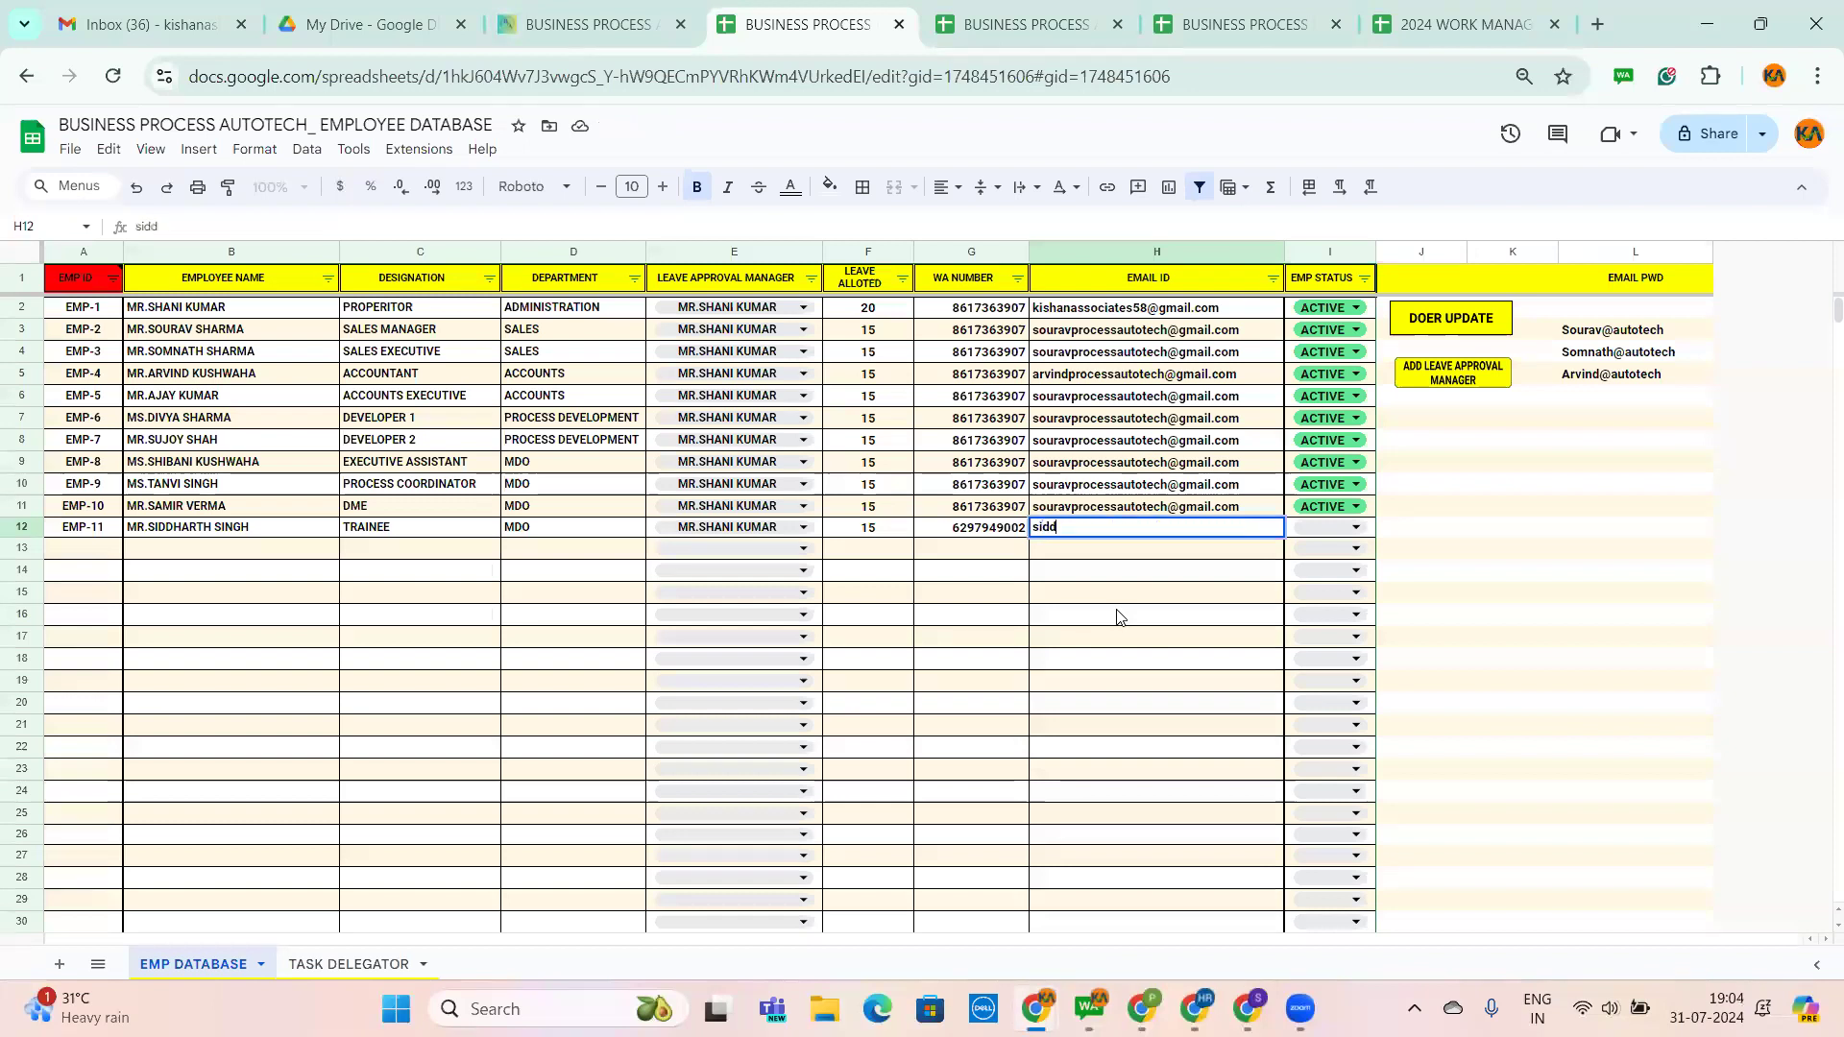
Copy the new account's email address from the Gmail account panel.
mouse_move(1037, 1003)
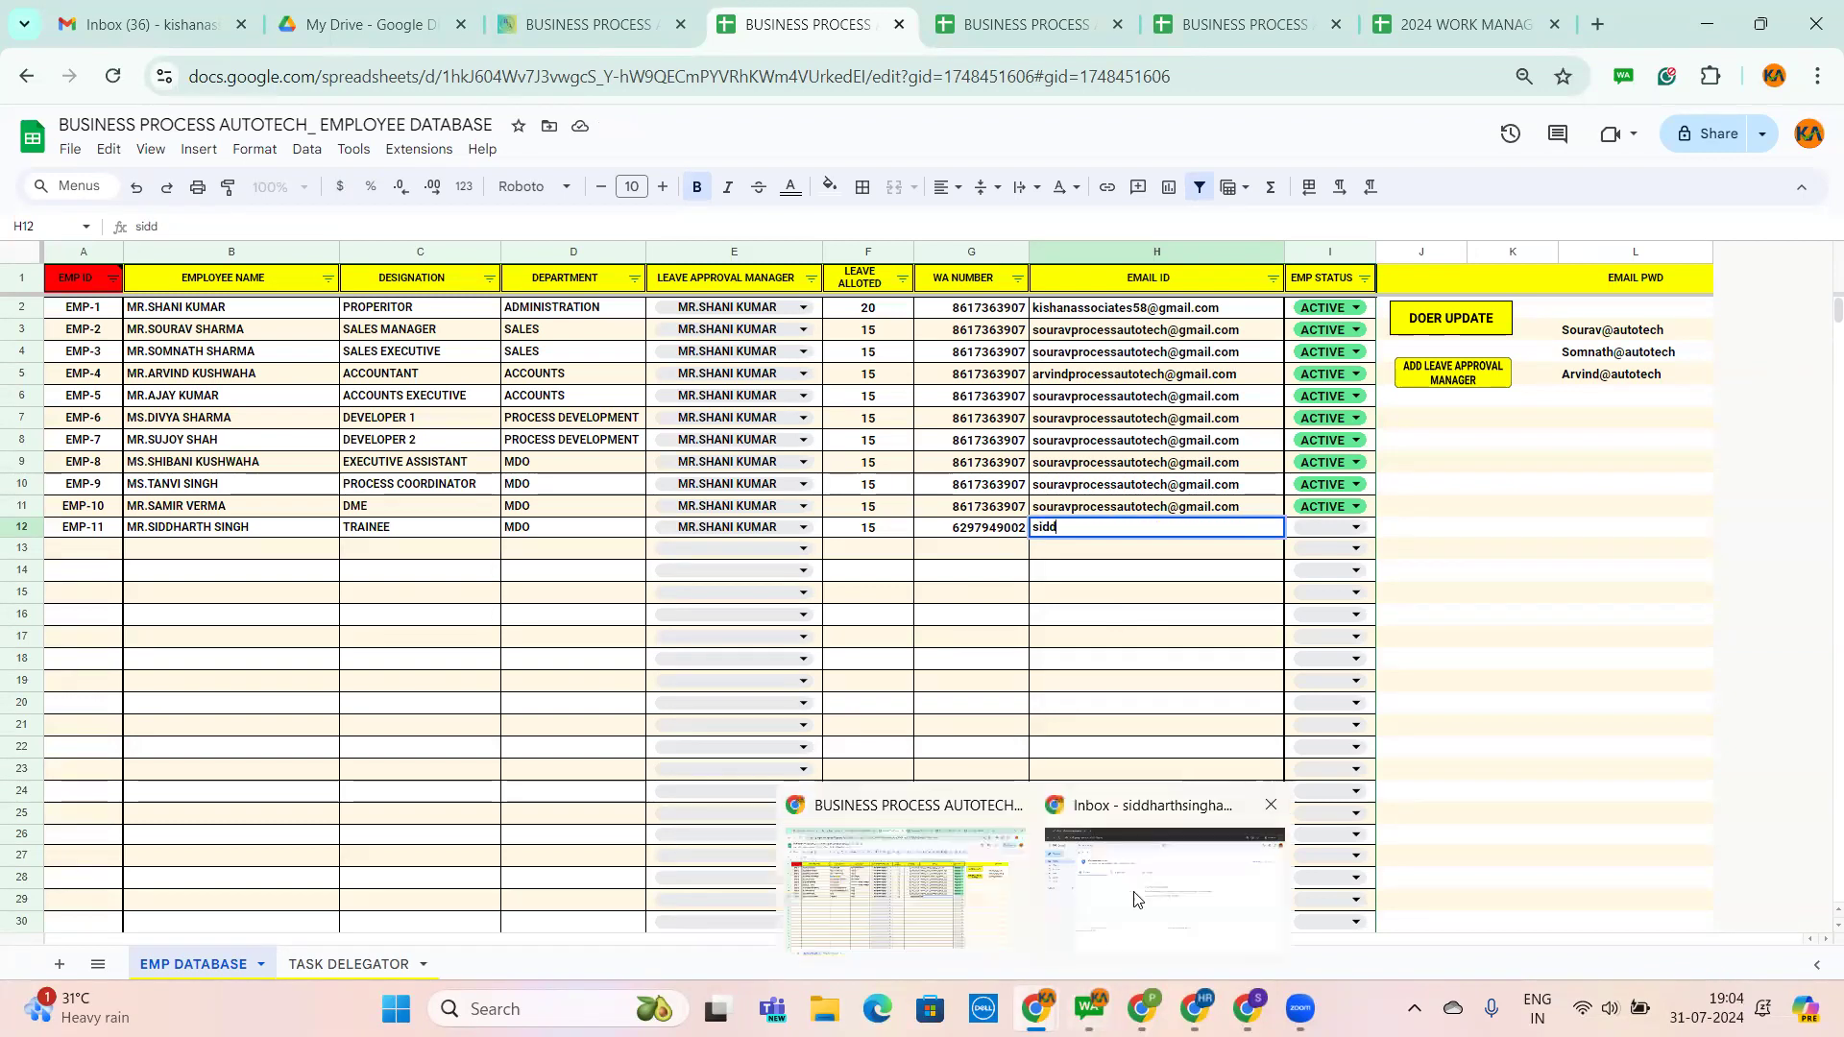
left_click(1161, 864)
left_click(1810, 135)
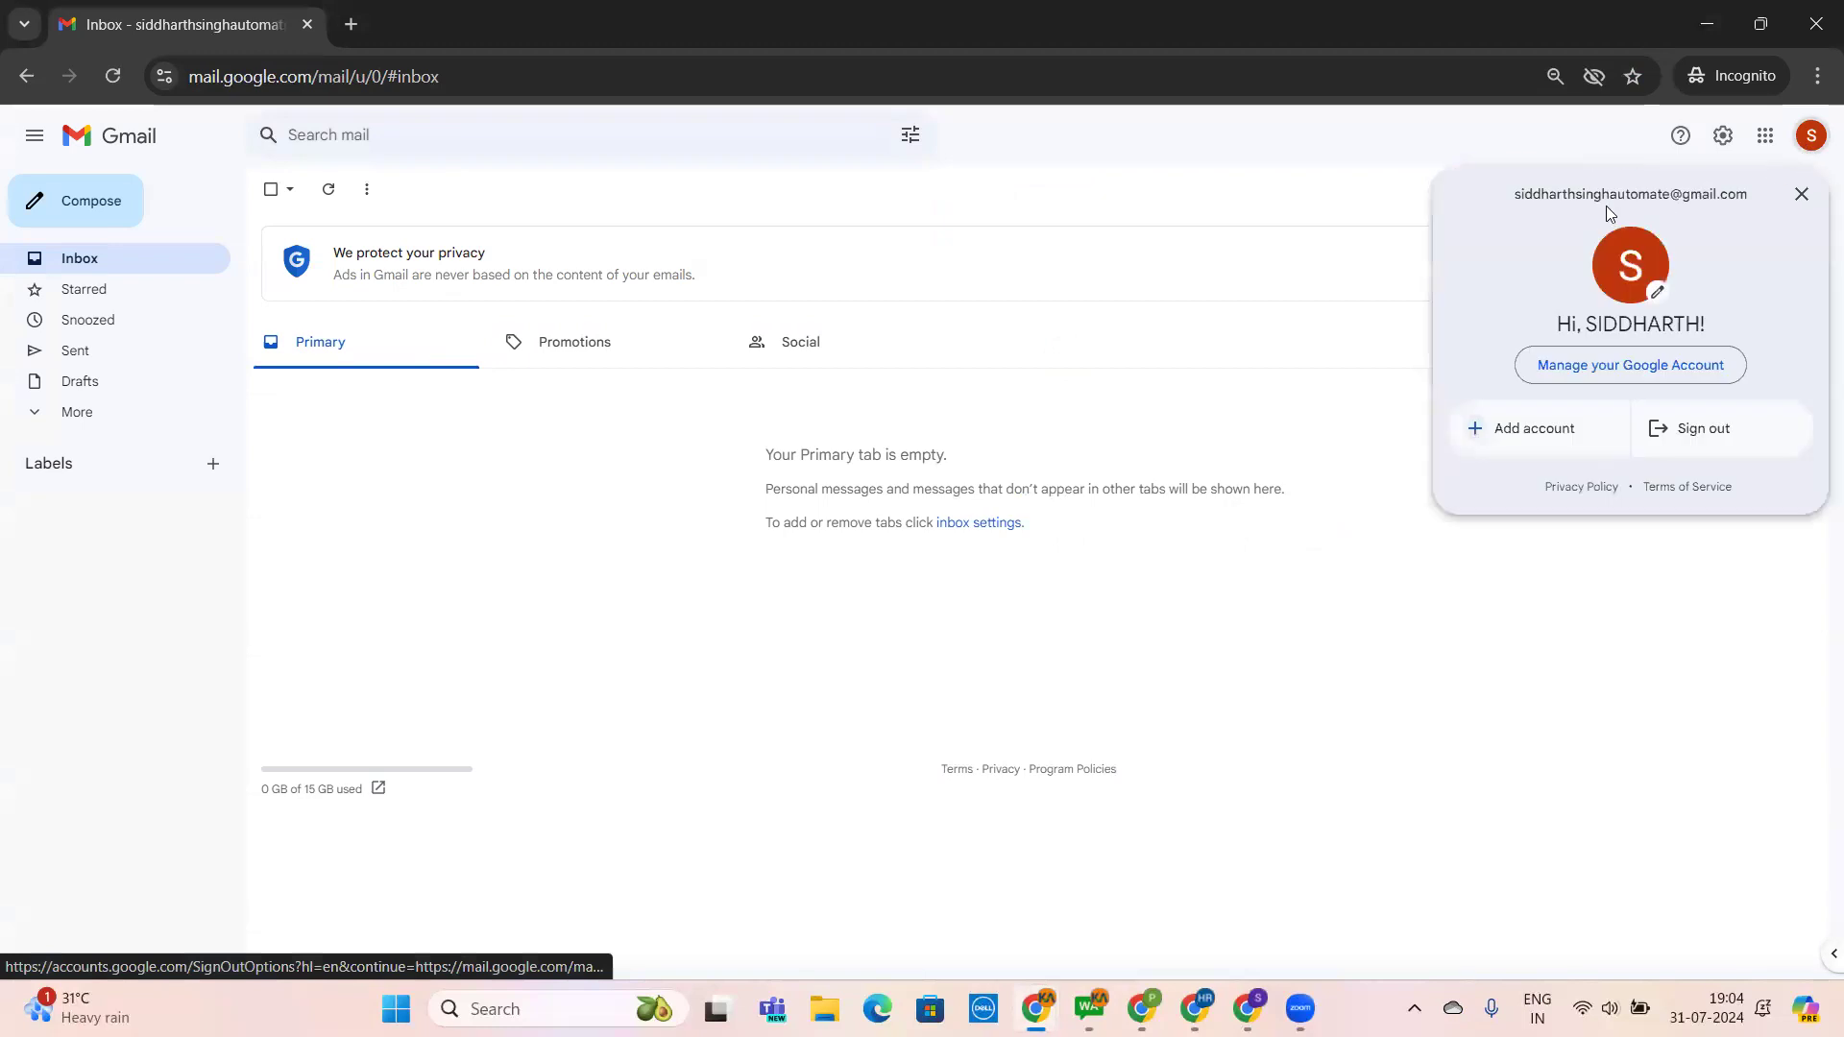
triple_click(1602, 193)
key("ctrl+c")
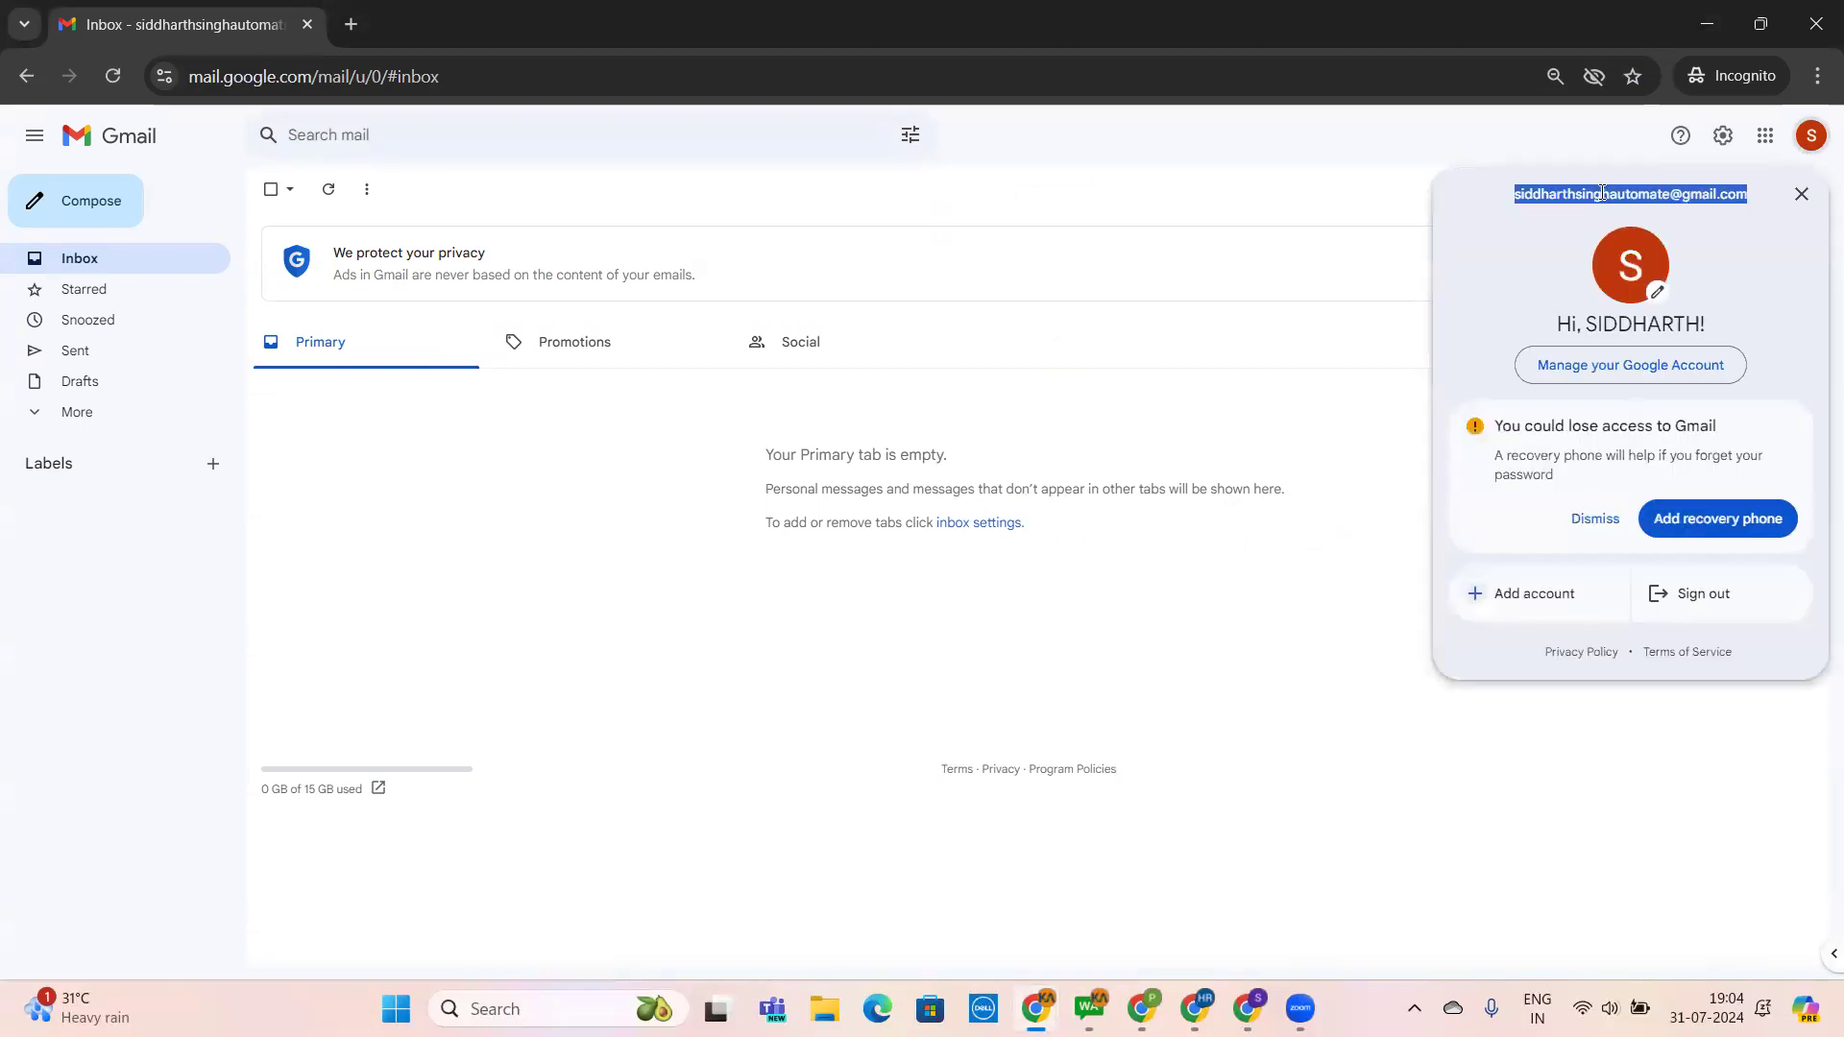
left_click(716, 428)
key("alt+Tab")
Paste the new Gmail address into H12, replacing the partial entry.
left_click(1086, 576)
key("Up")
key("Up")
key("F2")
key("ctrl+a")
key("ctrl+v")
key("Return")
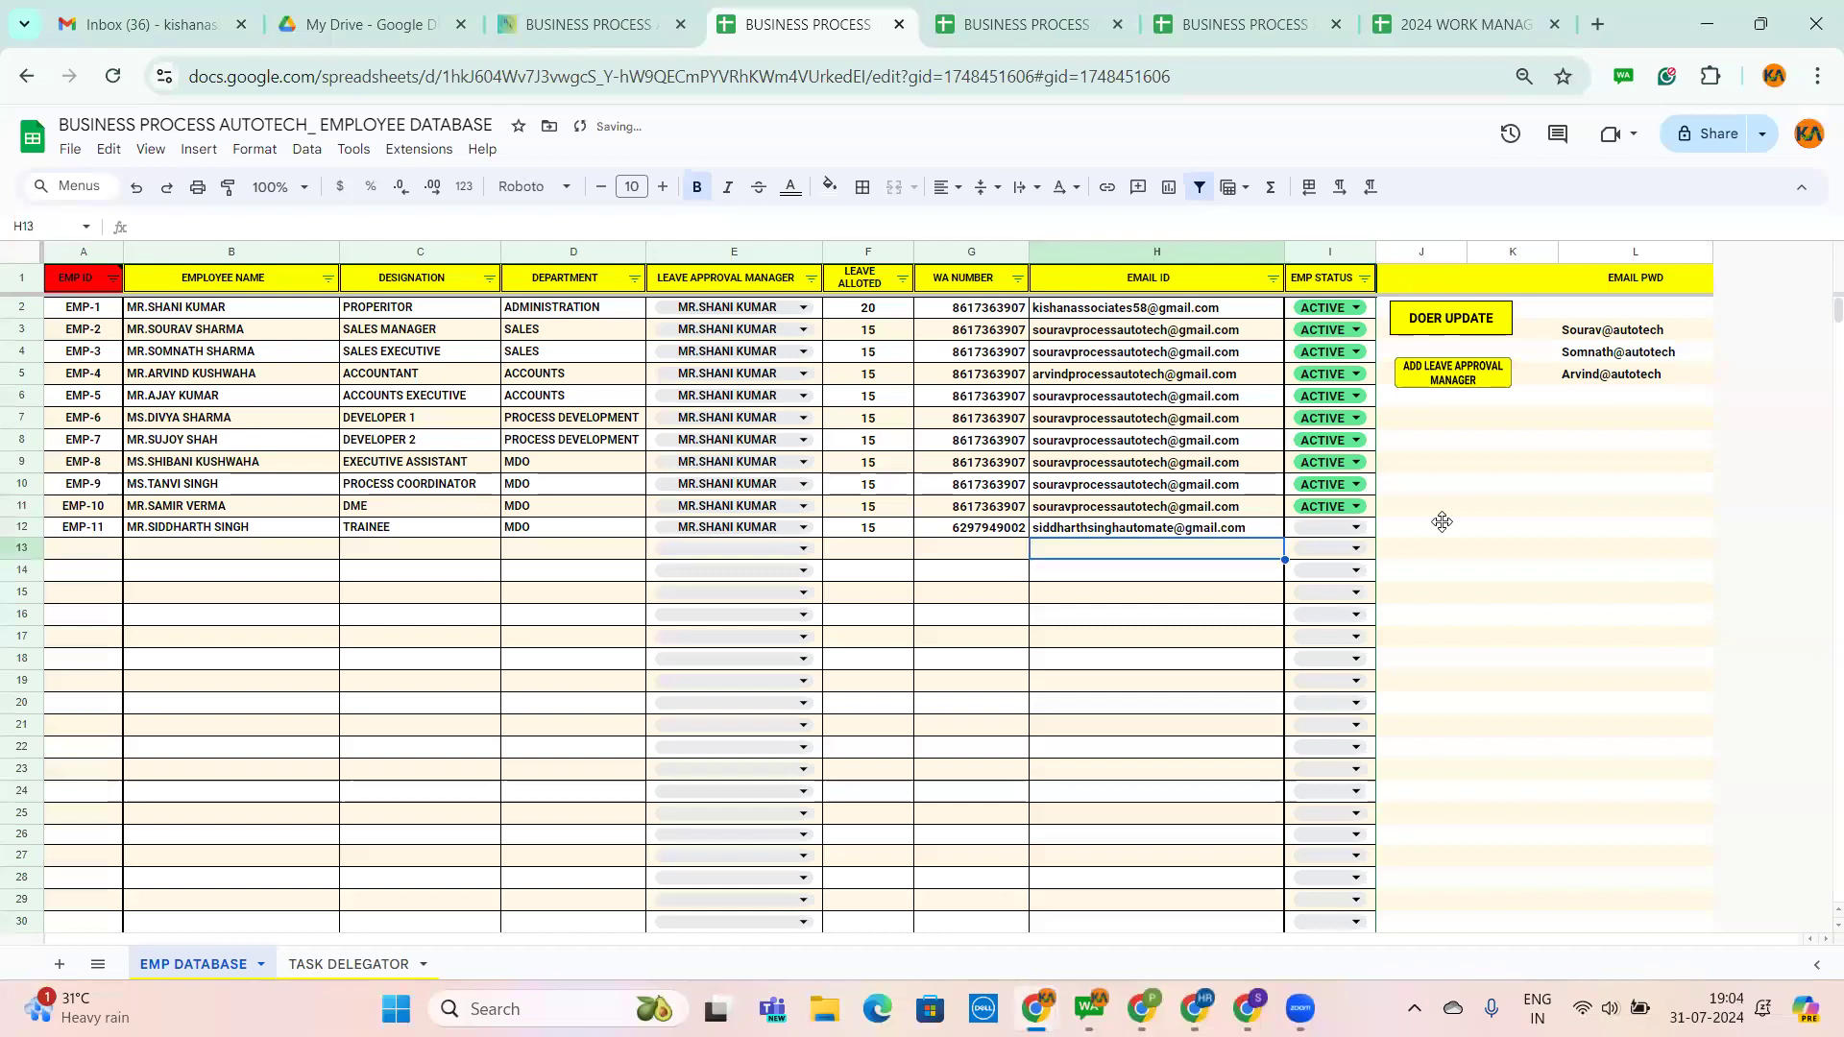
Set the I12 status to ACTIVE and enter the email password in L12.
key("Up")
key("Right")
key("Return")
key("Return")
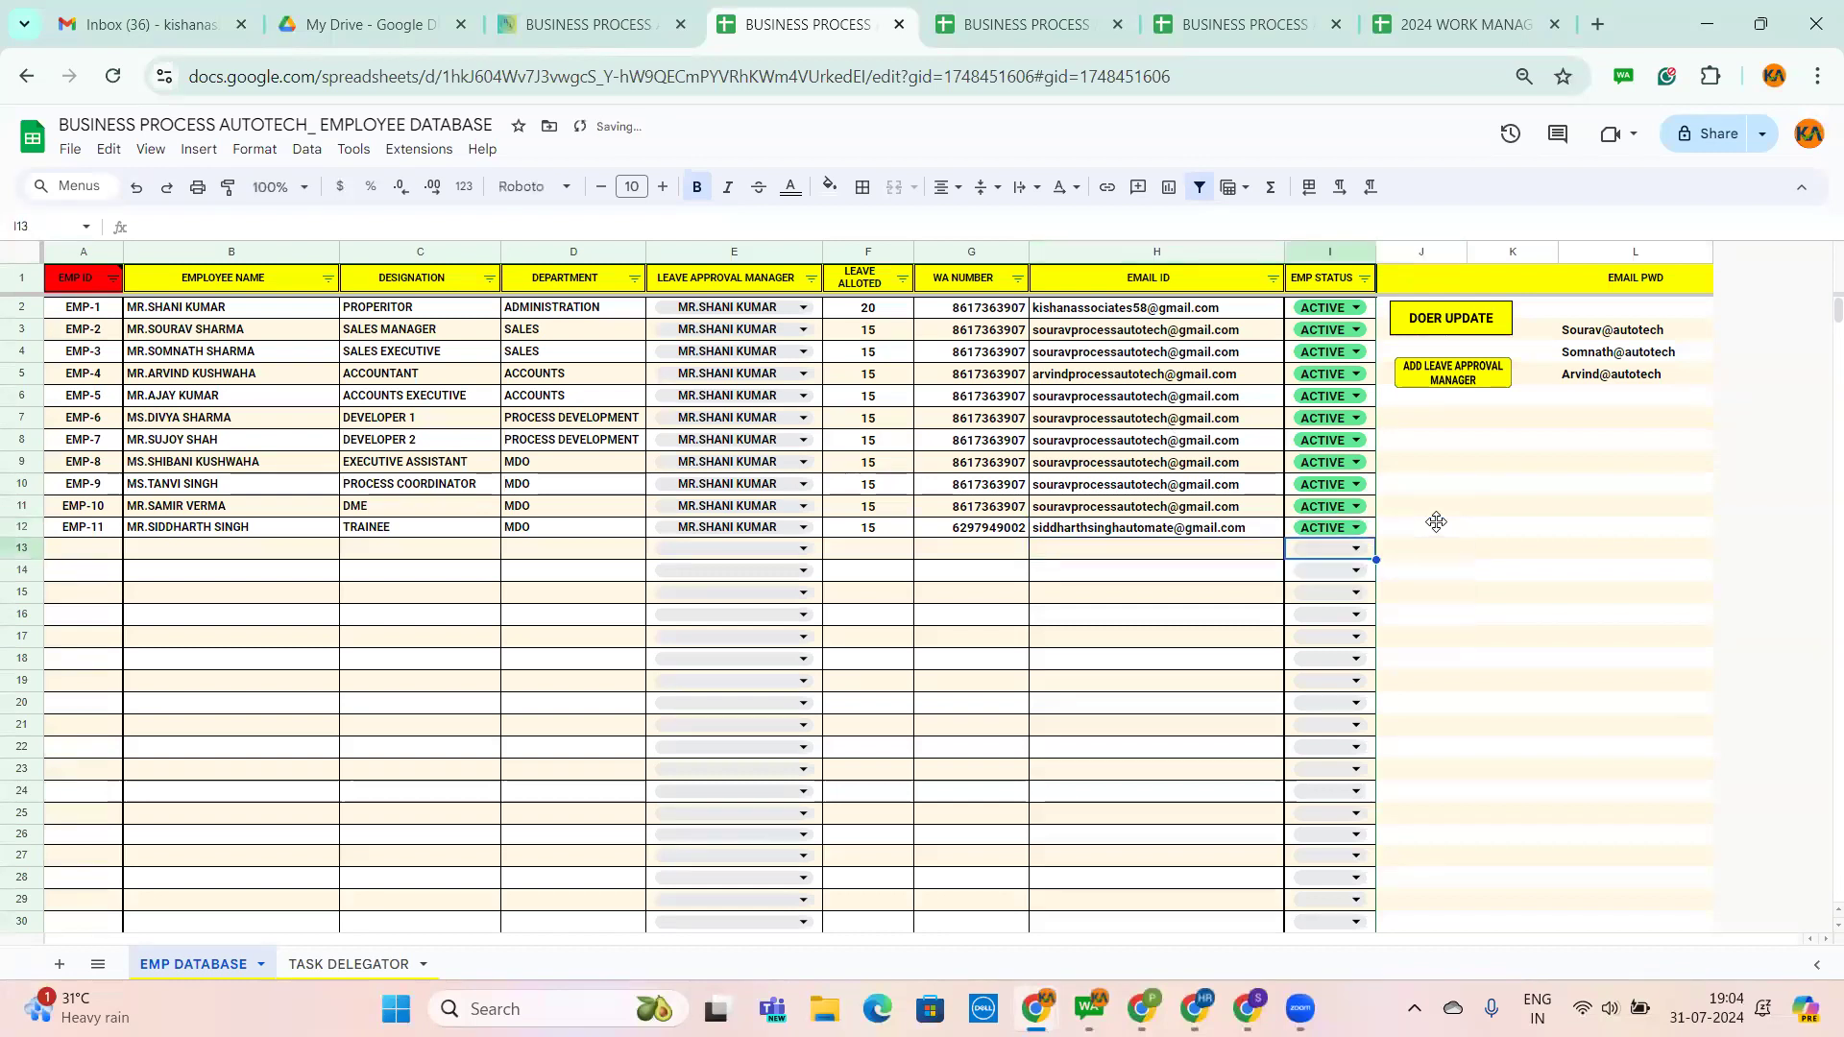
key("Right")
key("Right")
key("Right")
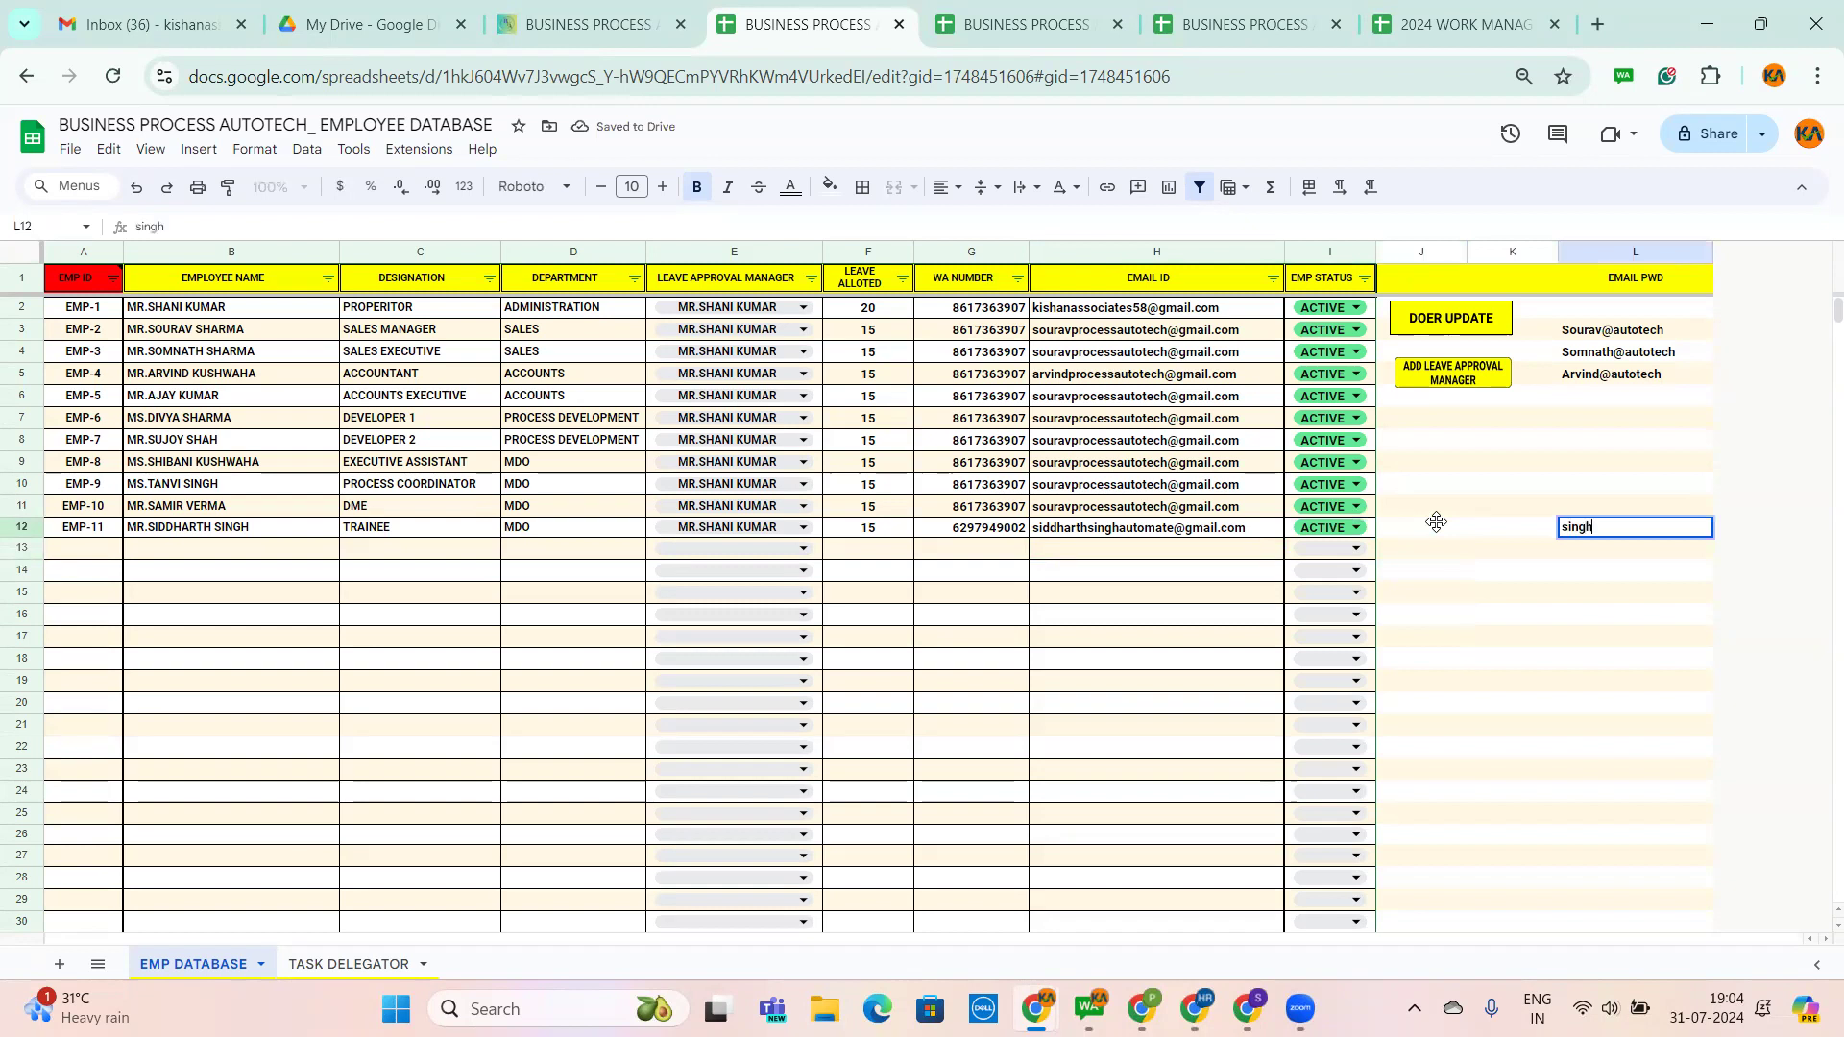
key("Return")
key("Up")
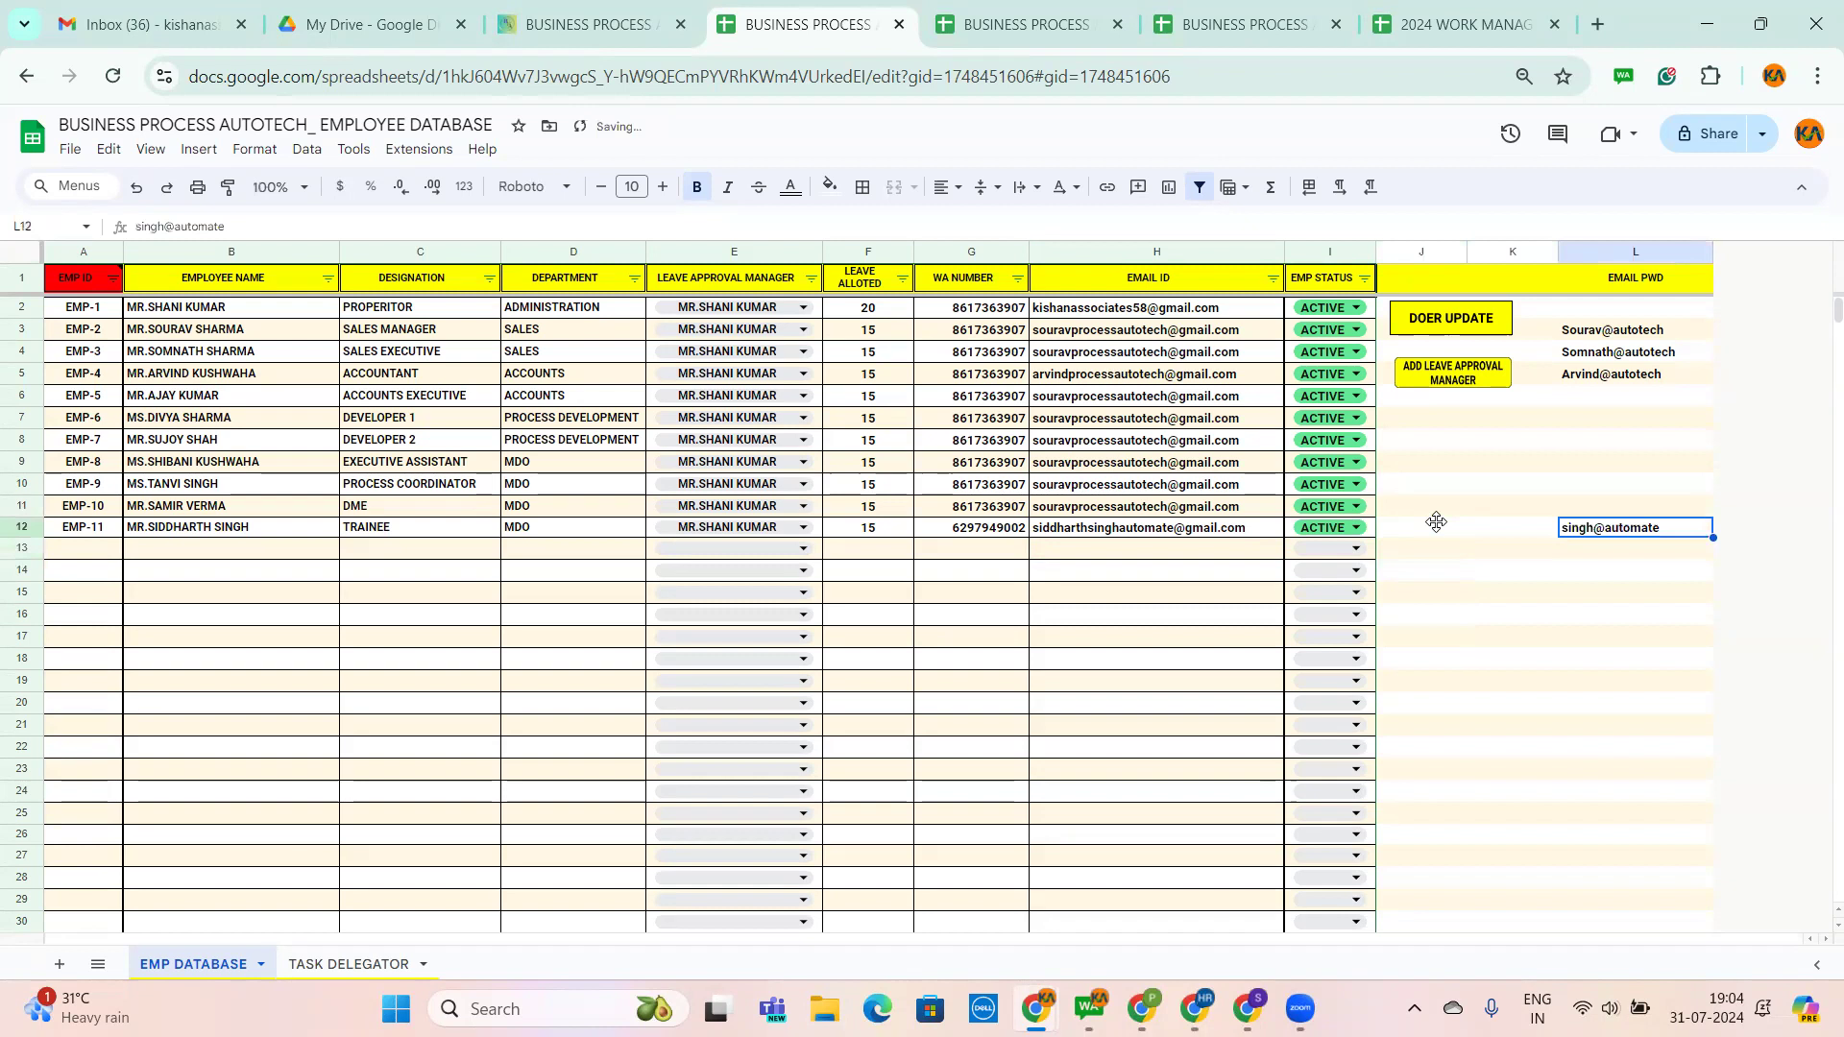
Centre the EMAIL PWD header in L1 and check the email in H12.
left_click(1634, 252)
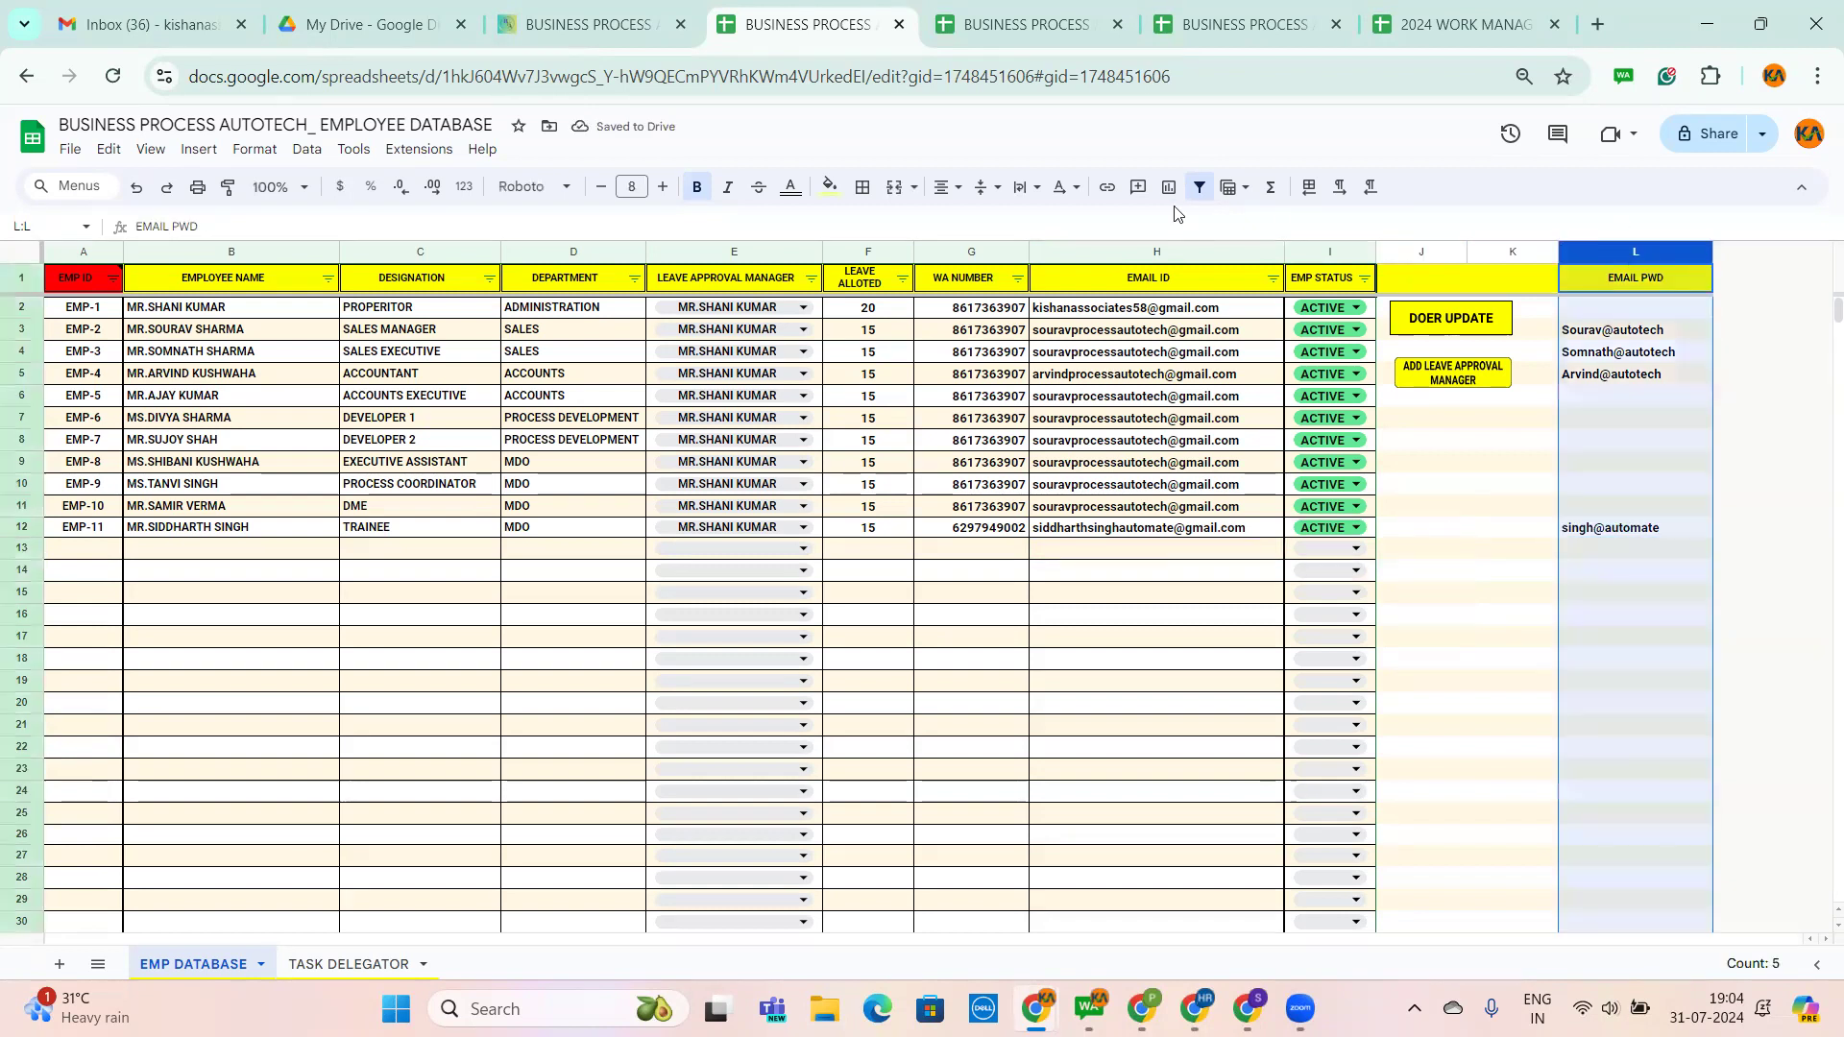
left_click(1630, 279)
left_click(944, 187)
left_click(976, 226)
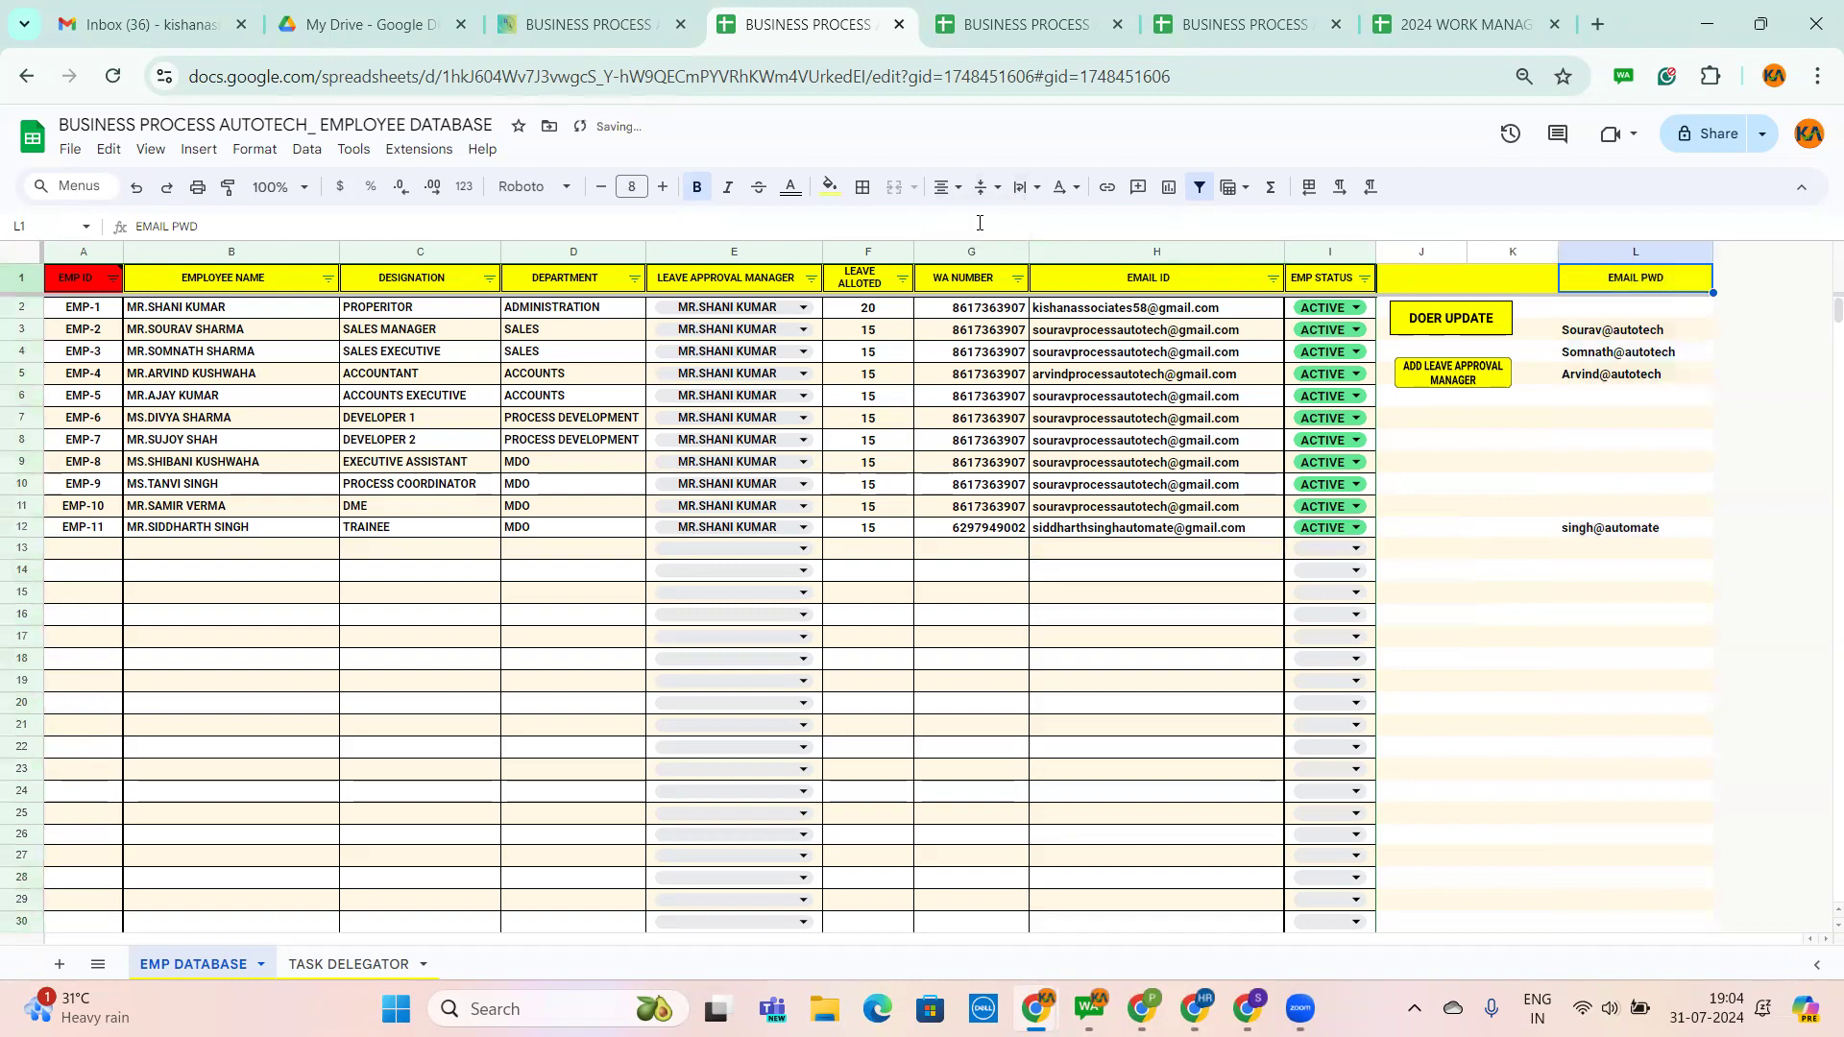
left_click(1138, 536)
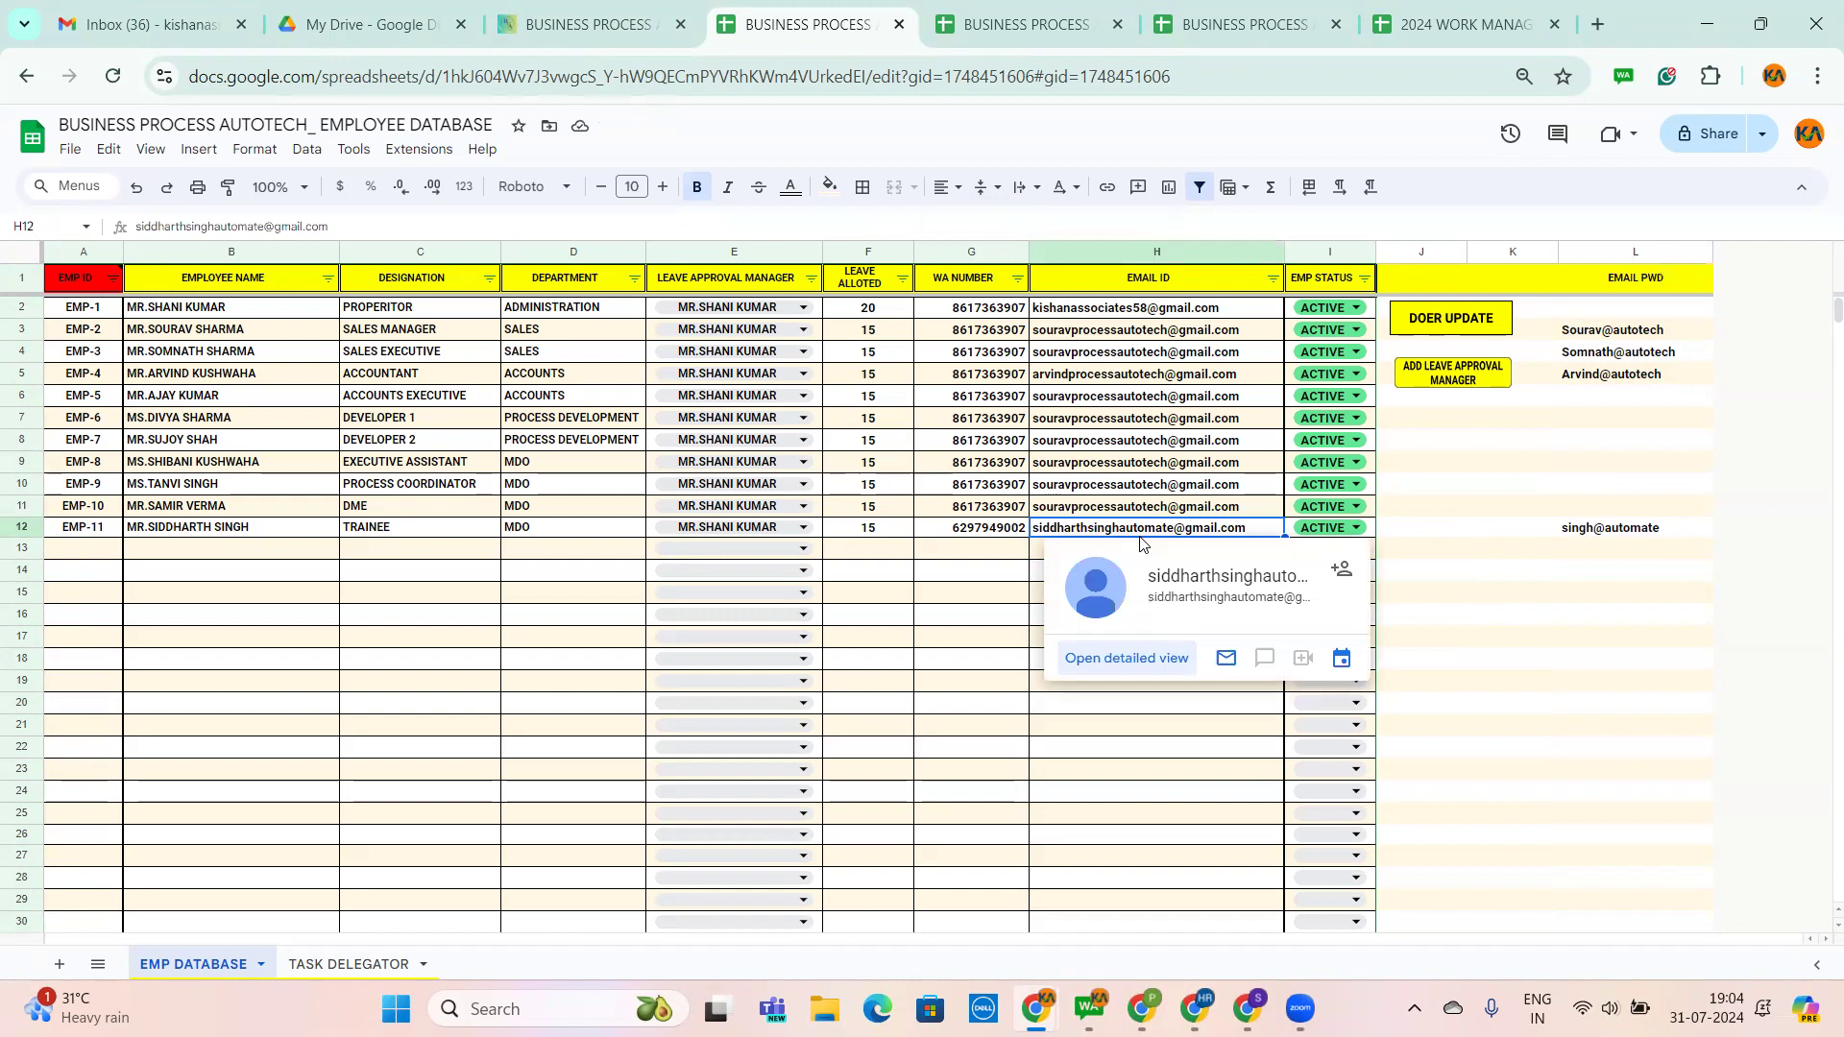
left_click(272, 600)
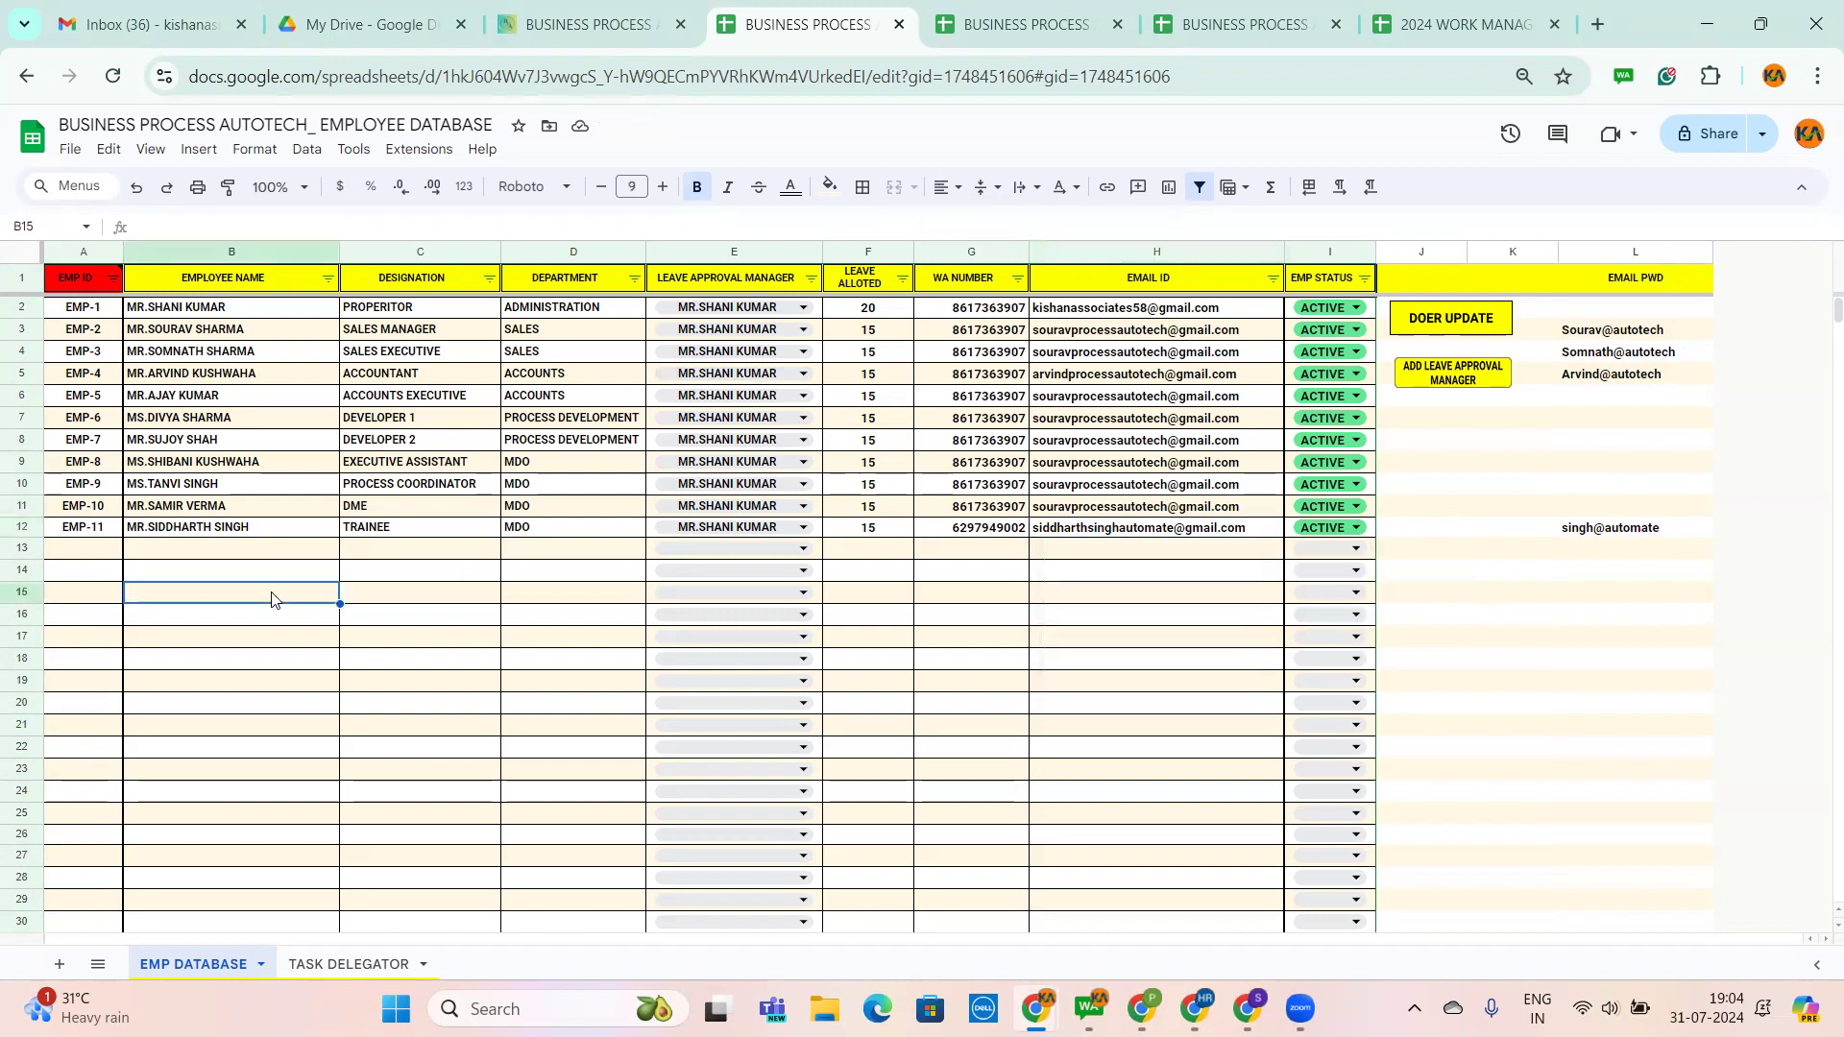